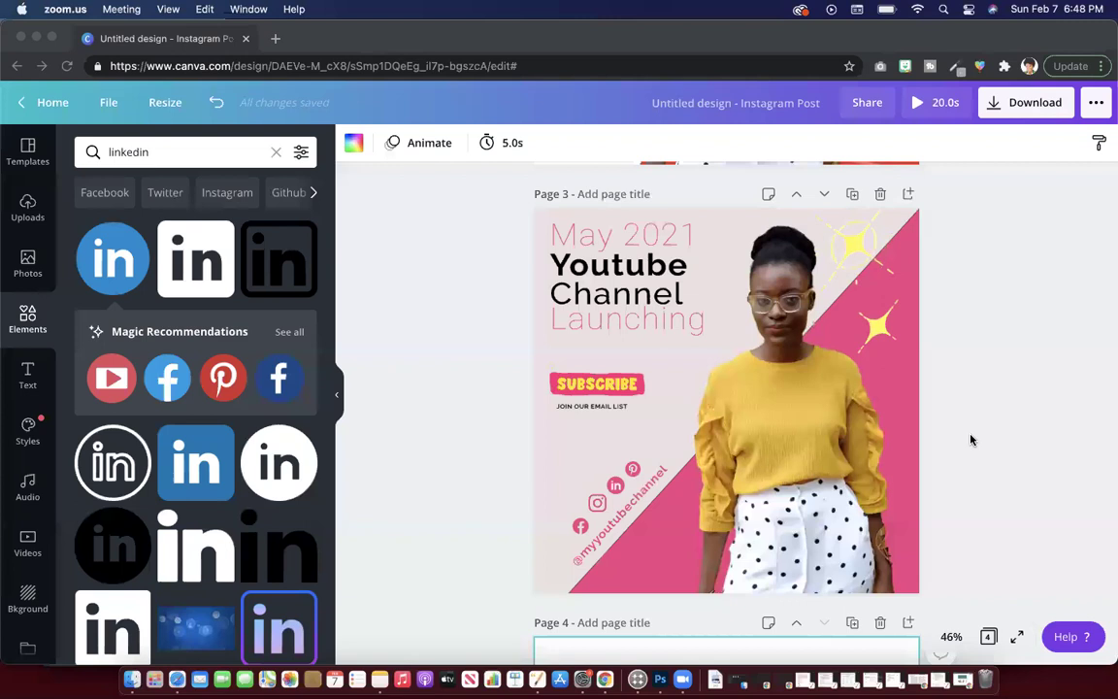
Minimize Chrome and bring the Photoshop window forward, zoomed to fill more of the screen.
left_click(35, 37)
left_click_drag(162, 94, 123, 27)
double_click(124, 27)
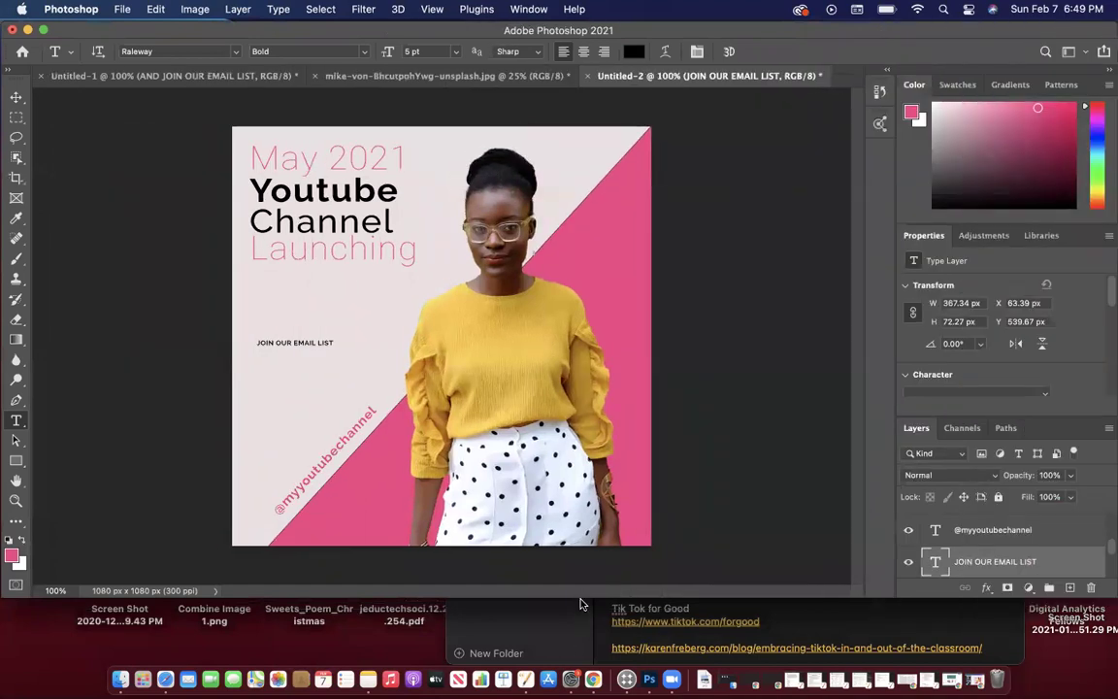
Extend the Photoshop window down to the Dock and open File > New.
double_click(582, 596)
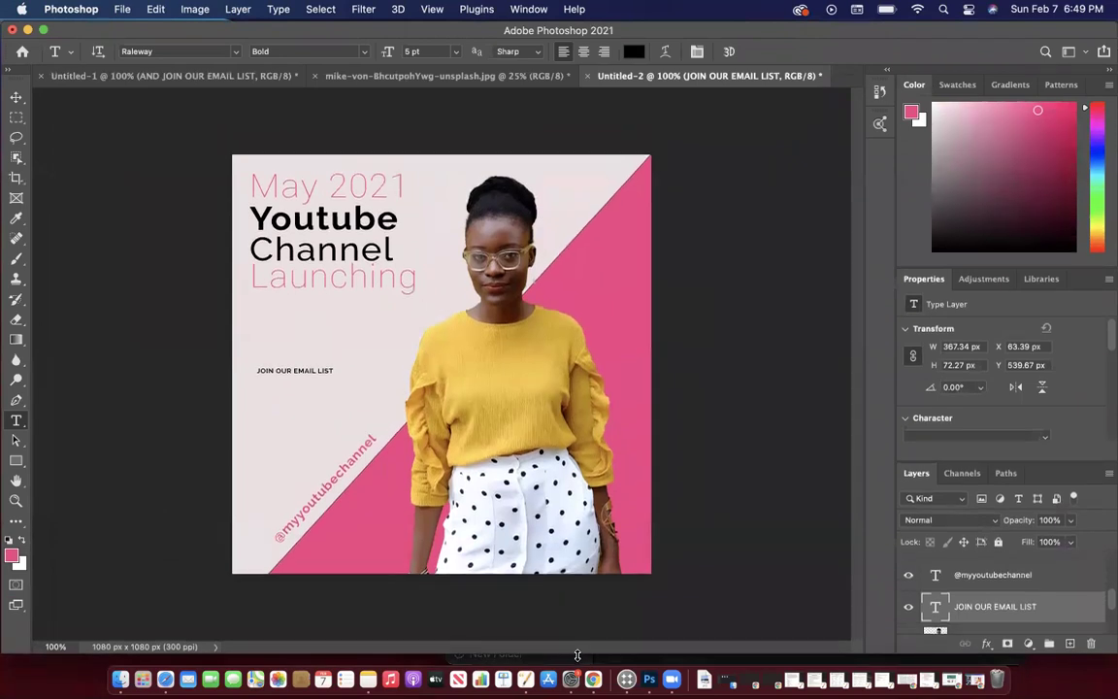
left_click(119, 9)
left_click(136, 33)
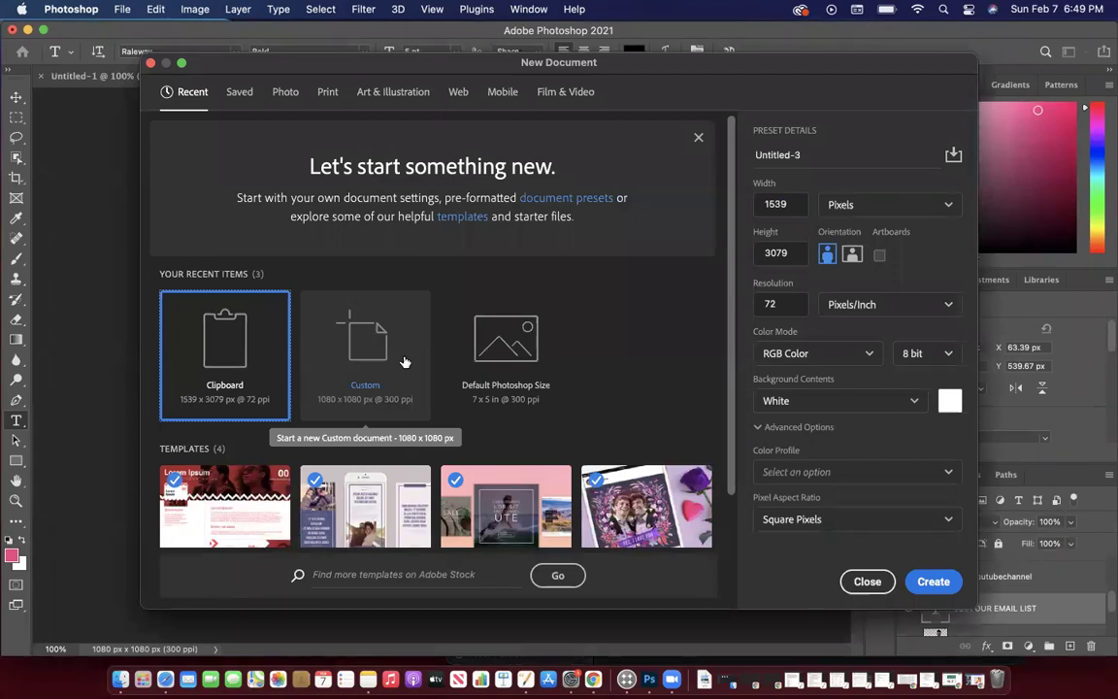
Create a new document with width and height of 1080 pixels.
left_click(786, 203)
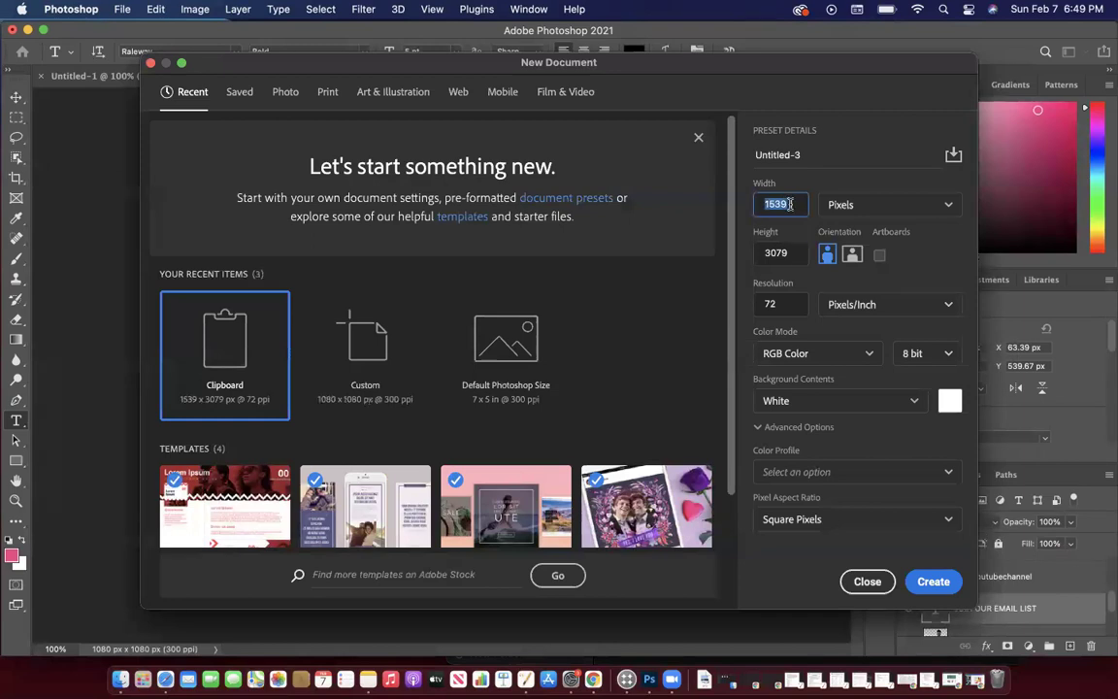
left_click(886, 204)
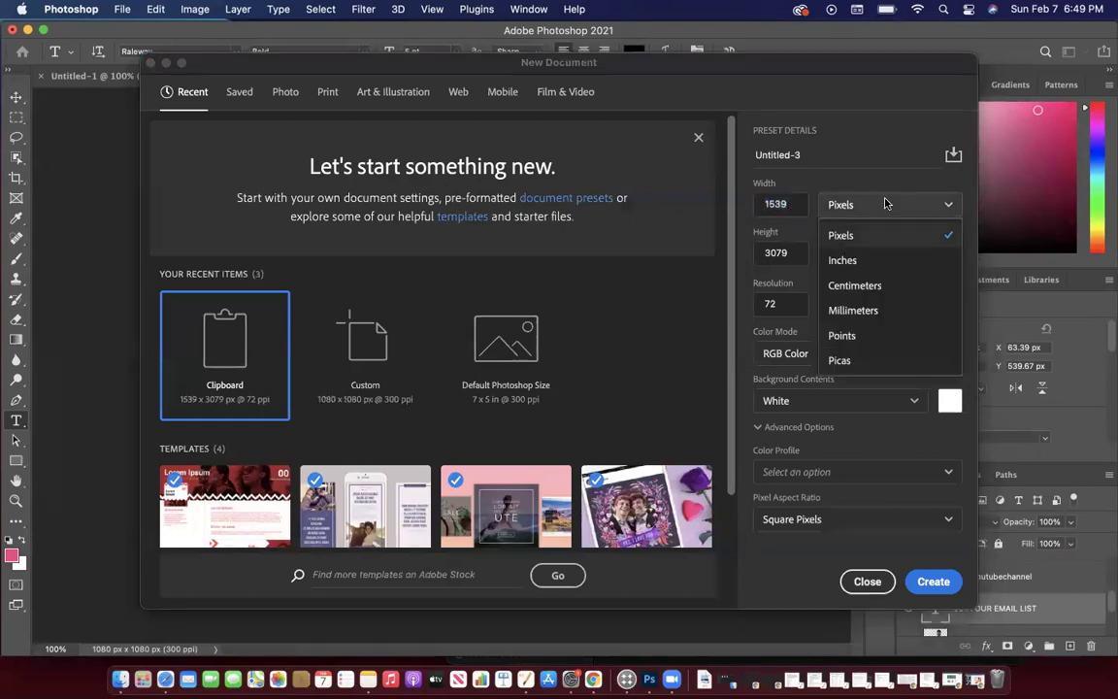
left_click(866, 236)
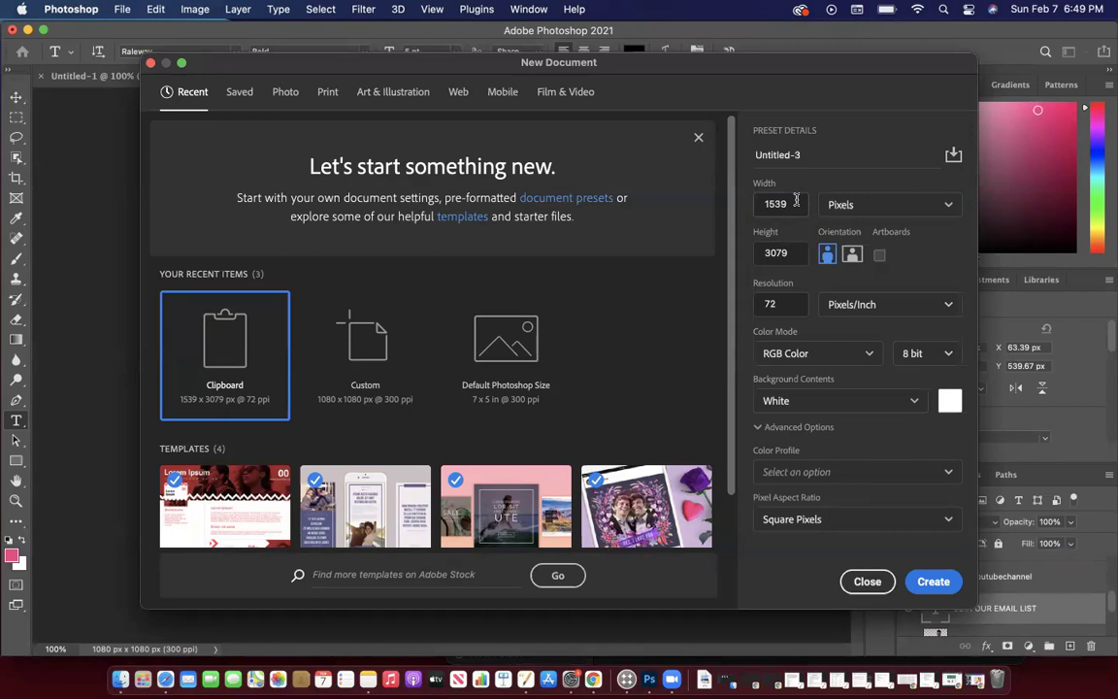
double_click(795, 200)
type("1080")
double_click(783, 254)
type("1080")
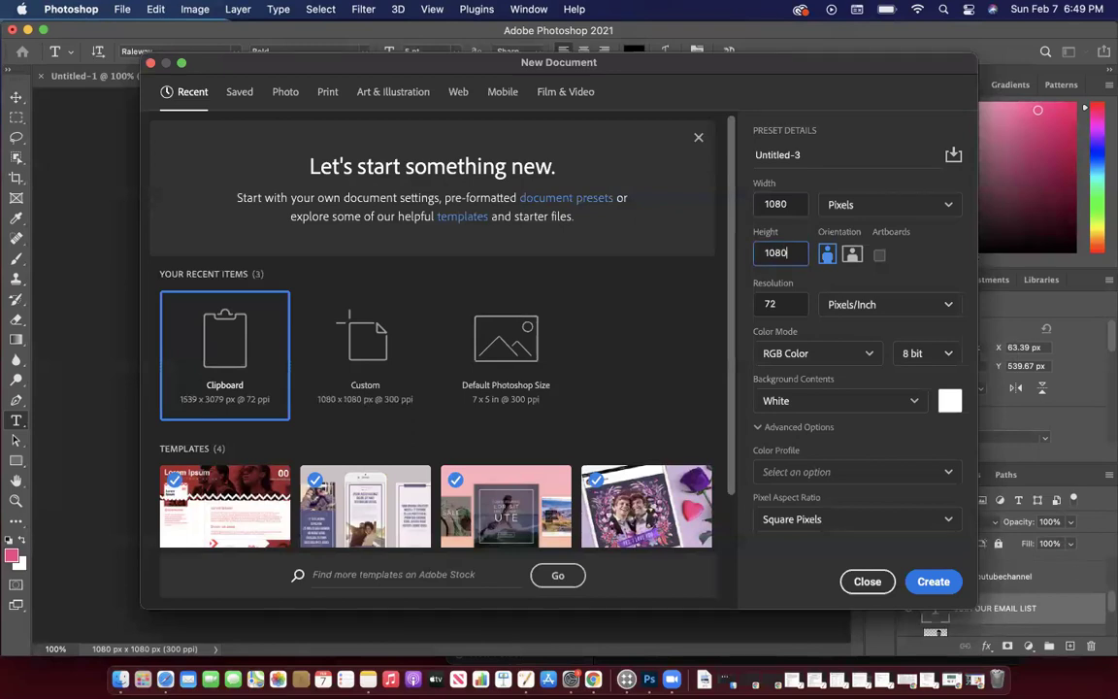
left_click(926, 587)
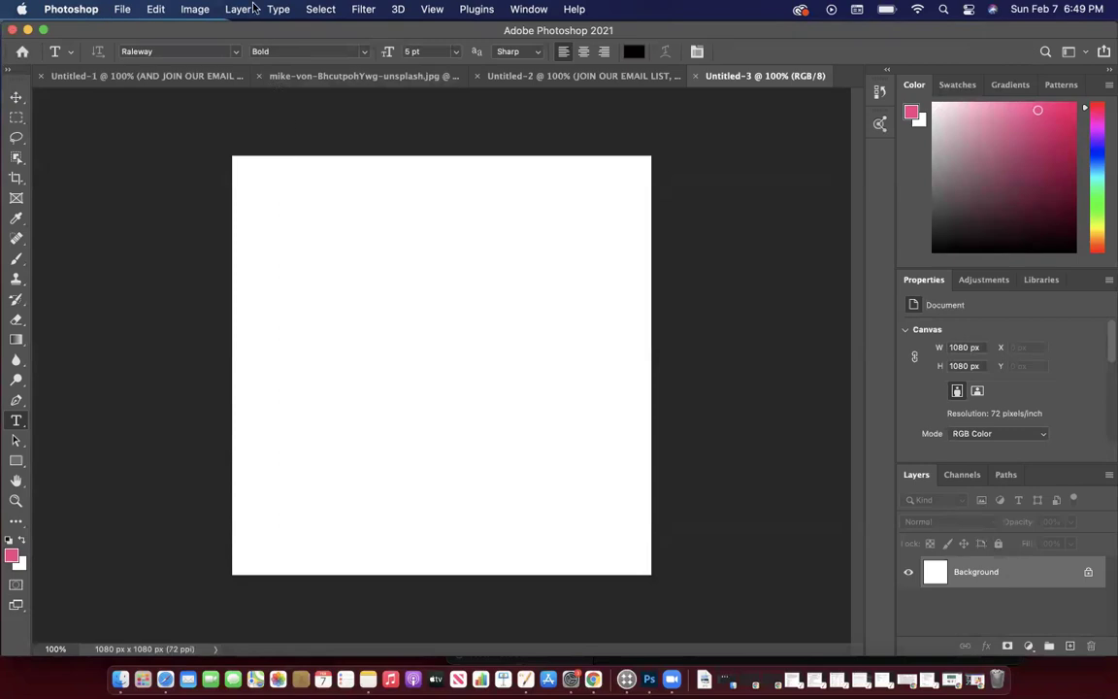
Set the background colour to pale pink hex ebe1e1.
left_click(116, 13)
mouse_move(150, 12)
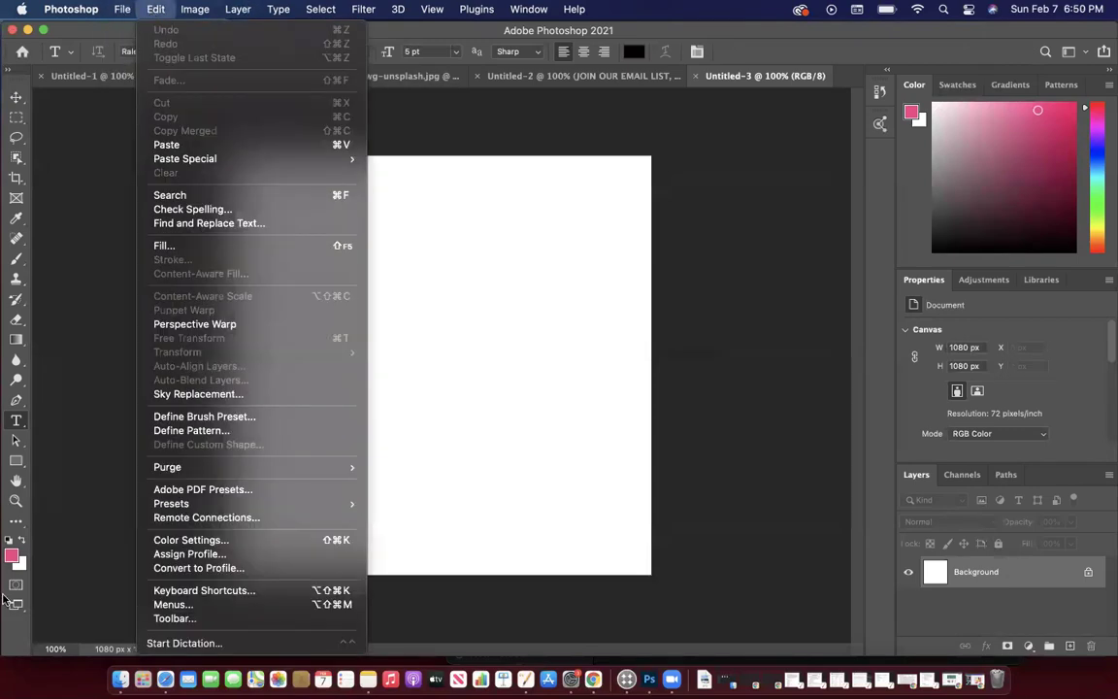
left_click(21, 568)
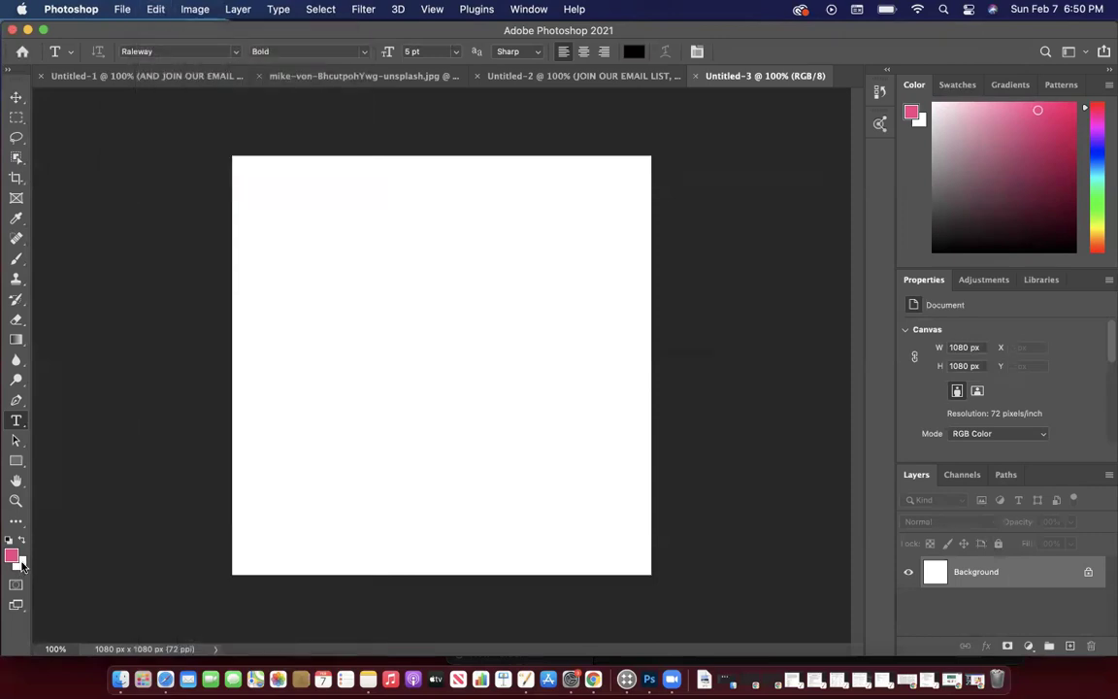
left_click(20, 563)
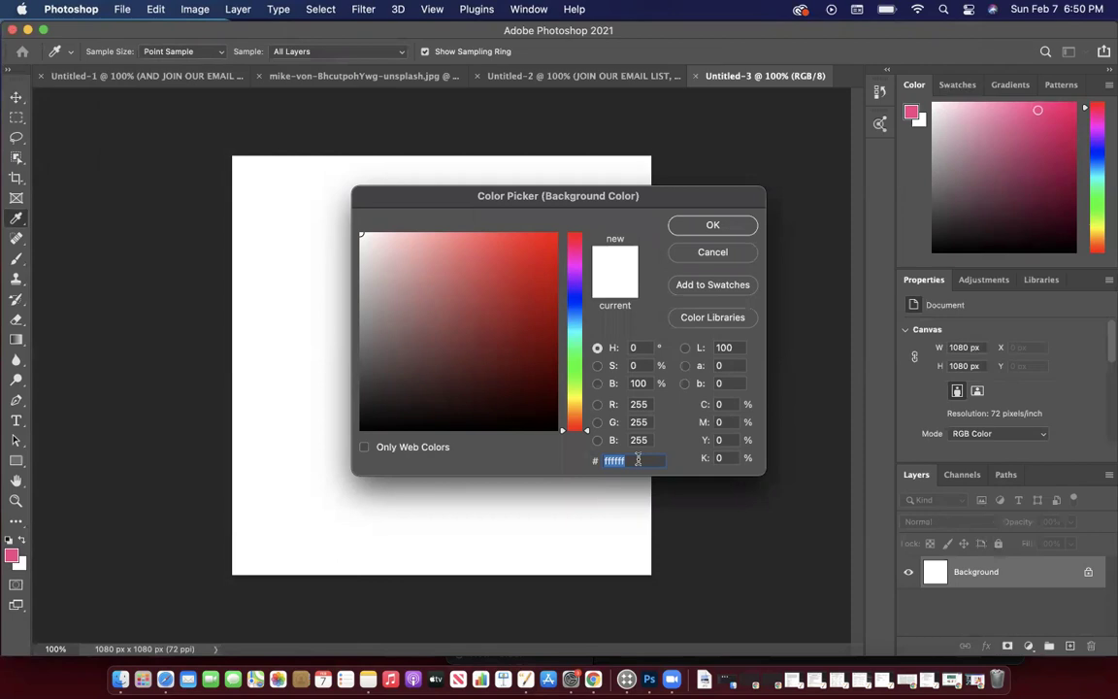
type("e")
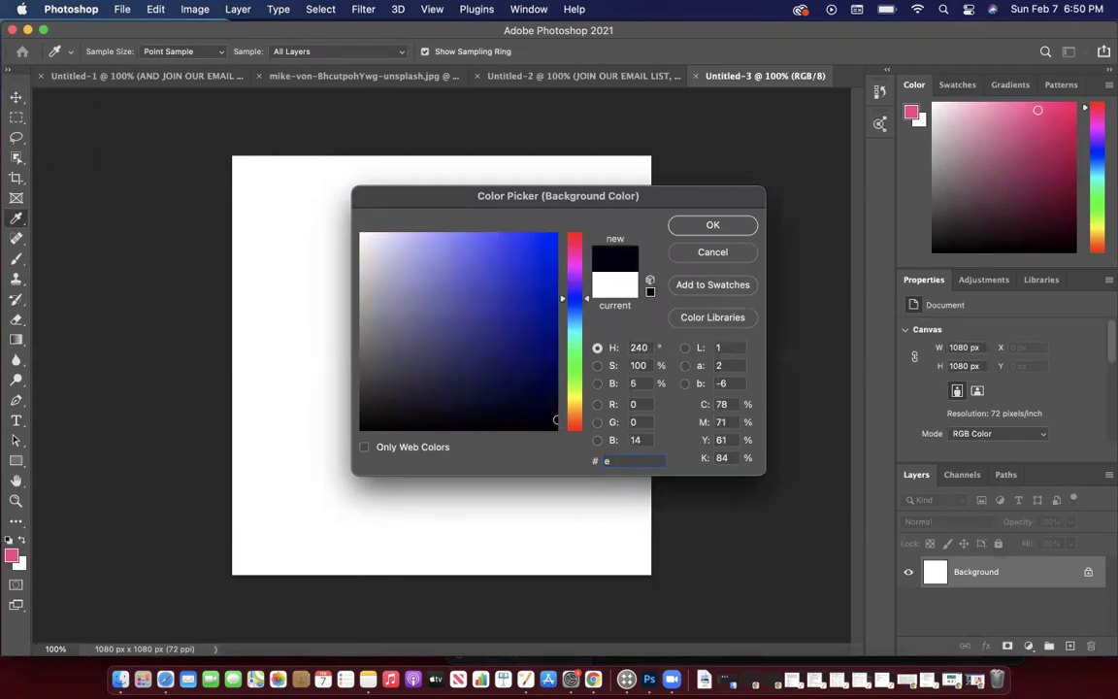
type("be")
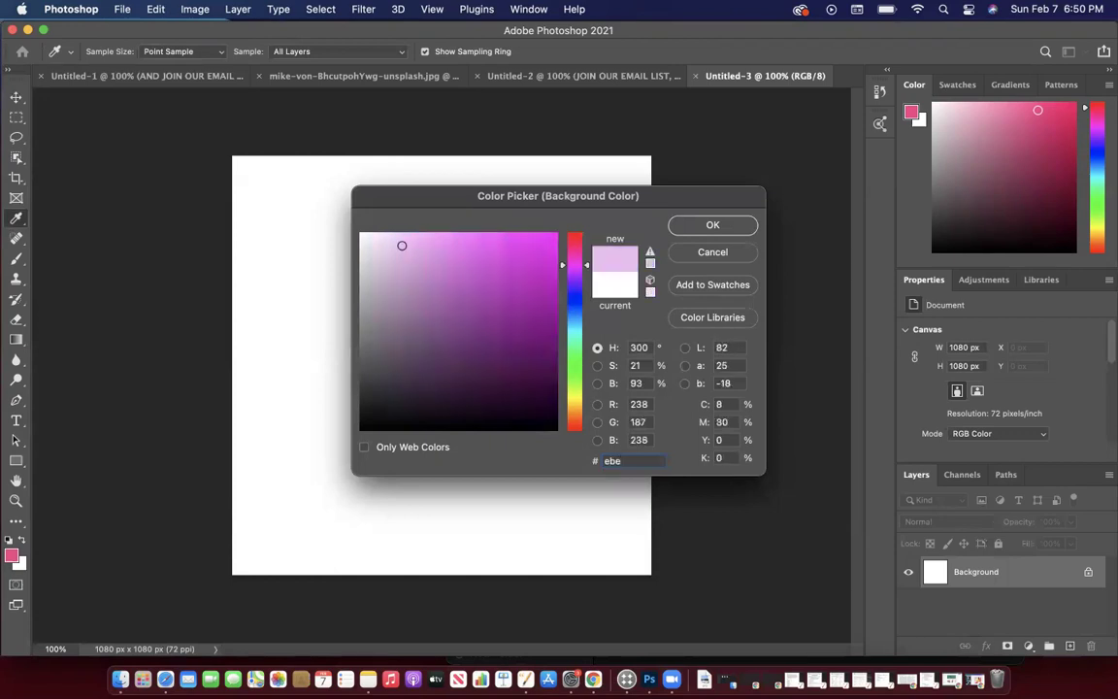
type("1")
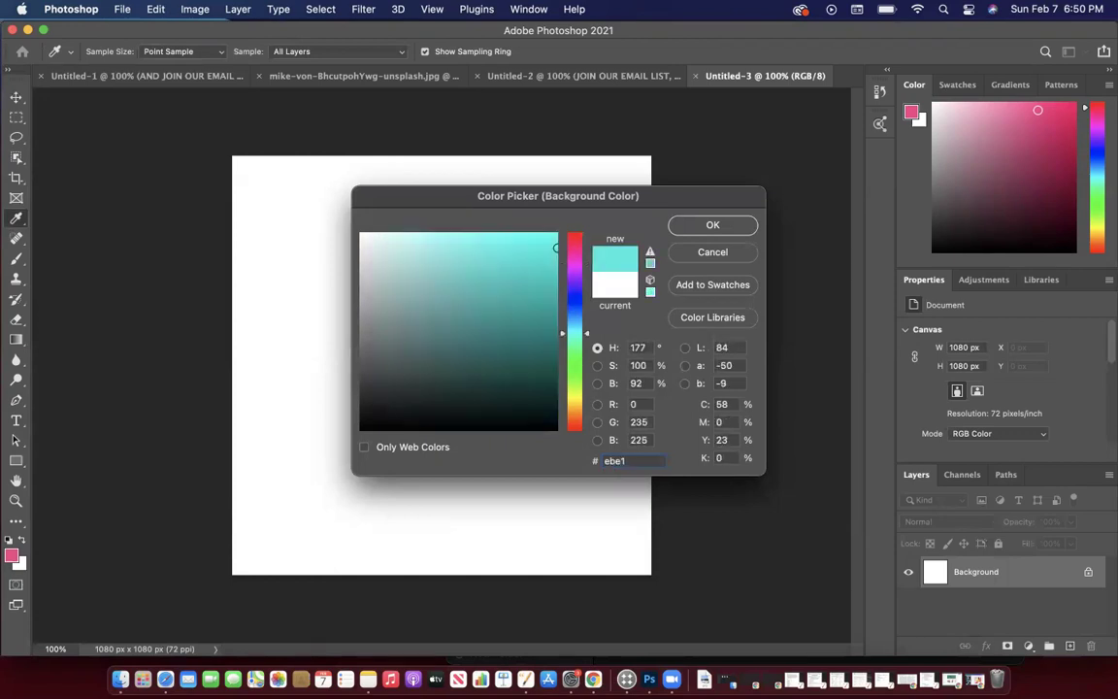
type("e1")
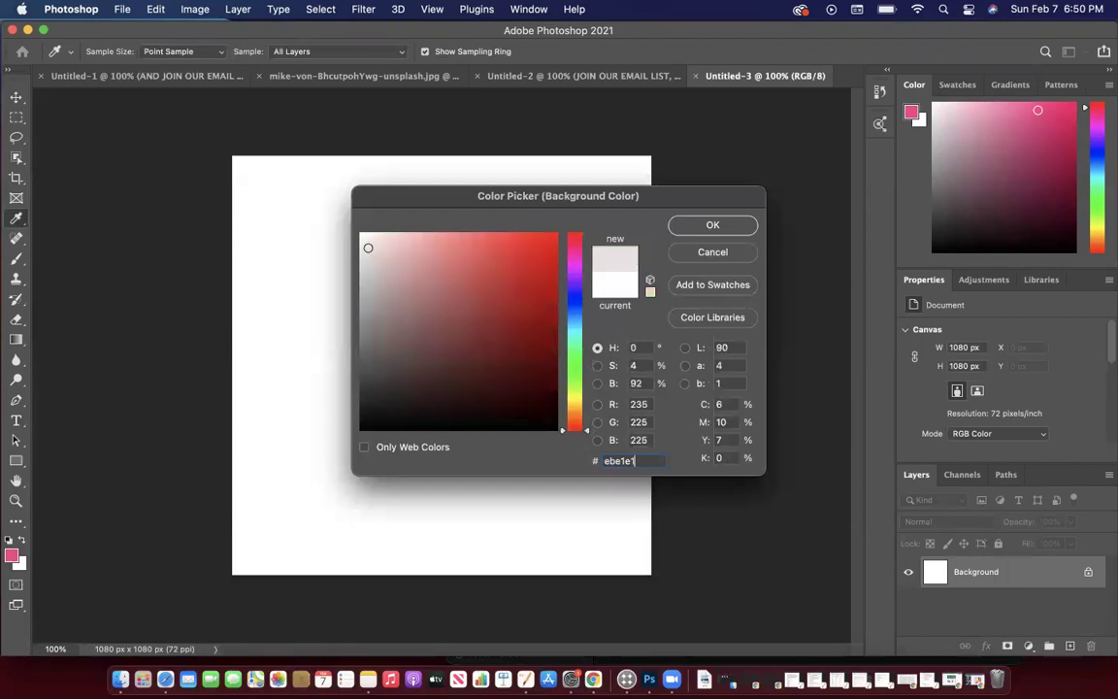
left_click(715, 224)
key("t")
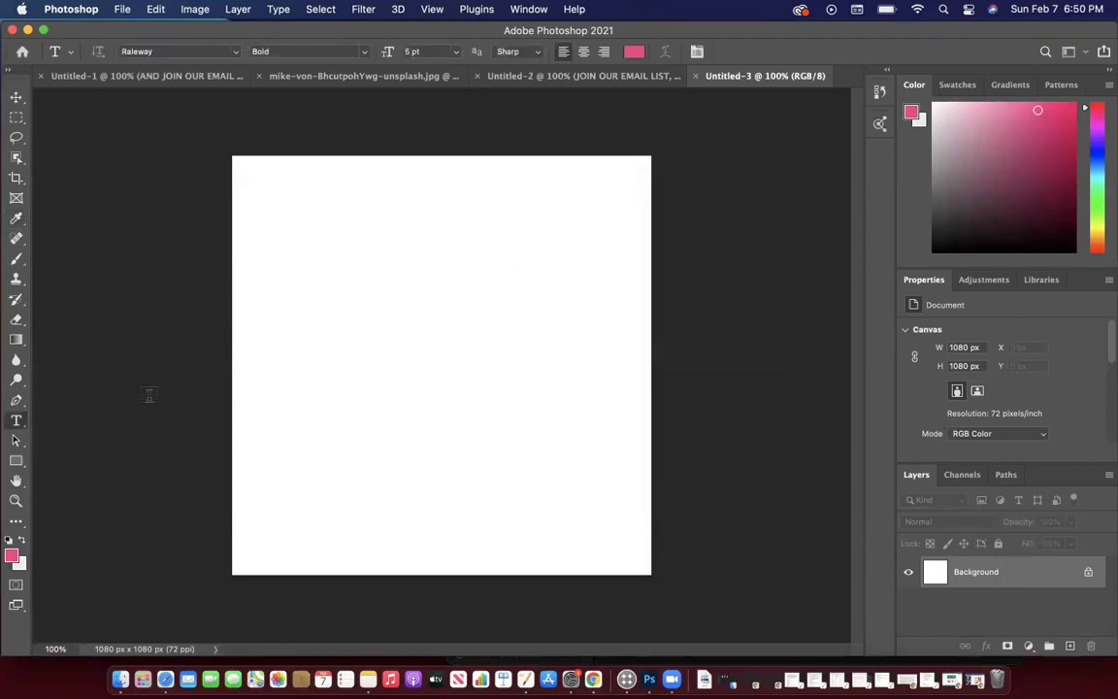
Fill the Background layer with the background colour via Edit > Fill.
left_click(185, 8)
mouse_move(155, 8)
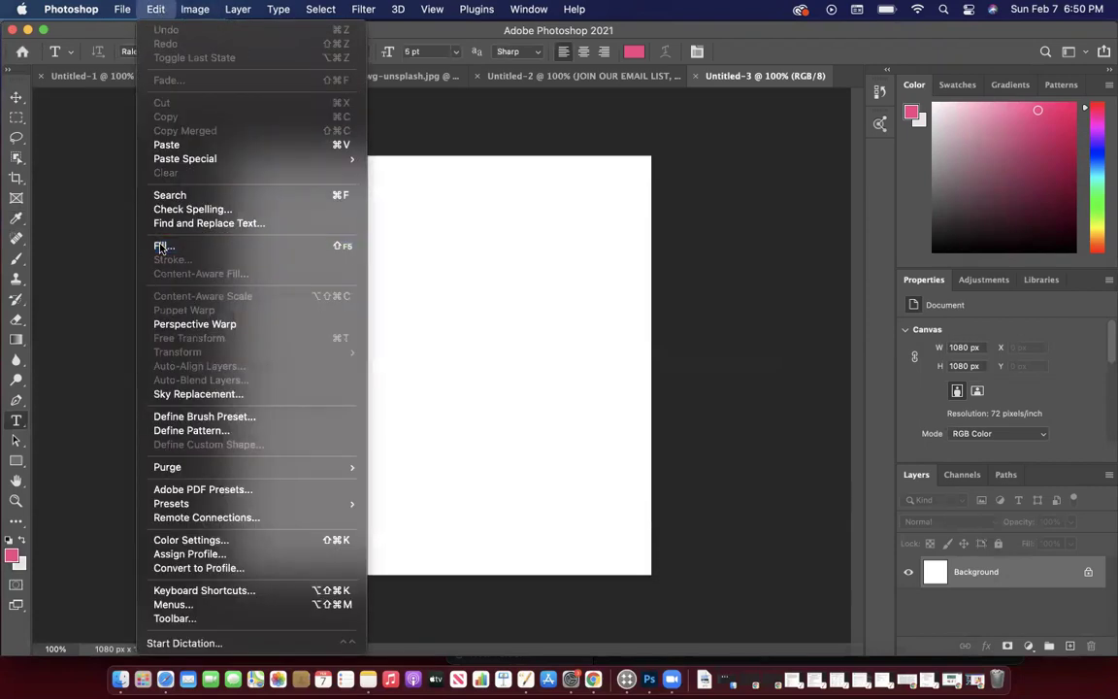
left_click(160, 244)
left_click(588, 271)
left_click(589, 288)
left_click(660, 274)
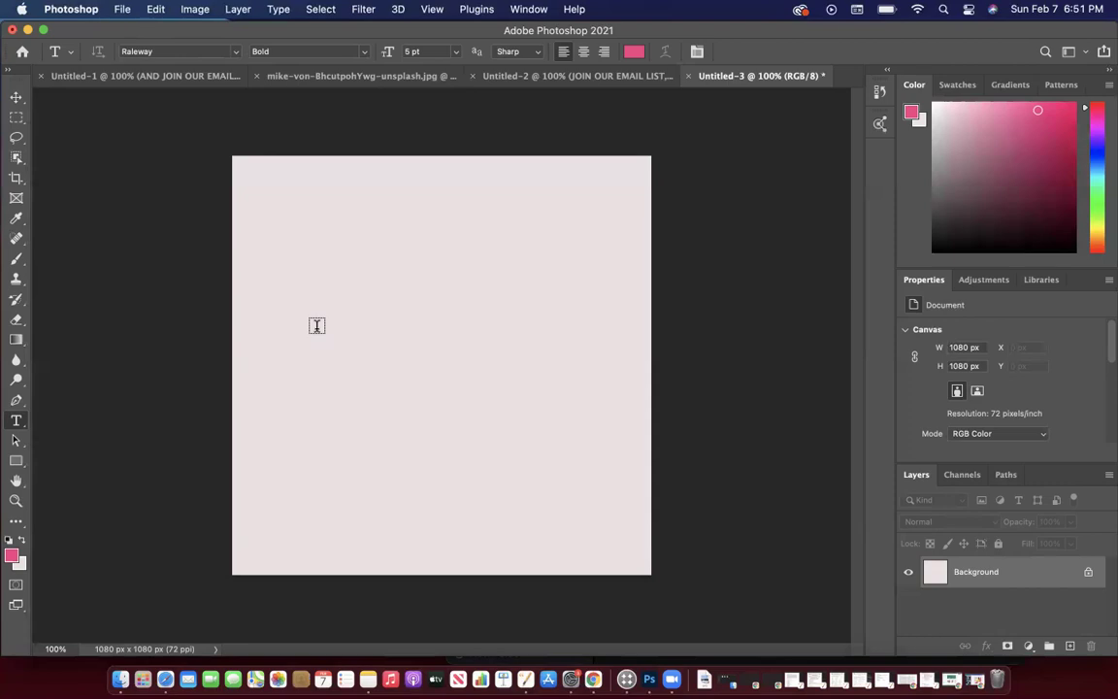
Draw a pink rectangle running past the canvas's lower-right corner.
left_click(14, 462)
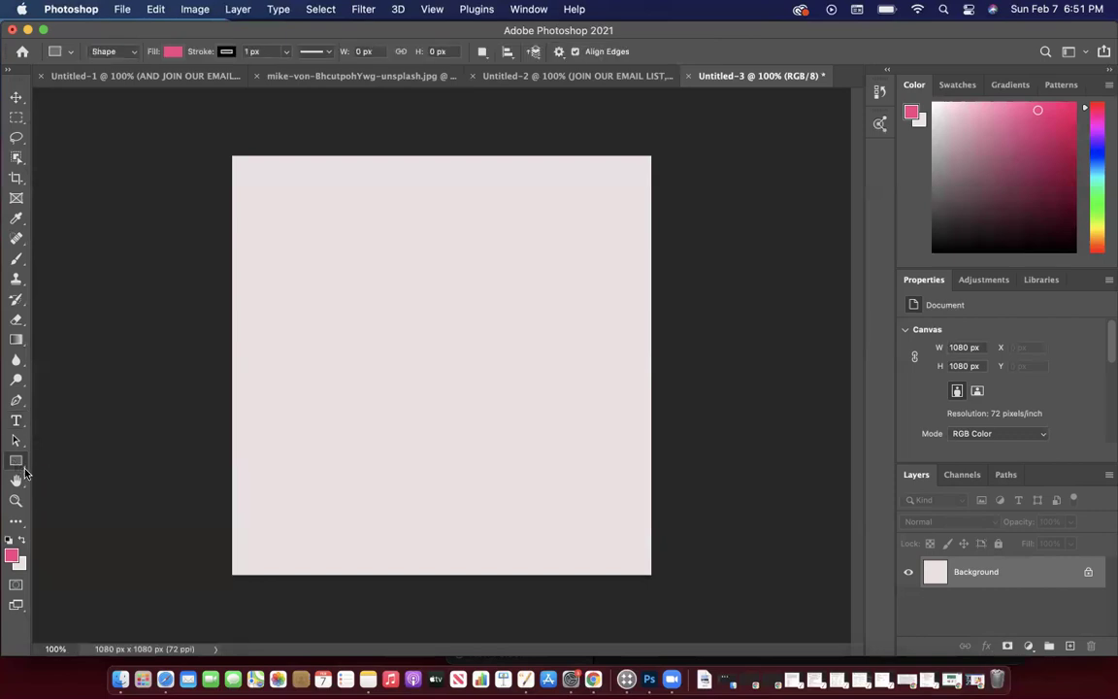
right_click(25, 471)
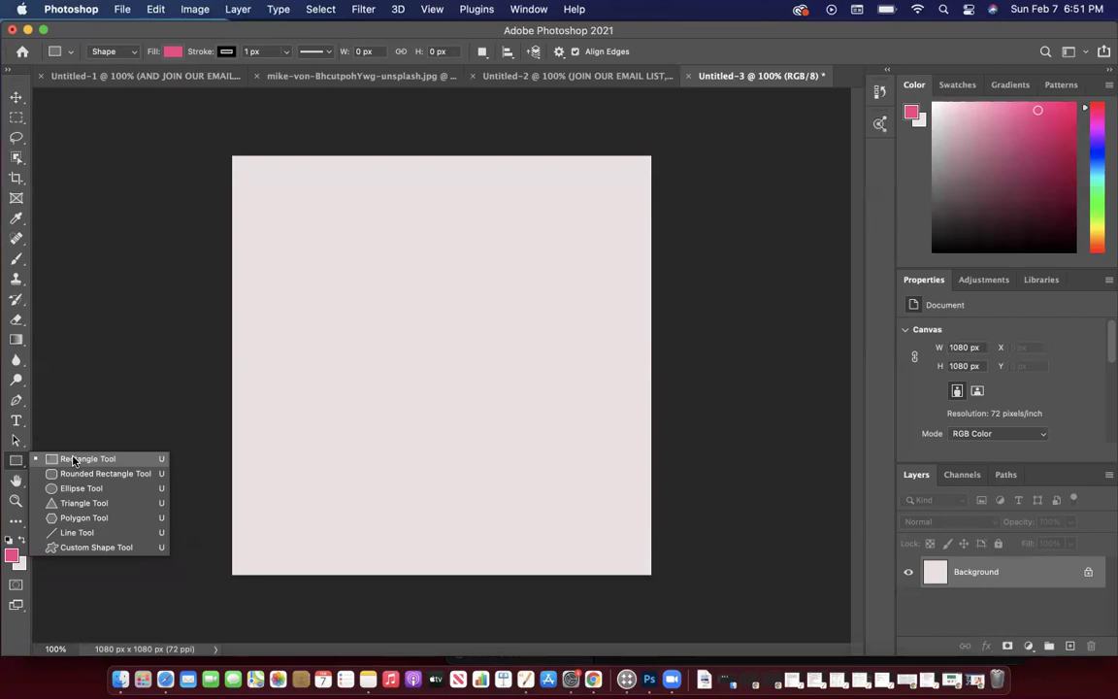
left_click(73, 460)
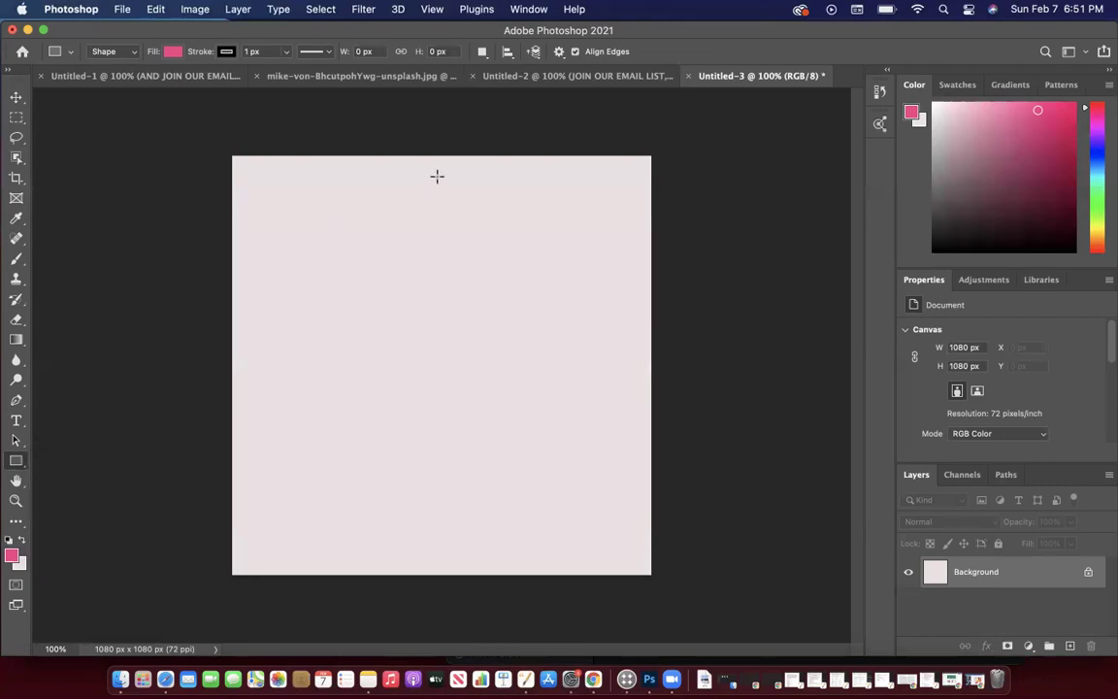
left_click_drag(361, 180, 799, 612)
left_click_drag(534, 315, 446, 314)
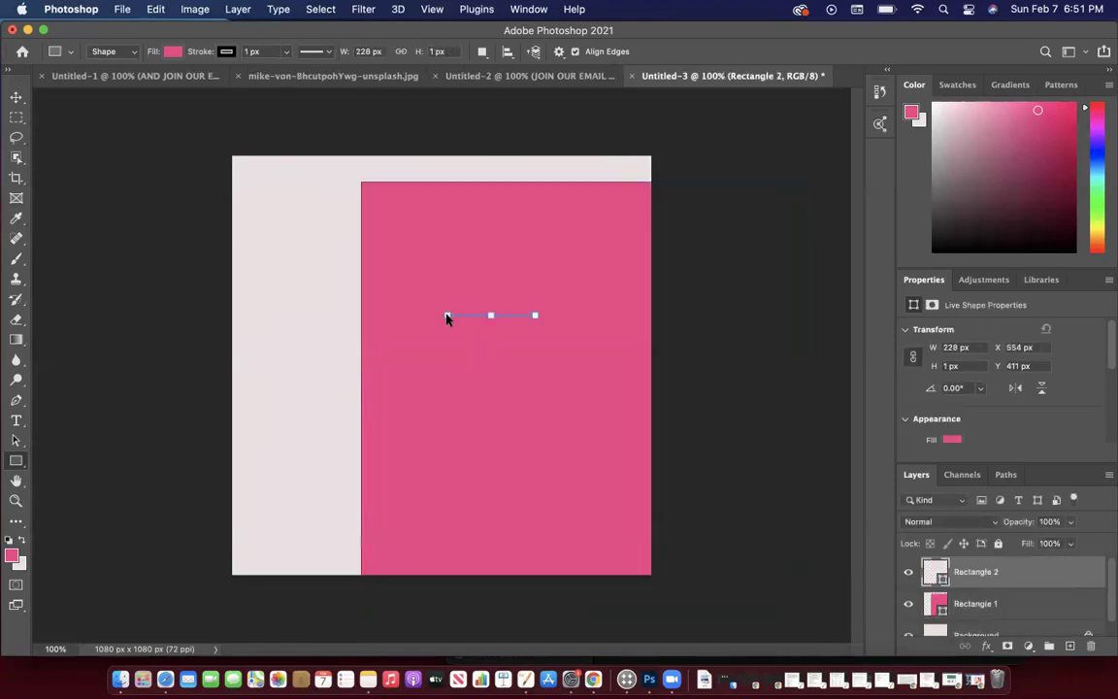
key("super+z")
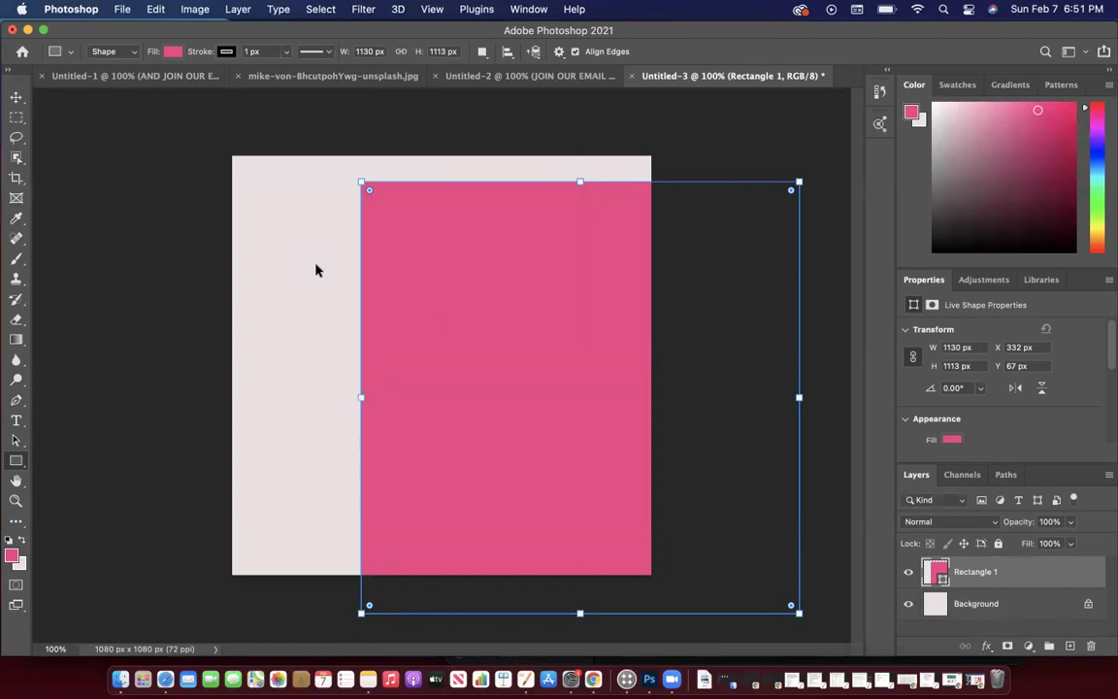
Rotate the rectangle to about 40°, enlarge it, and align its edge with the canvas diagonal.
key("super+t")
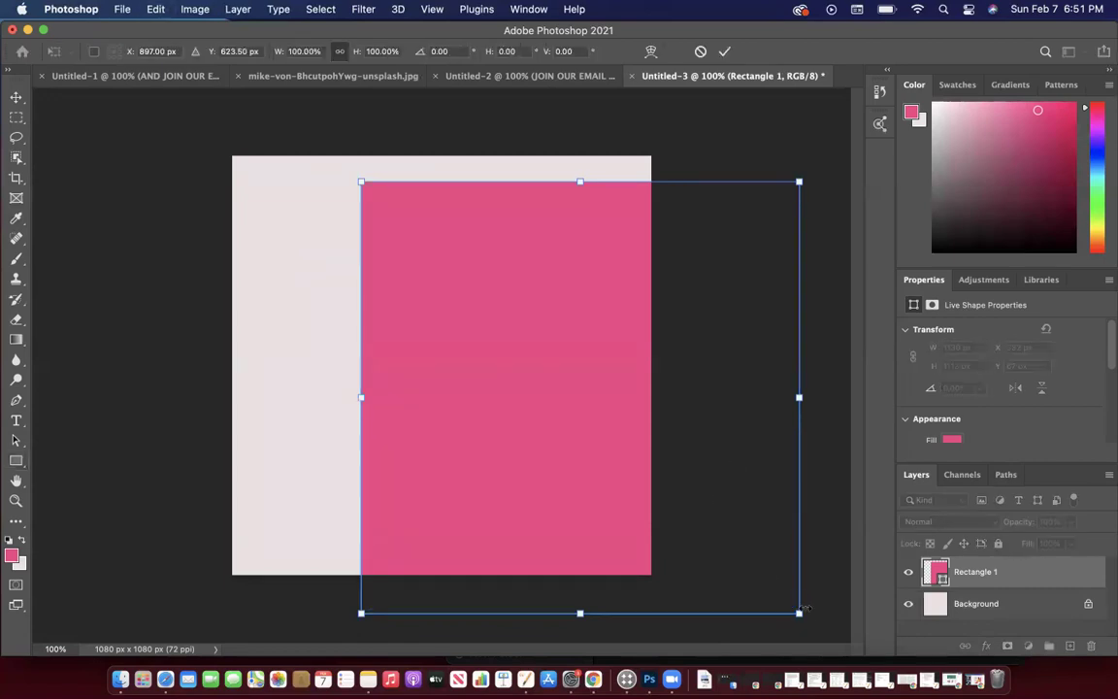
left_click_drag(799, 626, 652, 682)
left_click_drag(695, 463, 645, 562)
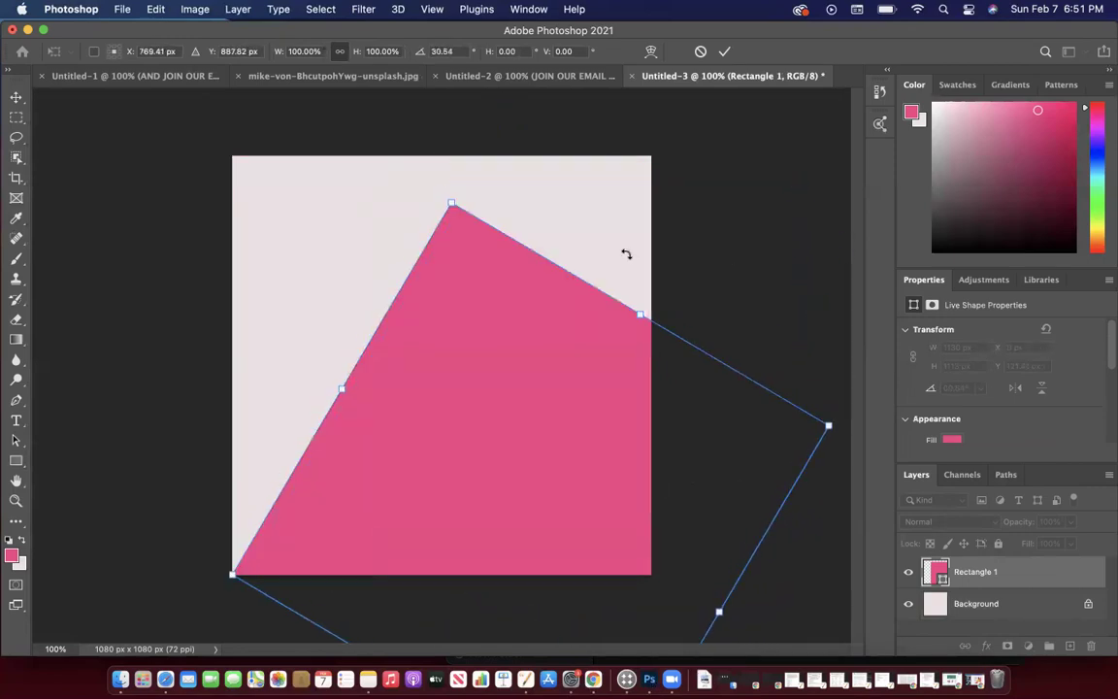
left_click_drag(496, 188, 597, 232)
left_click_drag(654, 248, 673, 255)
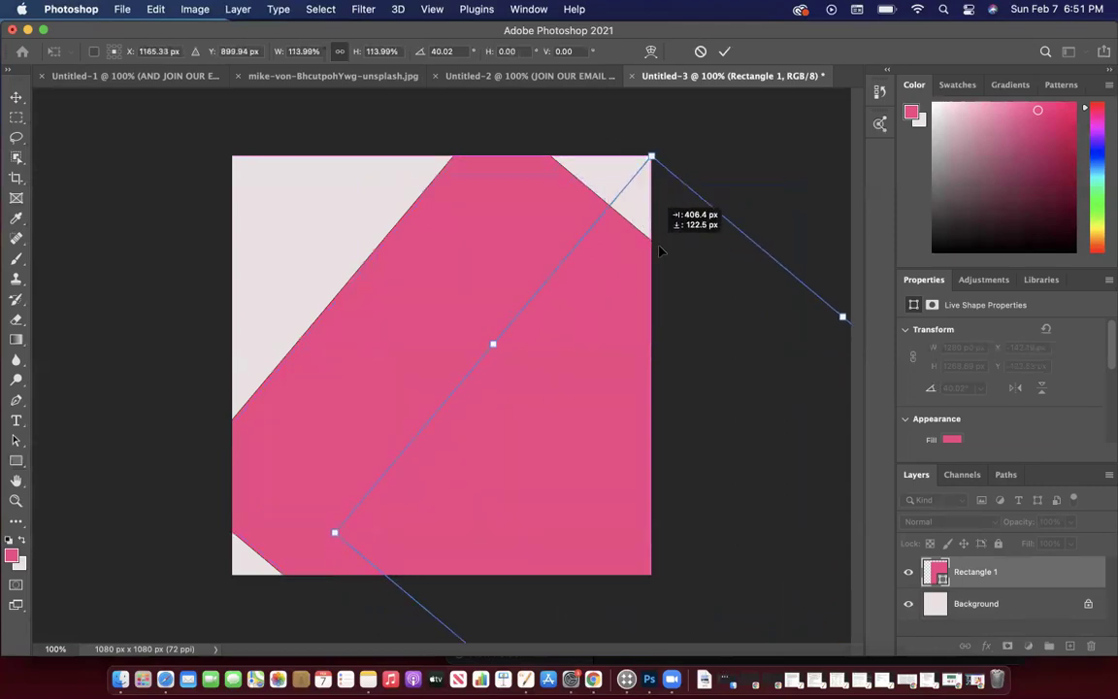
left_click_drag(335, 531, 230, 540)
left_click_drag(509, 415, 569, 454)
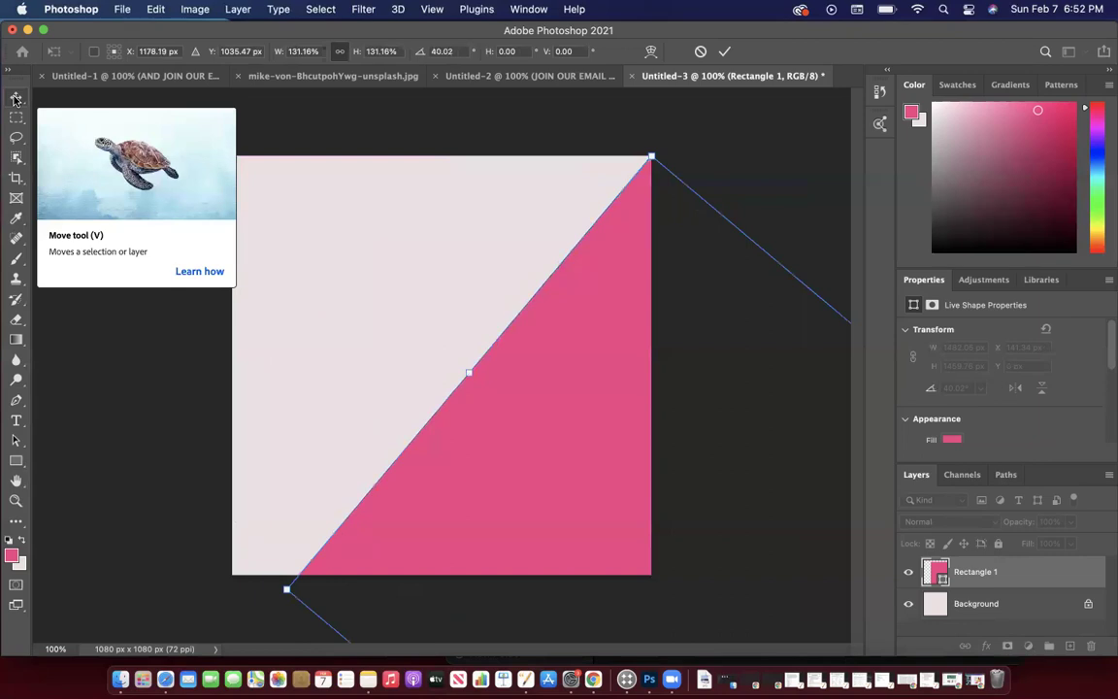
Commit the rectangle's transformation and switch to the Move tool.
left_click(313, 9)
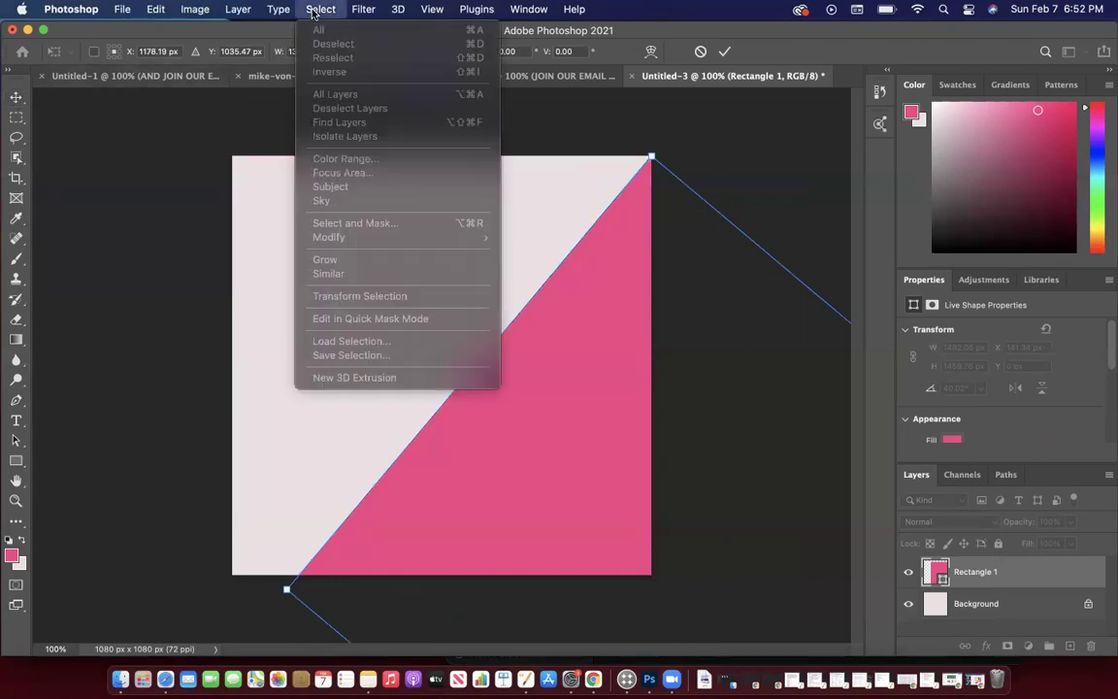
left_click(546, 432)
left_click(17, 94)
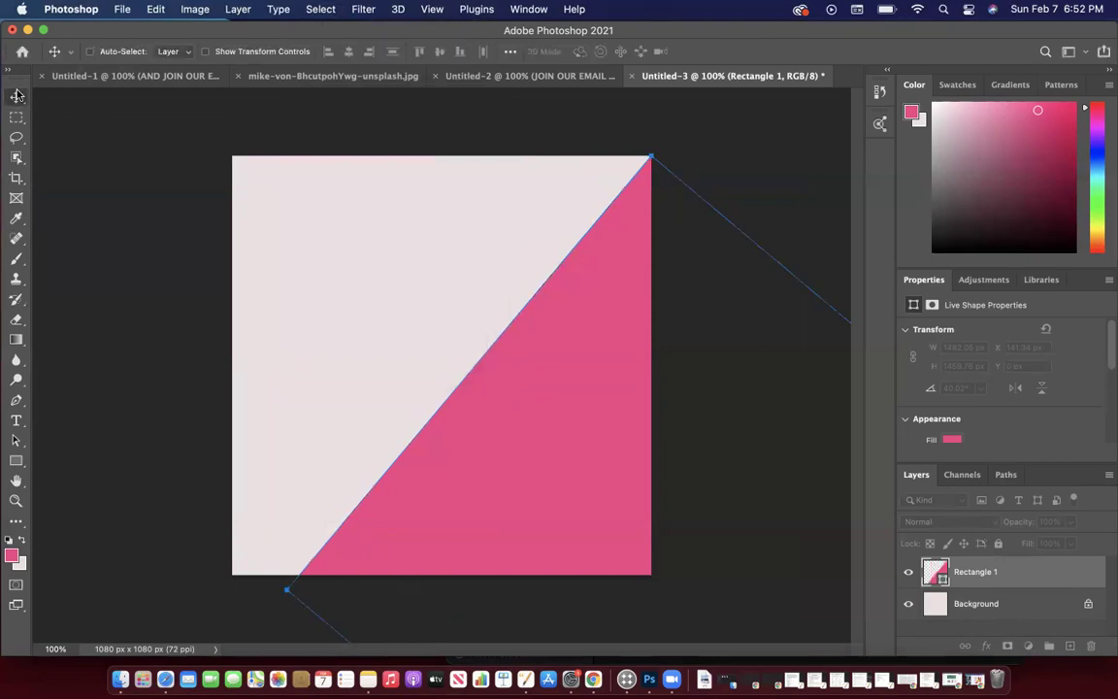
left_click(357, 202)
left_click(300, 11)
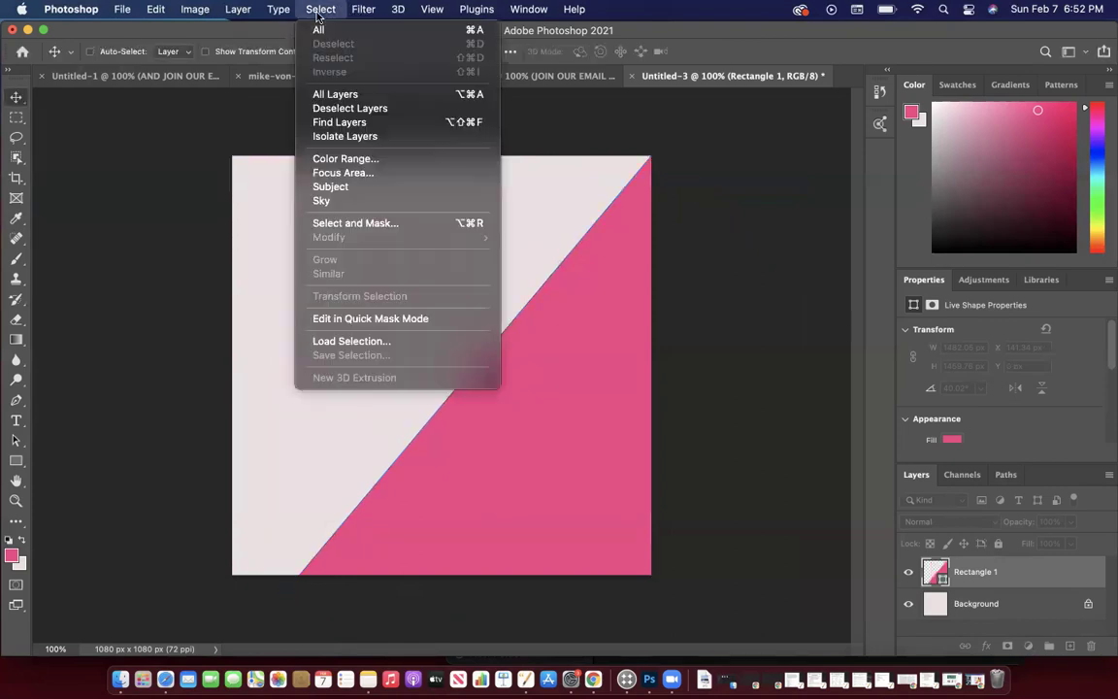
left_click(15, 99)
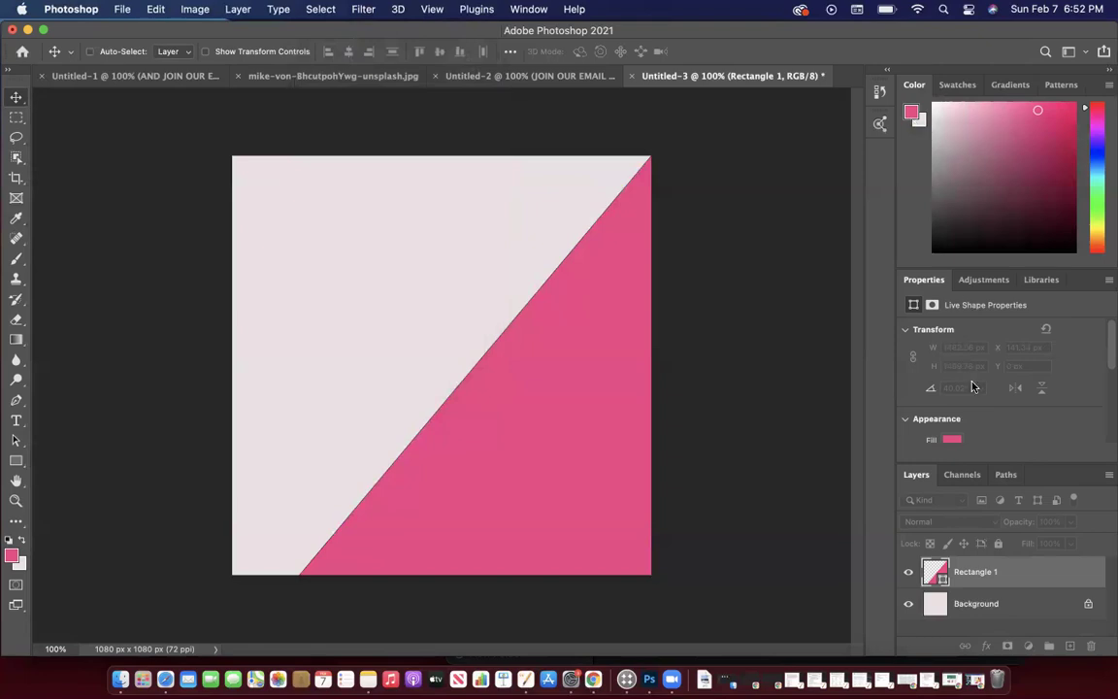
Try peach, blue, yellow, dark purple, teal, lavender, red and magenta fills on the triangle.
left_click(951, 443)
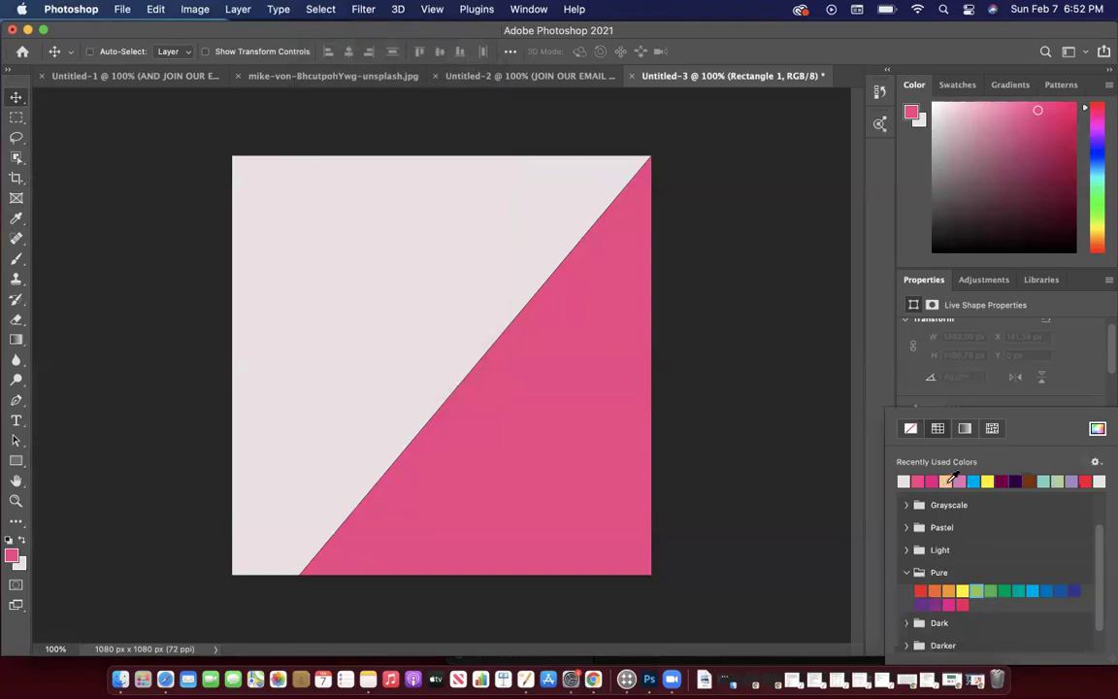
left_click(951, 477)
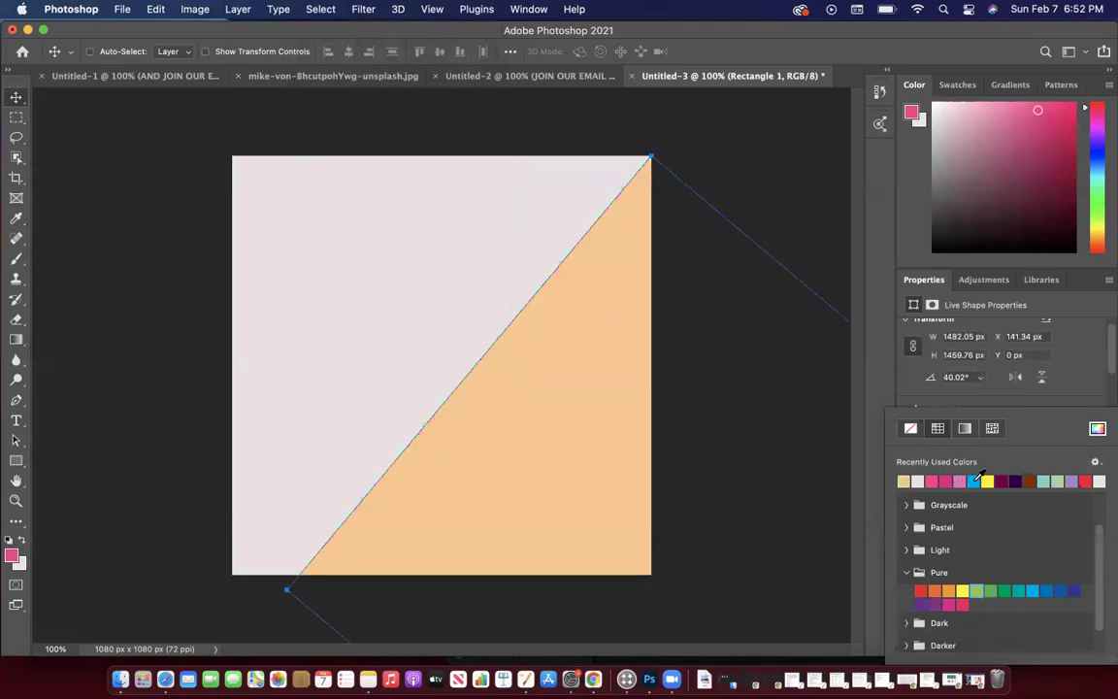
left_click(972, 481)
left_click(987, 481)
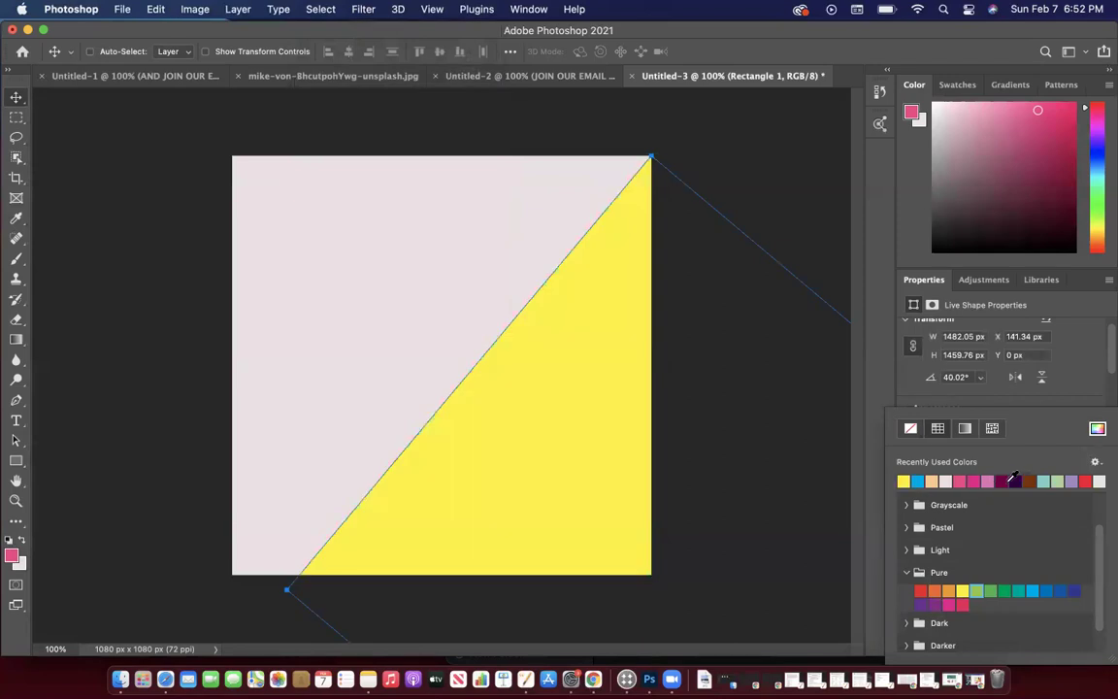
left_click(1000, 480)
left_click(1043, 480)
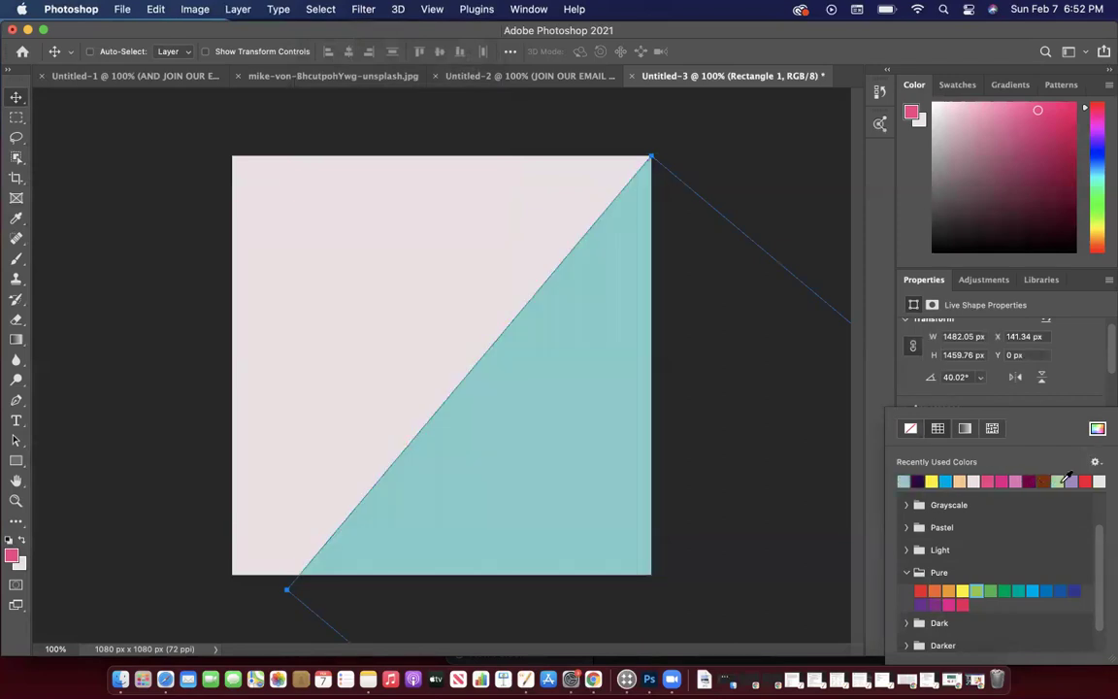
left_click(1070, 480)
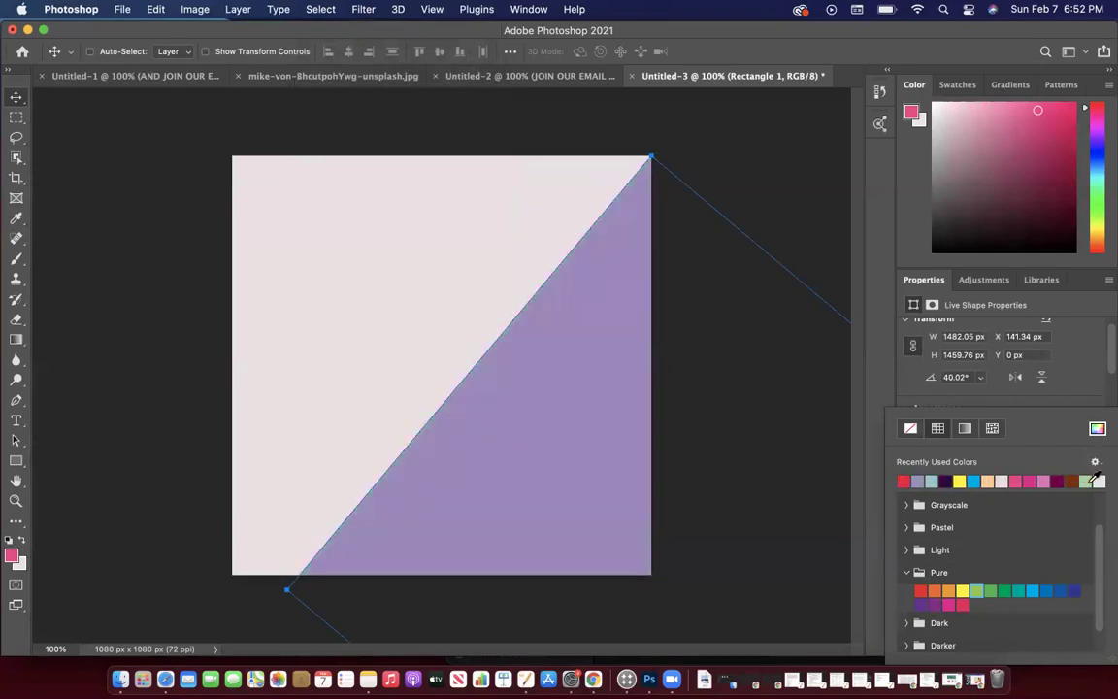
left_click(1085, 480)
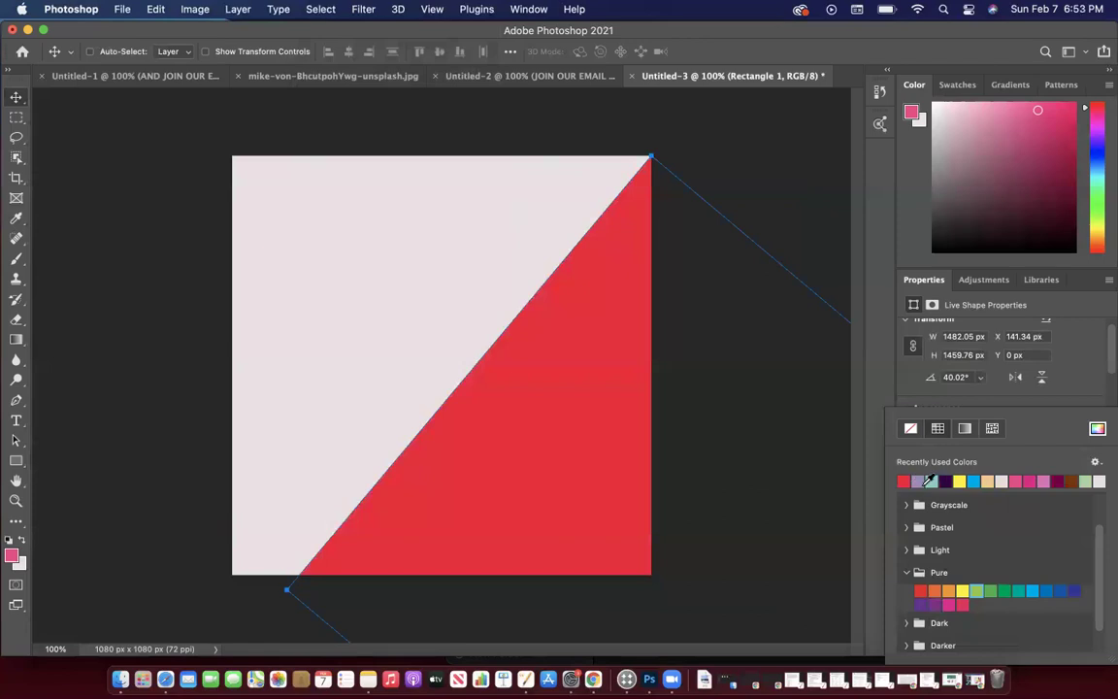
left_click(1043, 481)
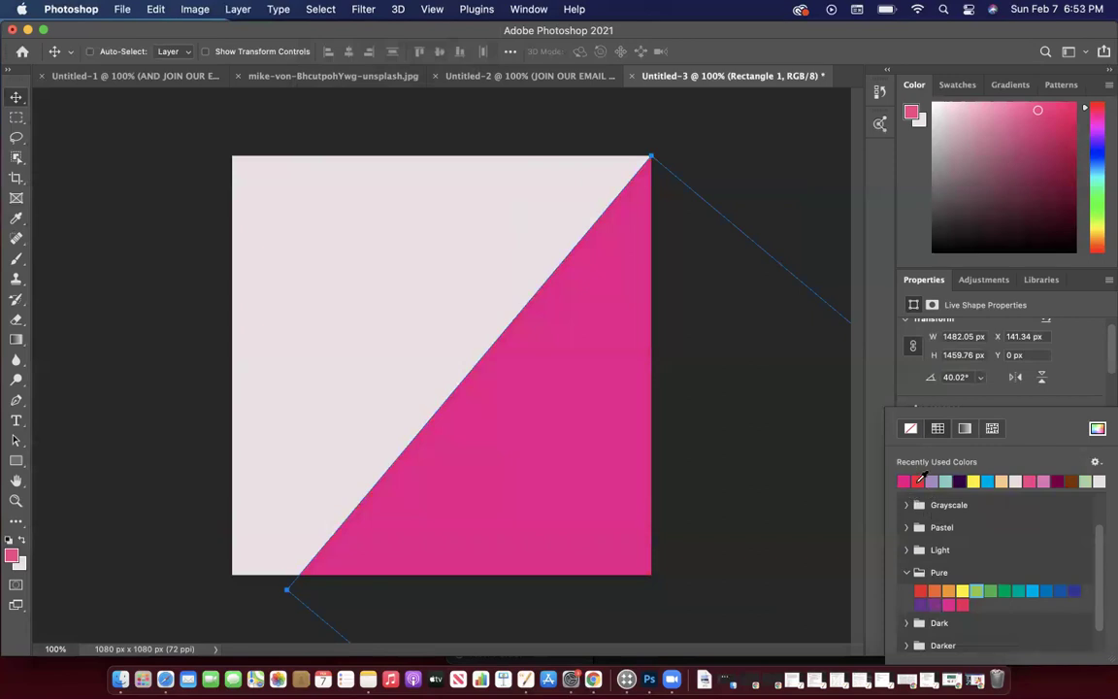
Set the triangle's fill back to a lighter pink and close the swatch popup.
scroll(938, 543, "down", 1)
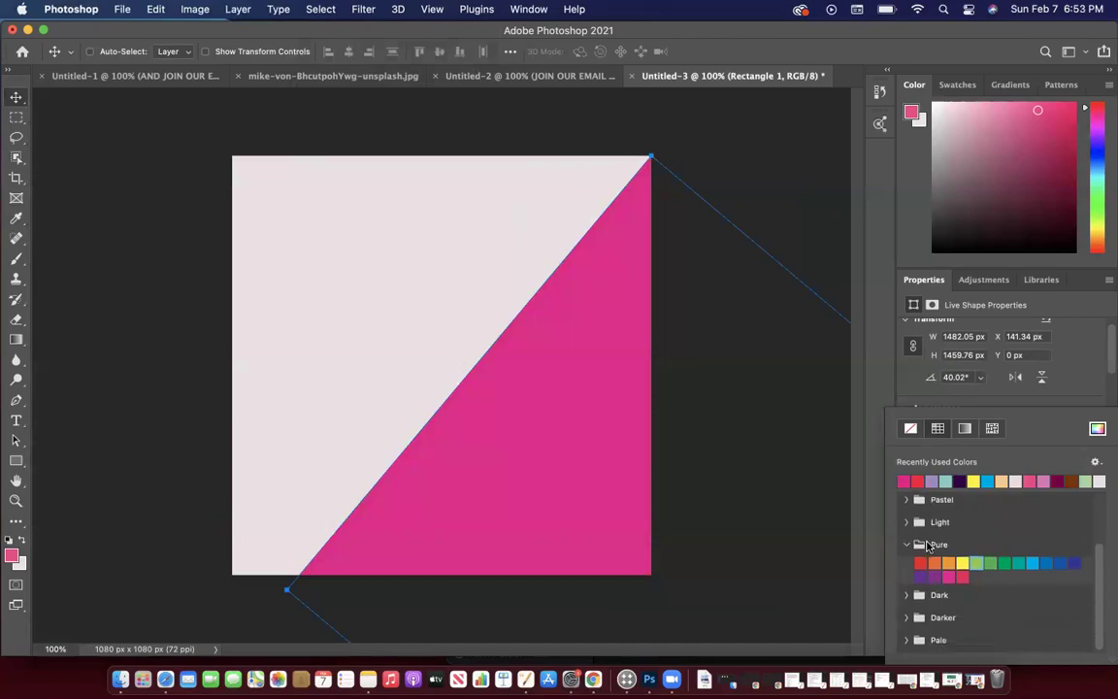
left_click(1037, 478)
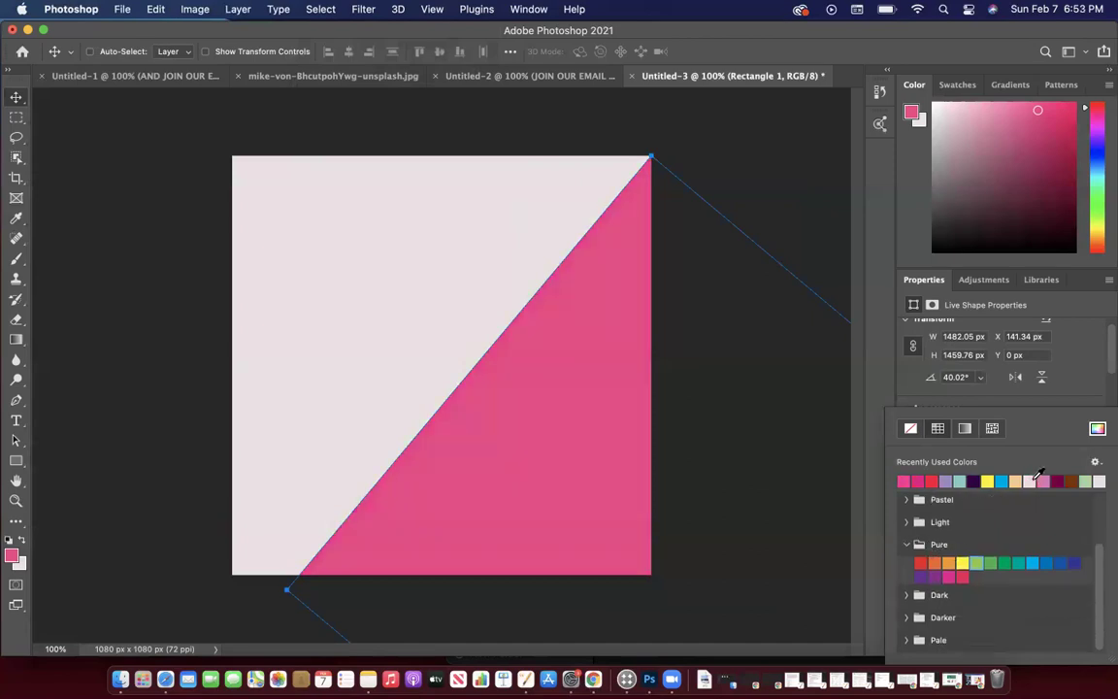
left_click(17, 95)
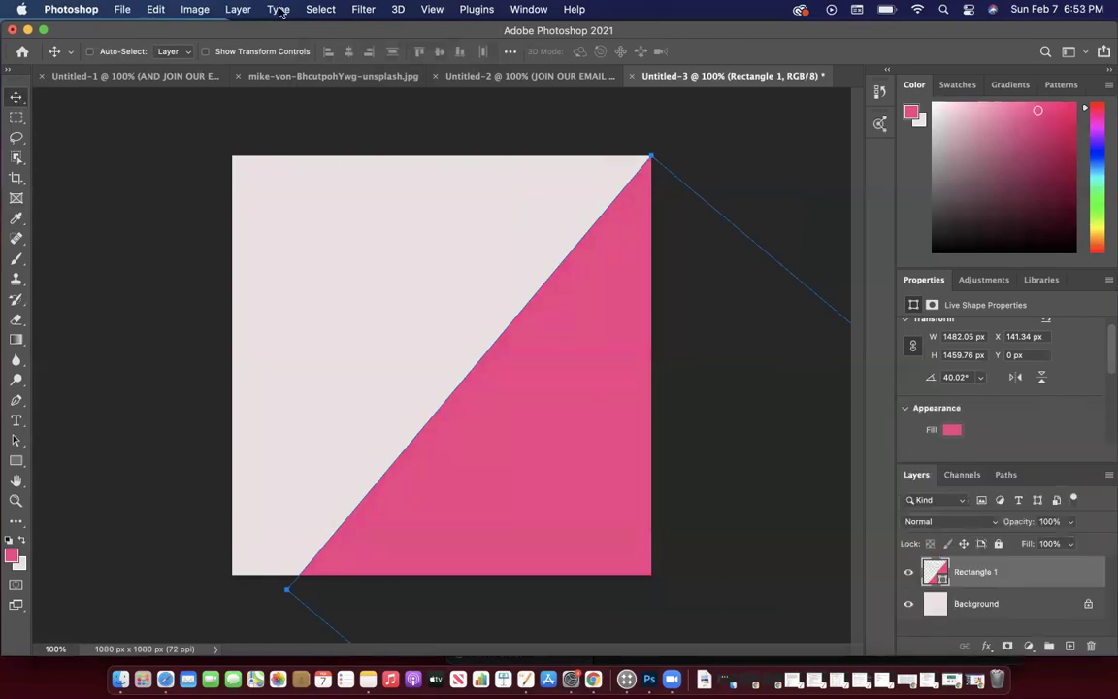
left_click(320, 9)
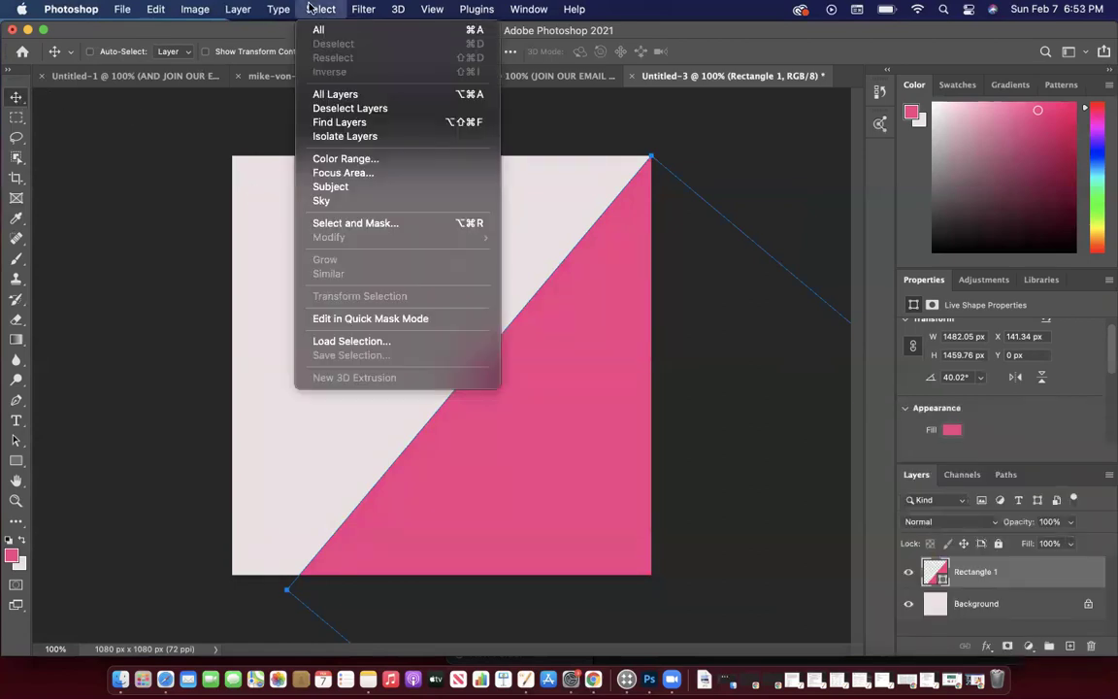
left_click(16, 98)
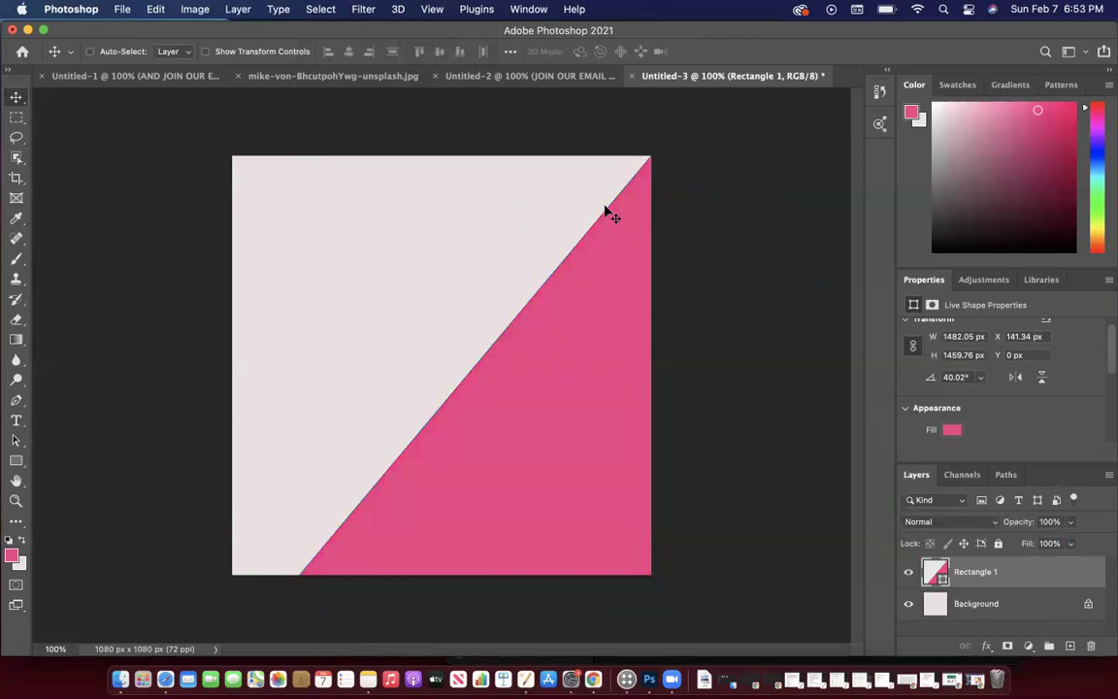
Switch to the Unsplash photo of the woman against the yellow wall.
left_click(369, 77)
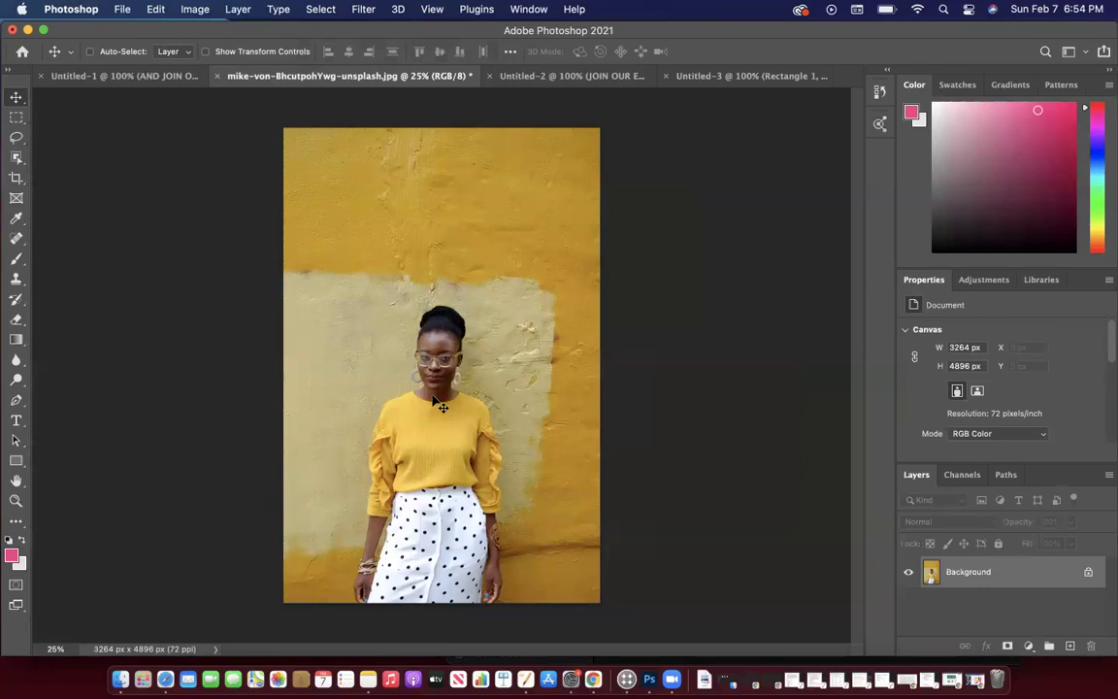
Use Select > Subject to outline the woman against the yellow wall.
left_click(321, 10)
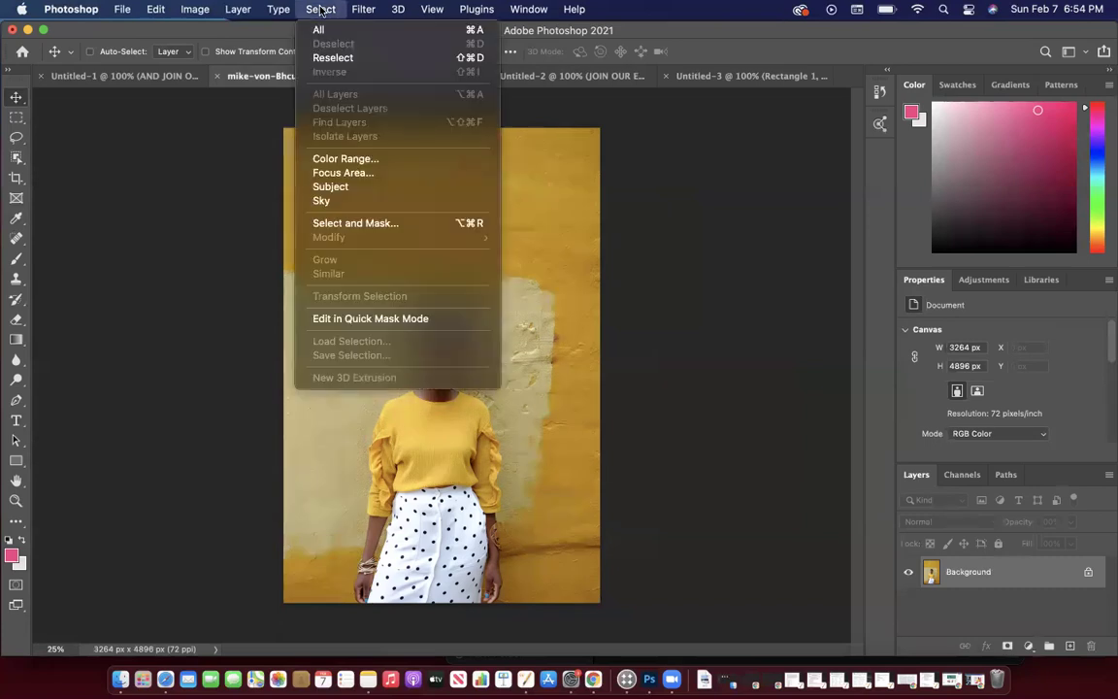
left_click(334, 187)
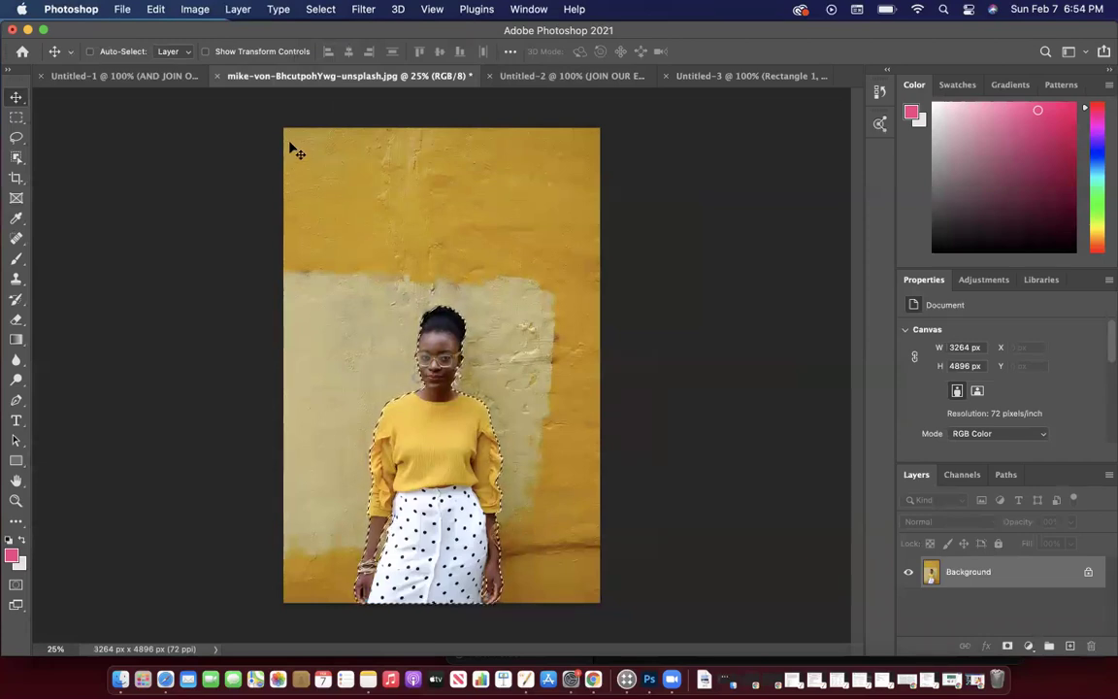
left_click(155, 9)
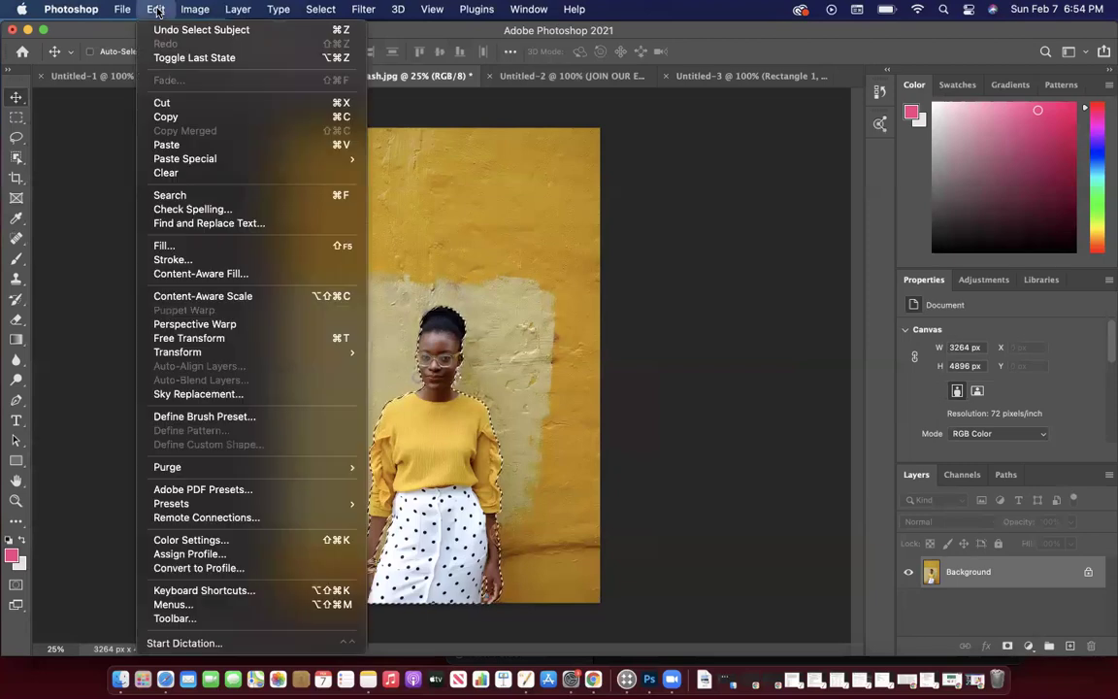
Copy the selected woman, paste her into Untitled-3 as Layer 1, and move her up-left.
left_click(167, 116)
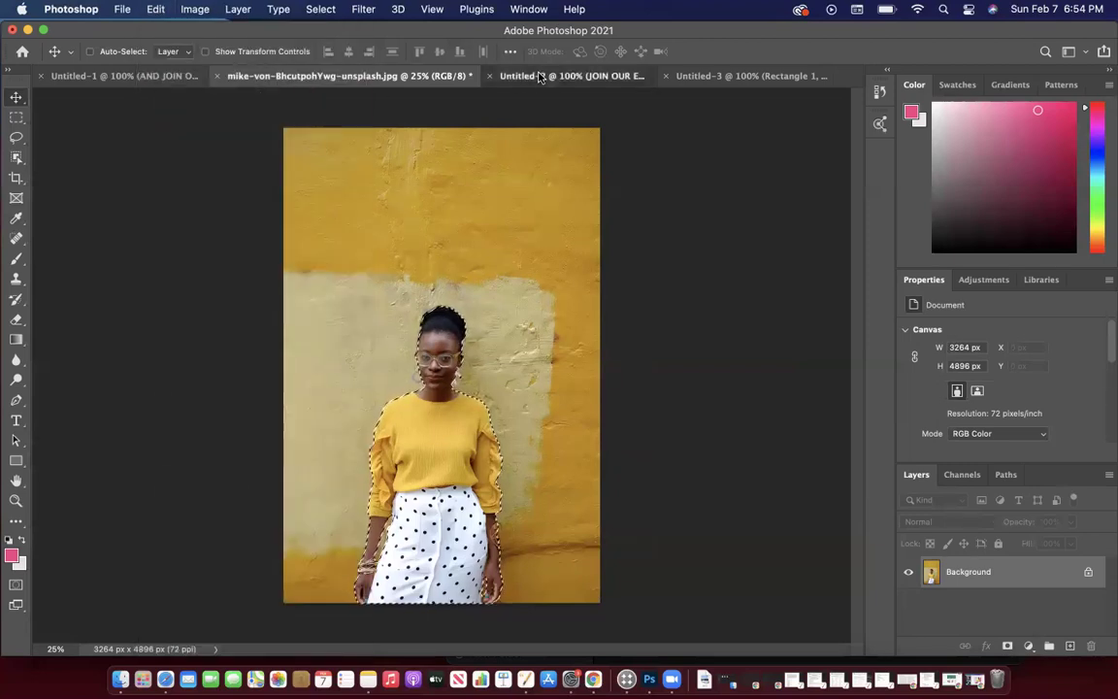
left_click(540, 76)
left_click(666, 75)
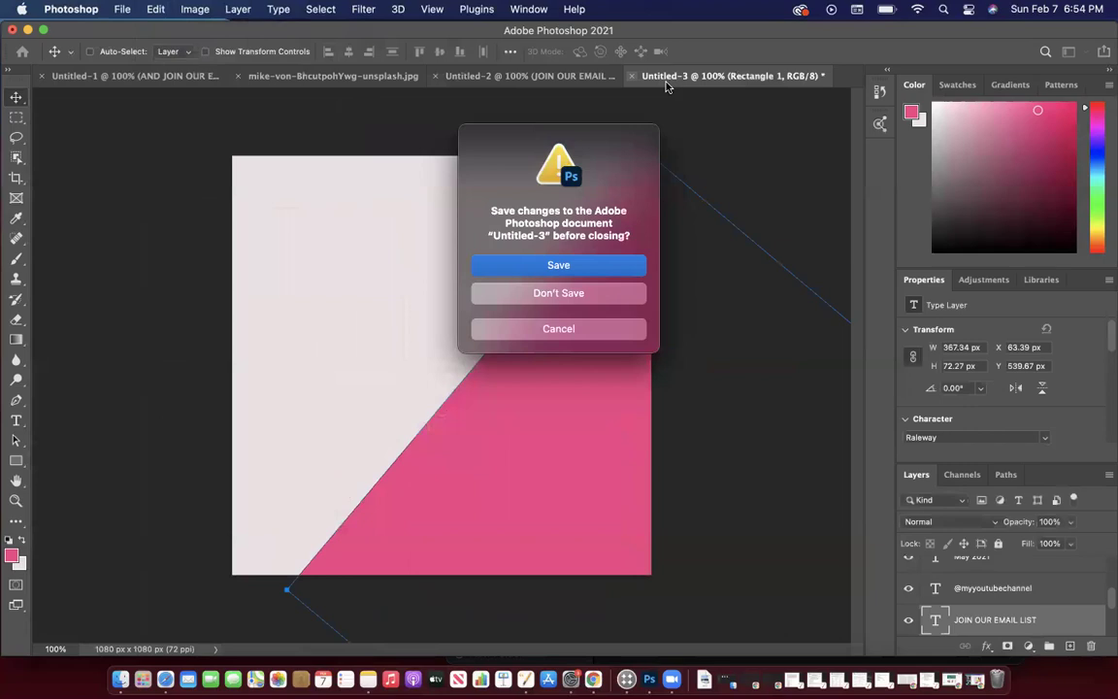
left_click(561, 328)
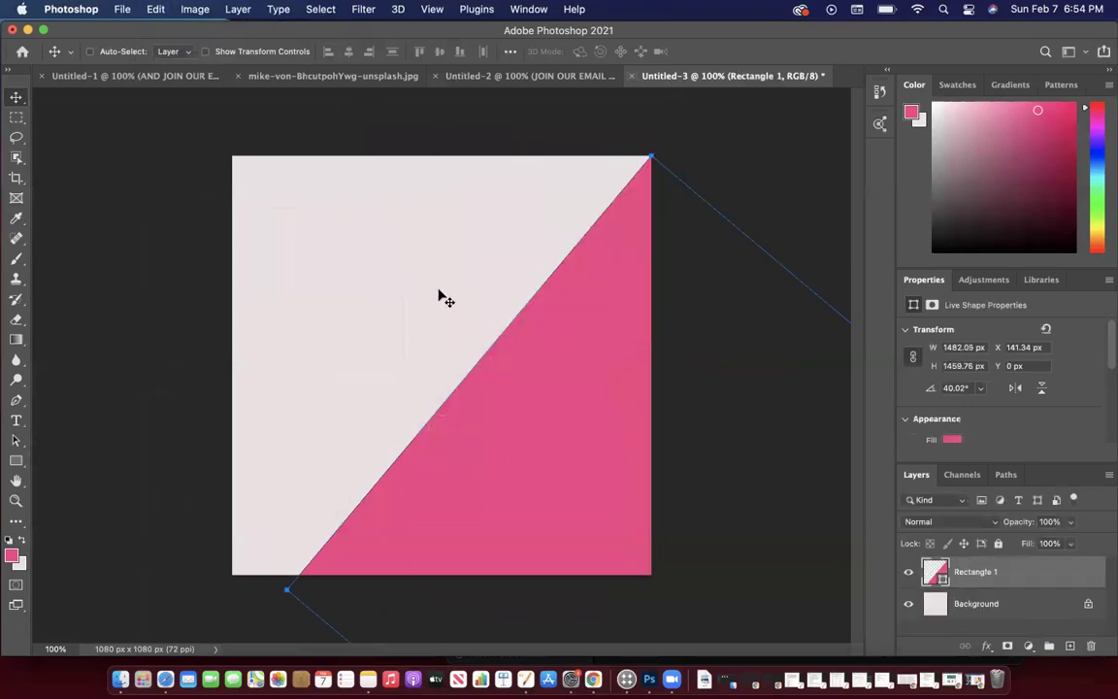
left_click(312, 307)
key("super+v")
left_click_drag(540, 317, 455, 396)
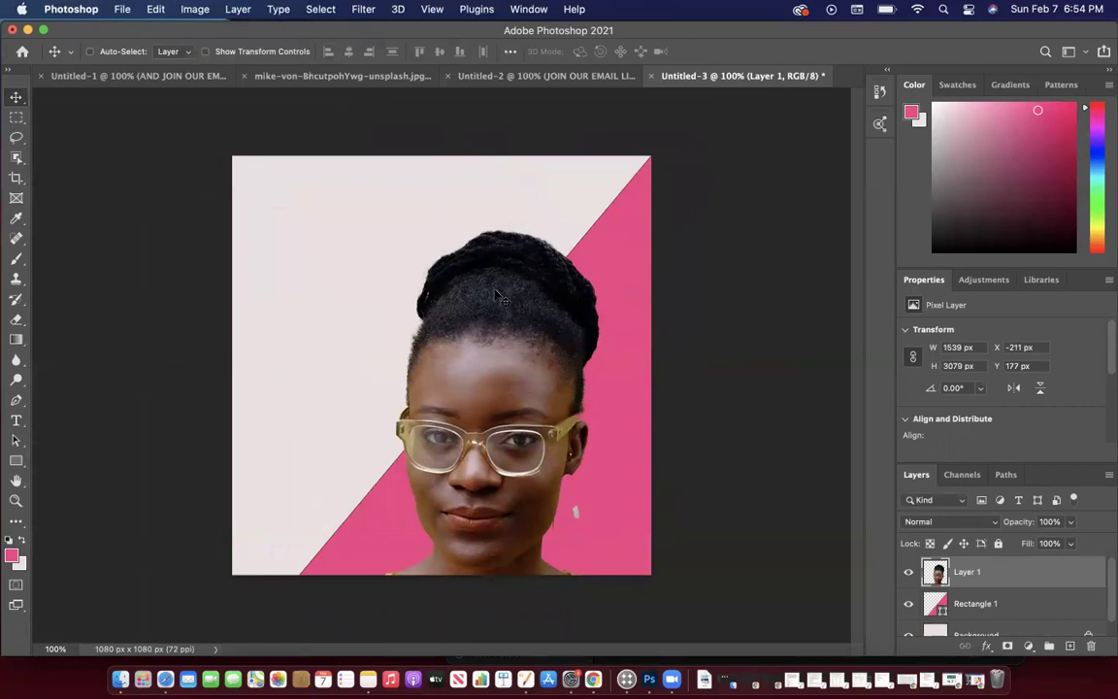
Scale the woman down to about 36% and position her at the canvas bottom.
key("super")
key("super+t")
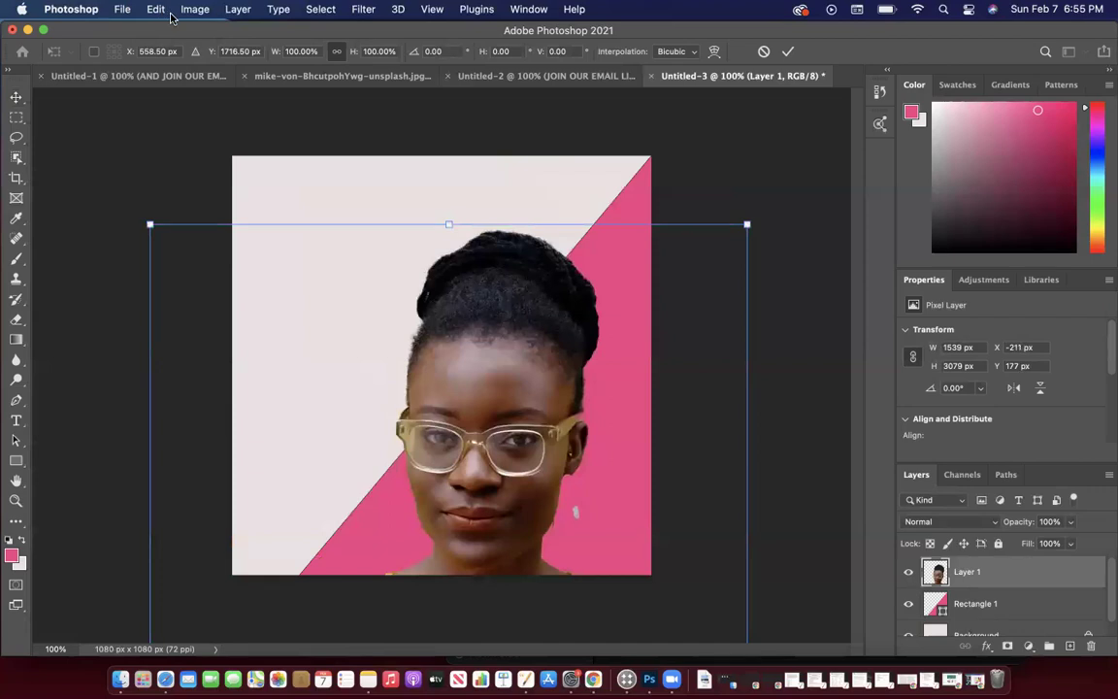
left_click_drag(746, 224, 572, 235)
left_click_drag(700, 240, 552, 251)
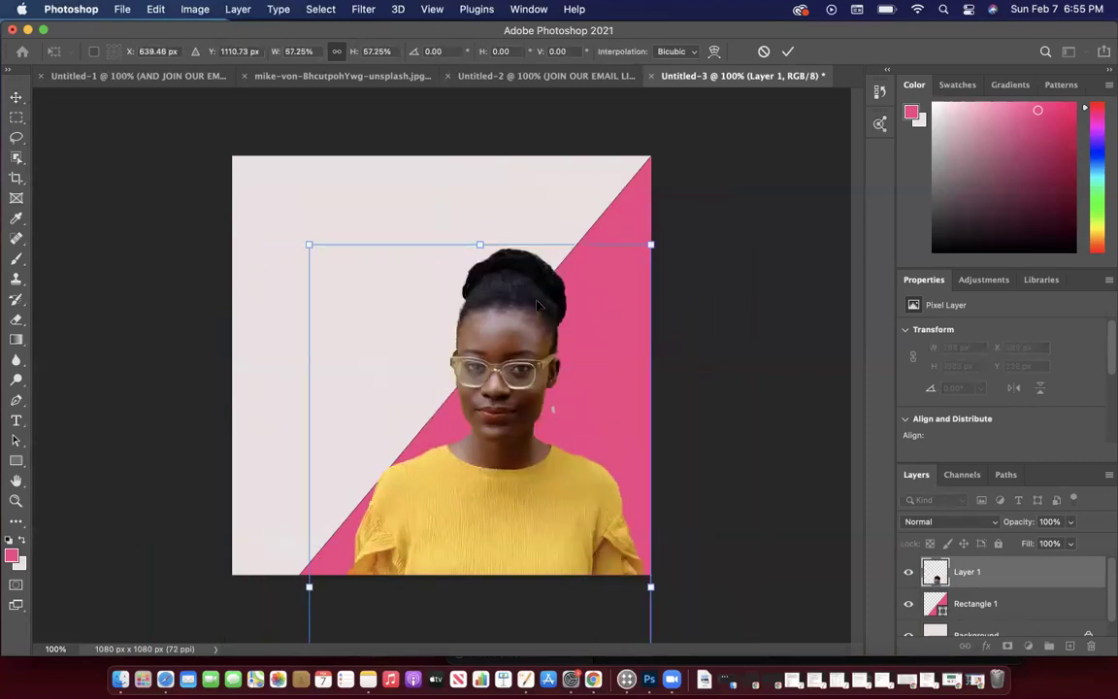
left_click_drag(651, 246, 543, 399)
left_click_drag(481, 464, 525, 273)
left_click_drag(613, 218, 551, 328)
left_click_drag(480, 398, 480, 292)
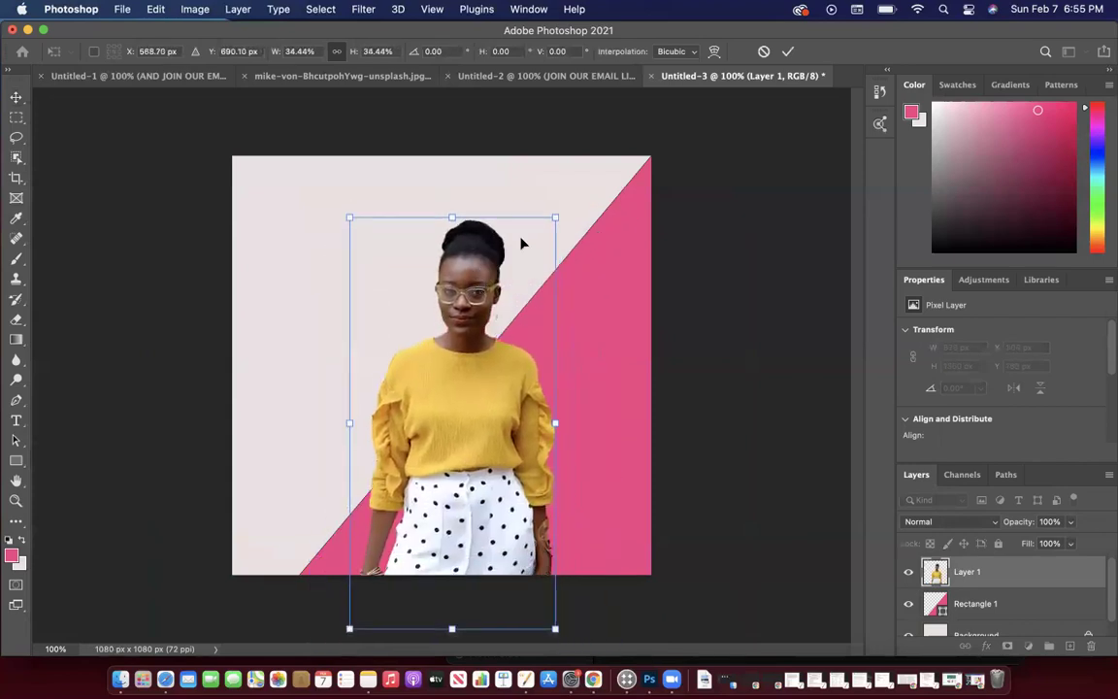
left_click_drag(555, 218, 527, 260)
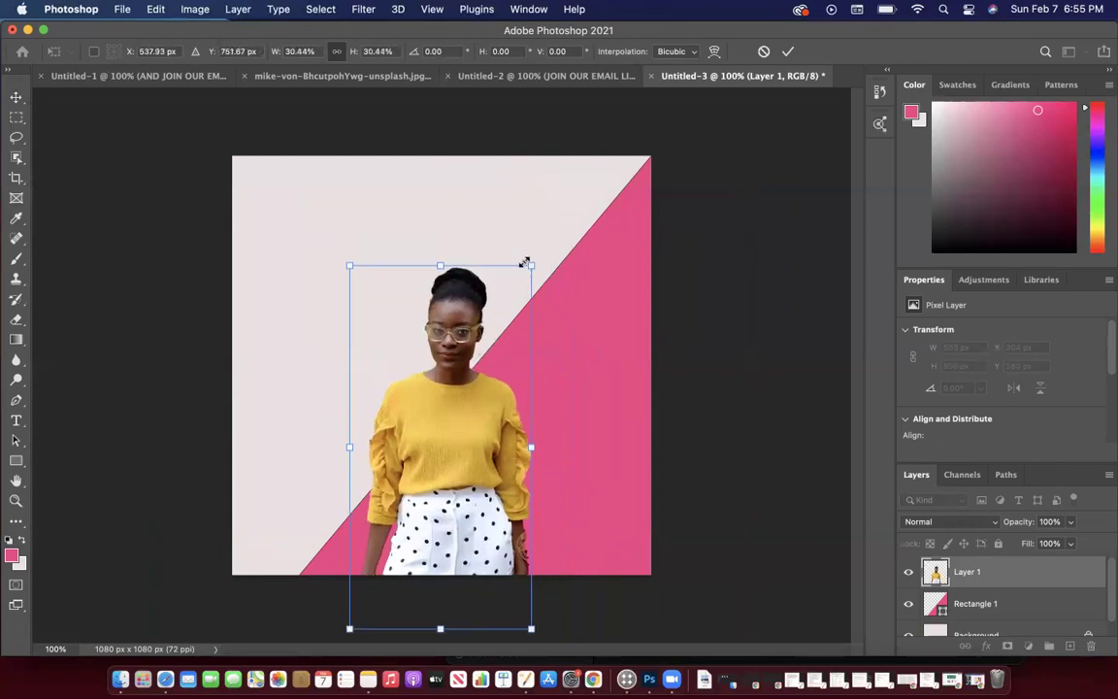
left_click_drag(533, 263, 574, 195)
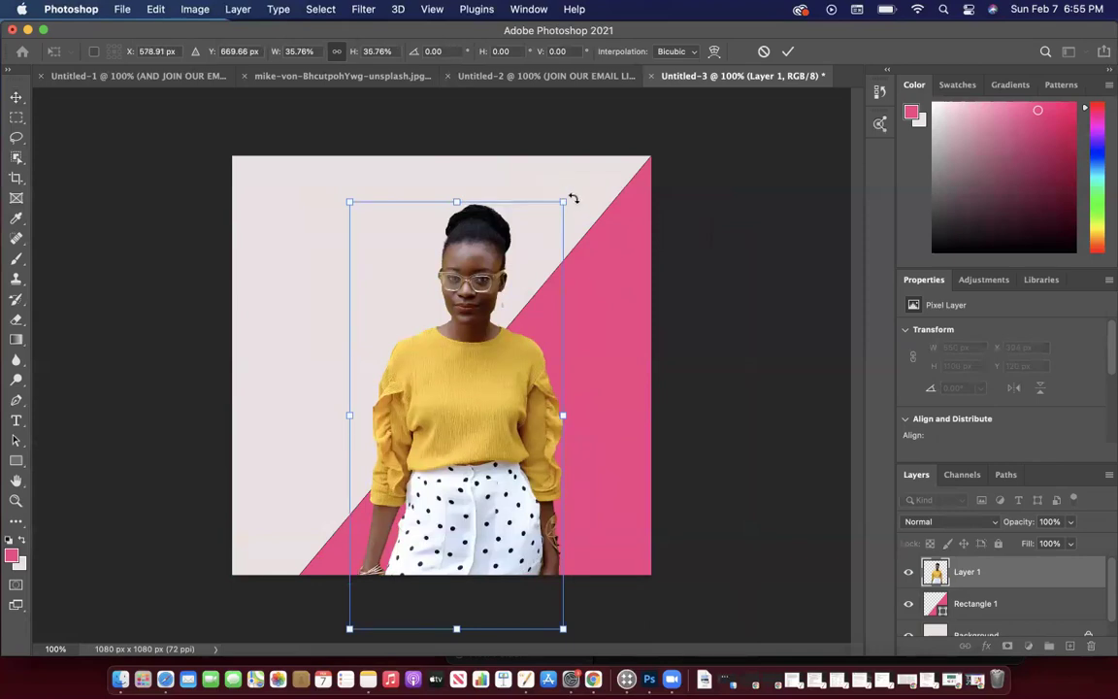
Tilt the woman about 13° clockwise and commit the transform.
left_click_drag(575, 199, 628, 238)
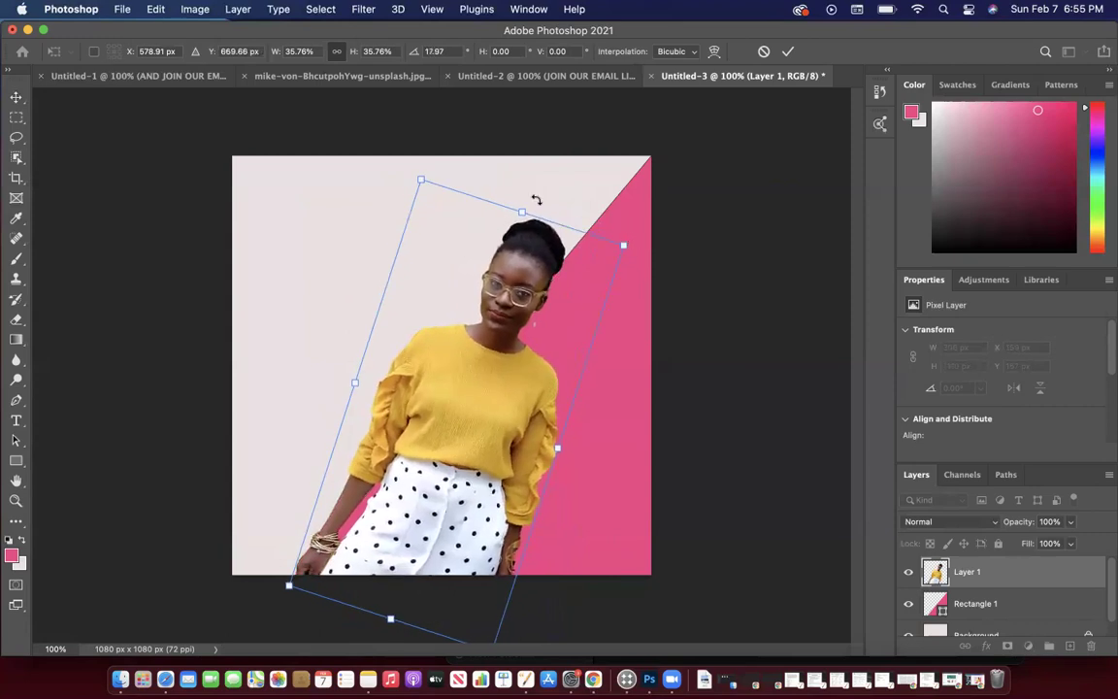
left_click_drag(418, 171, 431, 209)
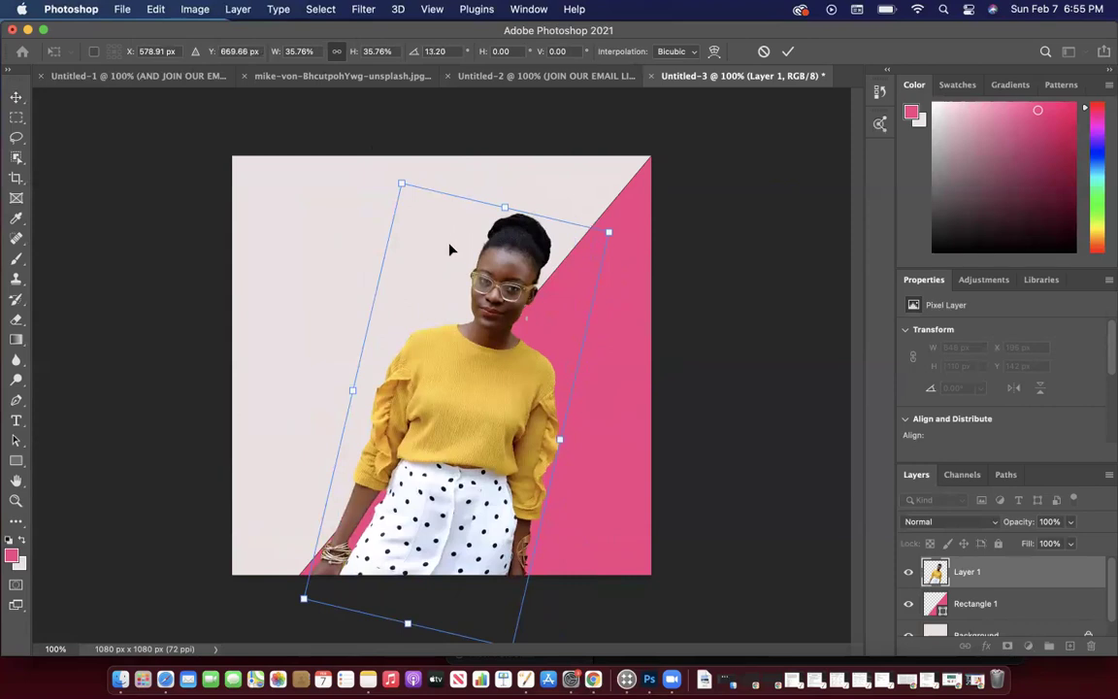
right_click(451, 246)
key("Escape")
left_click(16, 100)
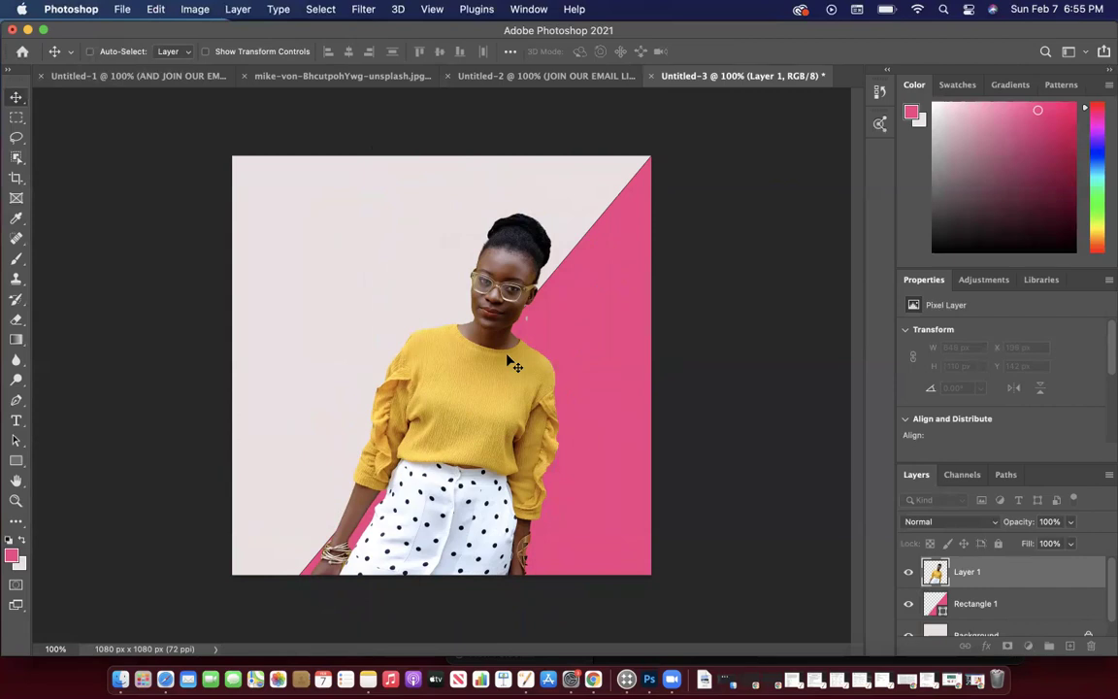
left_click(122, 8)
mouse_move(155, 9)
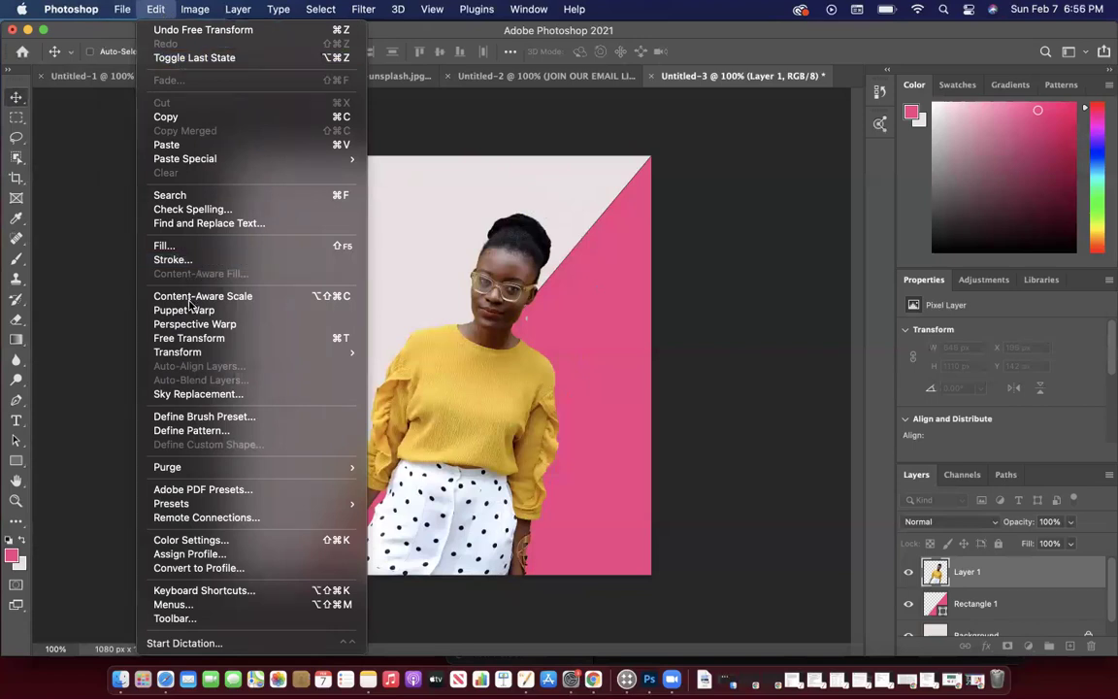
Enlarge, tilt and move the woman on Layer 1 across the pink diagonal to X 334, Y 105, then commit.
left_click(190, 338)
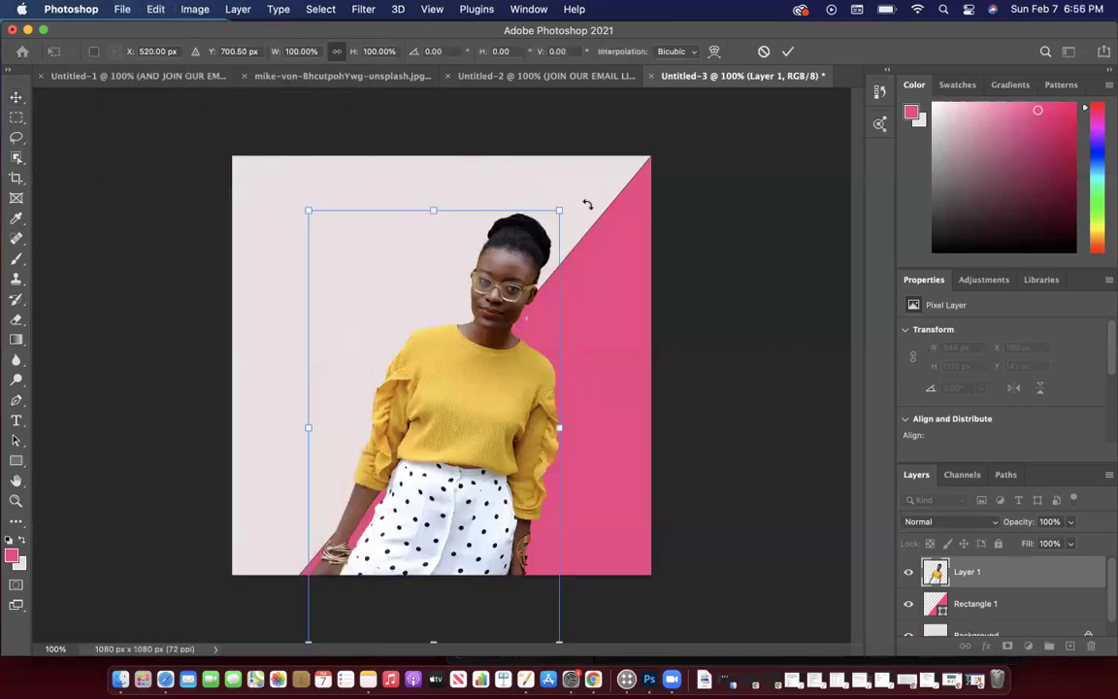
left_click_drag(566, 206, 548, 165)
left_click_drag(483, 296, 452, 303)
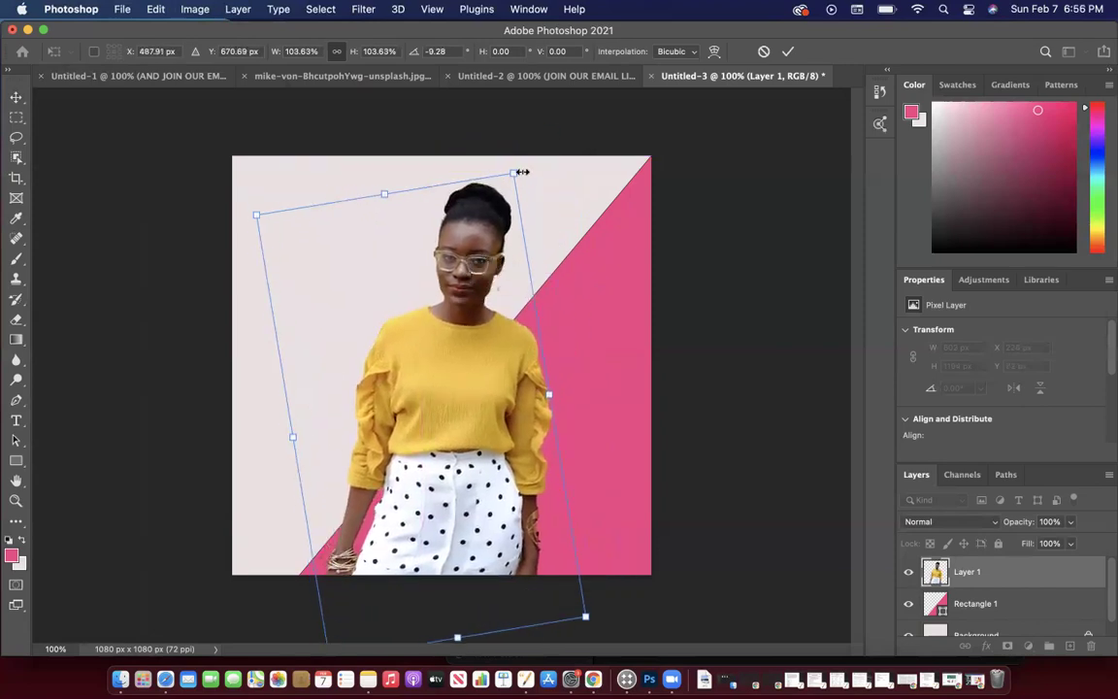
left_click_drag(514, 163, 546, 173)
mouse_move(460, 292)
left_mouse_down()
mouse_move(493, 294)
mouse_move(472, 283)
left_mouse_up()
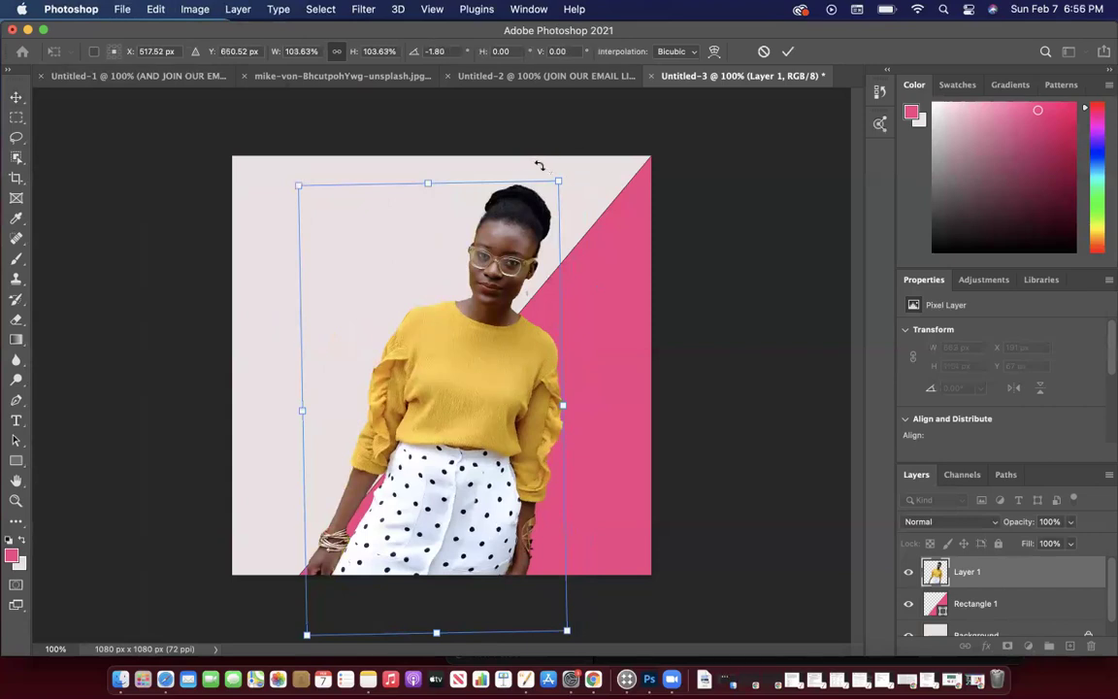
left_click_drag(539, 170, 511, 132)
mouse_move(487, 252)
left_mouse_down()
mouse_move(462, 289)
mouse_move(480, 290)
mouse_move(462, 267)
mouse_move(471, 279)
mouse_move(453, 272)
mouse_move(473, 287)
mouse_move(451, 279)
mouse_move(491, 270)
left_mouse_up()
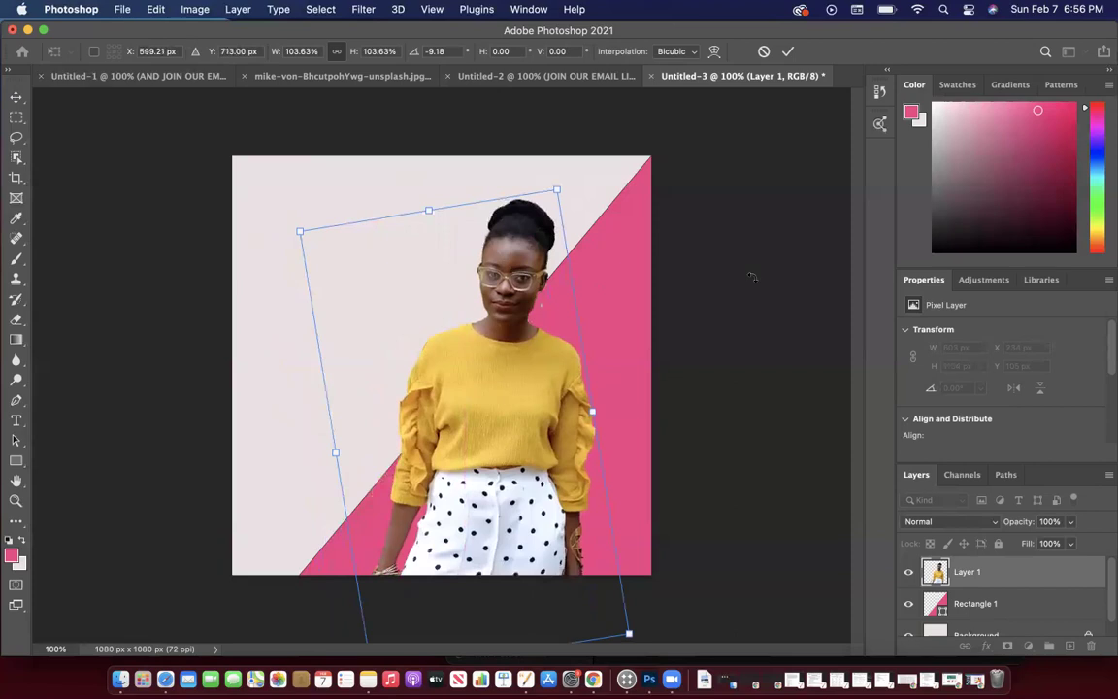
left_click(322, 9)
mouse_move(279, 9)
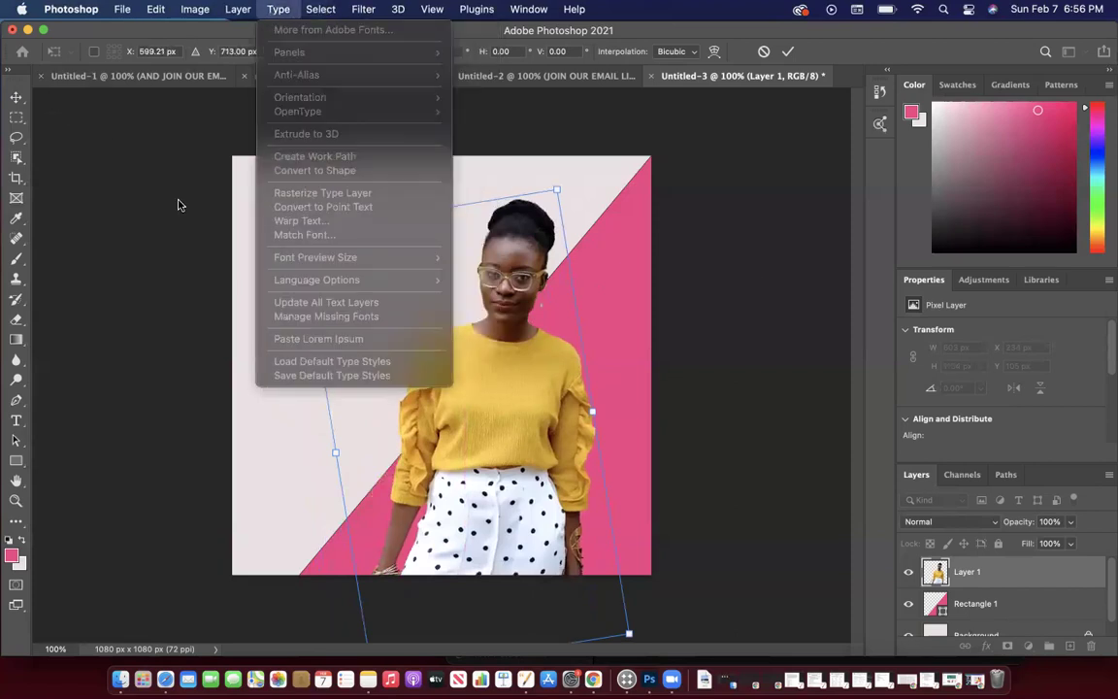
left_click(667, 307)
key("Return")
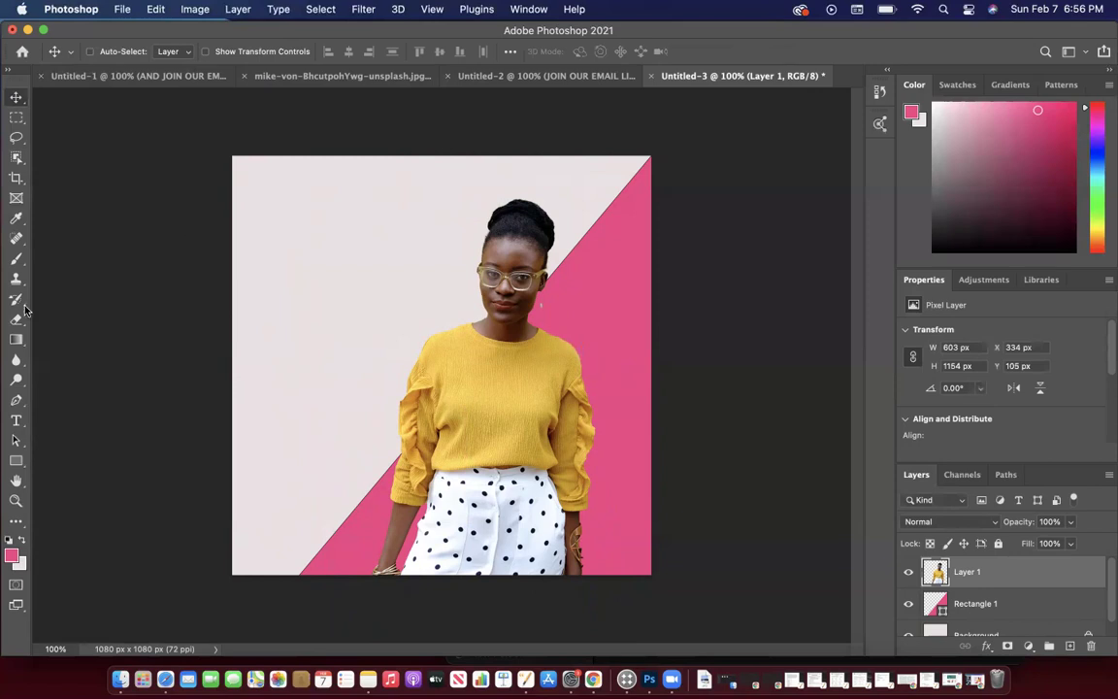
Draw a text box in the poster's upper-left, try 6 pt, and clear the placeholder text.
left_click(16, 422)
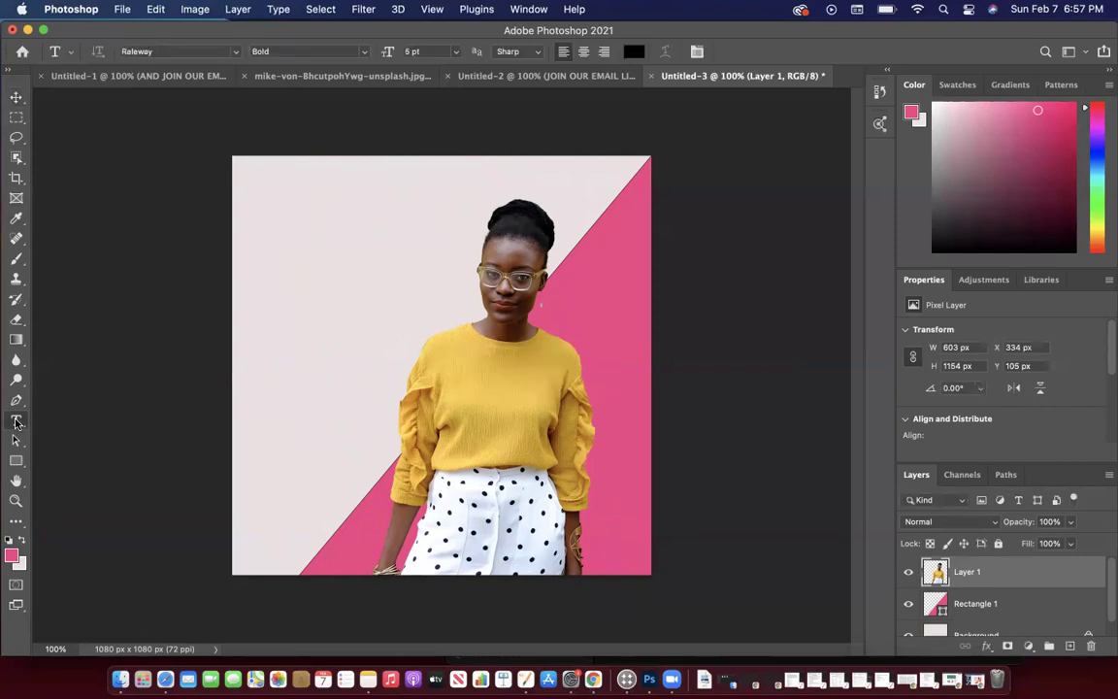
left_click_drag(259, 207, 428, 260)
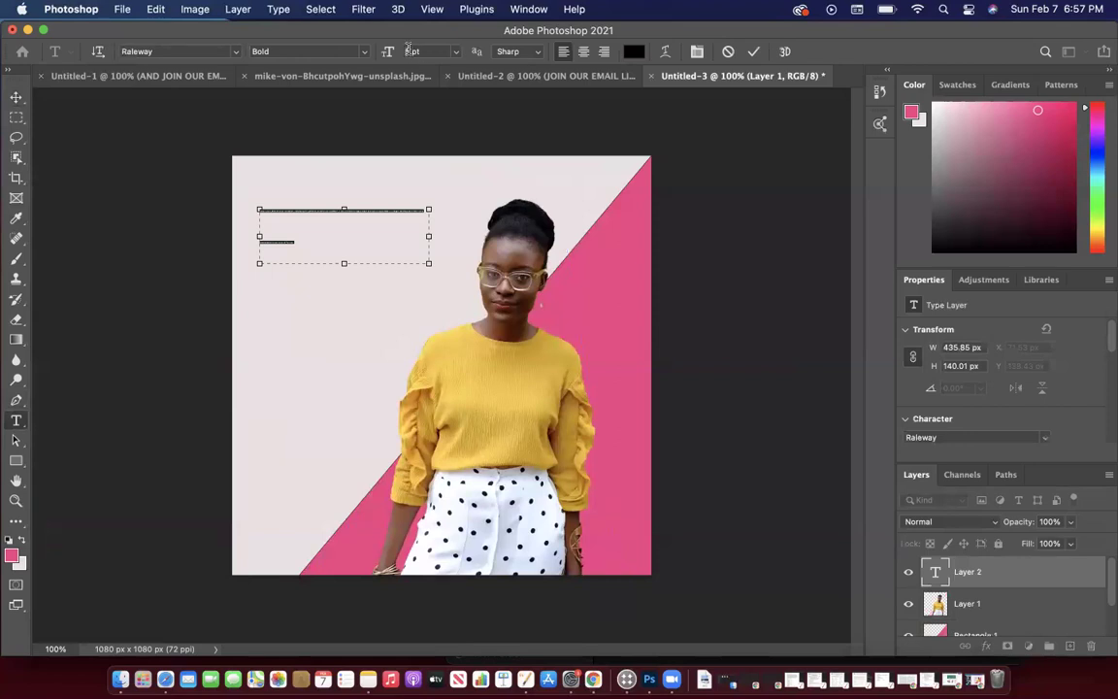
left_click(403, 52)
type("6")
key("Return")
left_click_drag(261, 226, 252, 218)
key("BackSpace")
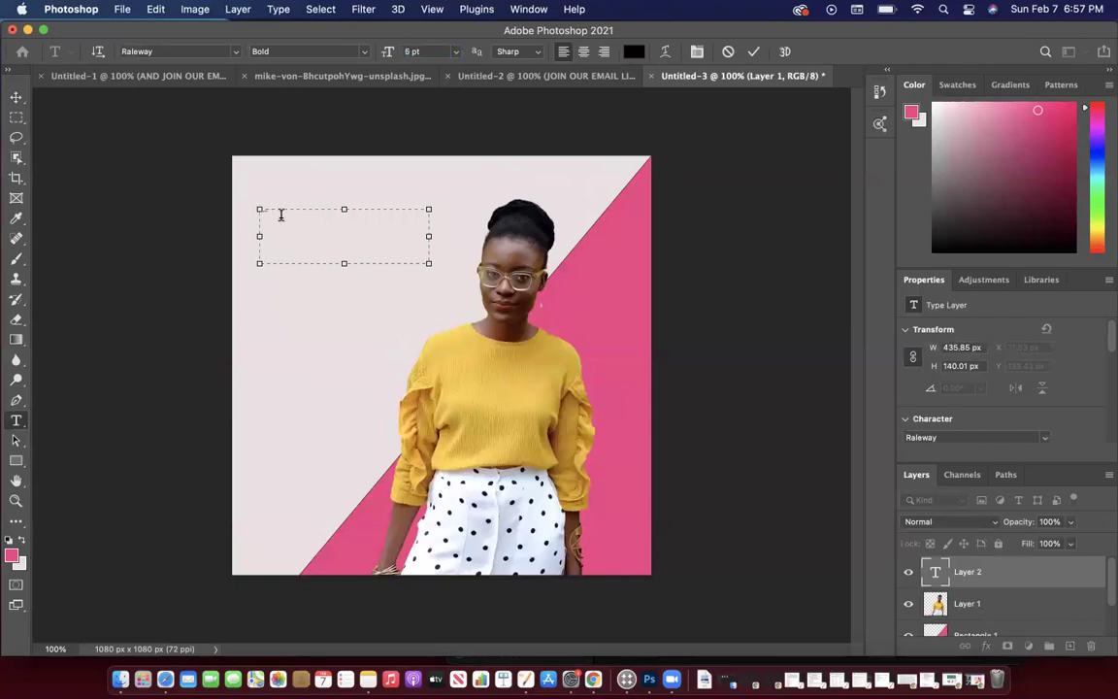
Try 25 pt and then 55 pt as the Youtube text size.
left_click(398, 52)
type("25")
key("Return")
left_click(414, 51)
type("55")
key("Return")
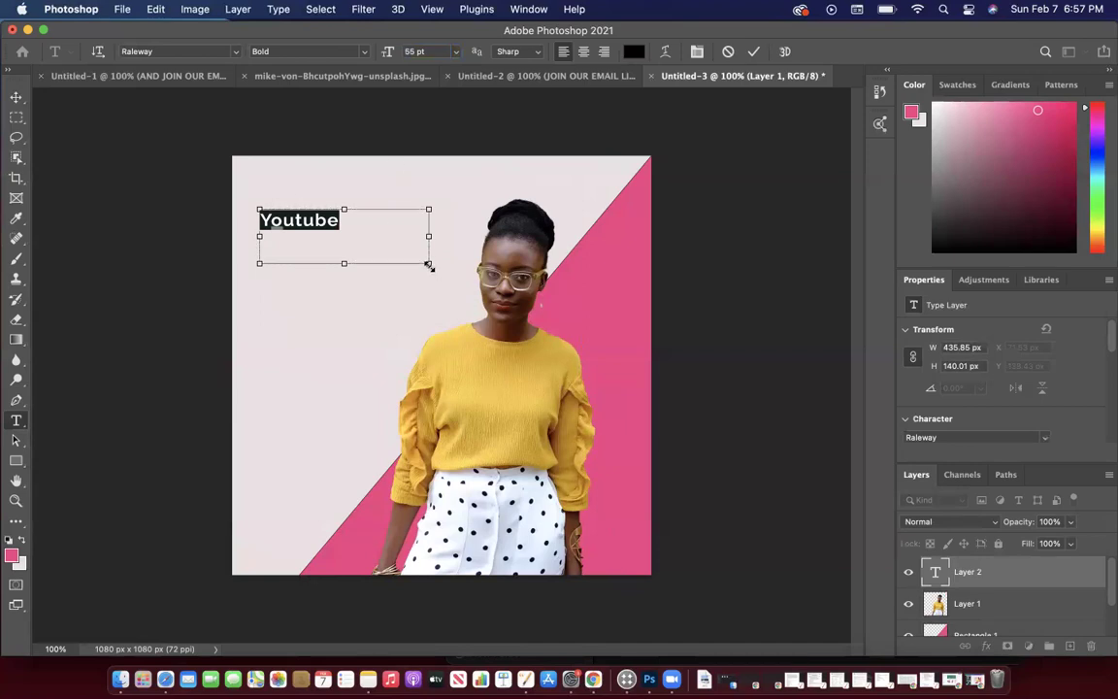
Set Youtube to 100 pt, widen its box to one line, and position it top-left.
key("super+t")
left_click_drag(428, 262, 361, 237)
right_click(311, 266)
left_click(320, 269)
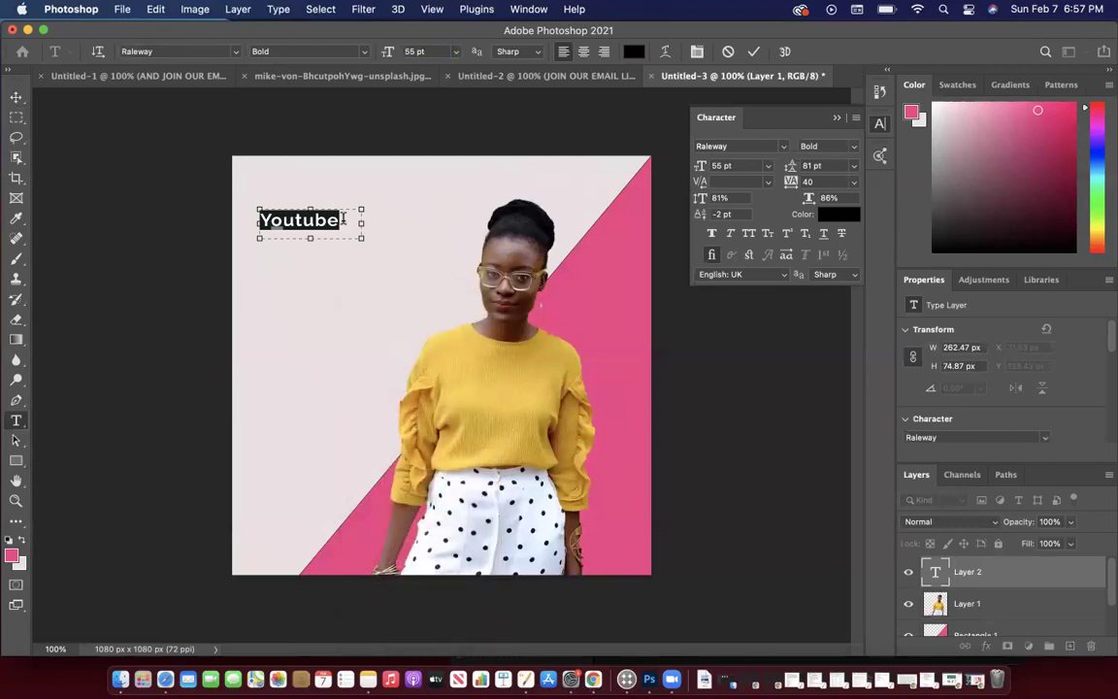
left_click_drag(351, 209, 389, 194)
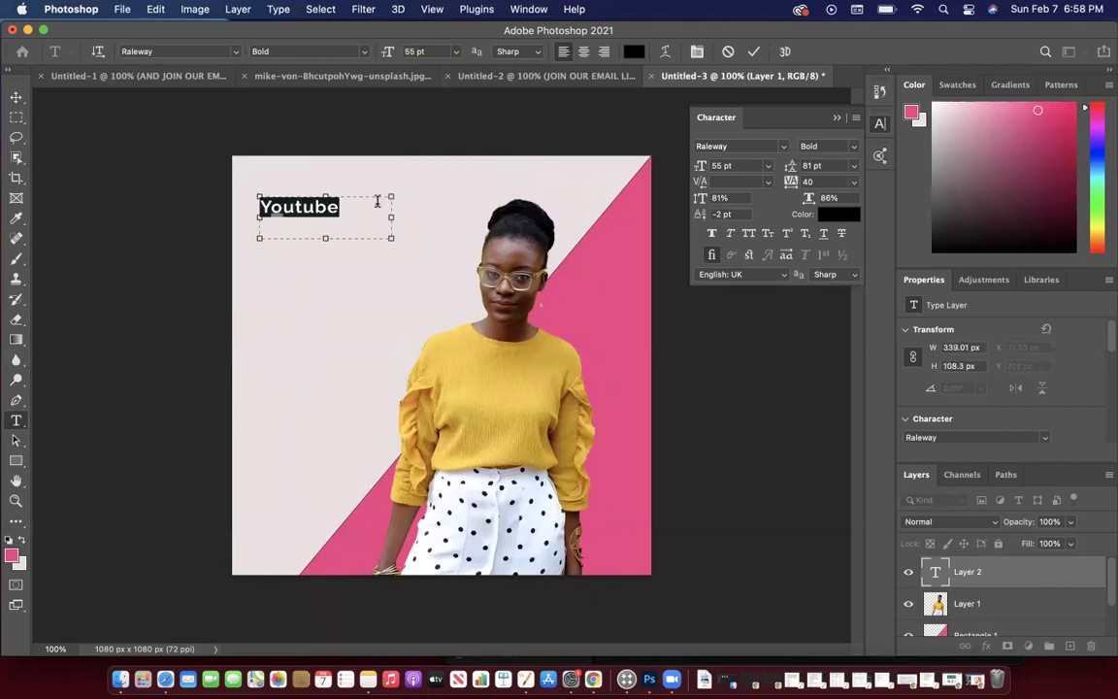
left_click_drag(414, 49, 404, 46)
type("100")
key("Return")
left_click_drag(390, 219, 456, 219)
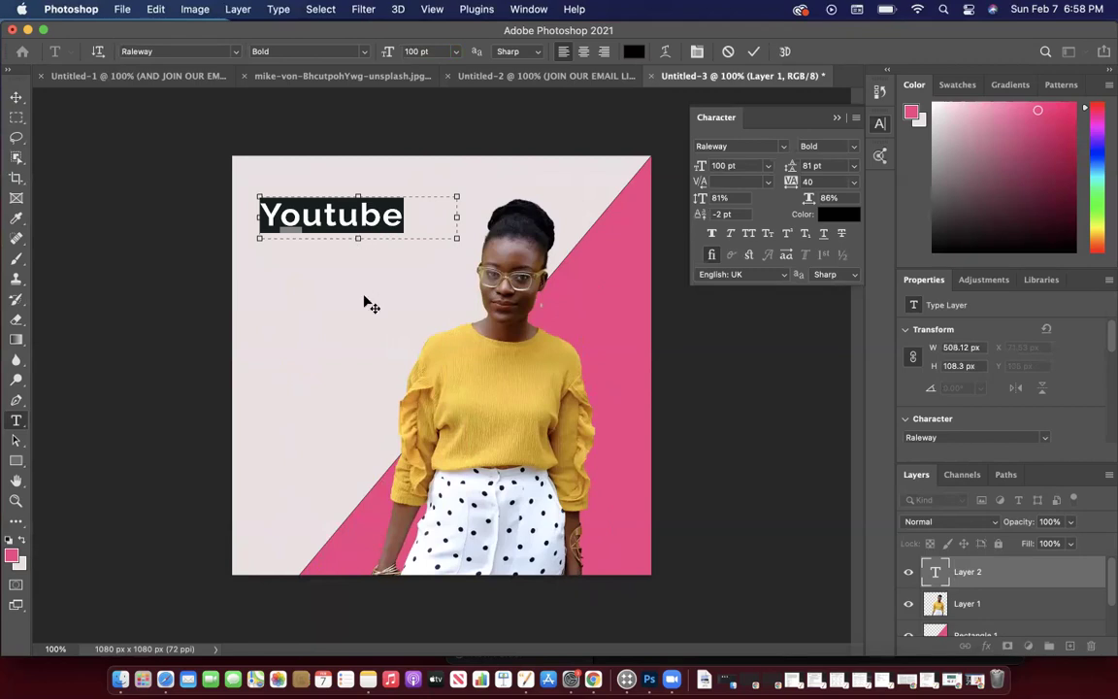
left_click(17, 97)
mouse_move(326, 217)
left_mouse_down()
mouse_move(309, 234)
mouse_move(329, 240)
mouse_move(324, 218)
left_mouse_up()
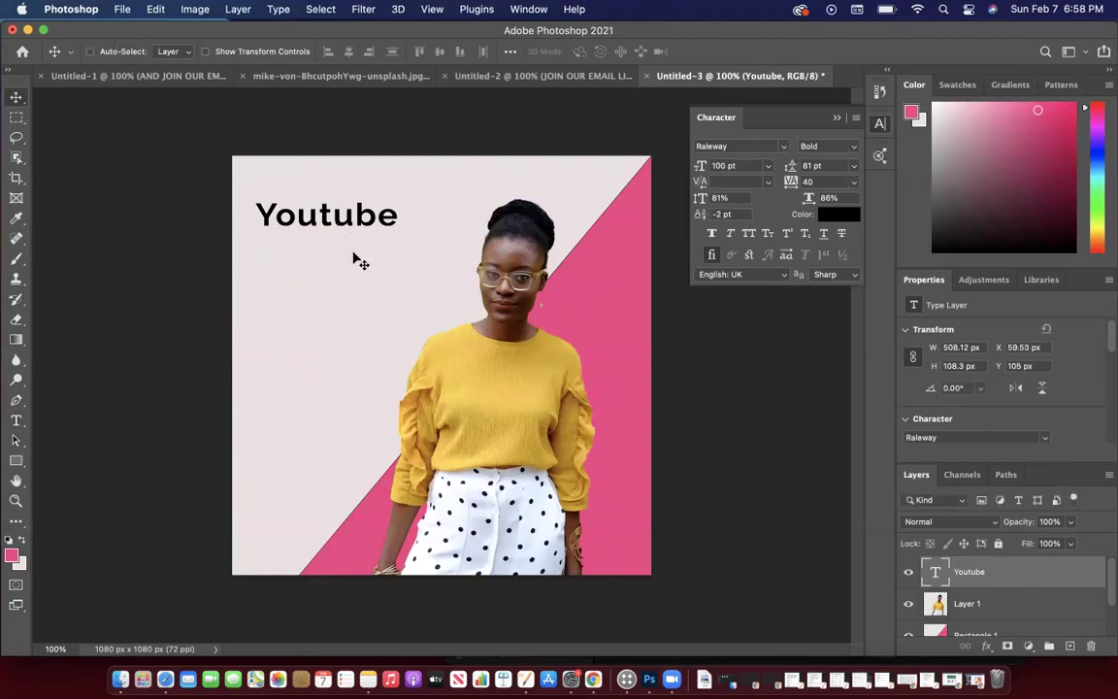
Type 'Channel' in a new text box and align it left beneath Youtube.
left_click(16, 422)
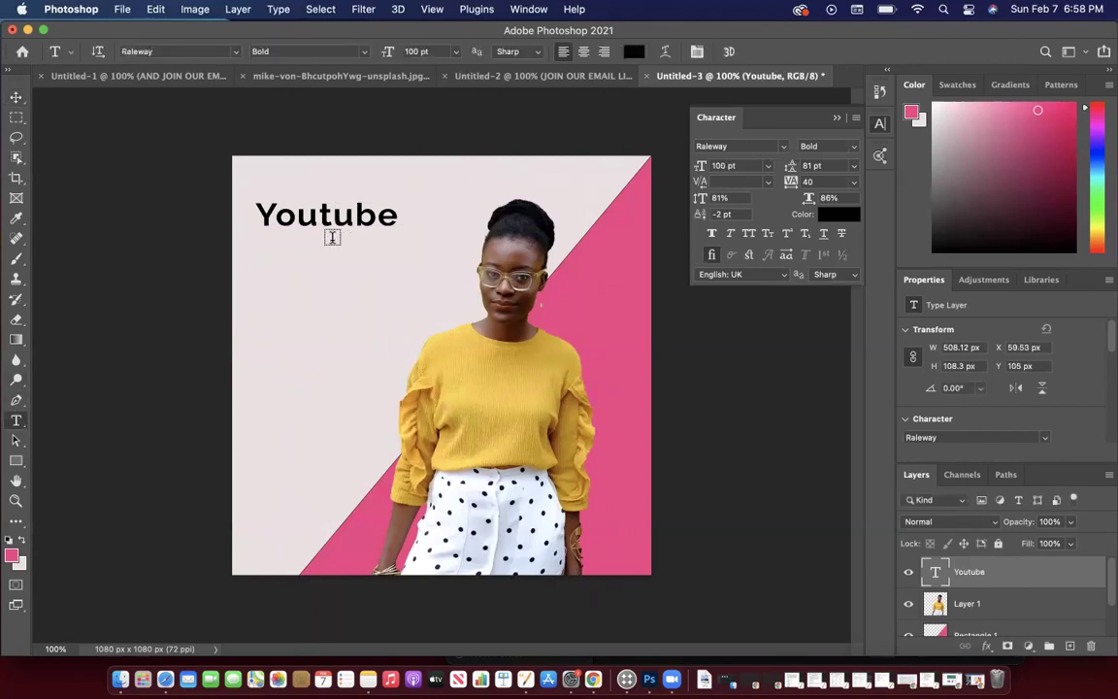
left_click_drag(266, 239, 418, 281)
type("Channel")
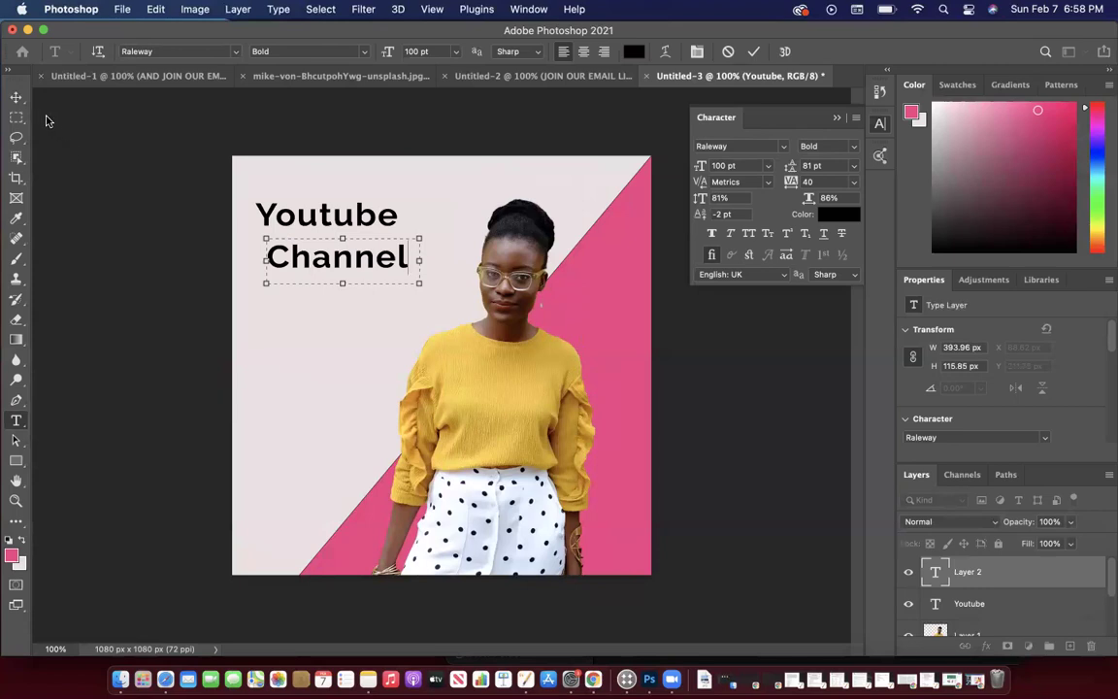
left_click(16, 97)
mouse_move(334, 269)
left_mouse_down()
mouse_move(316, 255)
mouse_move(325, 249)
left_mouse_up()
mouse_move(325, 252)
left_mouse_down()
mouse_move(335, 257)
mouse_move(326, 245)
left_mouse_up()
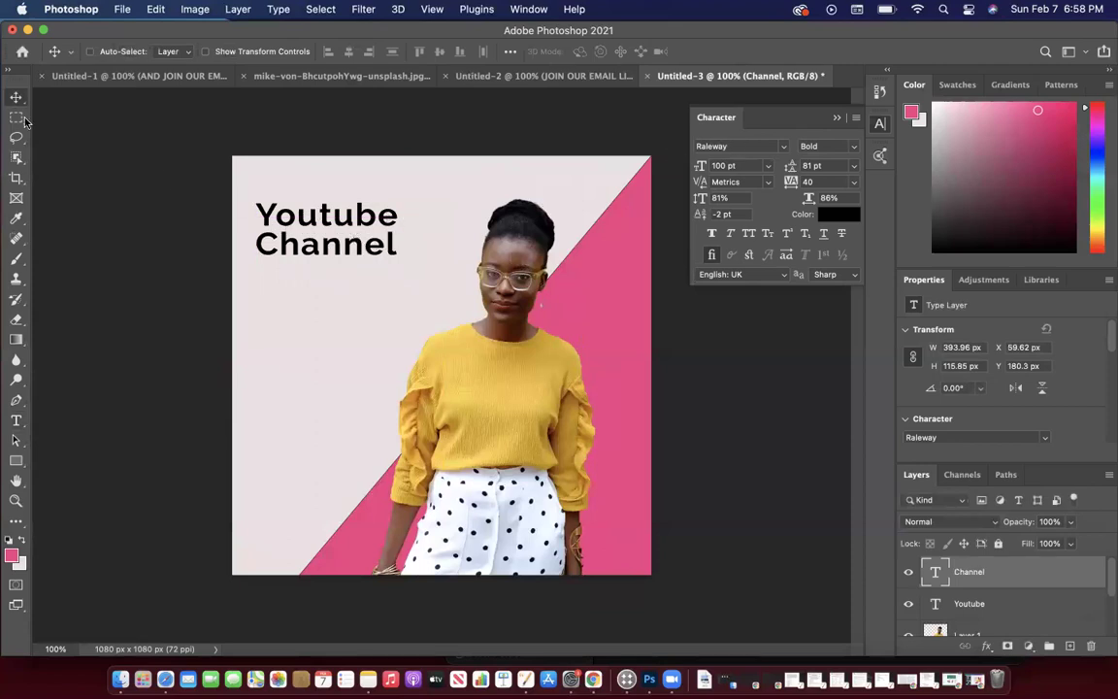
Adjust the horizontal scale of the Youtube heading text.
left_click(19, 424)
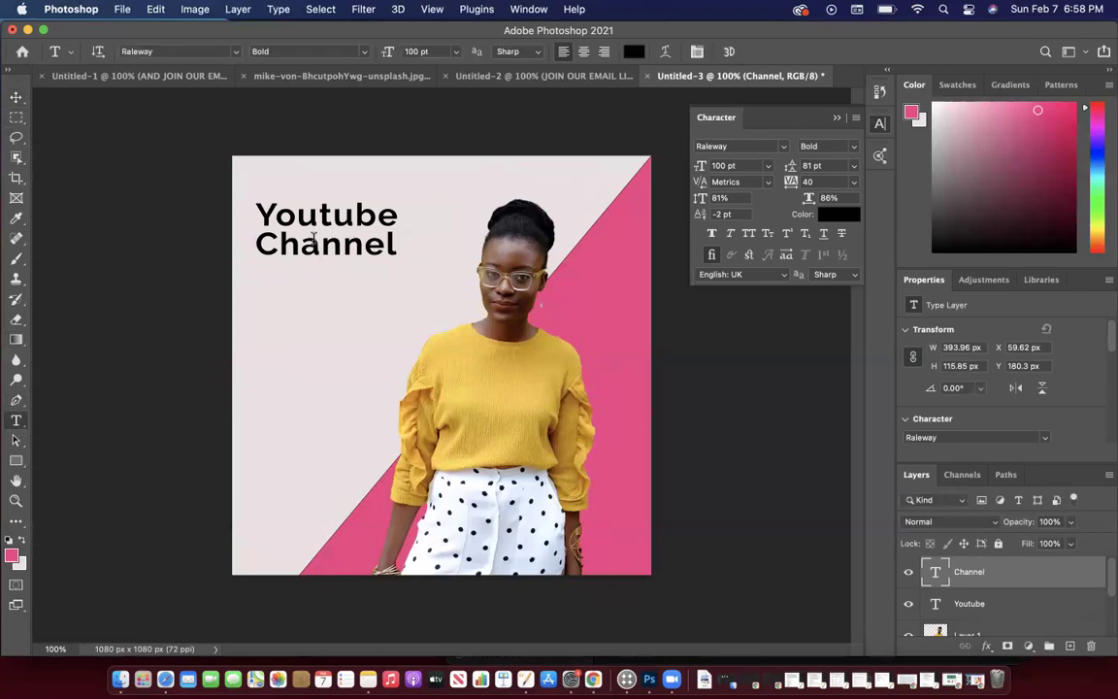
left_click(337, 221)
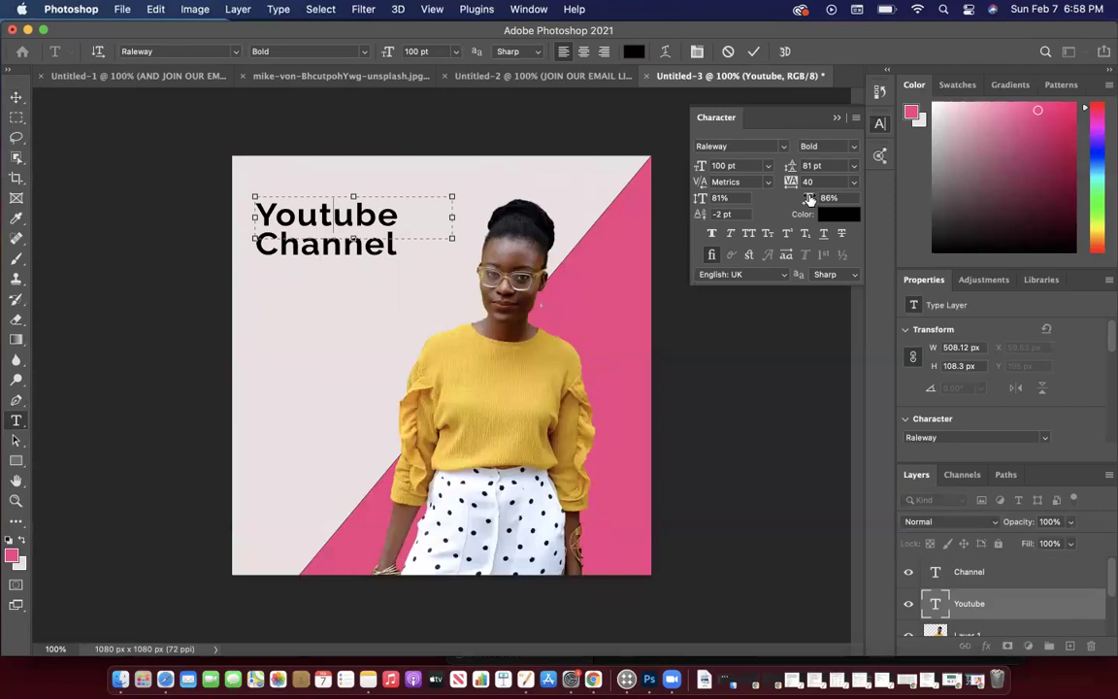
mouse_move(806, 199)
left_mouse_down()
mouse_move(795, 202)
mouse_move(829, 191)
mouse_move(815, 192)
left_mouse_up()
left_click(15, 96)
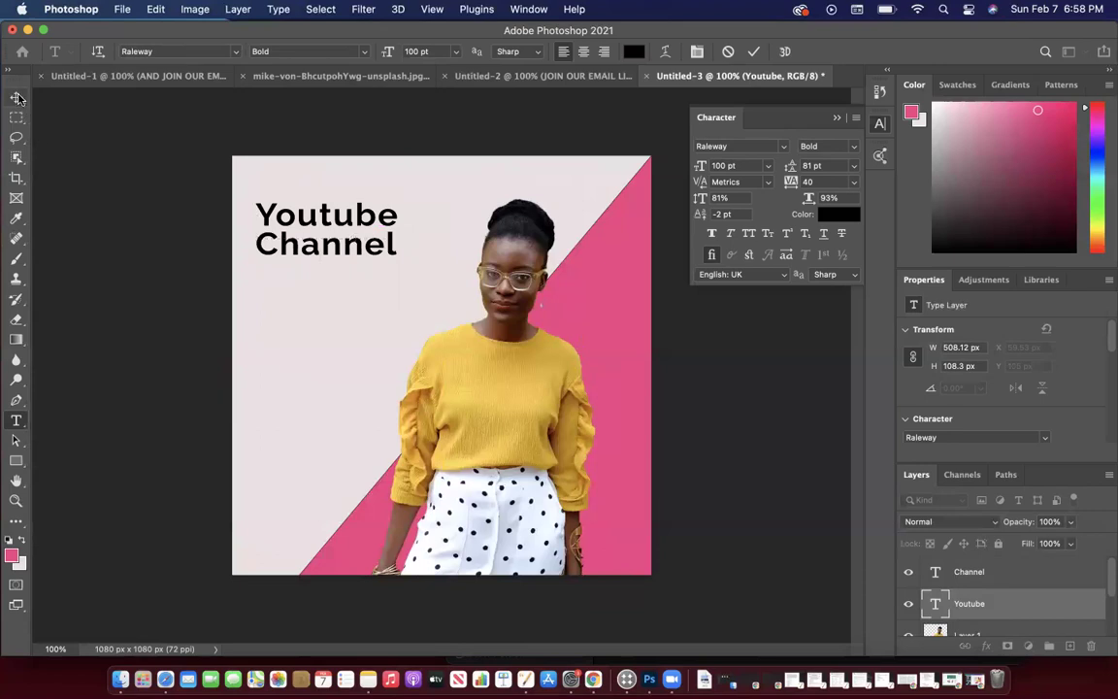
left_click(16, 419)
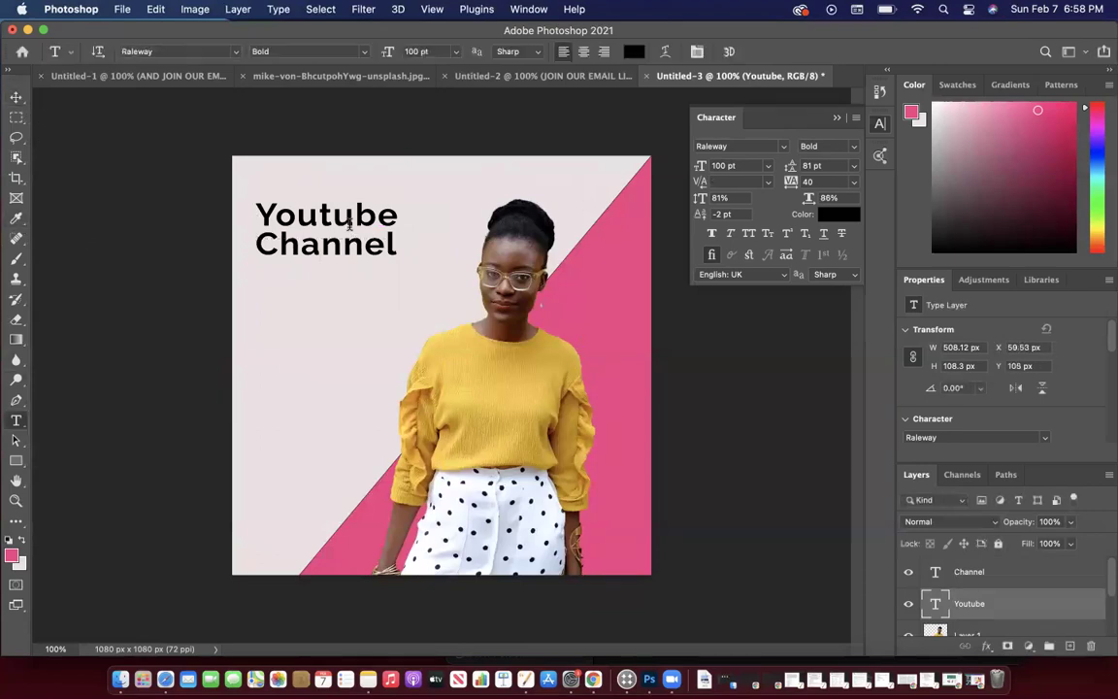
left_click(338, 223)
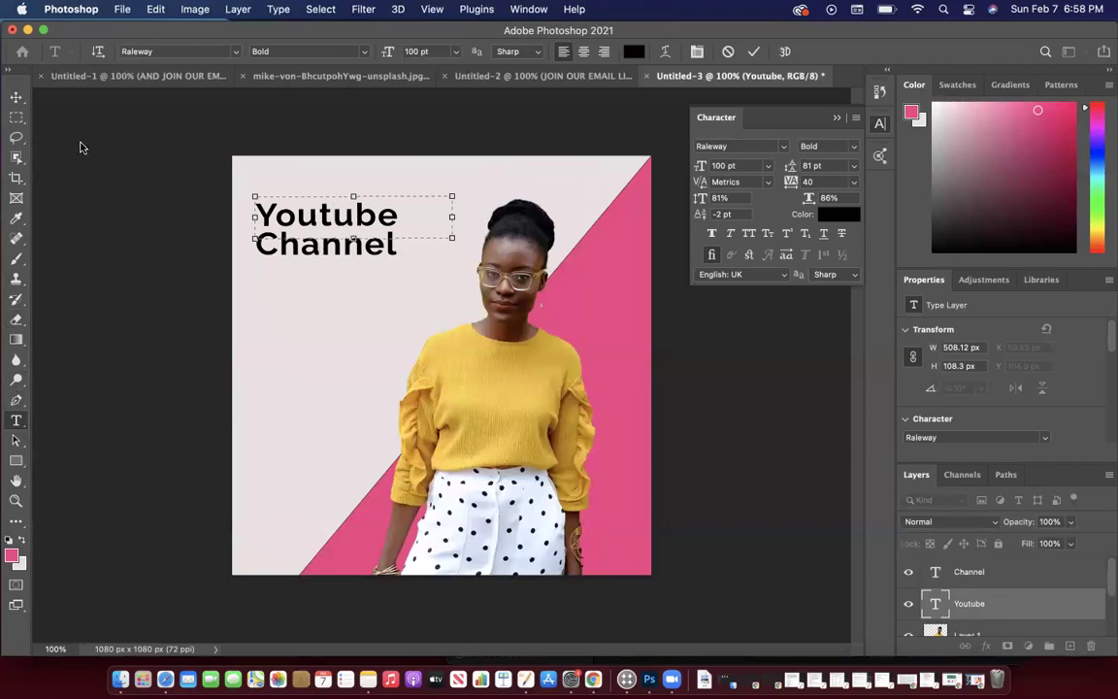
left_click(16, 99)
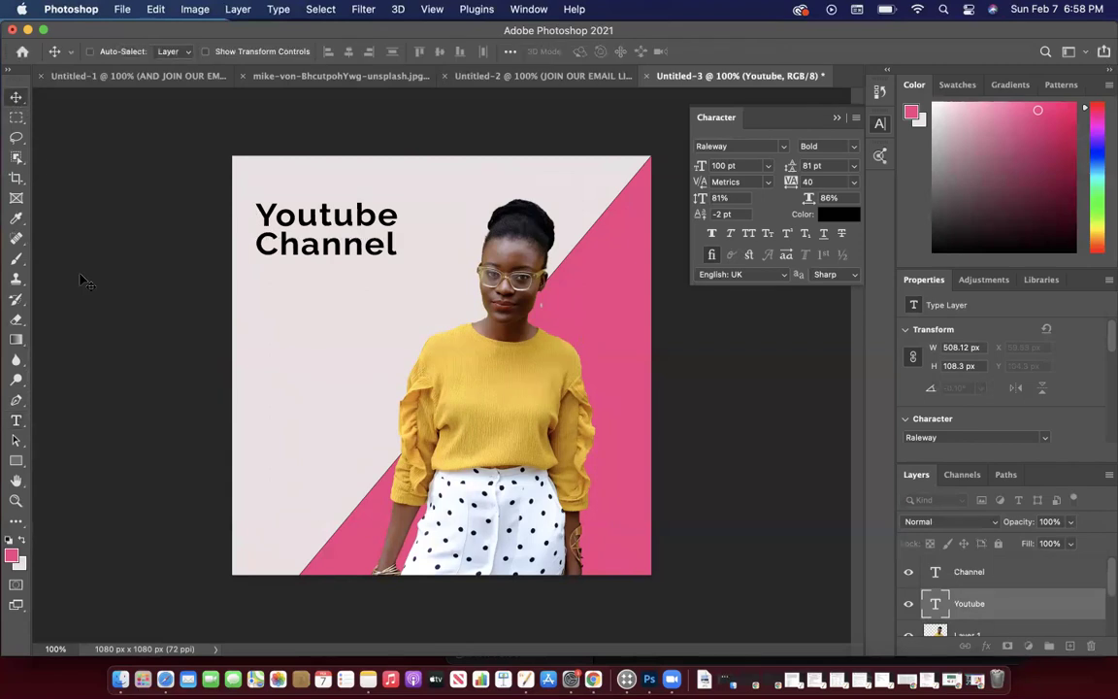
Draw a text box below Channel, compare with the Untitled-2 reference, and select its placeholder word.
left_click(15, 420)
left_click_drag(256, 271, 417, 312)
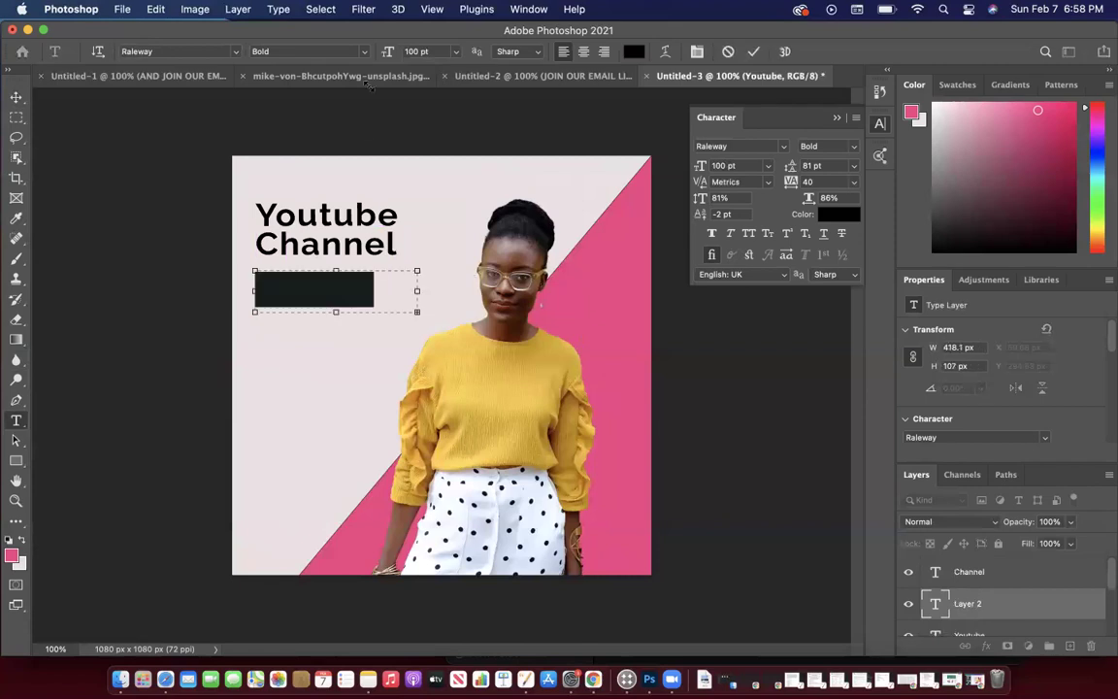
left_click(539, 78)
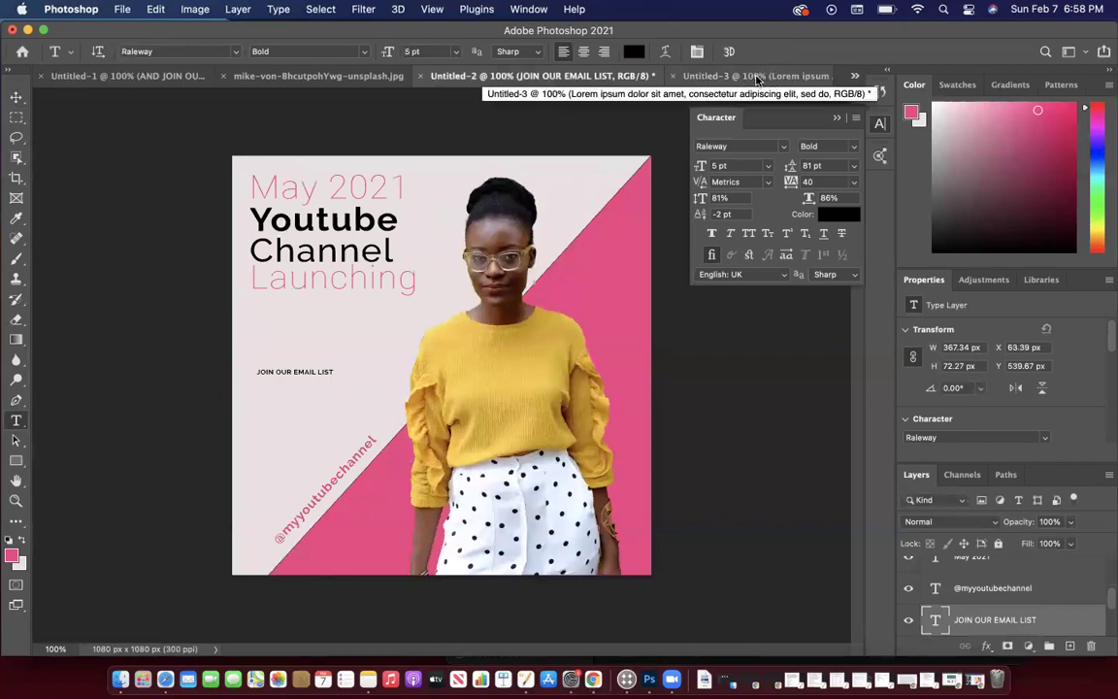
left_click(685, 77)
left_click(261, 277)
double_click(301, 290)
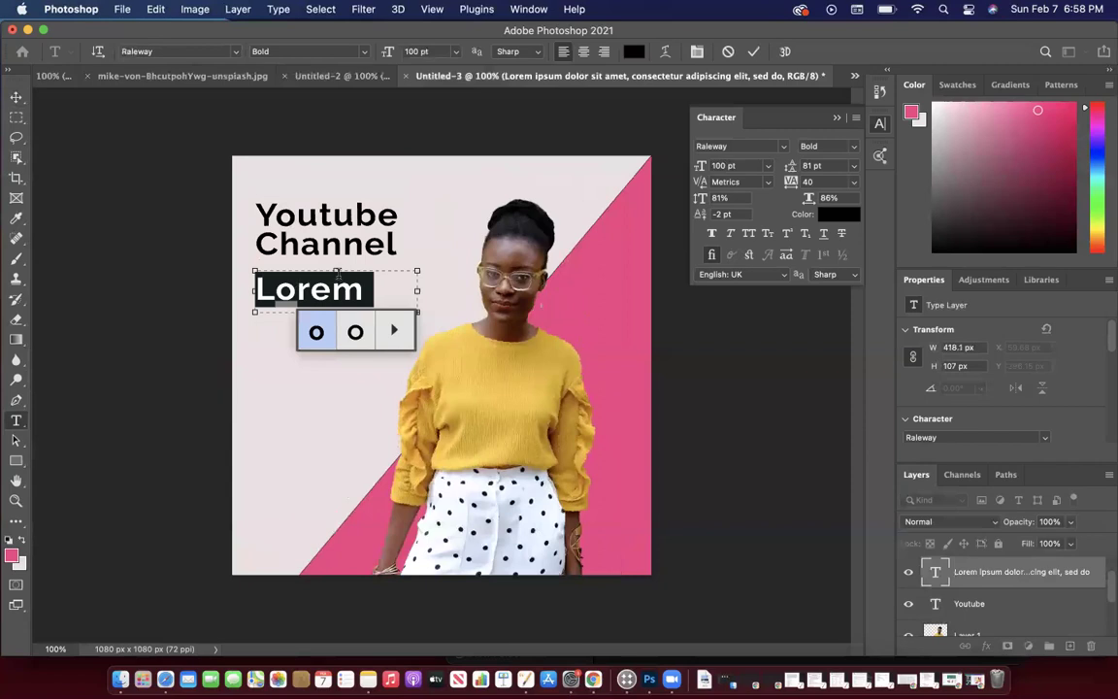
left_click(375, 281)
double_click(318, 281)
Retype the placeholder word toward 'Lau' and enlarge the paragraph text box.
type("Lipsum")
key("Left")
key("Left")
key("Left")
key("Left")
key("Left")
type("a")
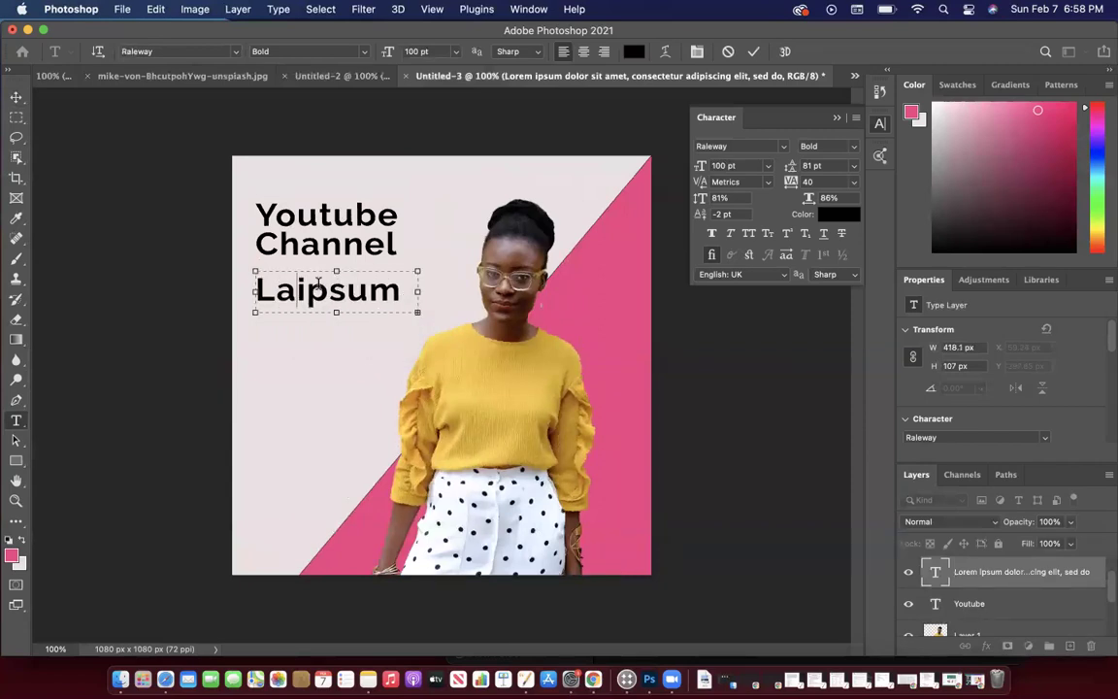
double_click(326, 289)
type("Lau")
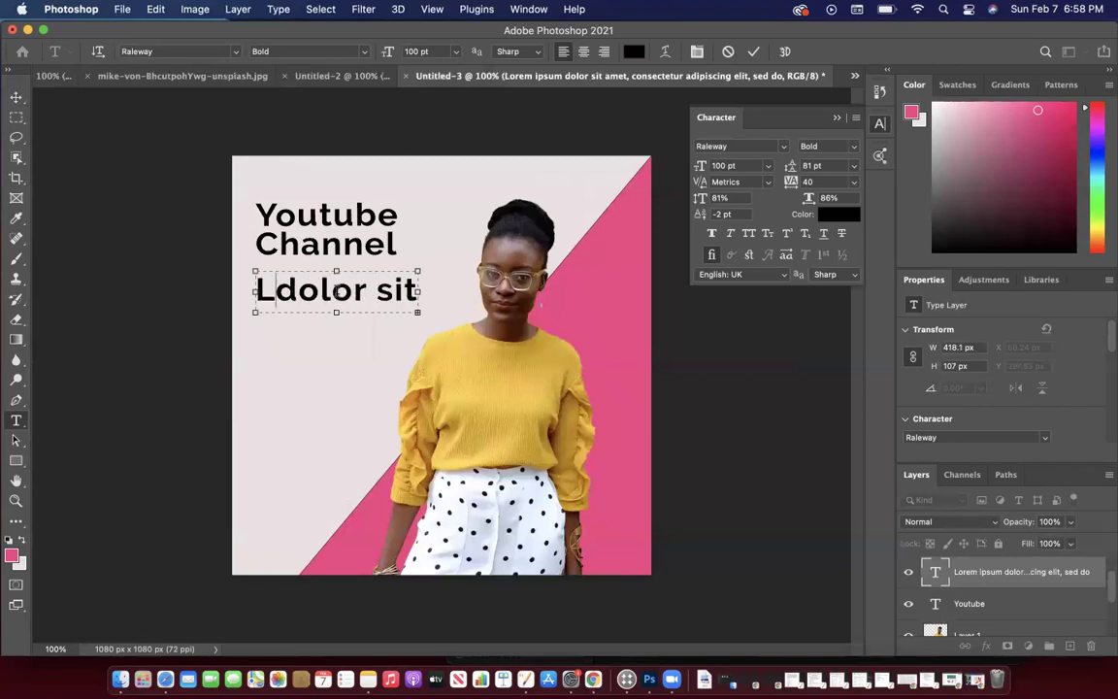
left_click_drag(418, 292, 544, 291)
left_click_drag(402, 311, 399, 396)
Replace the placeholder paragraph with 'Launching' and trim the box to 479.76 × 102.83 px.
key("ctrl+a")
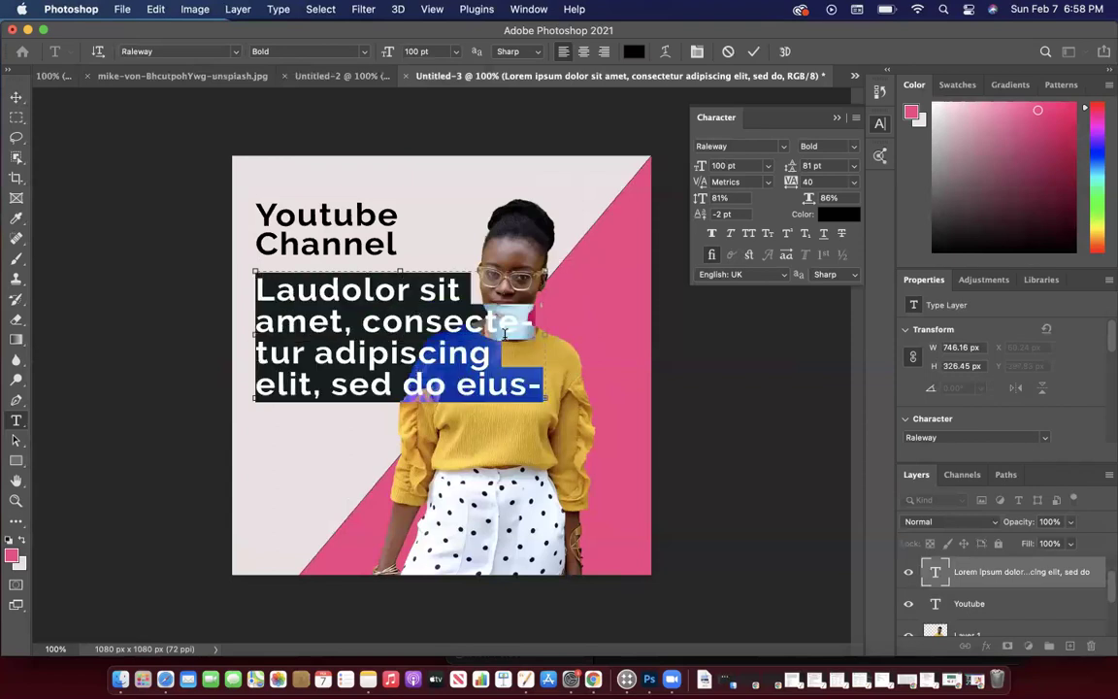
key("BackSpace")
type("Lau")
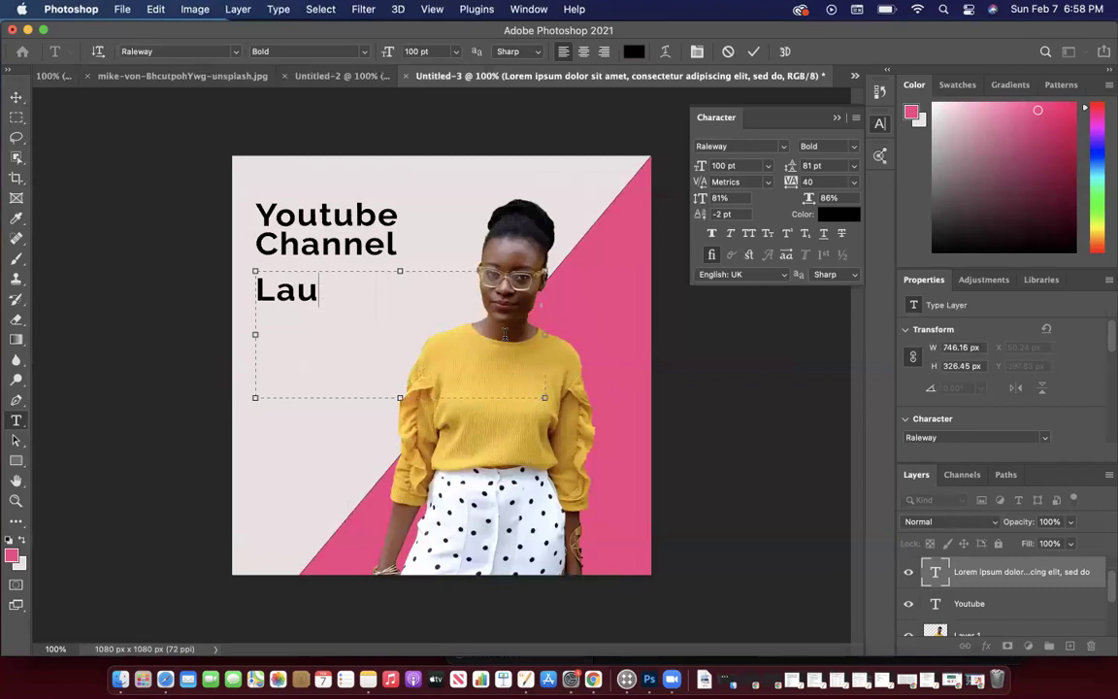
type("nching")
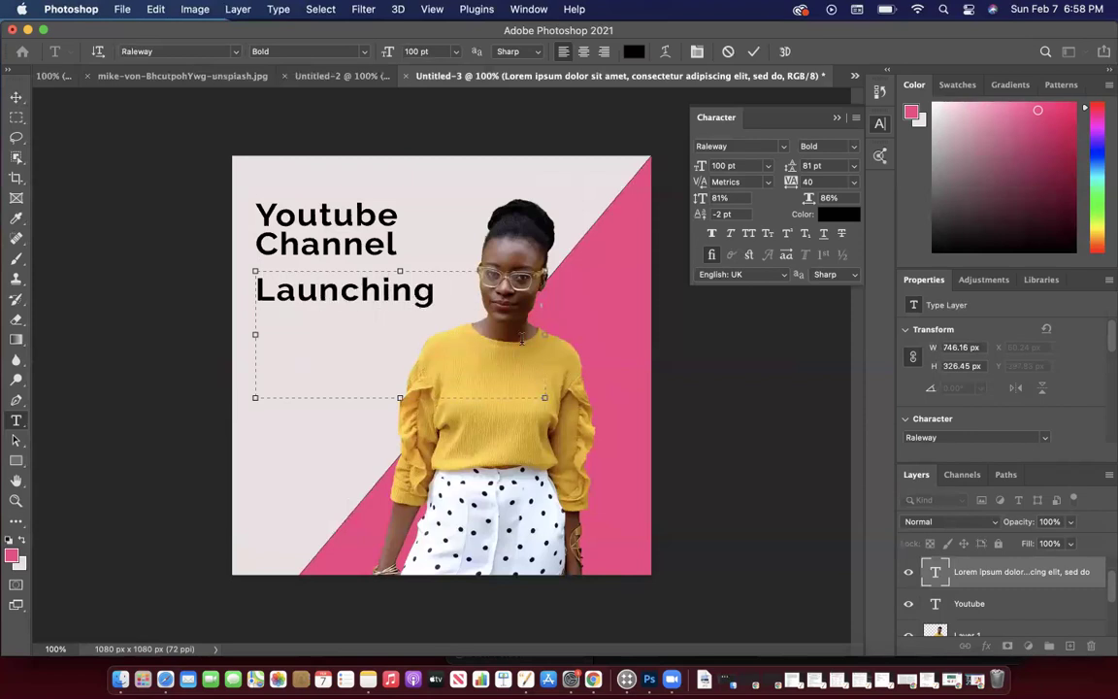
left_click_drag(544, 333, 440, 335)
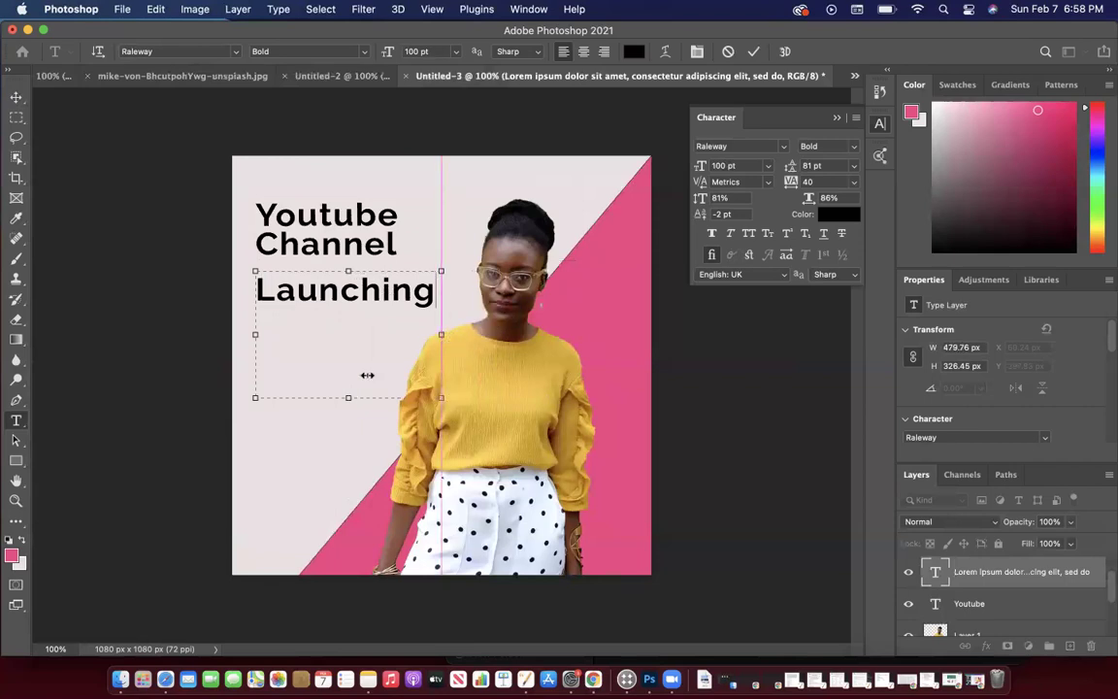
left_click_drag(349, 397, 349, 310)
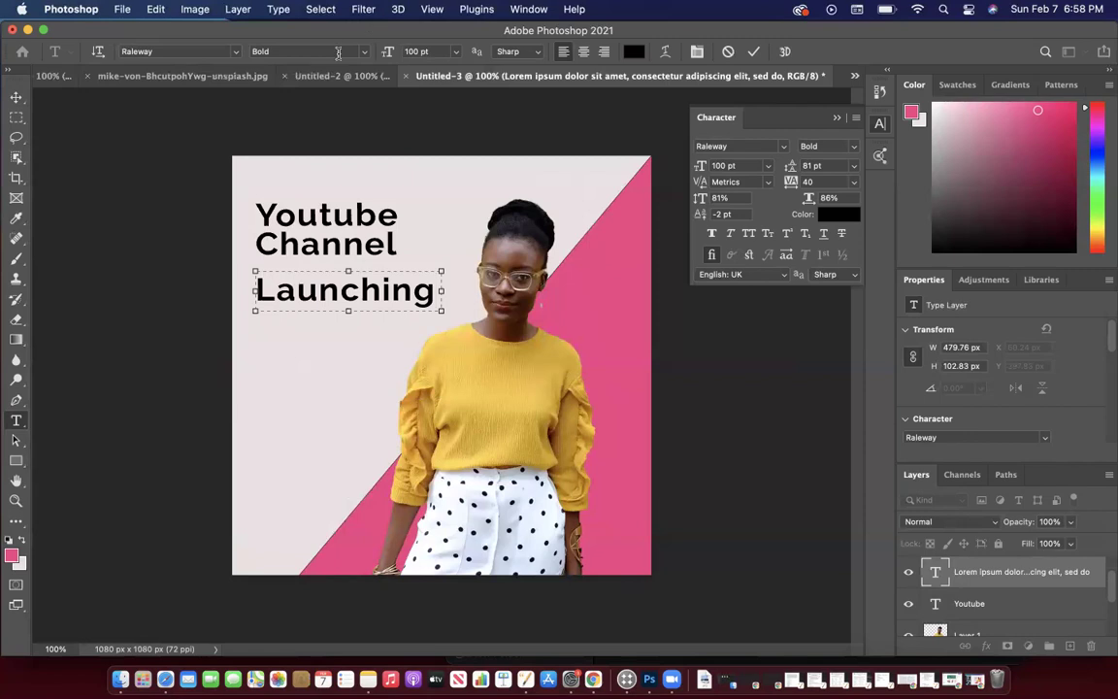
left_click(364, 51)
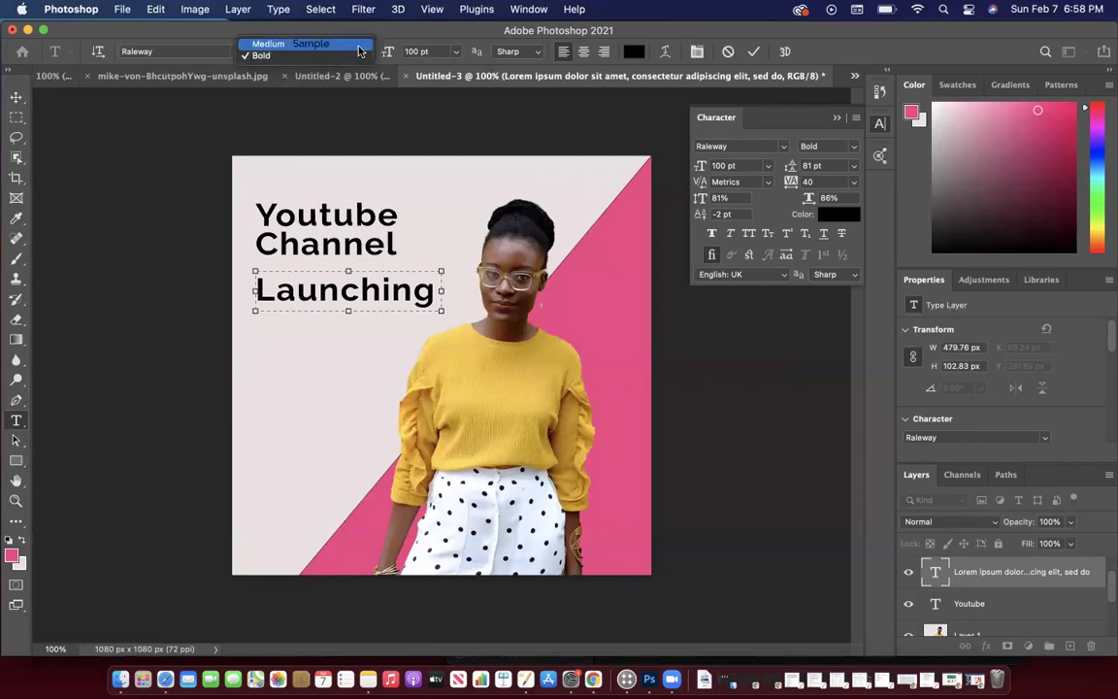
Set Launching in Roboto Thin and move it up closer under Channel.
left_click(358, 44)
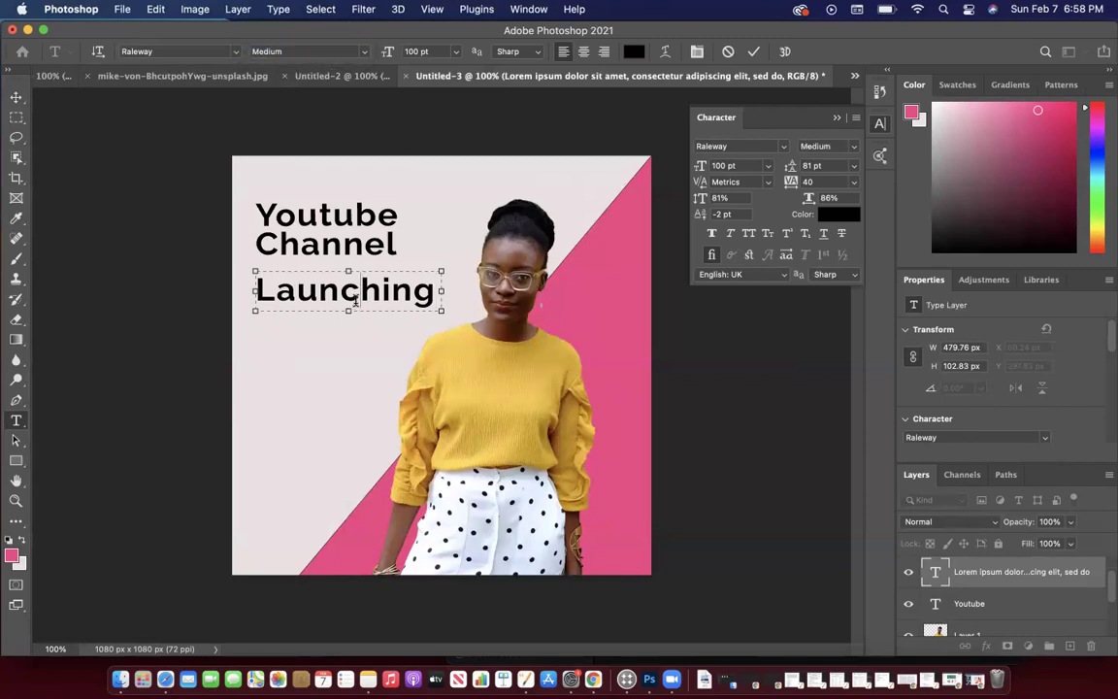
key("super+z")
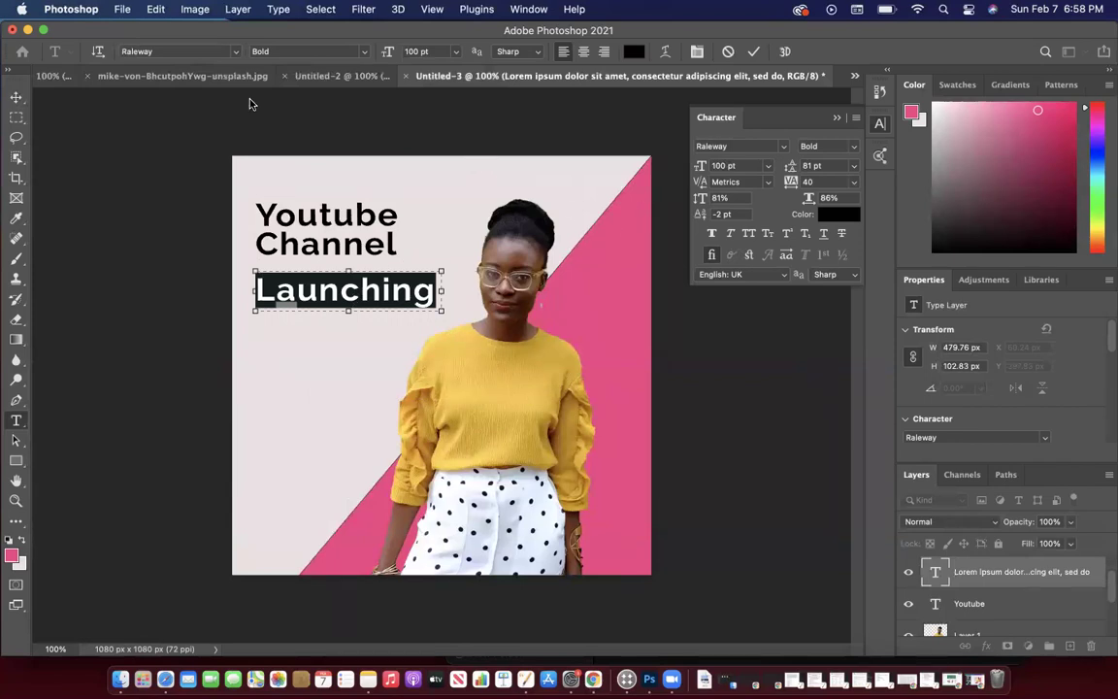
left_click(234, 52)
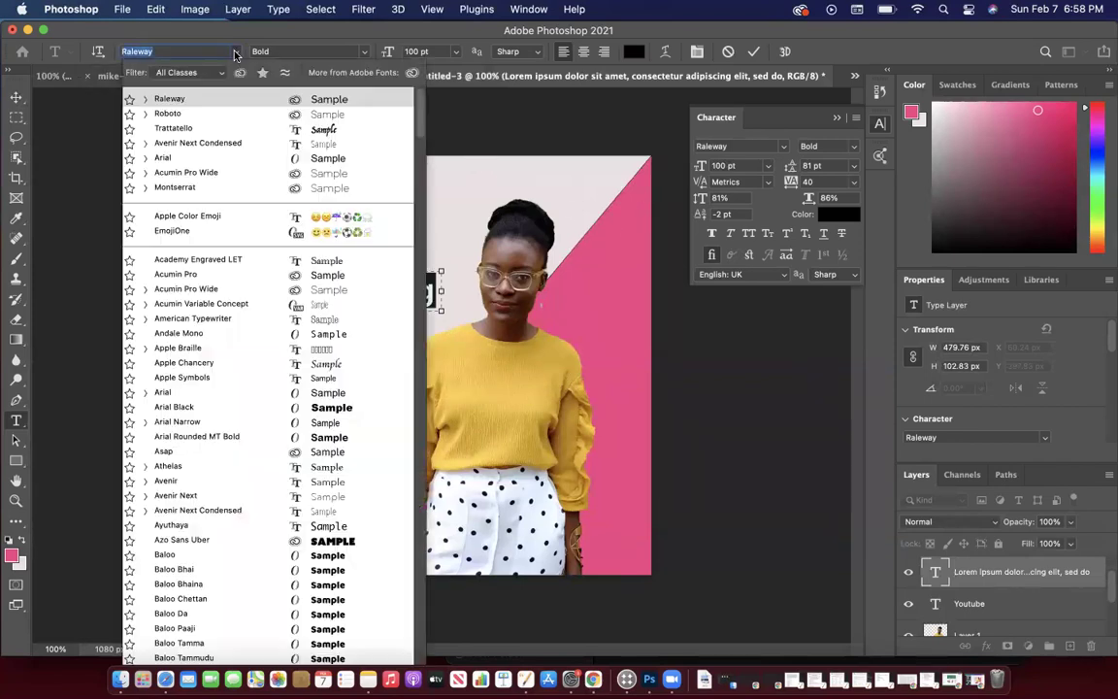
left_click(189, 115)
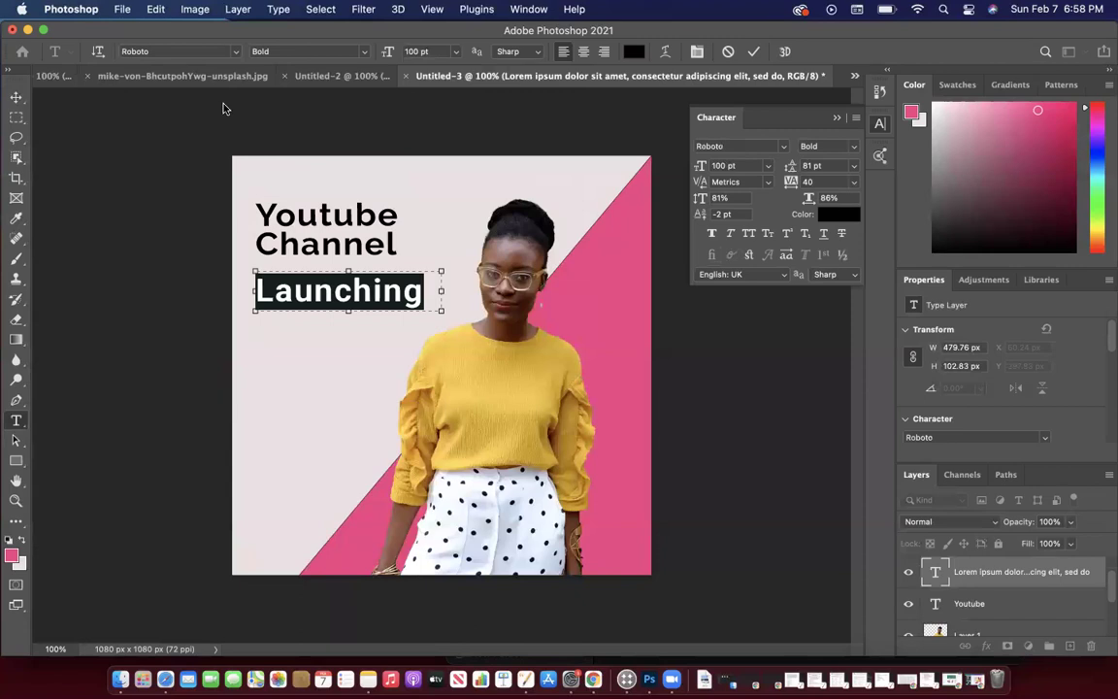
left_click(366, 60)
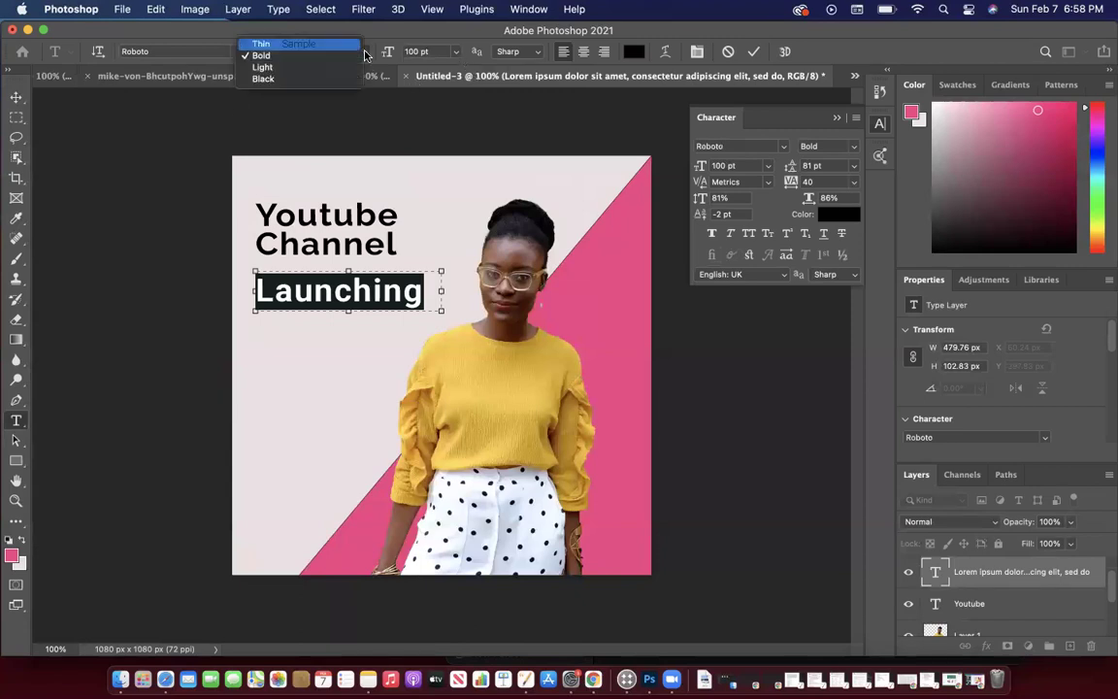
left_click(356, 51)
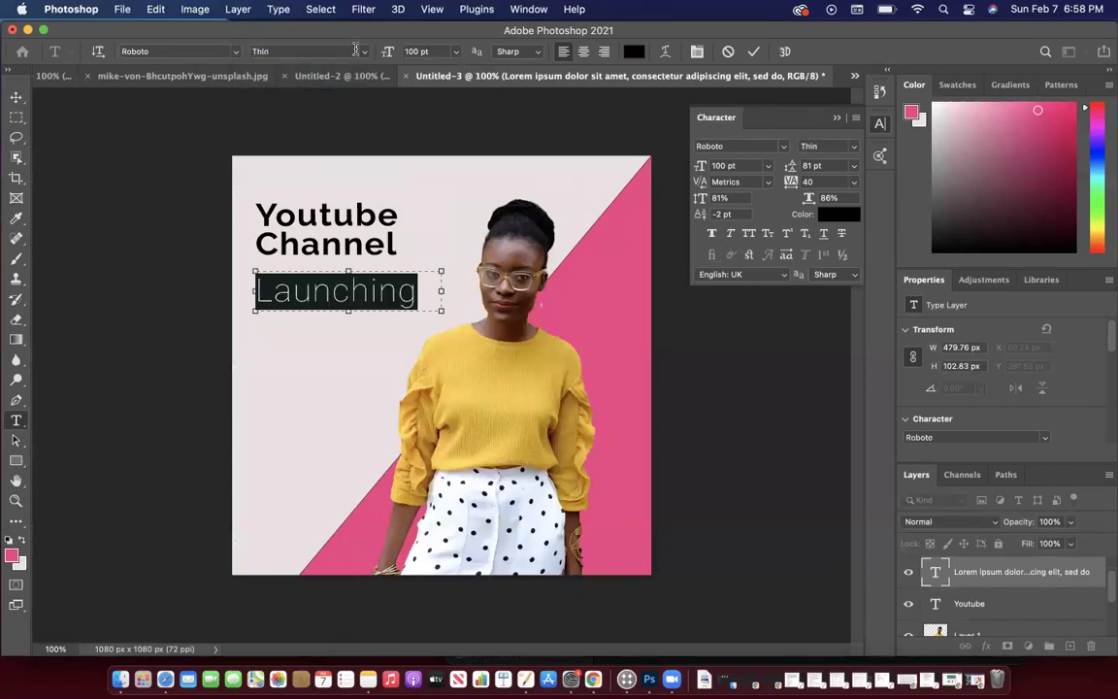
left_click(17, 97)
left_click_drag(335, 298, 336, 279)
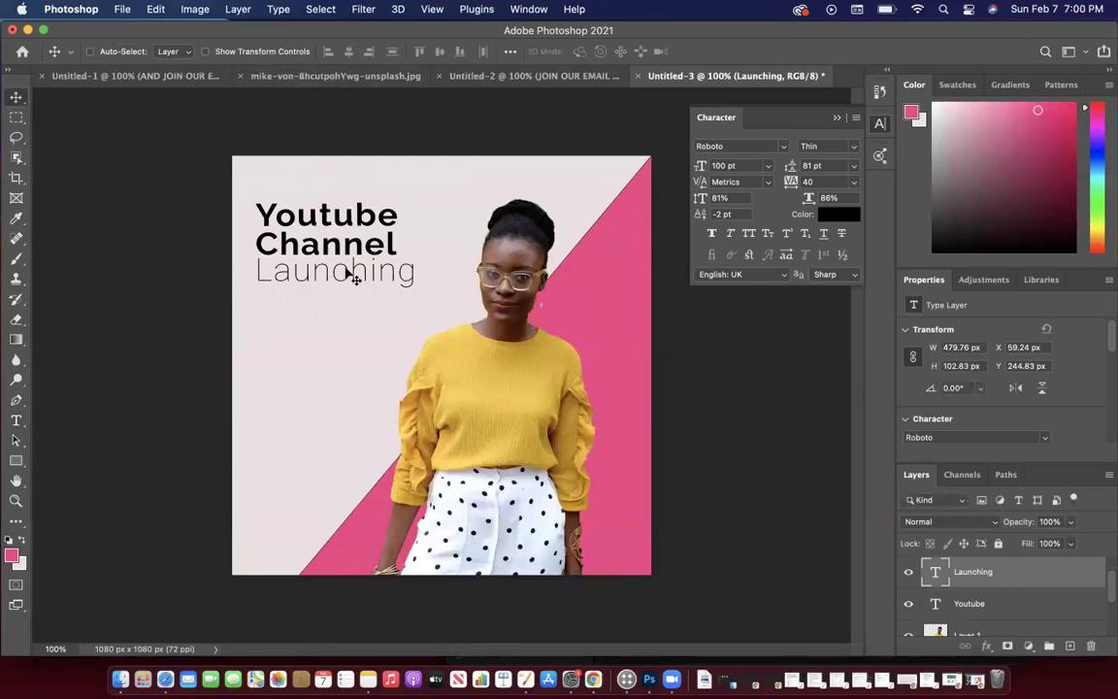
Try Light weight for Launching, then return it to Thin.
left_click(854, 149)
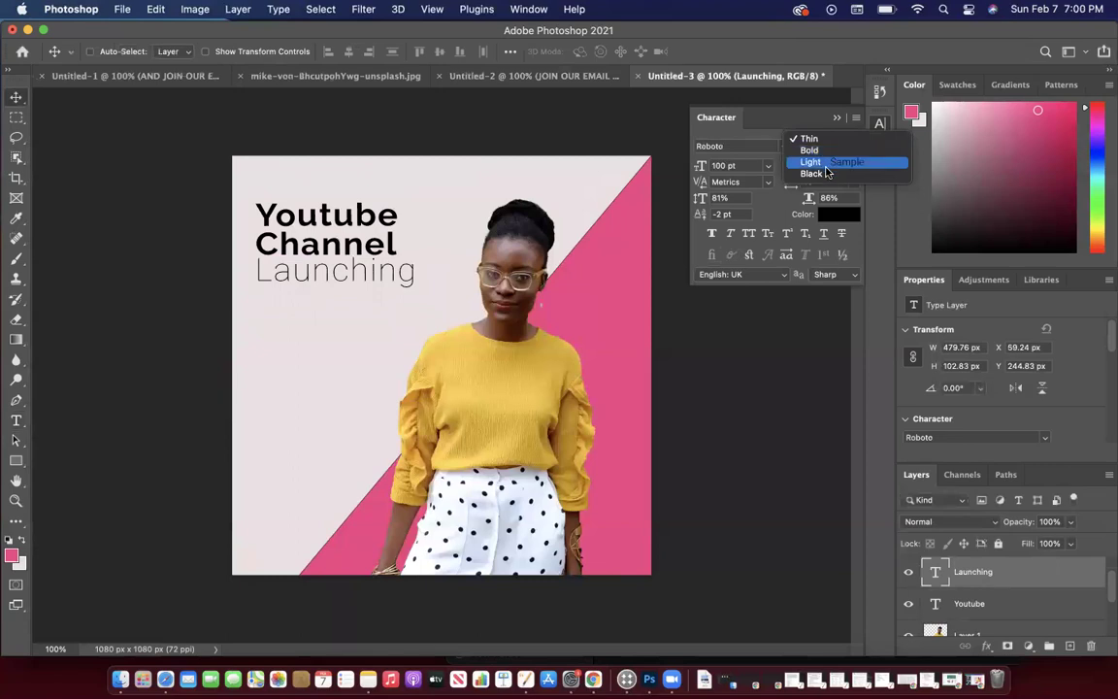
left_click(825, 165)
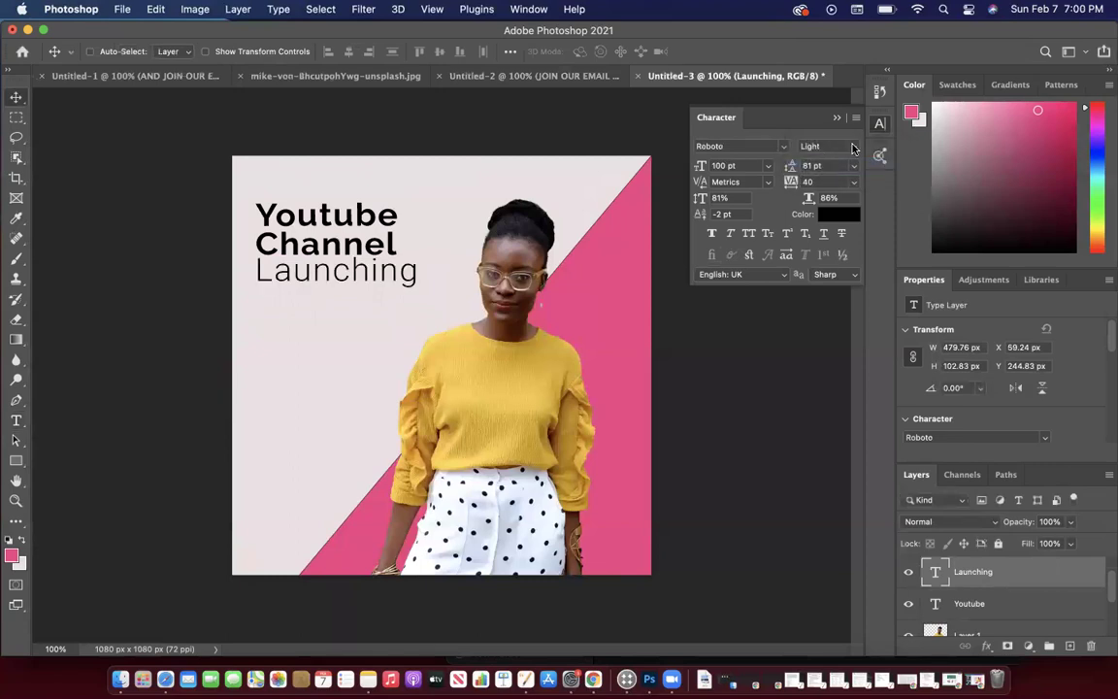
left_click(831, 147)
left_click(828, 139)
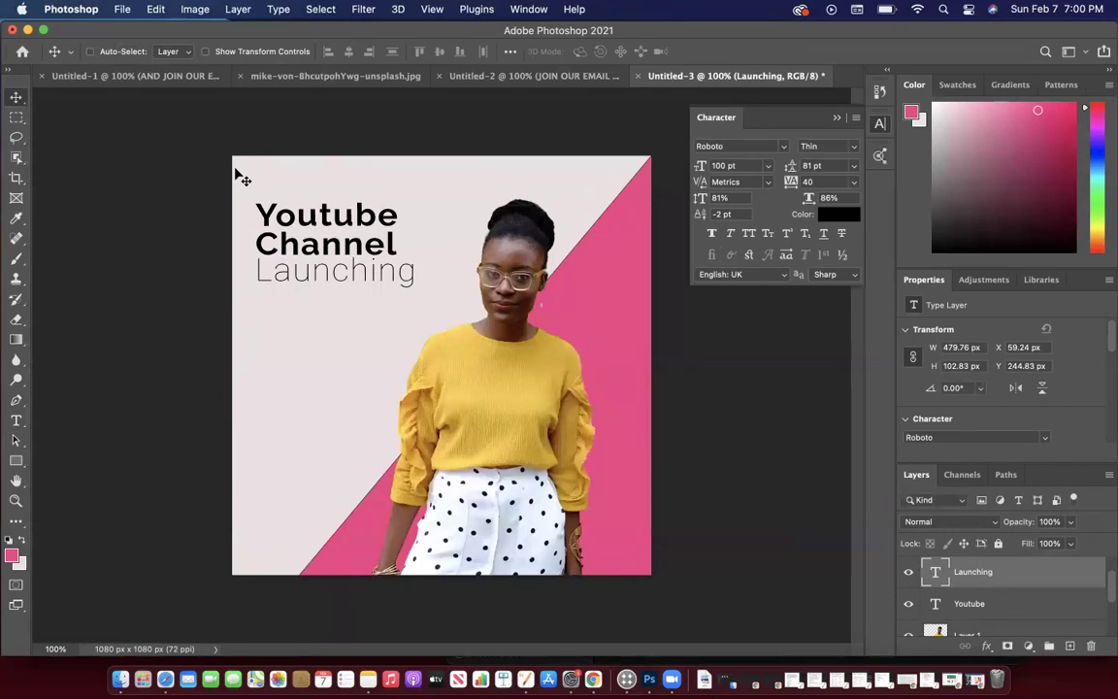
Add a 'May 2021' text line and place it just above the Youtube heading.
left_click(20, 416)
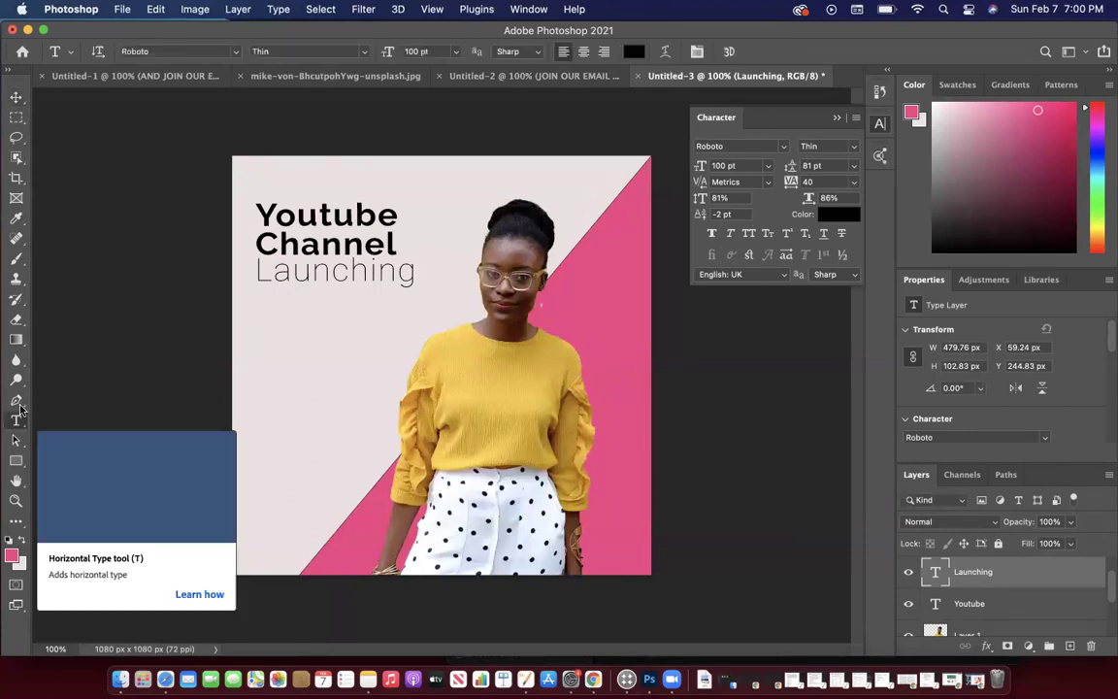
left_click_drag(264, 172, 438, 203)
type("Ma")
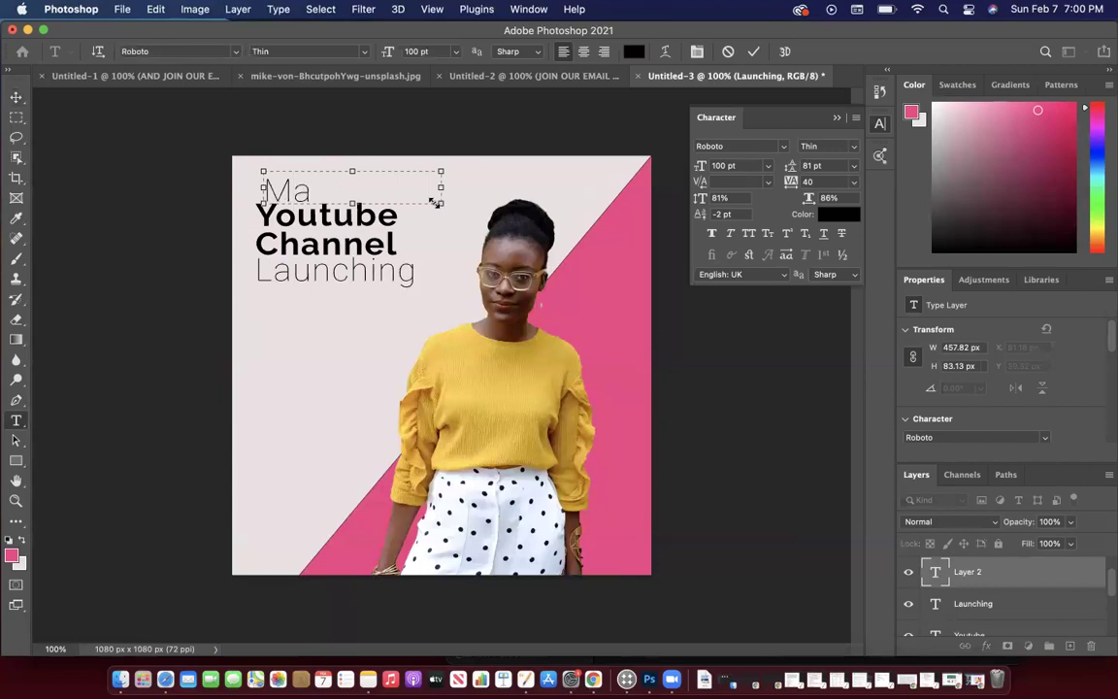
type("y 2021")
left_click(15, 97)
left_click_drag(330, 190, 324, 183)
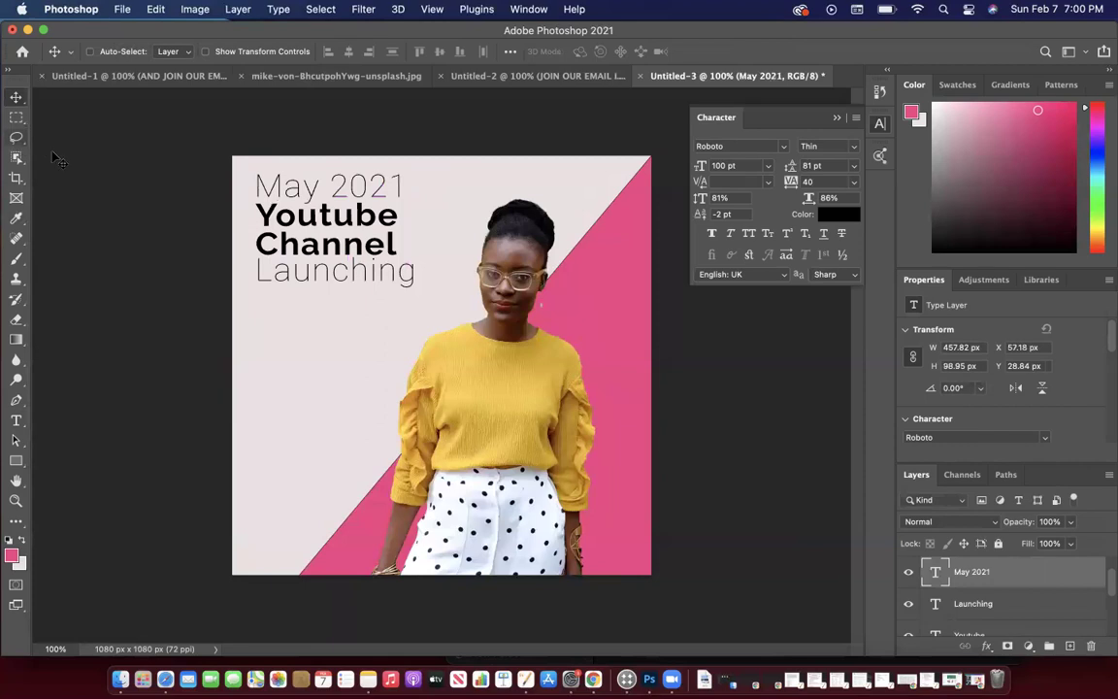
left_click(16, 419)
left_click(343, 184)
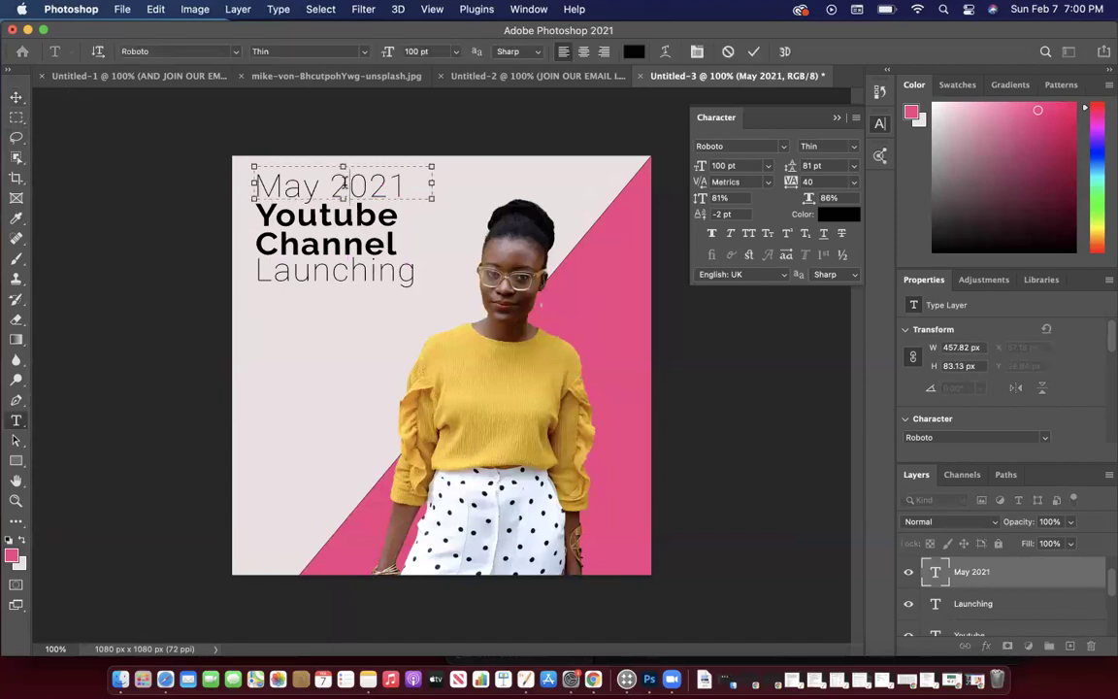
triple_click(343, 184)
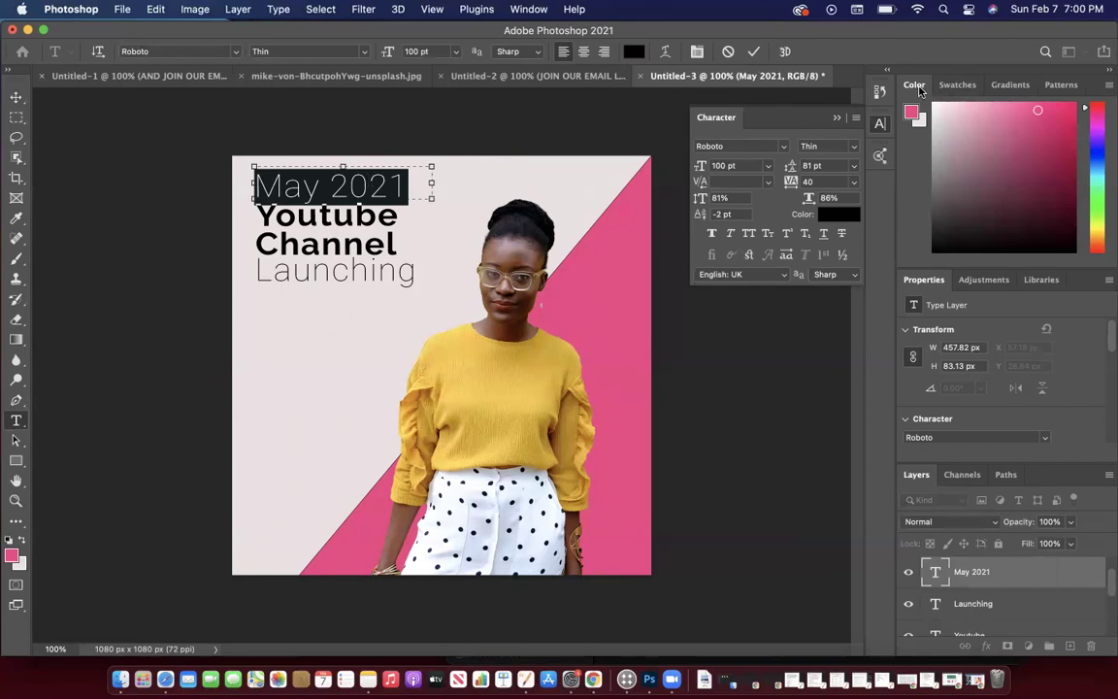
Colour the May 2021 line pink from the Swatches panel.
left_click(957, 85)
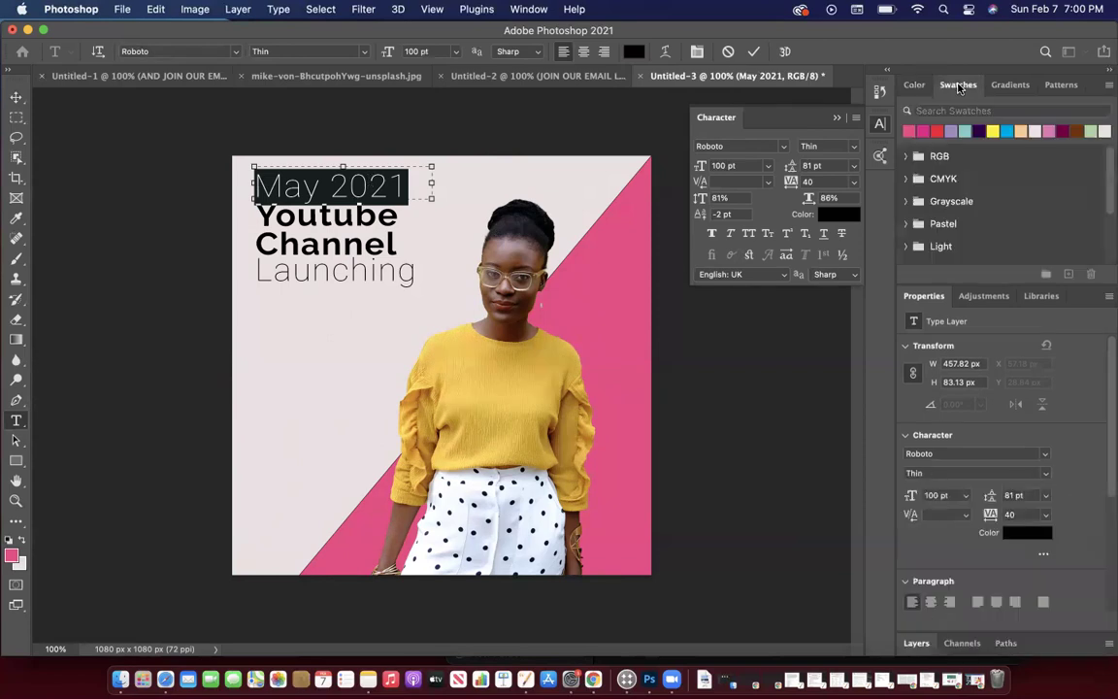
left_click(909, 131)
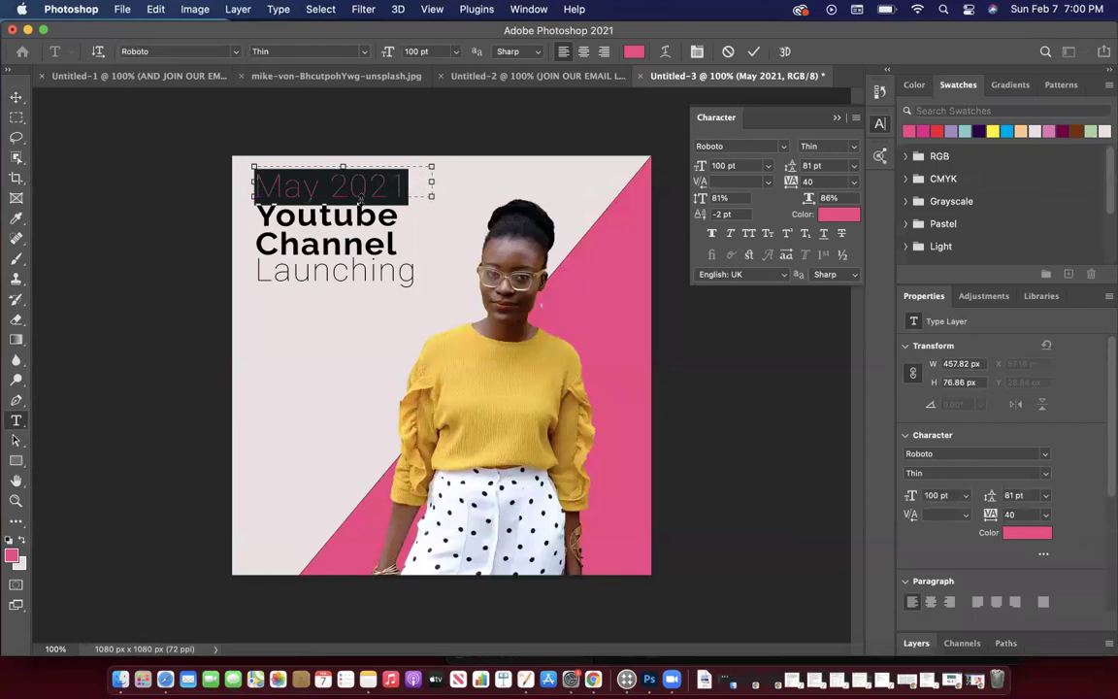
left_click(15, 98)
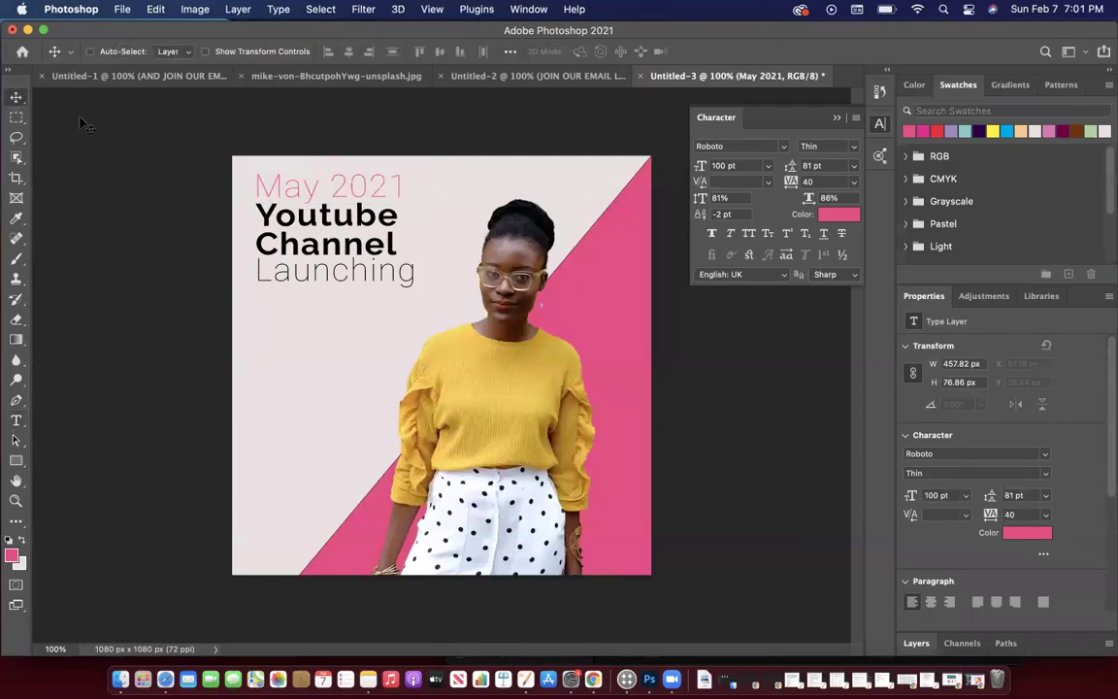
Colour the Launching line with the same pink swatch.
left_click(15, 421)
left_click(345, 274)
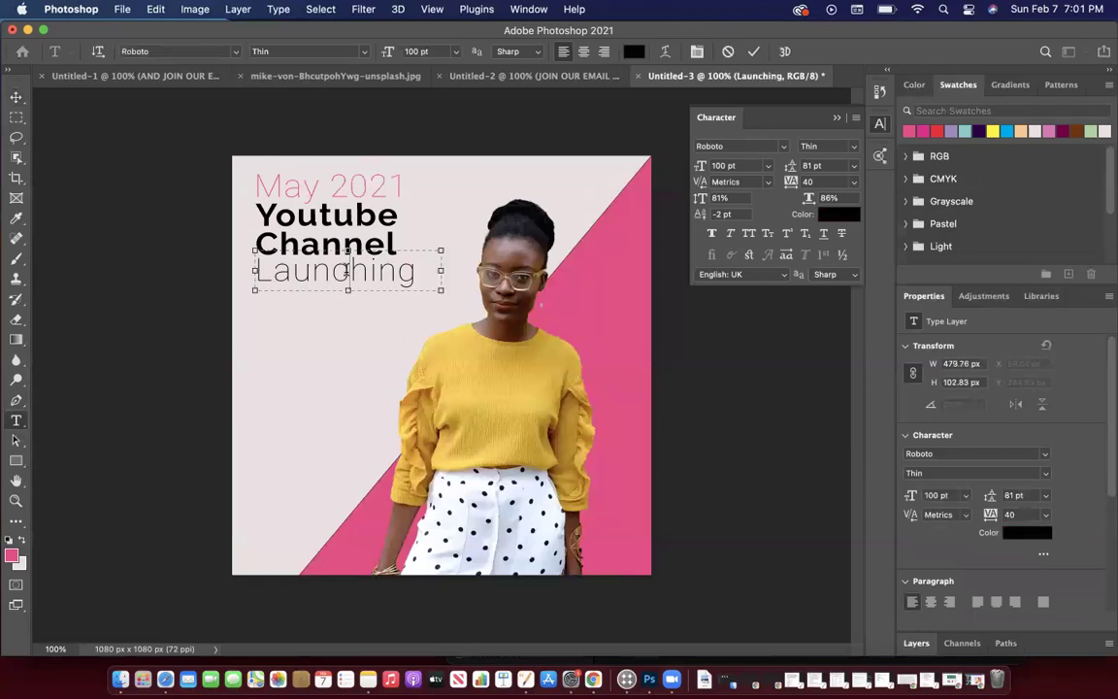
double_click(344, 274)
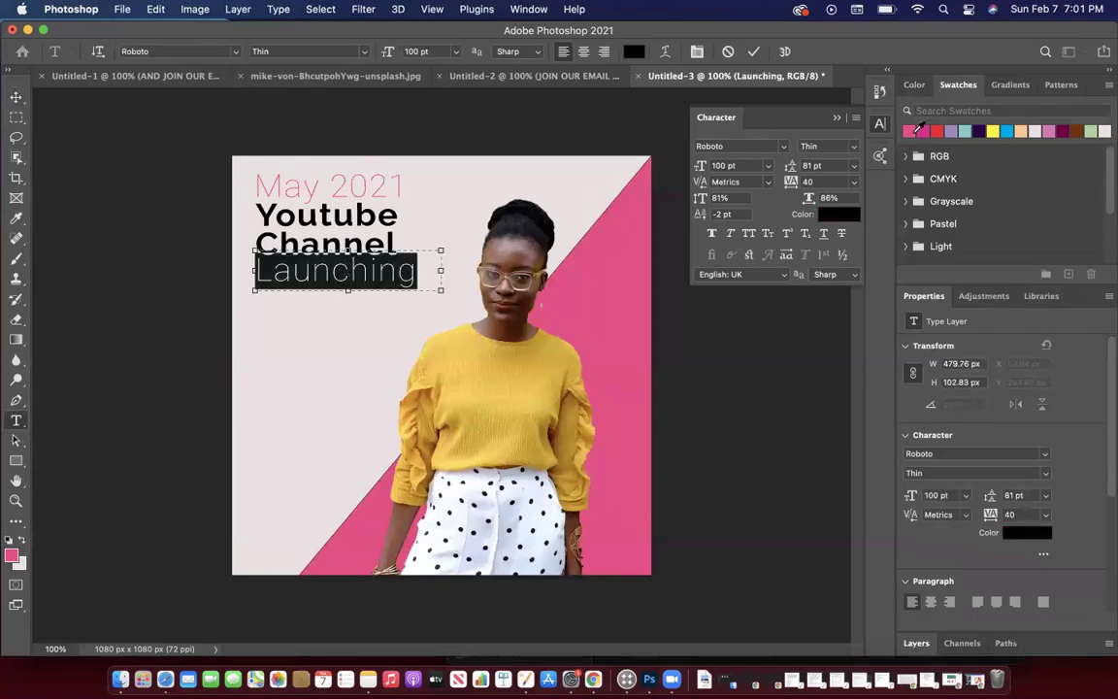
left_click(909, 132)
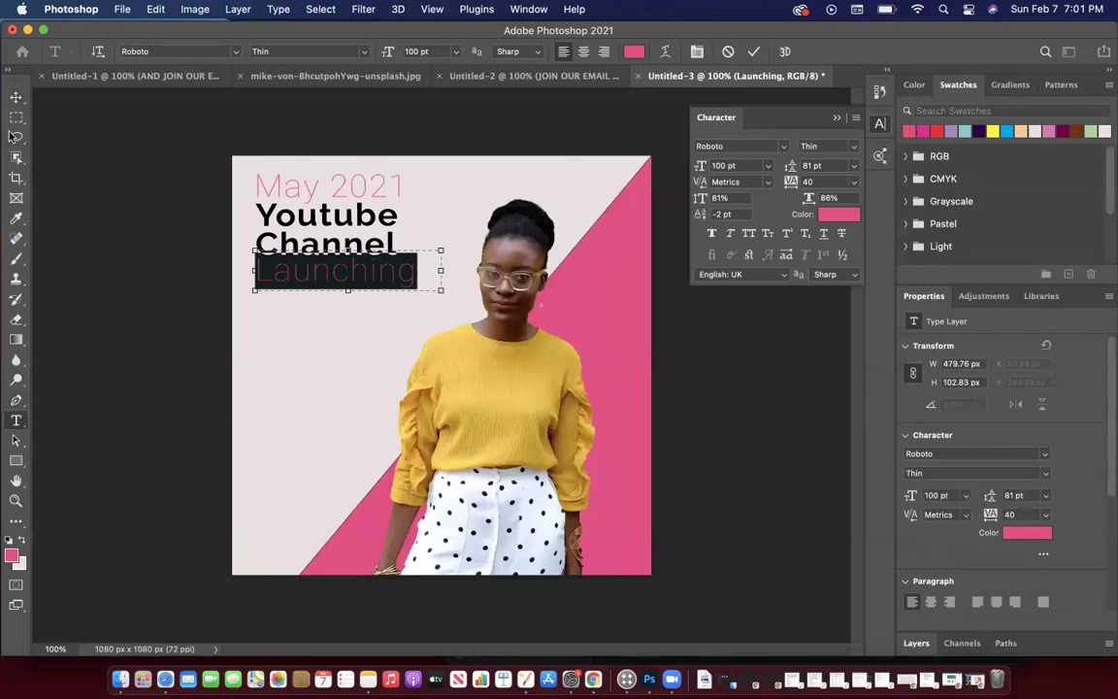
left_click(16, 98)
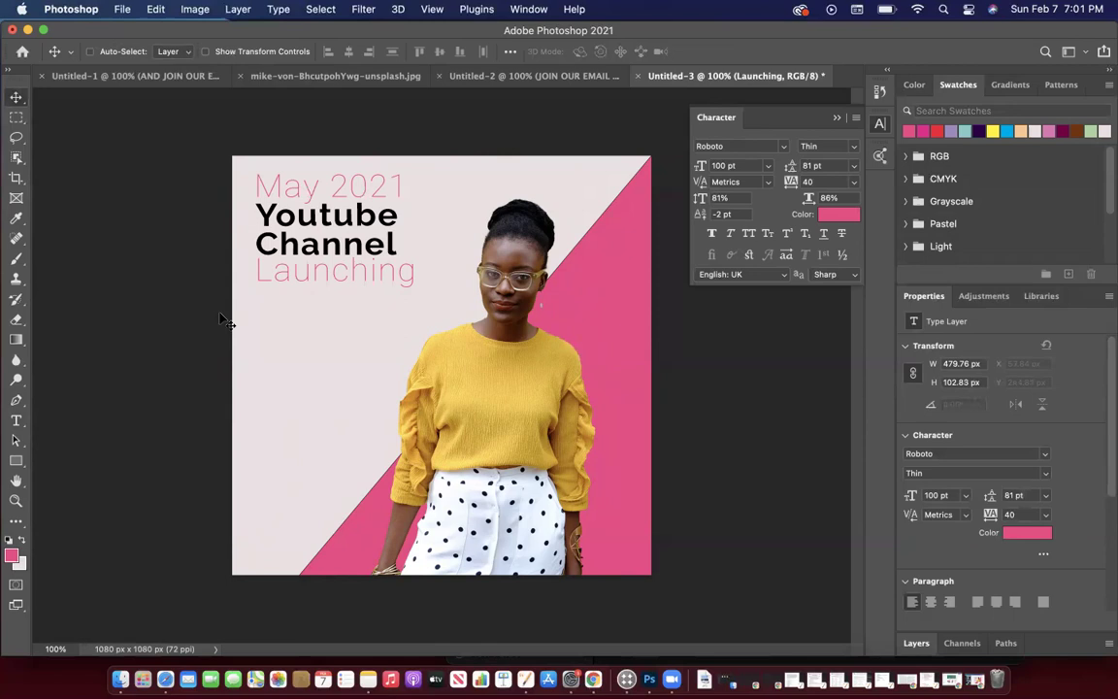
left_click(15, 420)
left_click(362, 214)
double_click(361, 216)
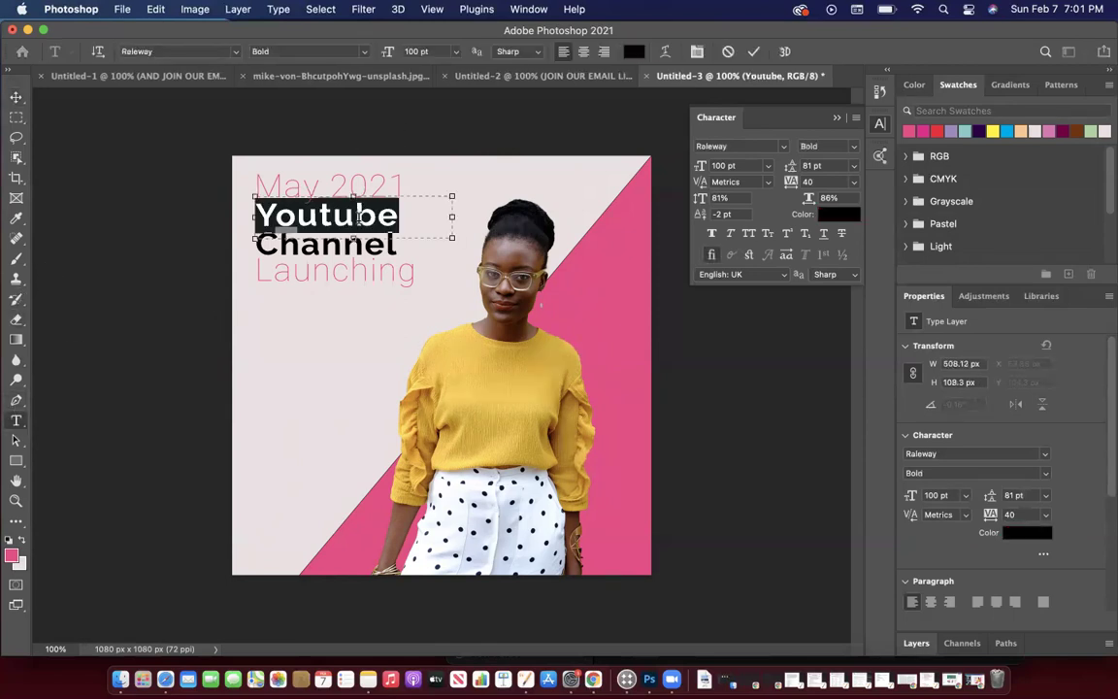
left_click(365, 53)
left_click(349, 45)
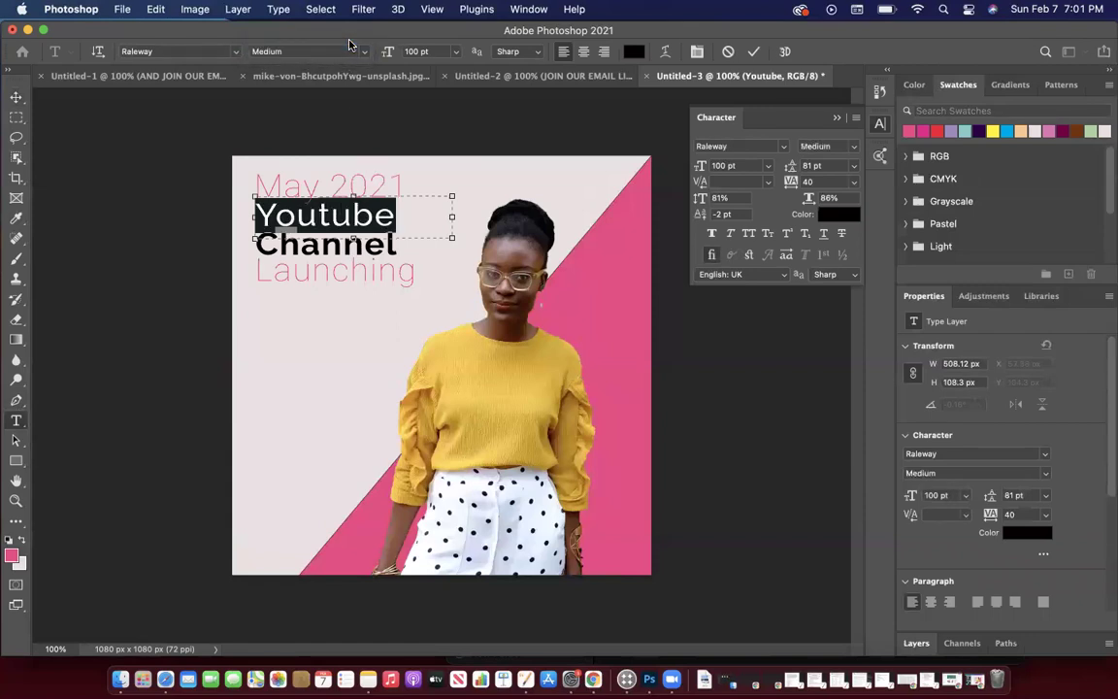
left_click(362, 52)
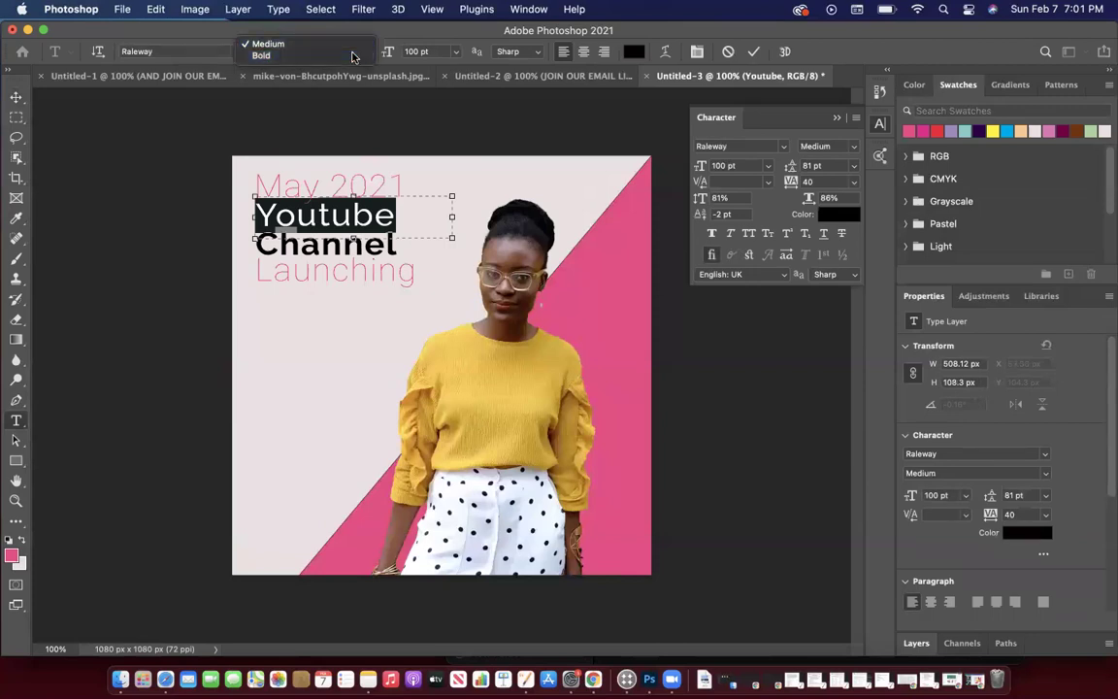
left_click(351, 56)
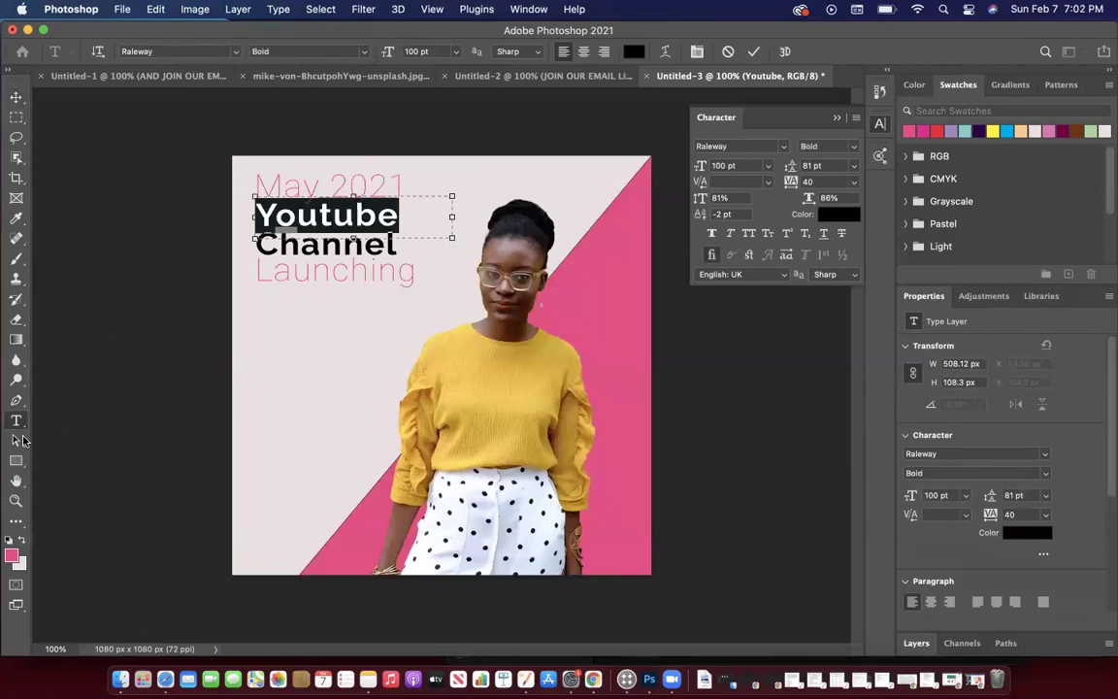
left_click(326, 226)
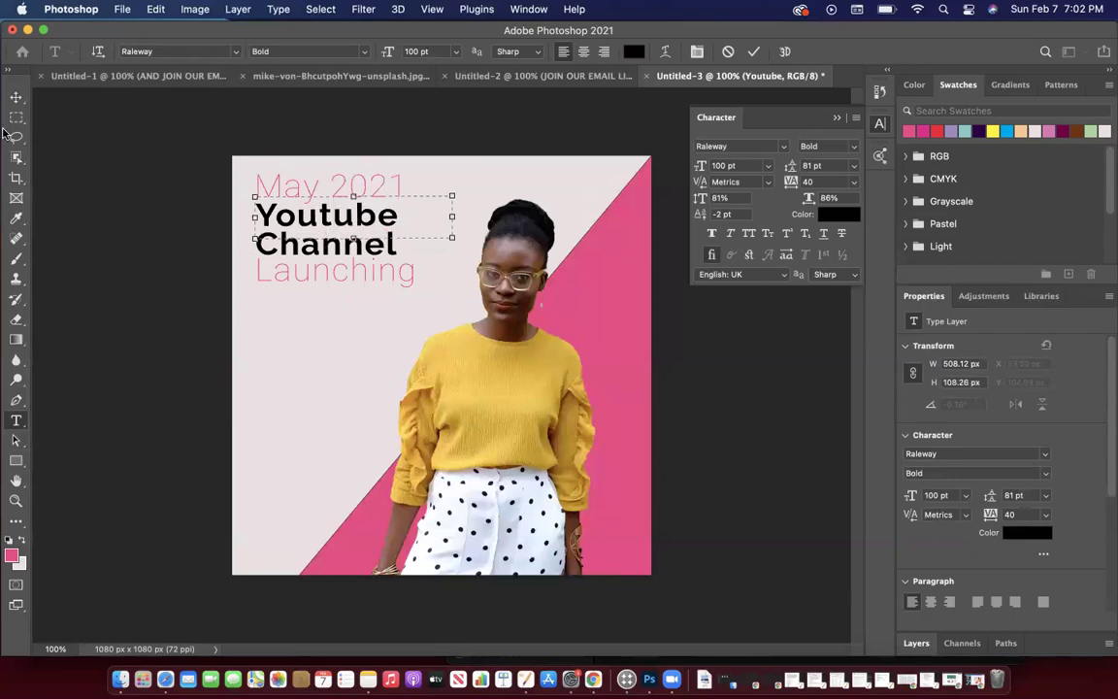
left_click(16, 98)
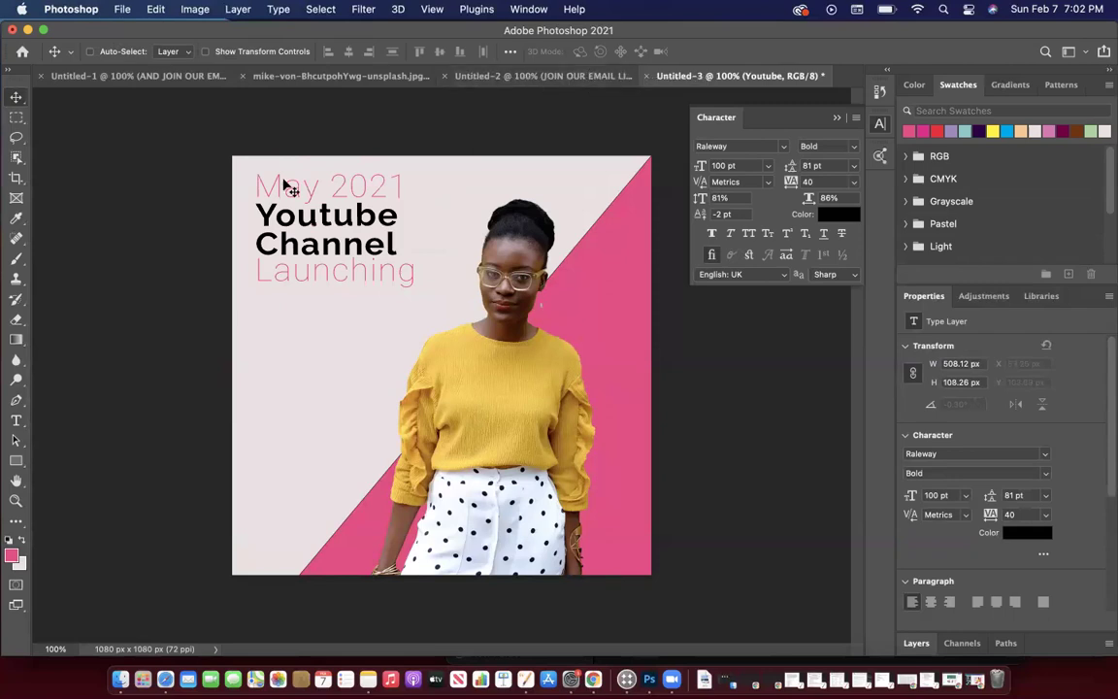
Check the Untitled-2 design, then draw a paragraph text box below the Launching headline.
left_click(16, 420)
left_click_drag(269, 350, 379, 376)
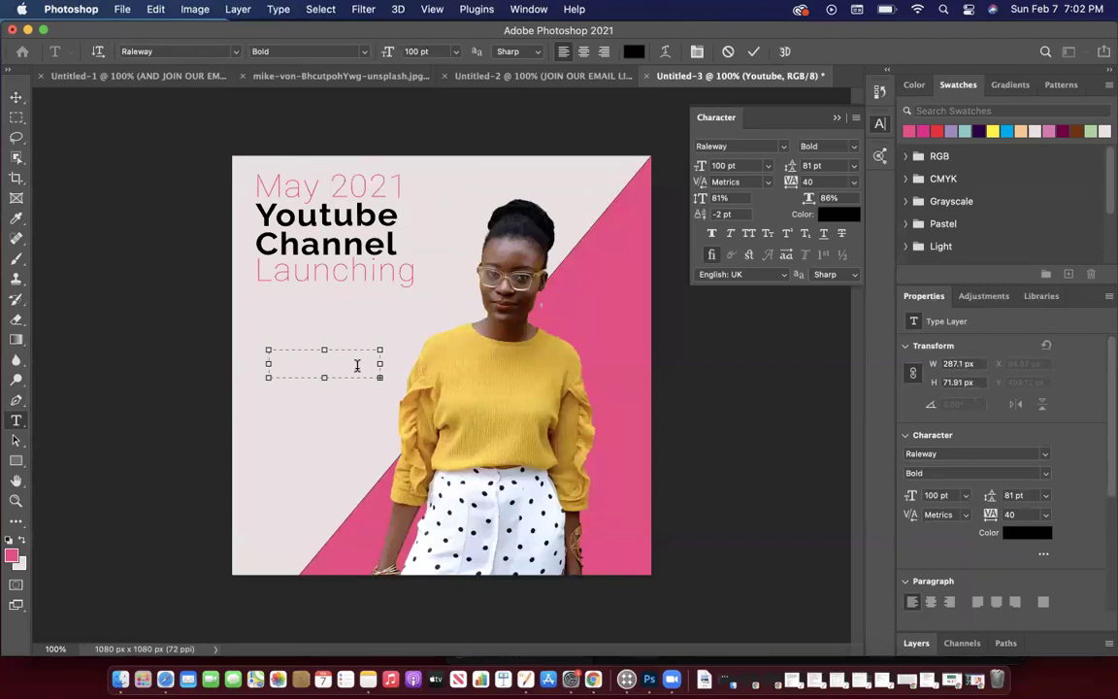
left_click(510, 77)
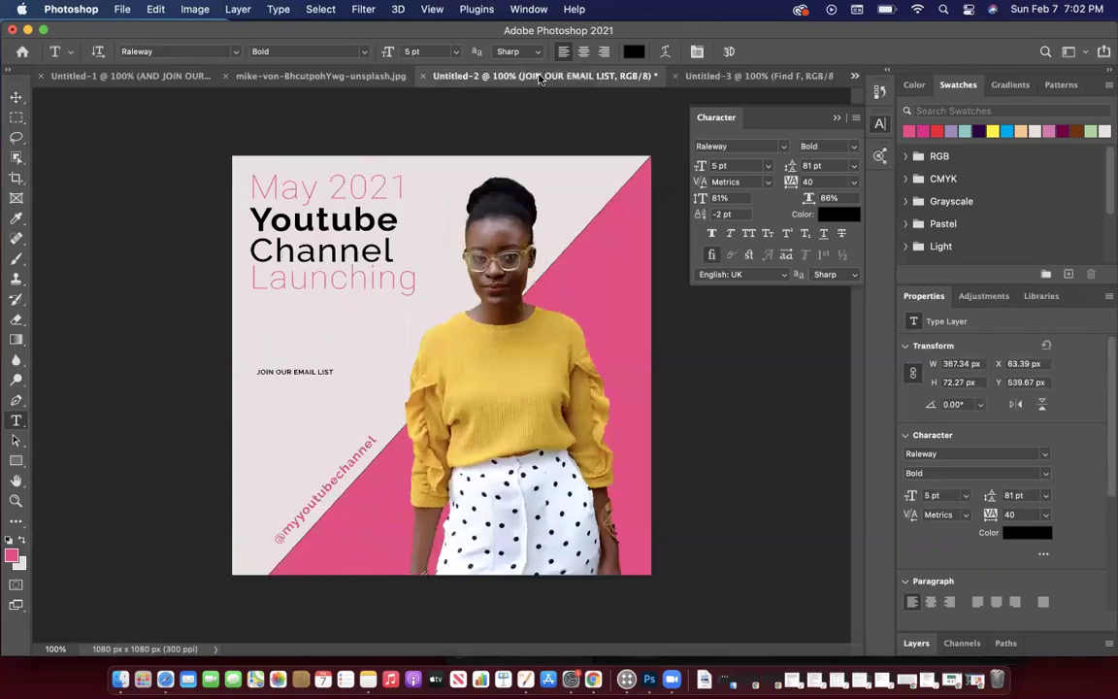
left_click(748, 78)
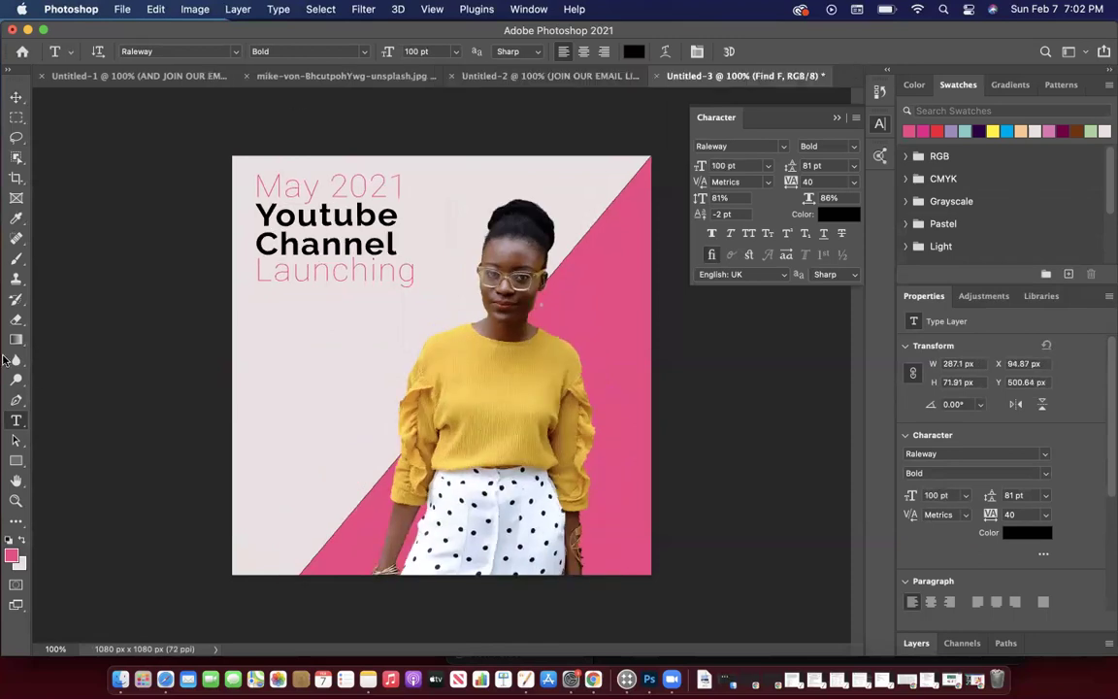
left_click_drag(268, 364, 378, 388)
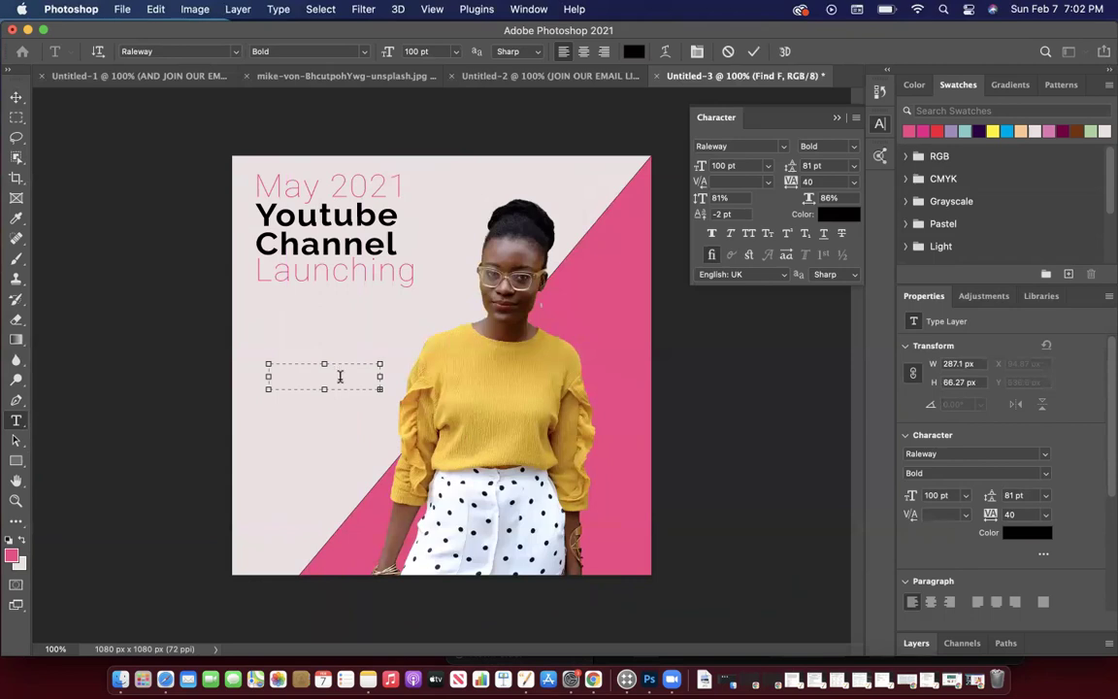
Set the size to 25 pt and type 'JOIN OUR EMAIL LIST' in the box.
double_click(411, 51)
type("25")
key("Return")
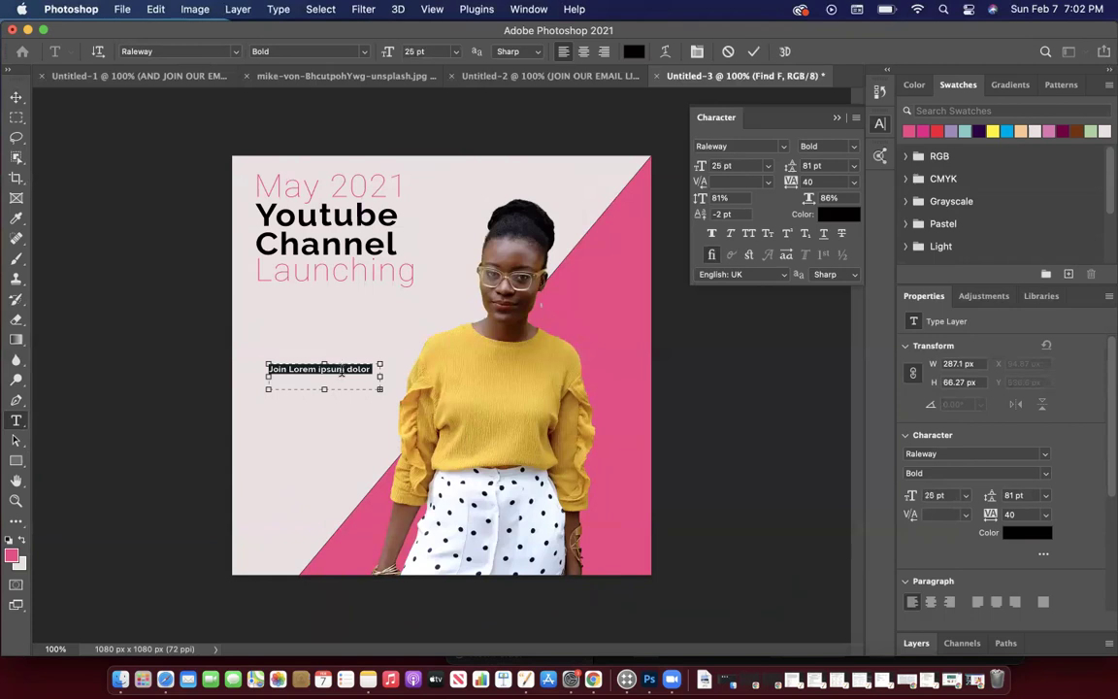
key("BackSpace")
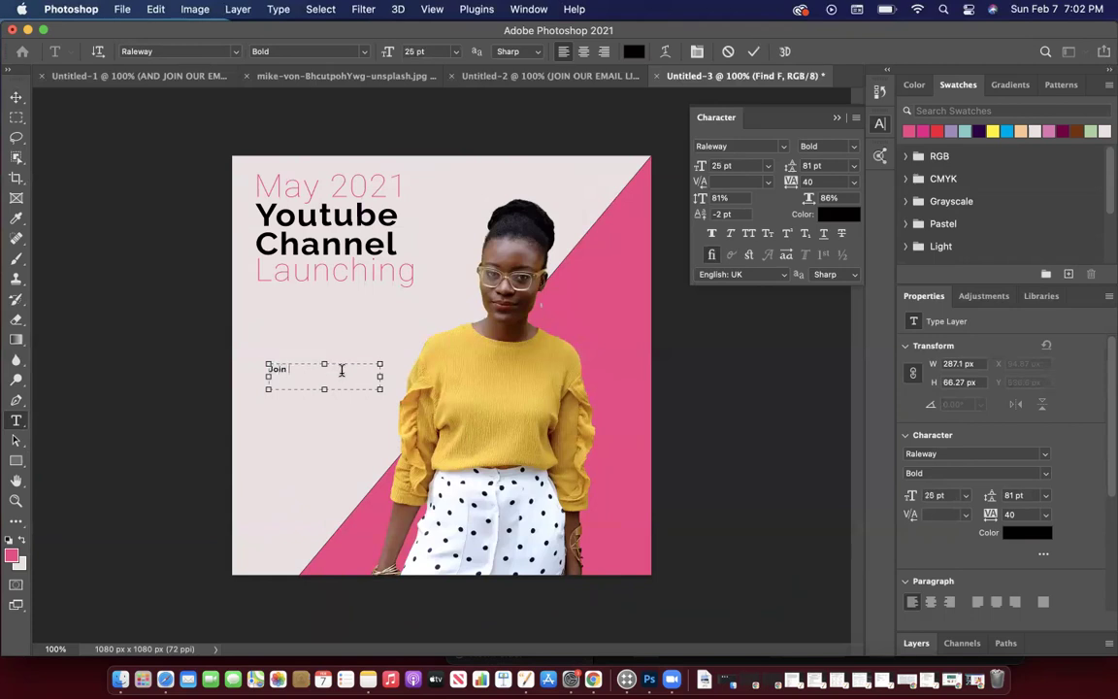
type("Join OUr")
key("BackSpace")
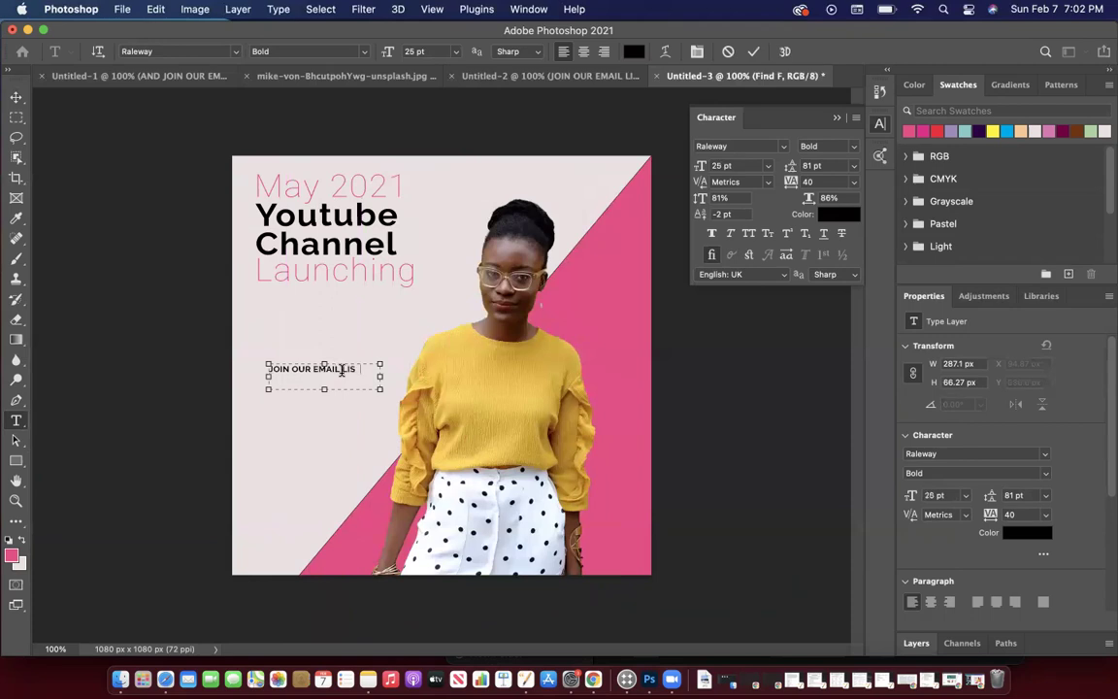
key("super+a")
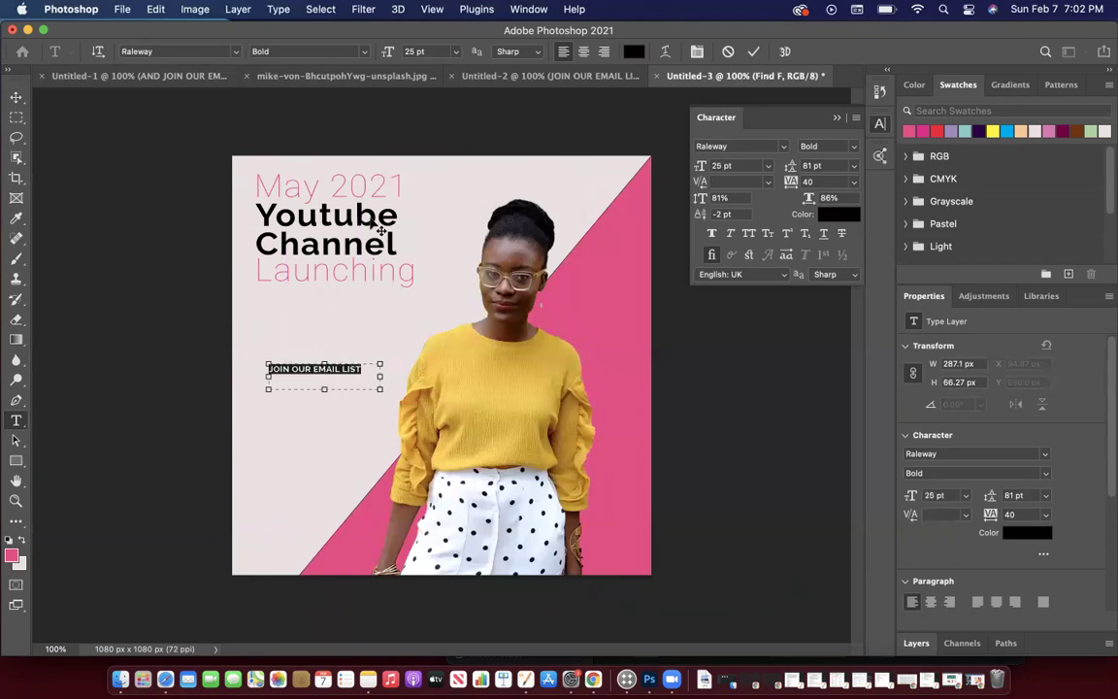
Change the email list line's font to Roboto Light and reposition it.
left_click(363, 52)
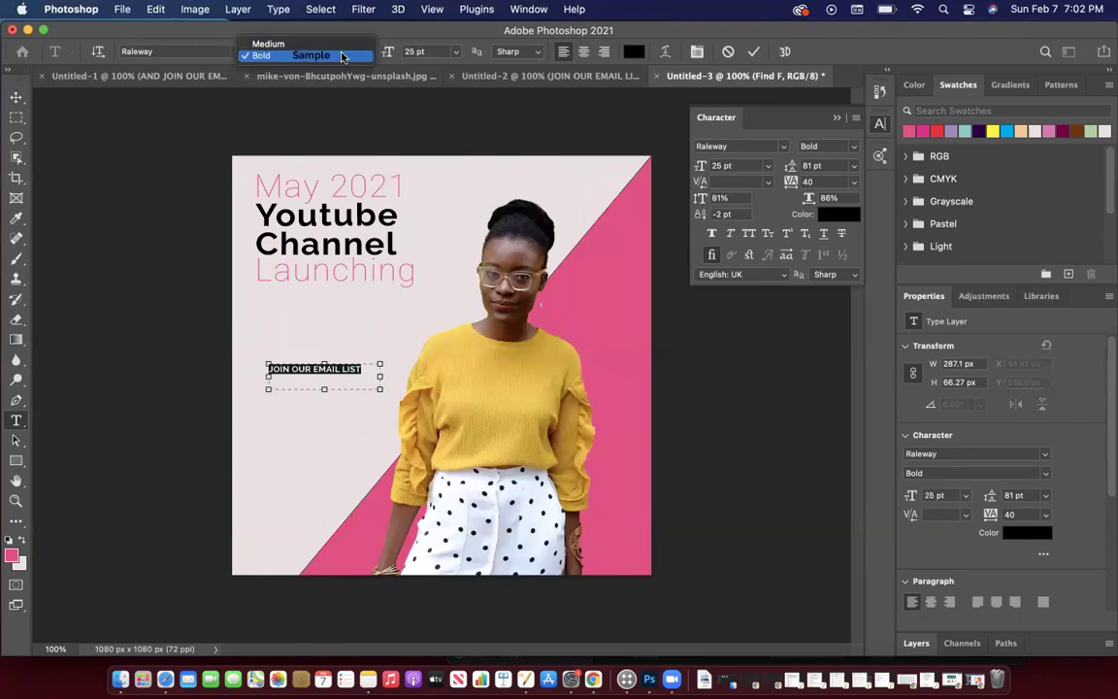
left_click(340, 56)
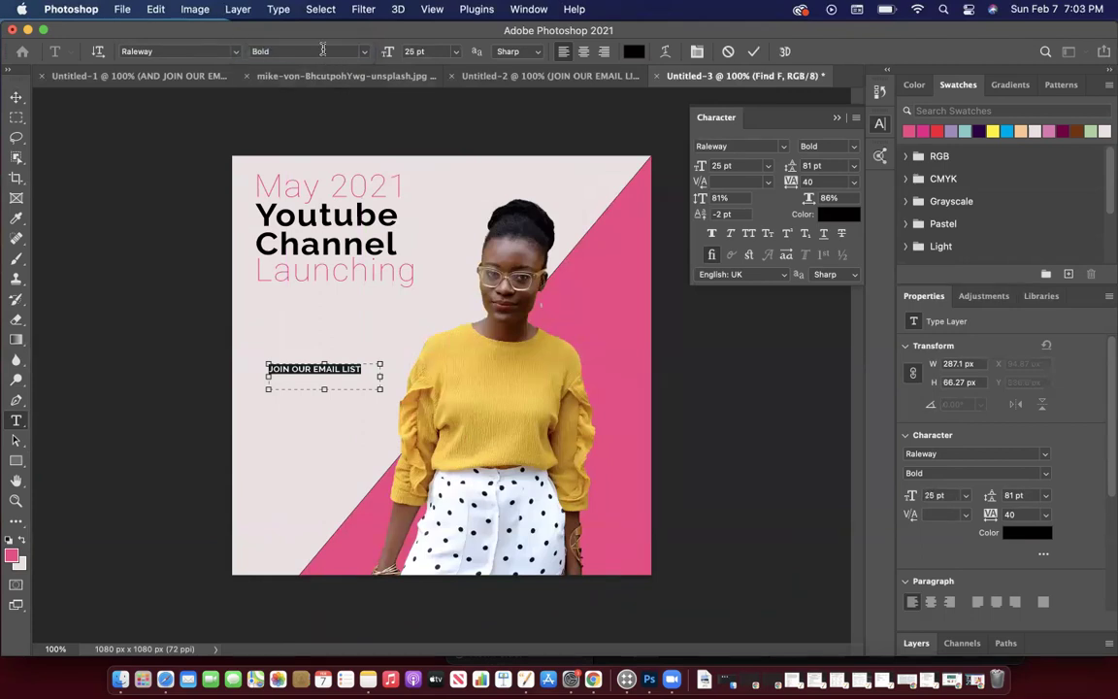
left_click(238, 53)
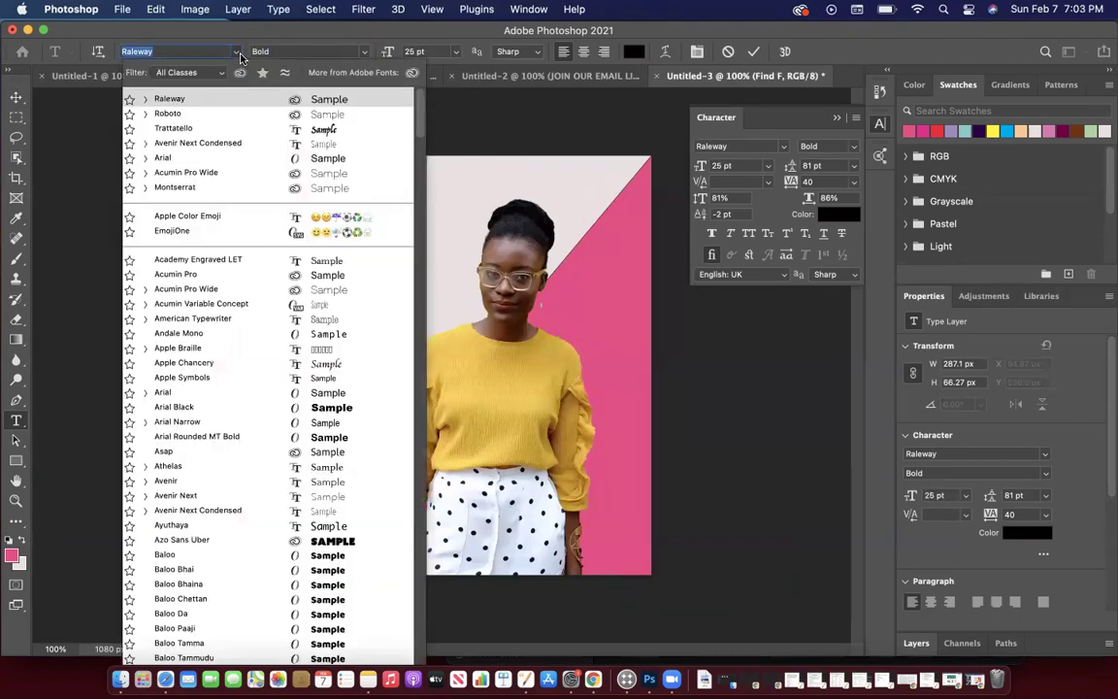
left_click(194, 112)
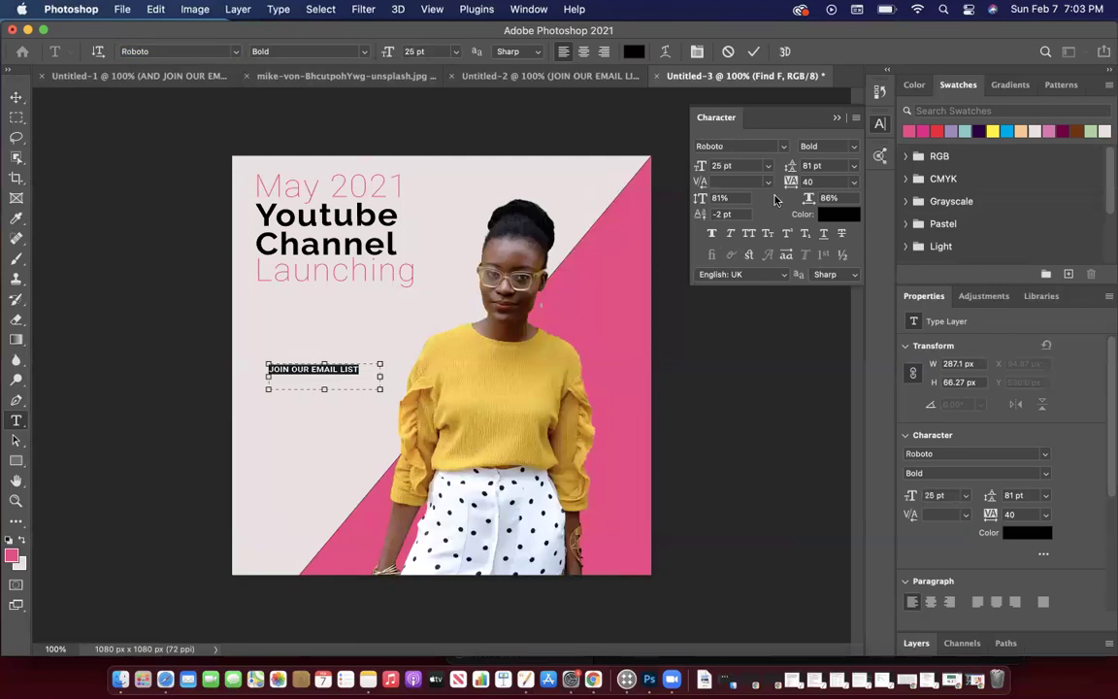
left_click(824, 146)
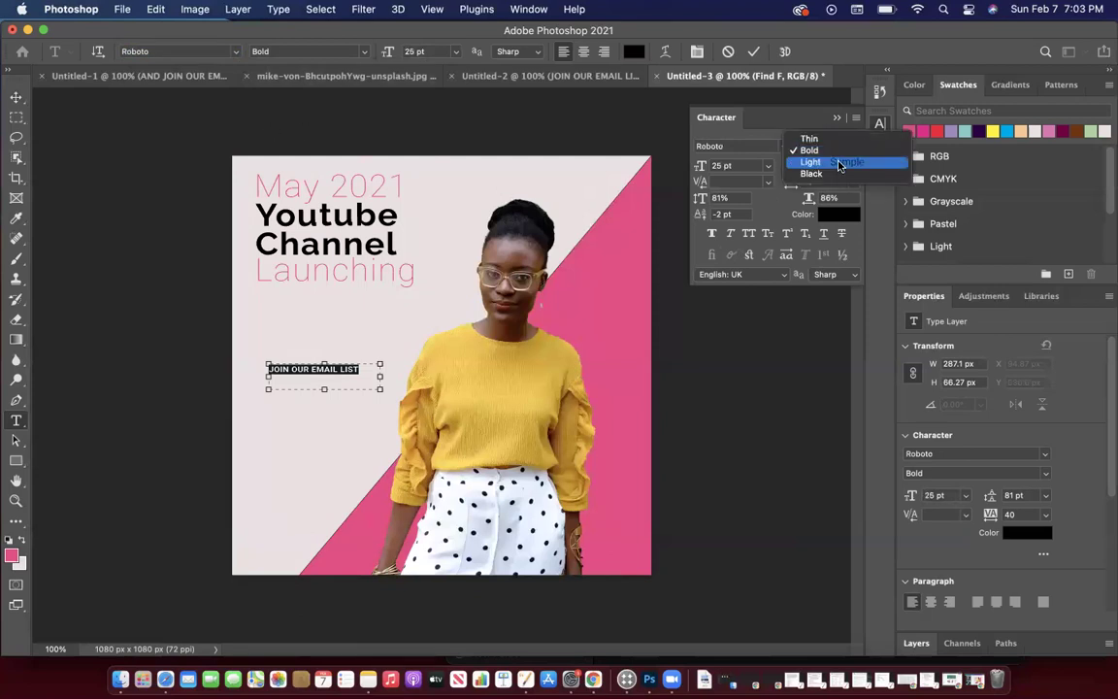
left_click(839, 167)
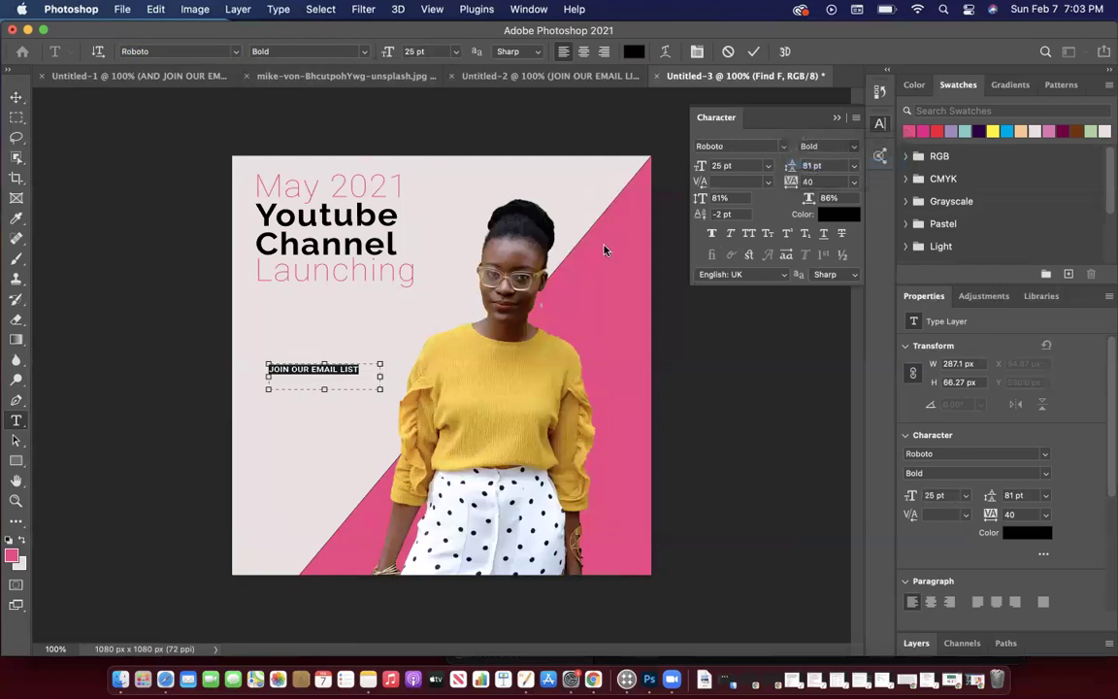
left_click(20, 97)
mouse_move(335, 374)
left_mouse_down()
mouse_move(311, 372)
mouse_move(328, 374)
left_mouse_up()
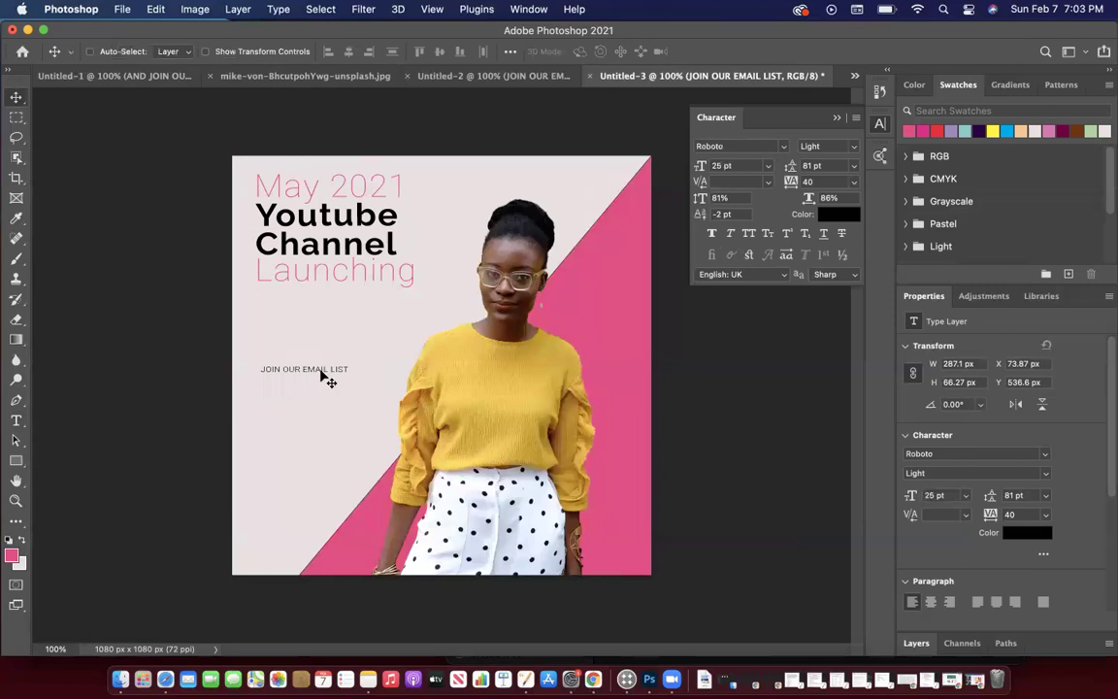
Try 40 pt, settle on 30 pt, and shift the line slightly left.
double_click(324, 375)
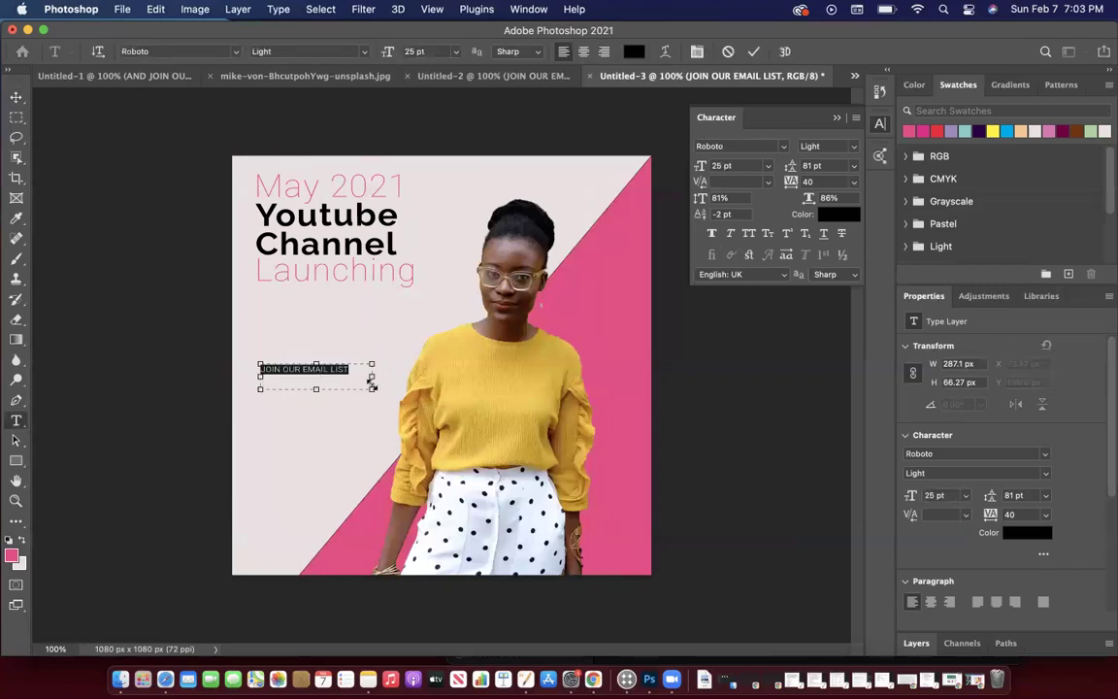
mouse_move(432, 400)
left_mouse_down()
mouse_move(448, 368)
mouse_move(439, 402)
left_mouse_up()
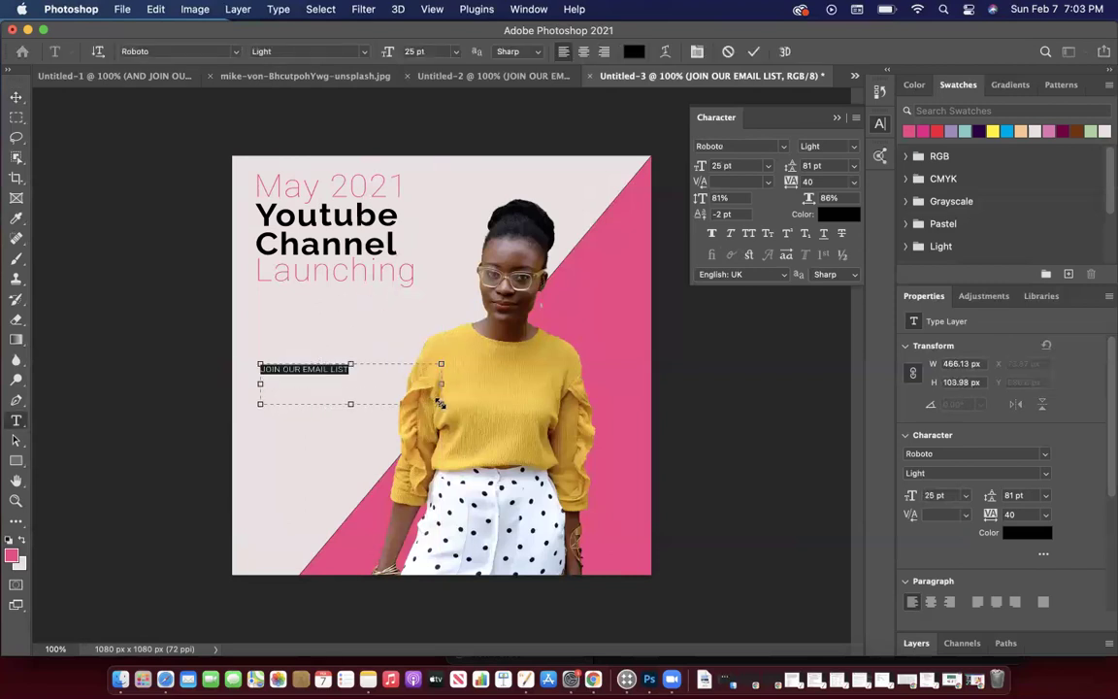
key("super+z")
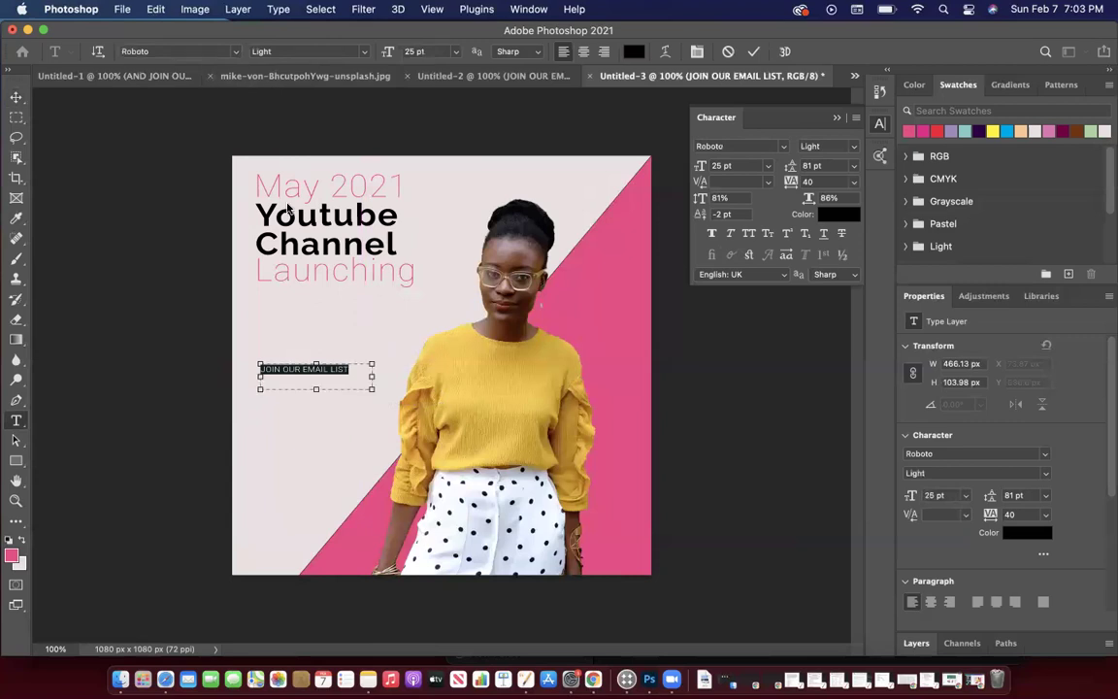
left_click(707, 167)
type("40")
key("Return")
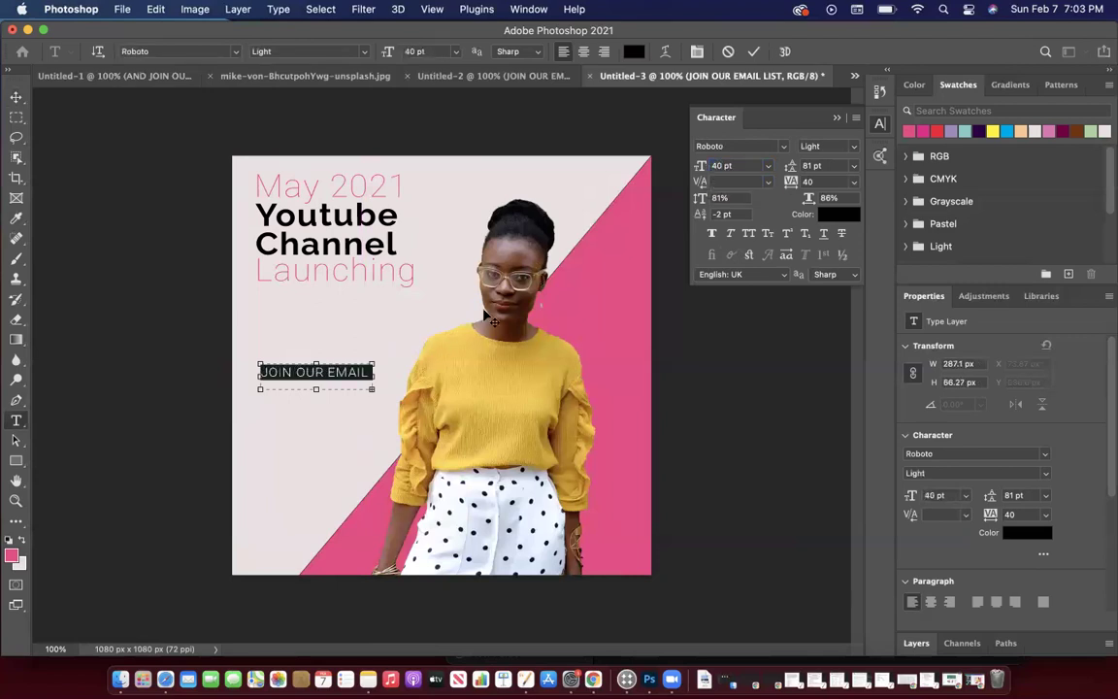
left_click(717, 166)
type("30")
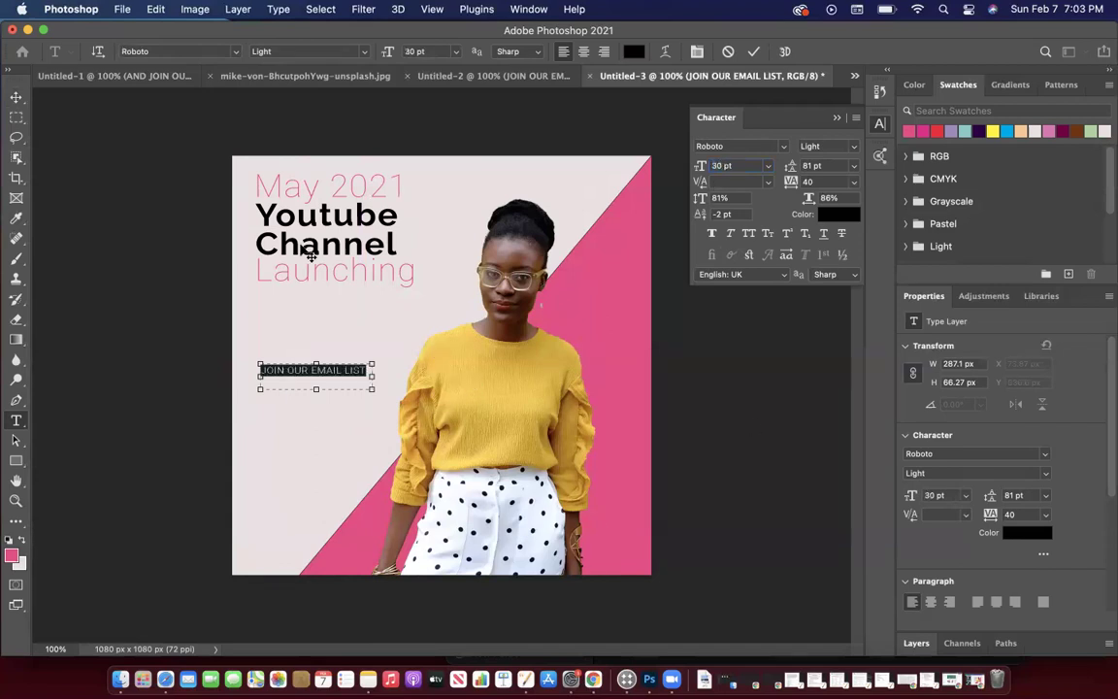
left_click(15, 97)
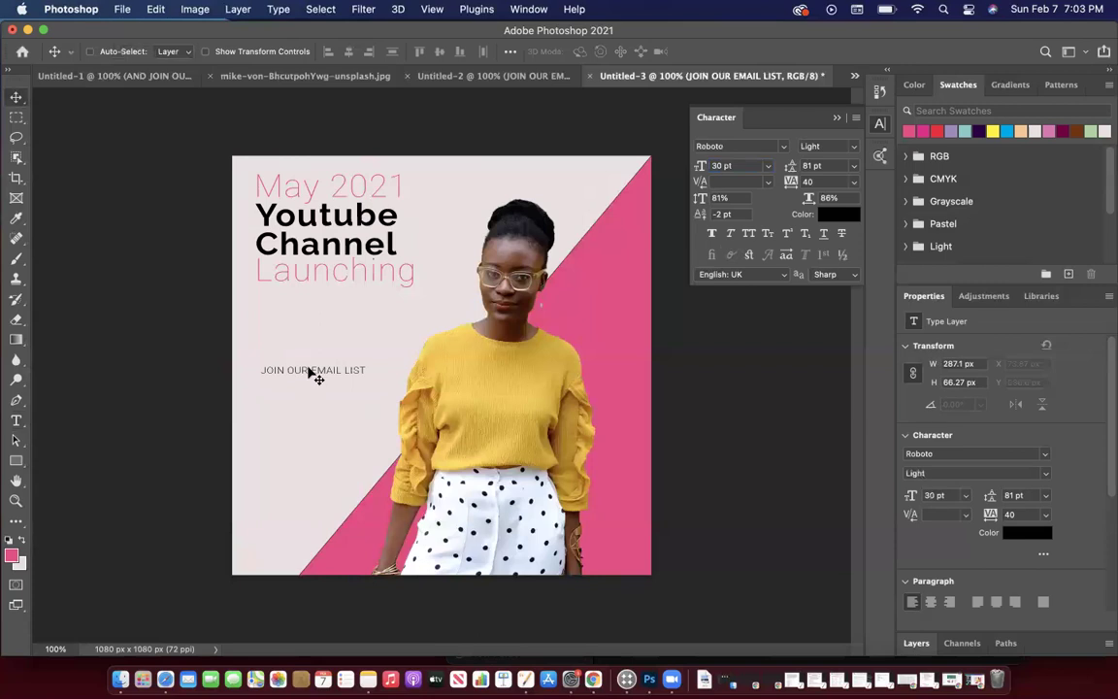
left_click_drag(312, 372, 311, 371)
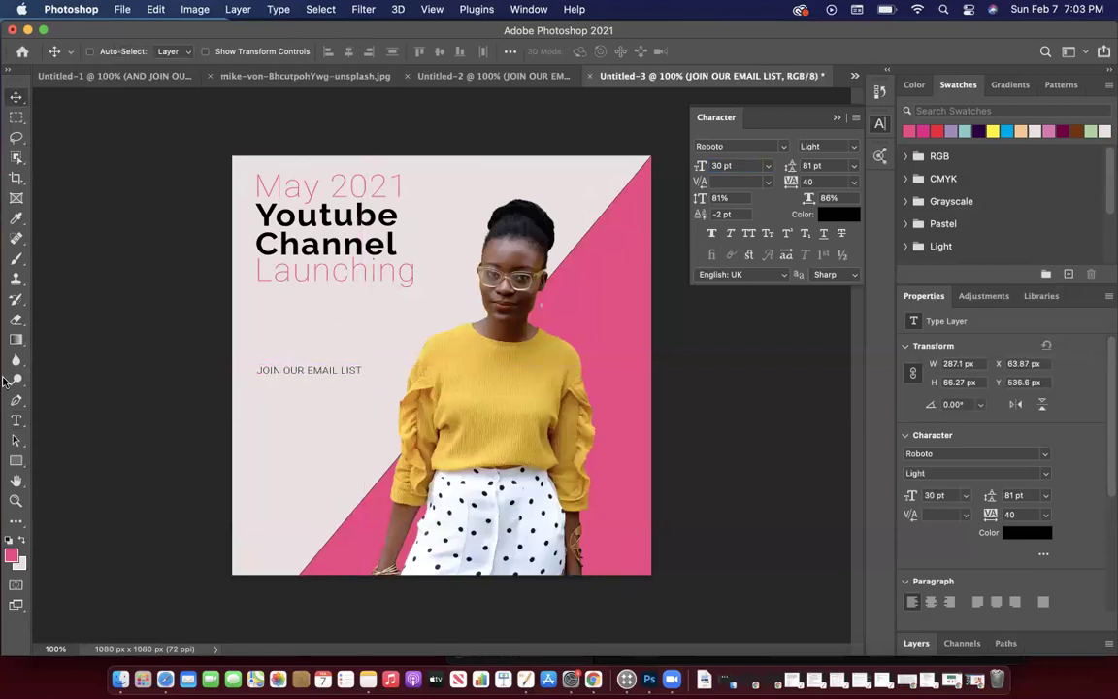
Make the line Roboto Black and move it to X 54.87, Y 547.6 px.
left_click(16, 420)
left_click(292, 367)
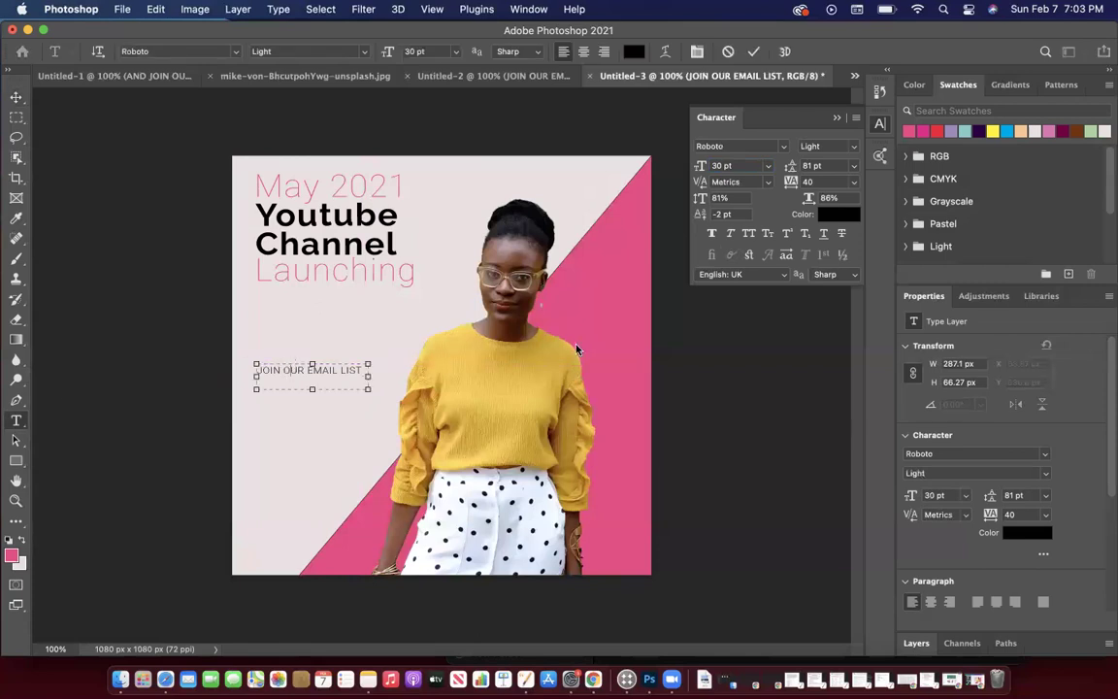
key("super+a")
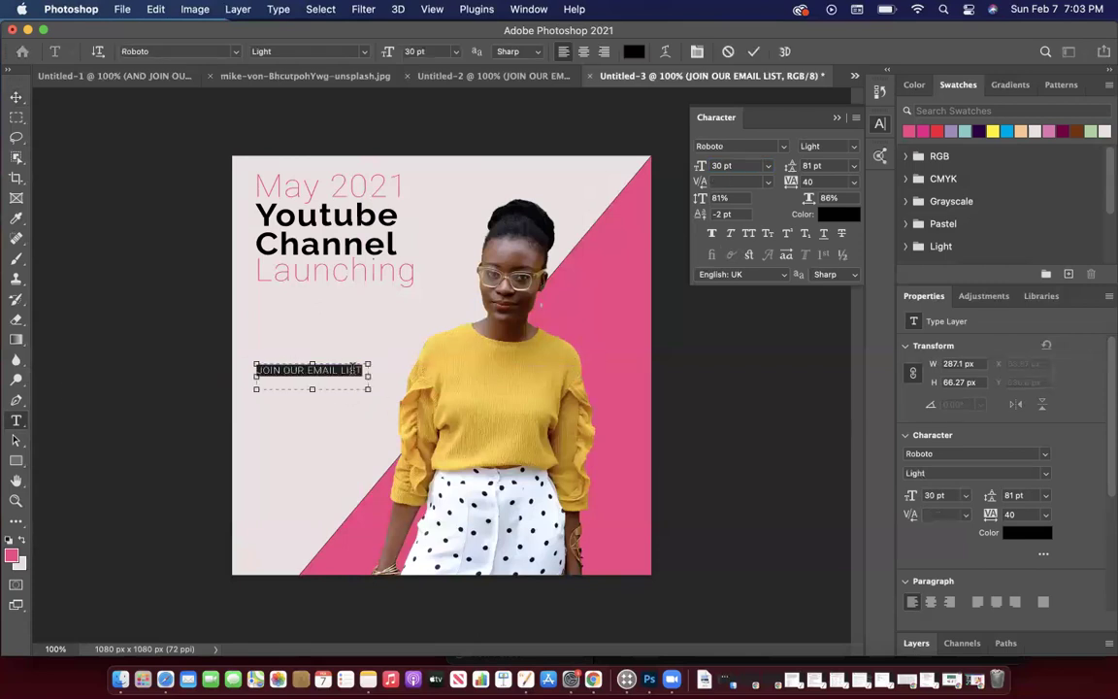
left_click(363, 52)
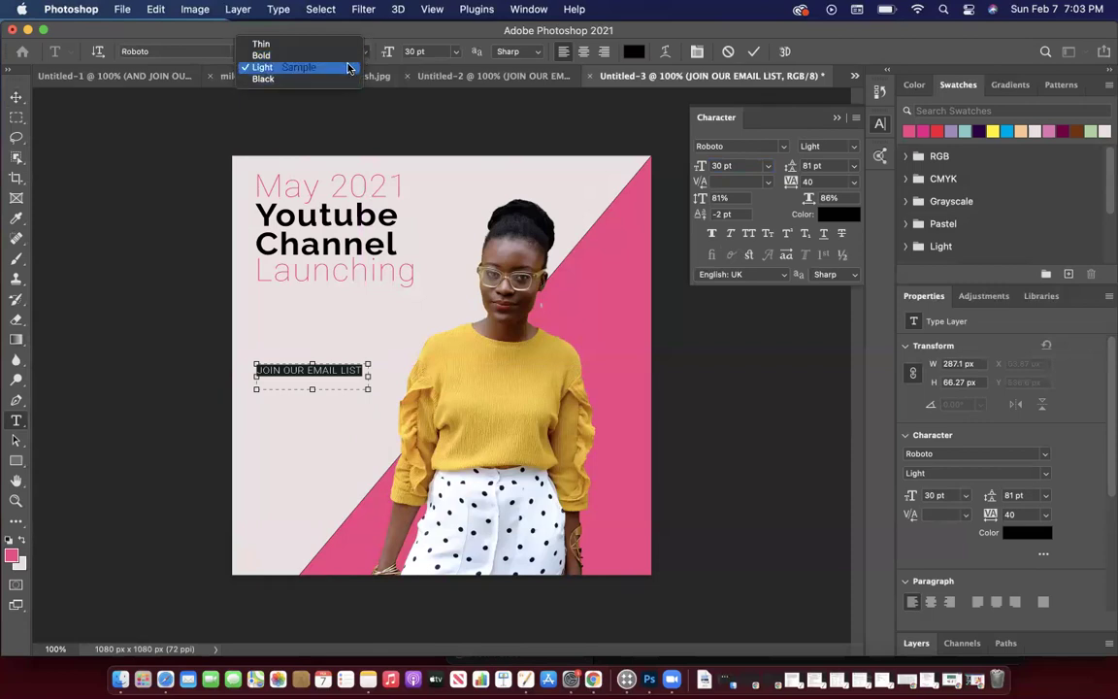
left_click(281, 79)
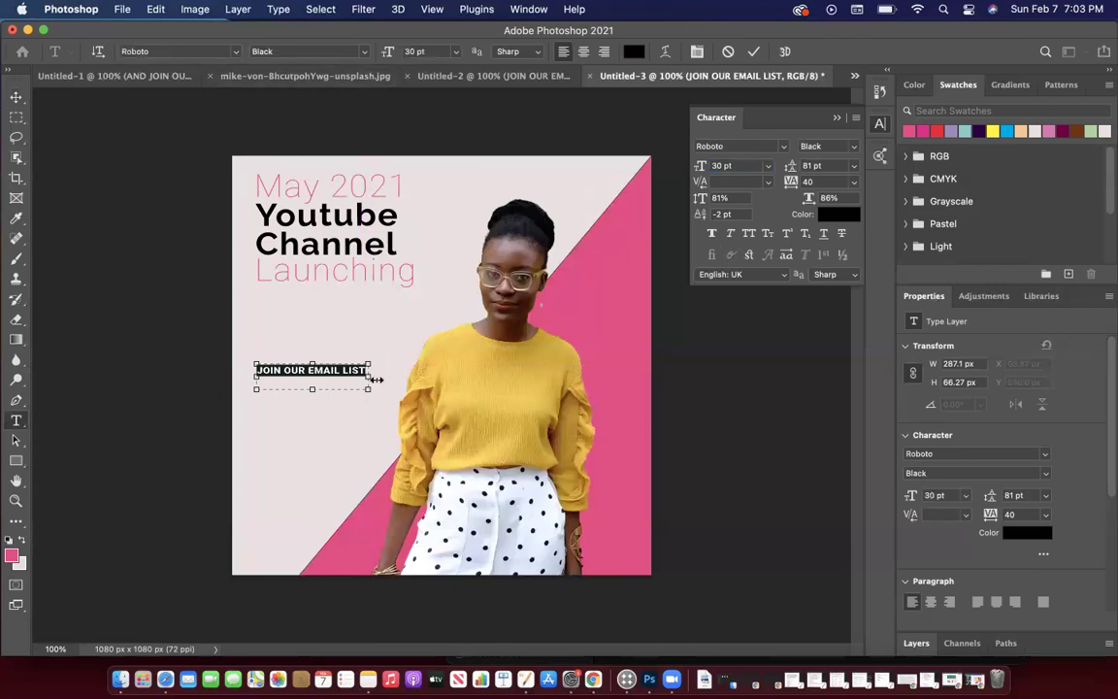
left_click(16, 97)
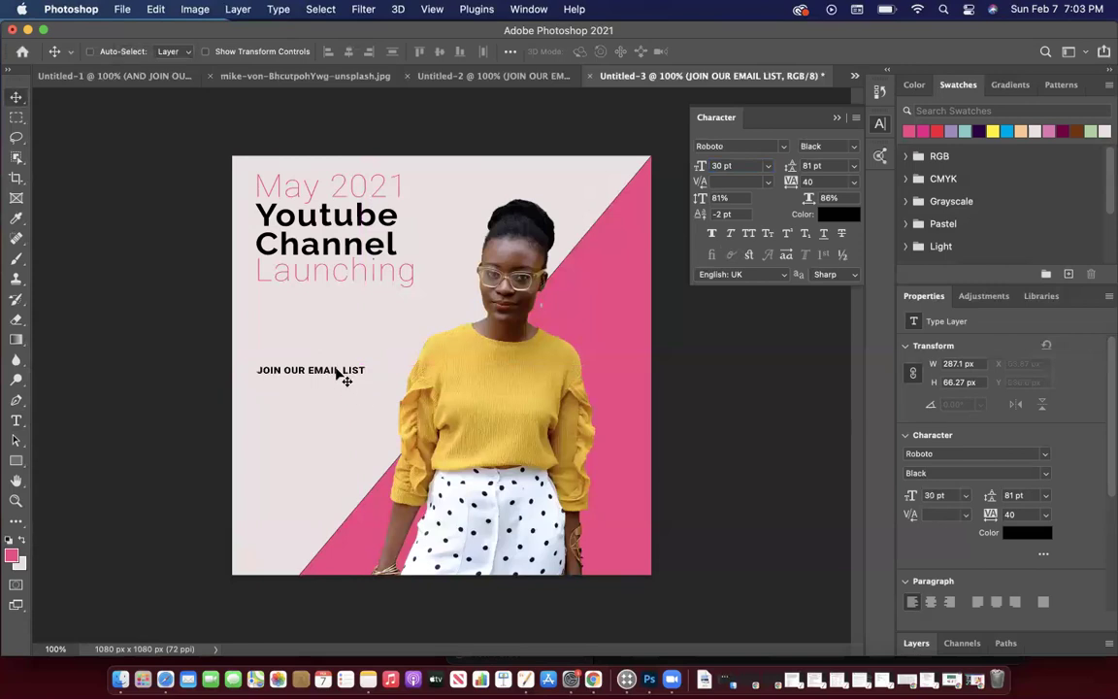
left_click_drag(337, 372, 334, 378)
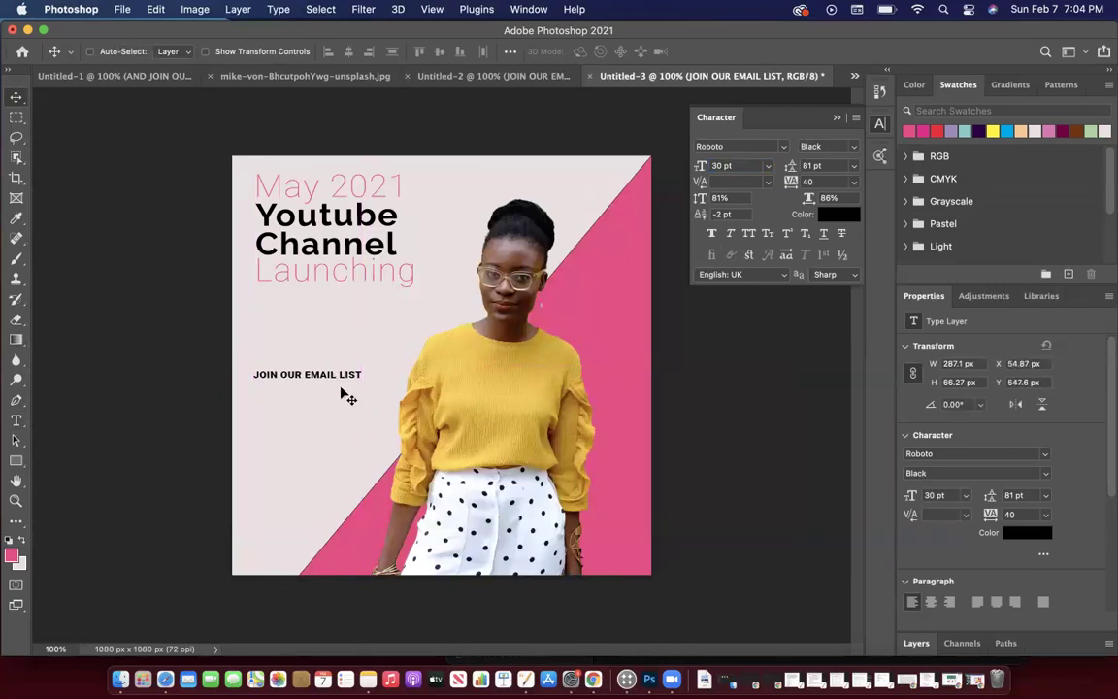
Draw a text box below JOIN OUR EMAIL LIST, type '@' and set it in Raleway.
left_click(16, 420)
left_click_drag(255, 458, 408, 504)
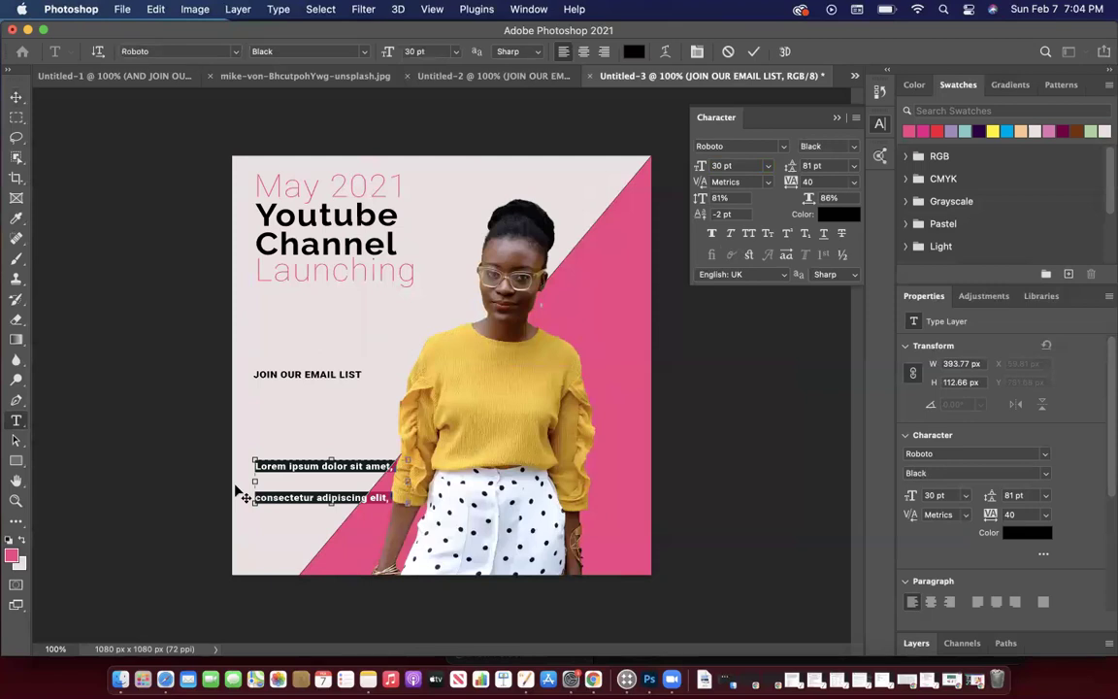
type("@my")
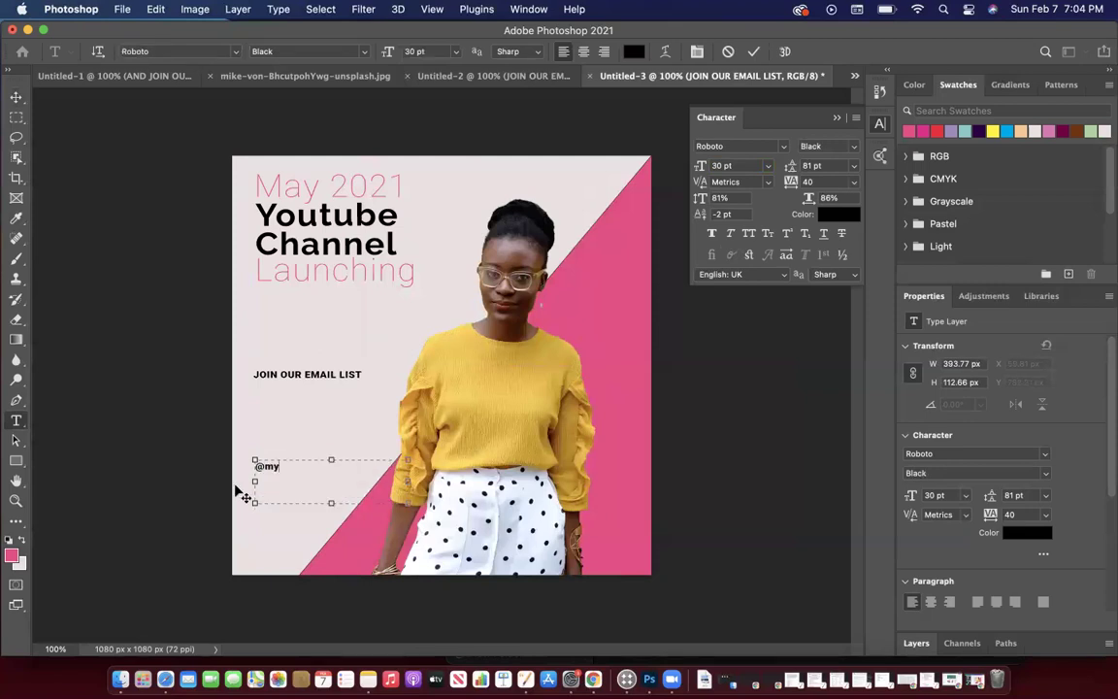
key("super+a")
left_click(236, 51)
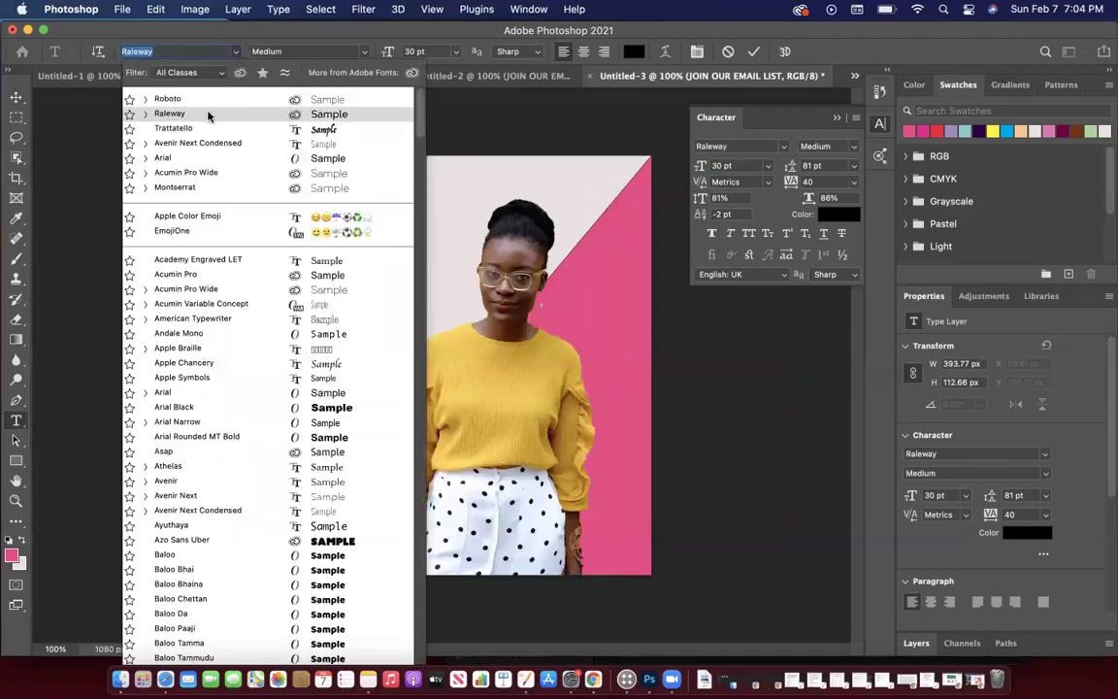
left_click(208, 115)
left_click(297, 468)
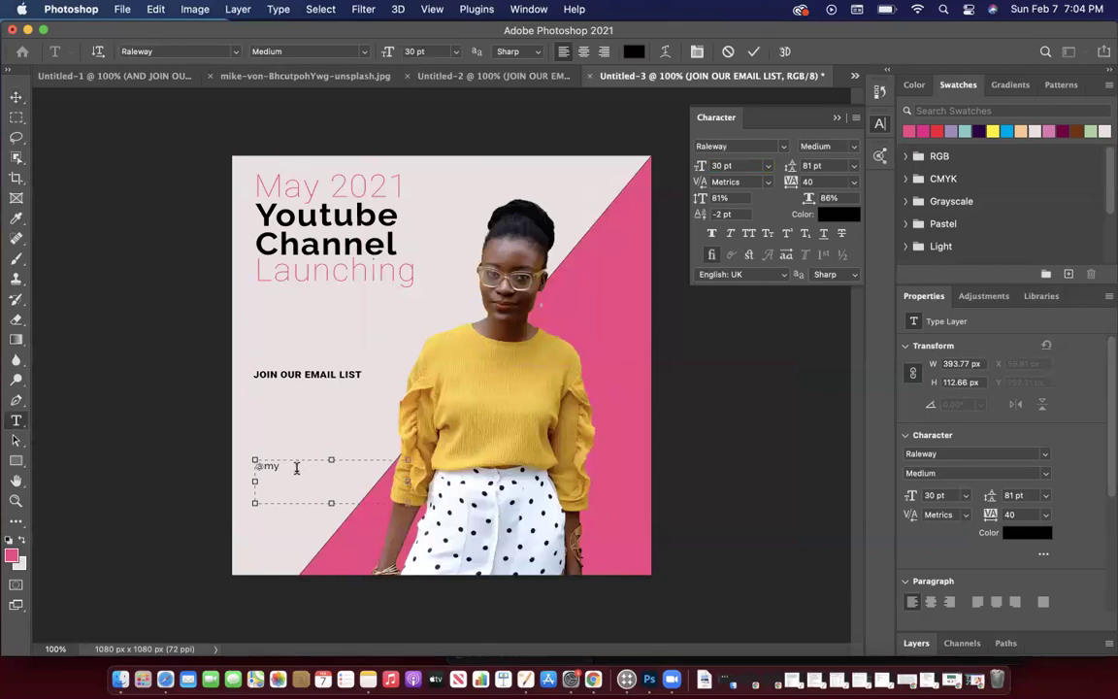
type("youtubechannel")
key("super+a")
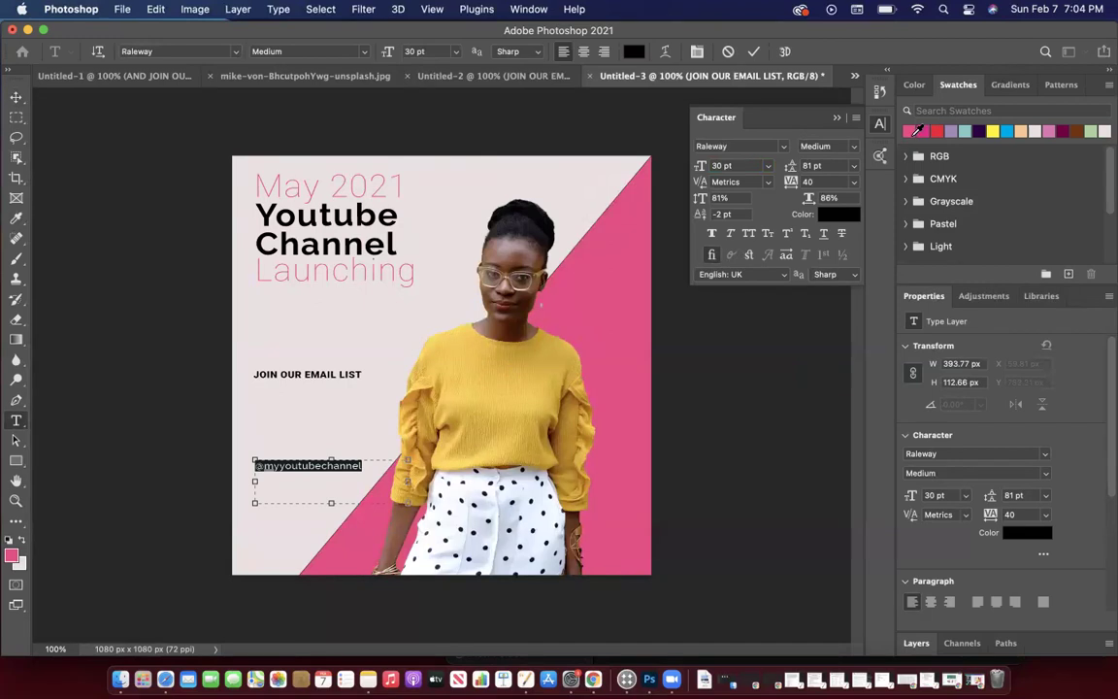
left_click(908, 131)
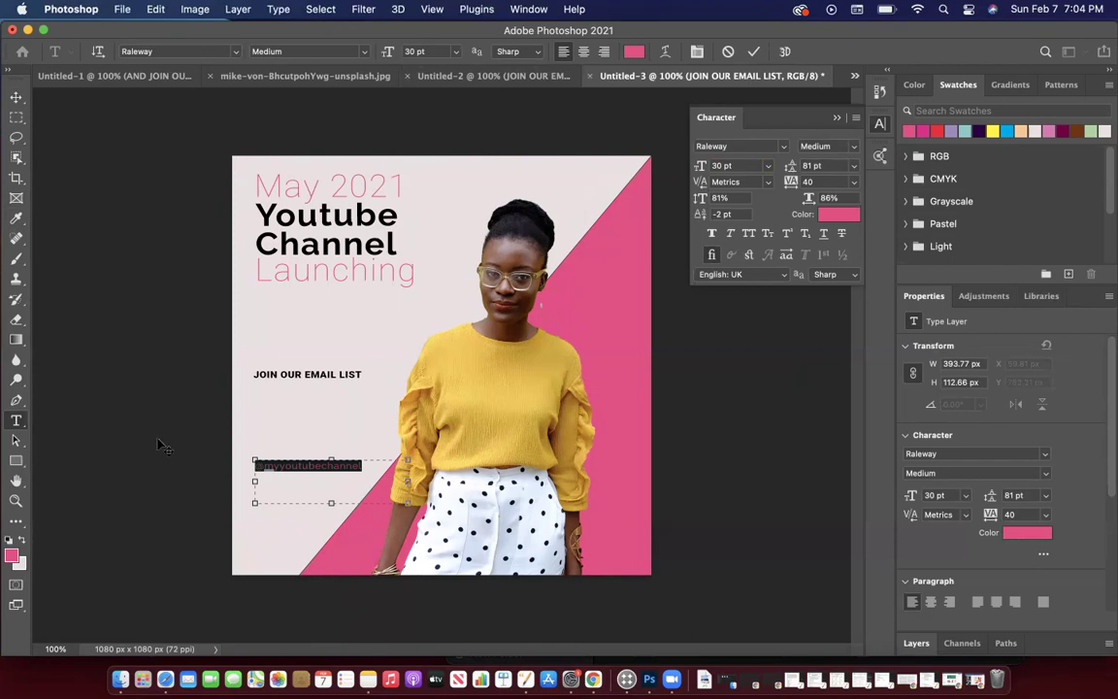
Rotate the handle text about -46° and move it toward the lower-left diagonal edge.
left_click(153, 10)
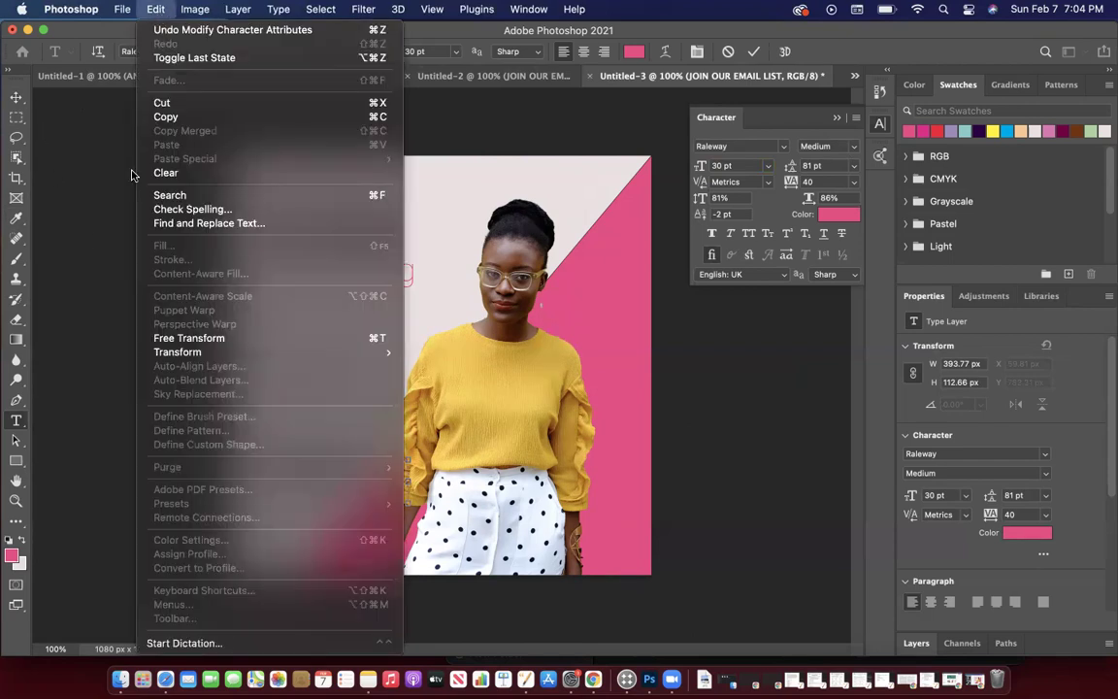
left_click(160, 337)
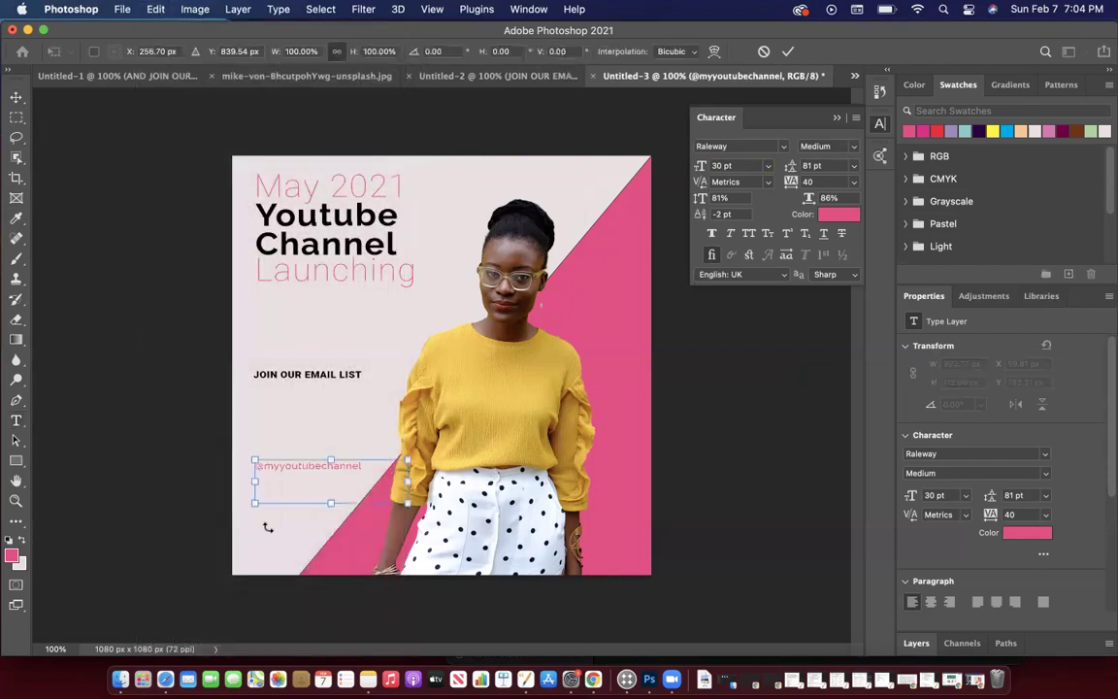
left_click_drag(336, 521, 386, 519)
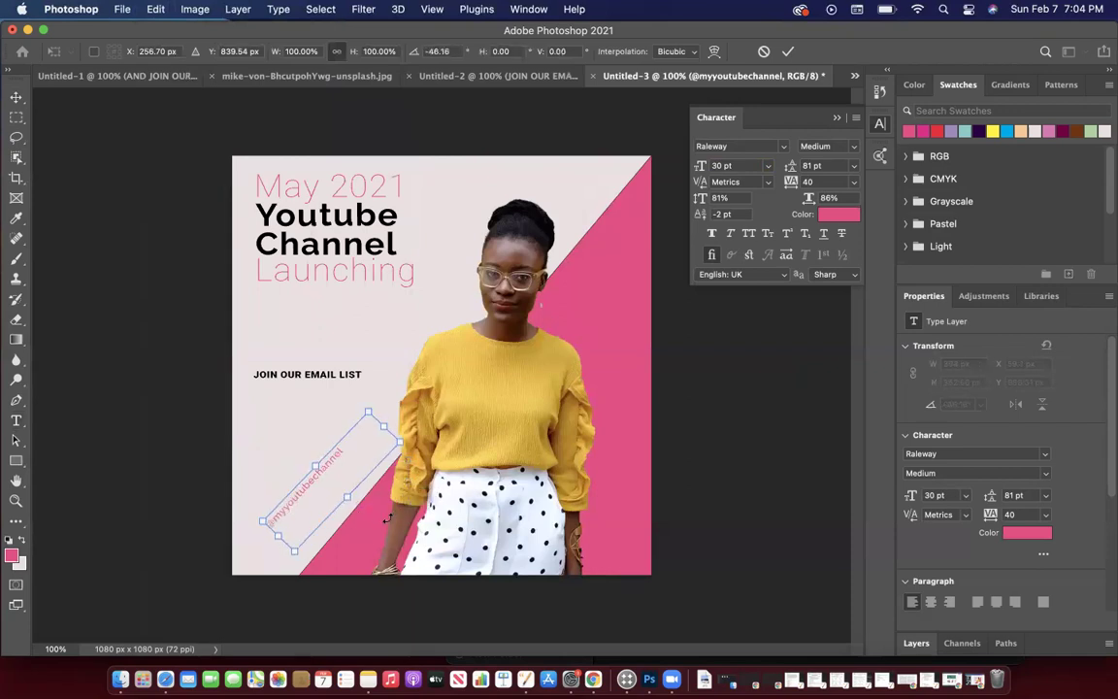
left_click(18, 96)
left_click_drag(330, 470, 359, 489)
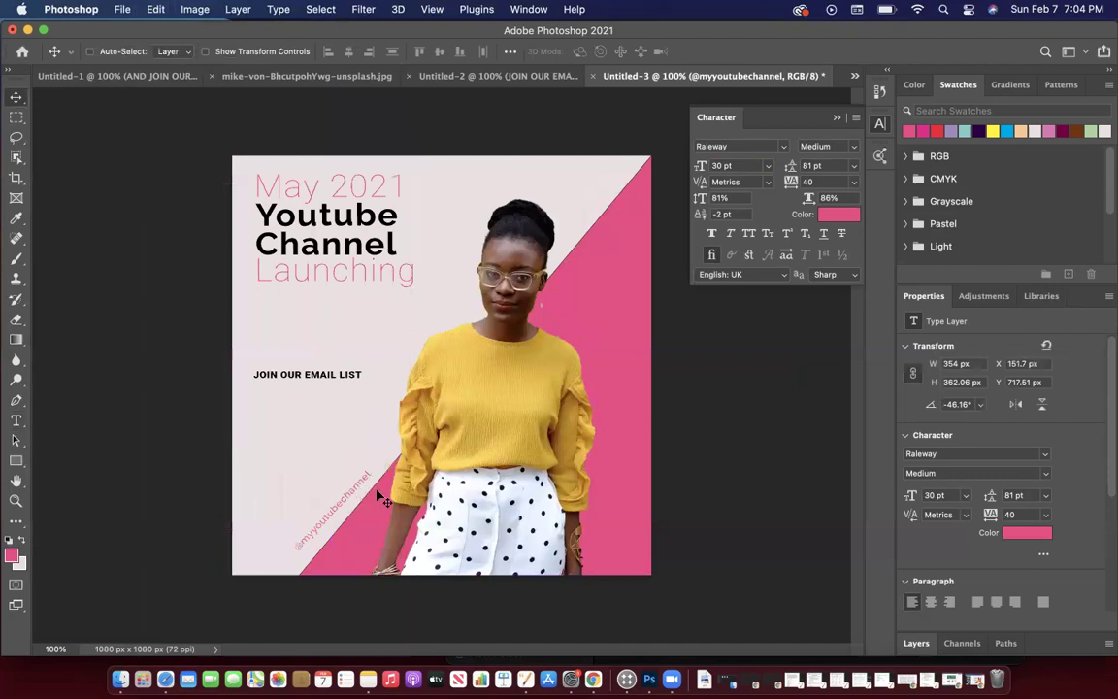
Increase the handle's font size, widen its text box and nudge it about 24 px right.
left_click(17, 420)
left_click(347, 491)
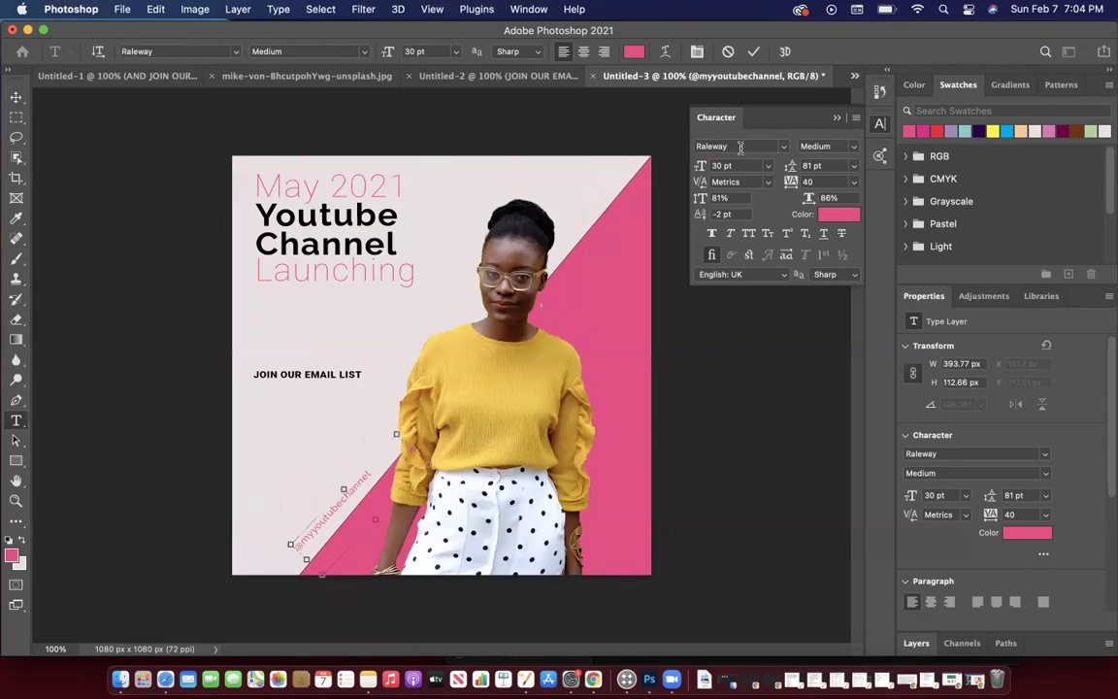
left_click(702, 162)
type("3")
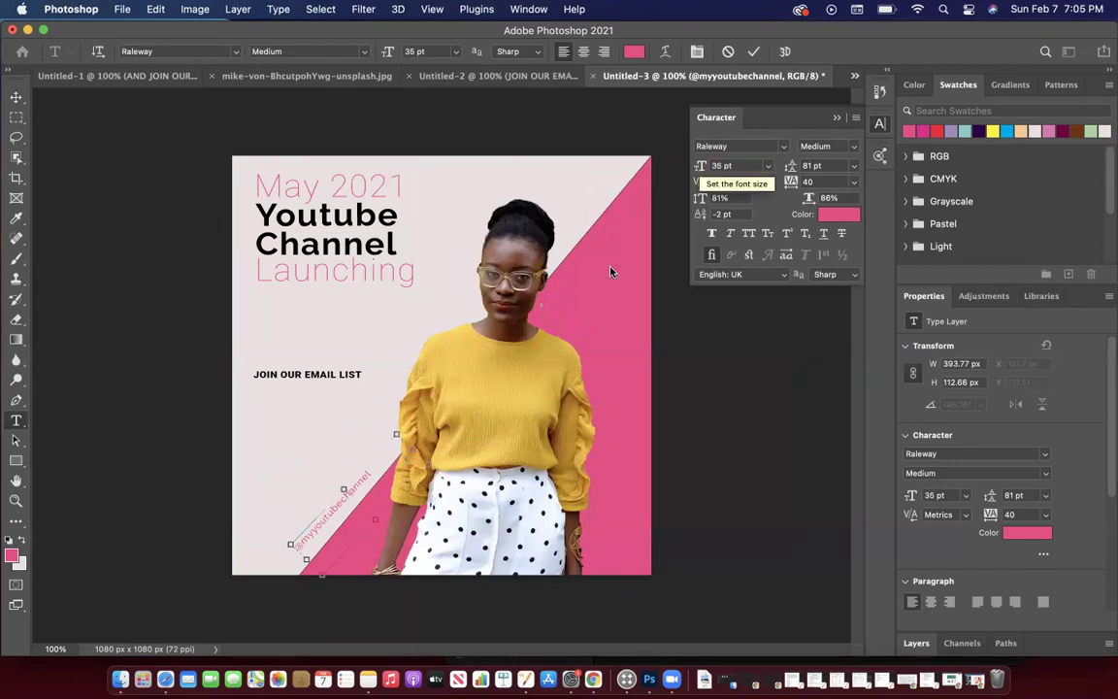
left_click_drag(394, 433, 324, 458)
left_click_drag(301, 546, 283, 562)
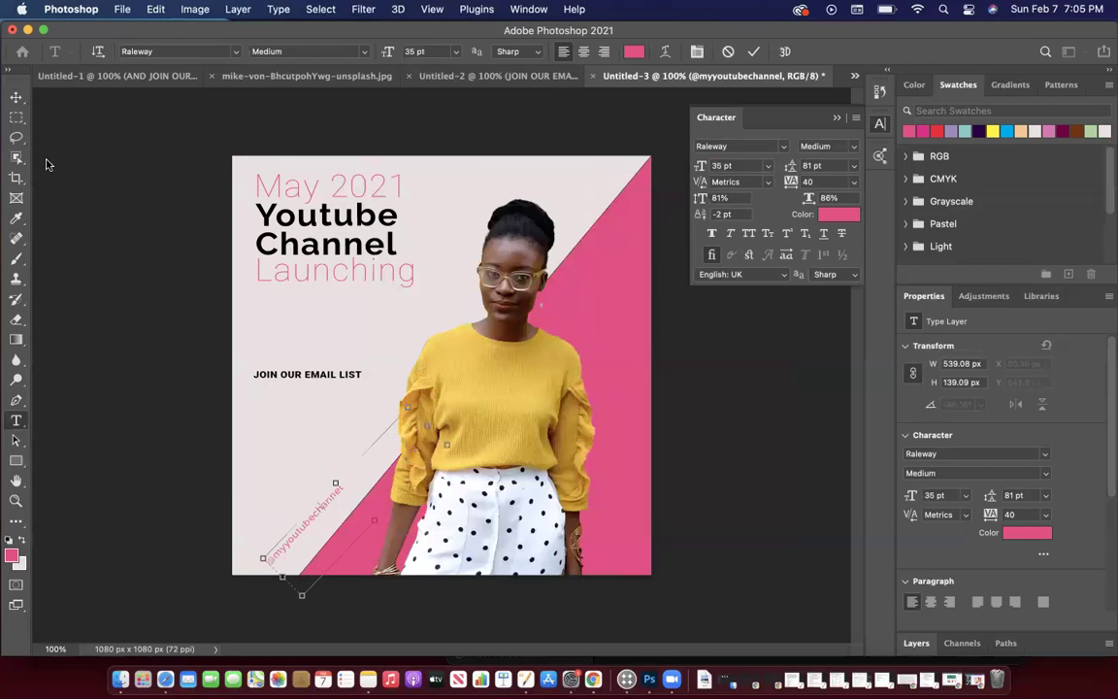
left_click(17, 97)
left_click_drag(322, 502, 350, 501)
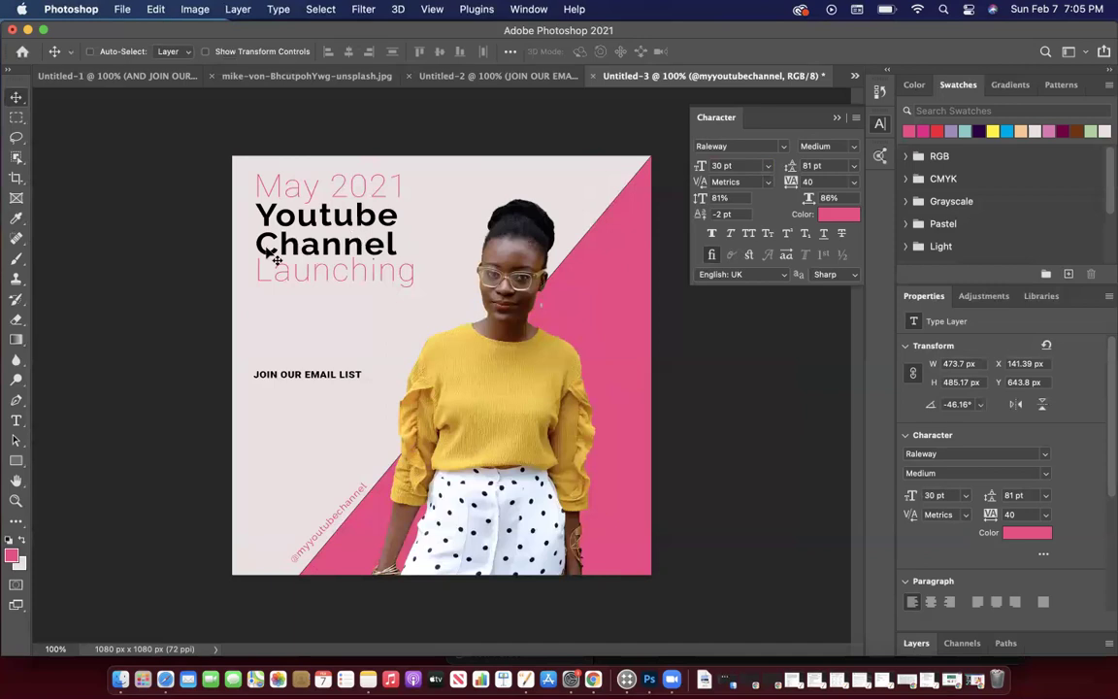
left_click(16, 462)
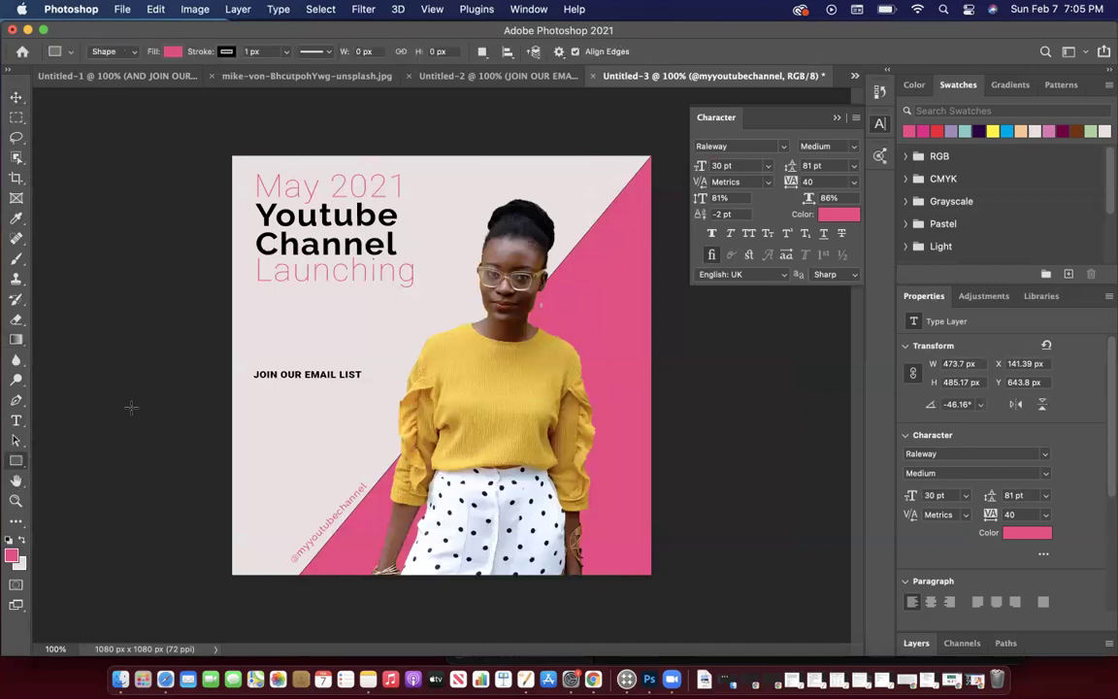
right_click(17, 462)
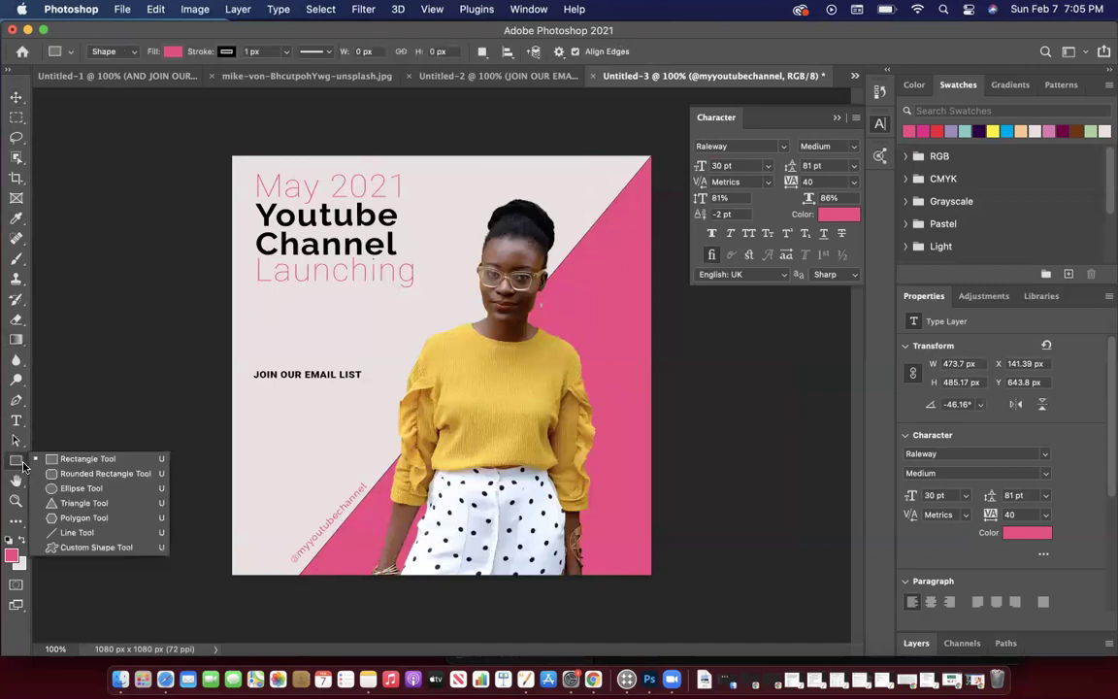
left_click(68, 454)
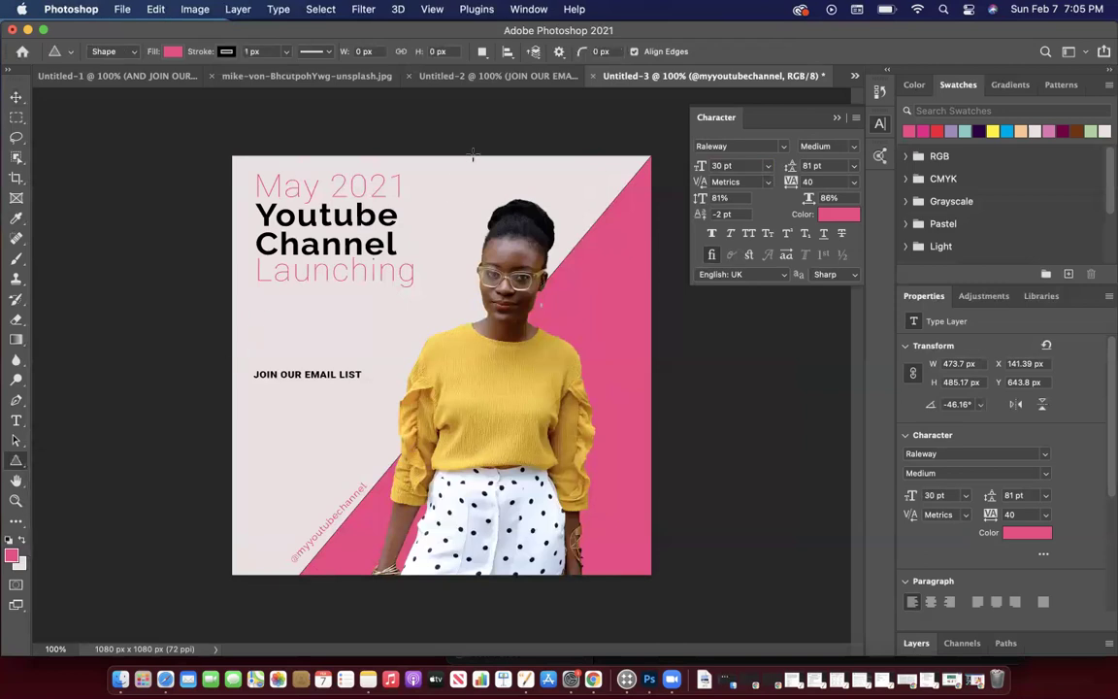
left_click_drag(439, 182, 409, 199)
left_click_drag(533, 173, 560, 198)
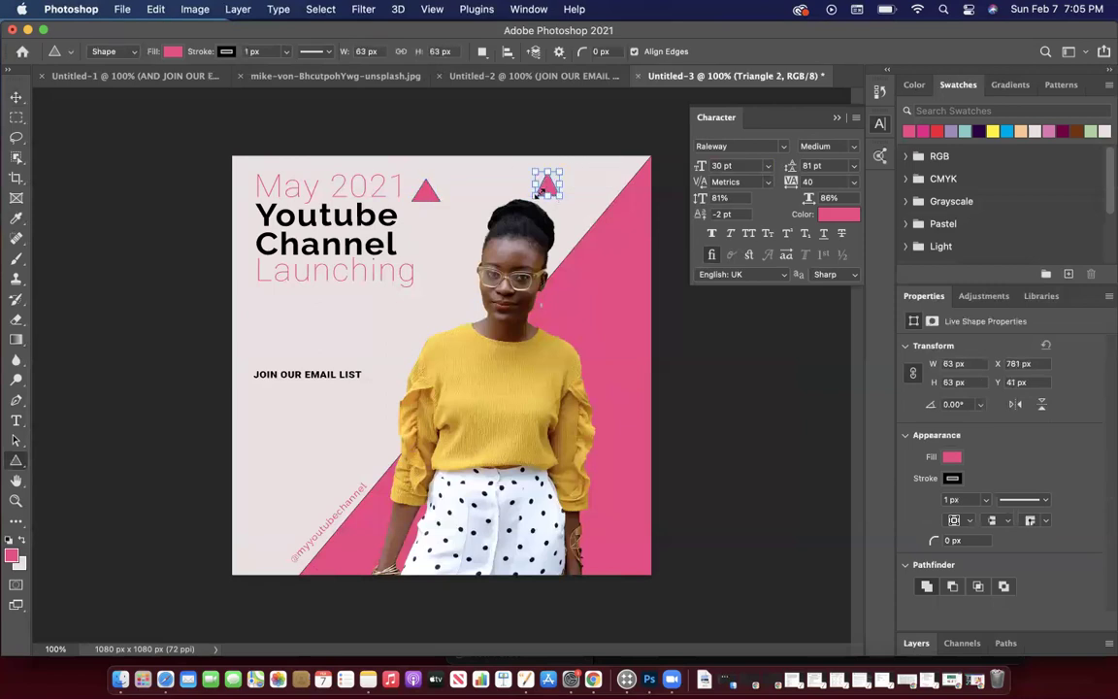
left_click_drag(266, 318, 297, 338)
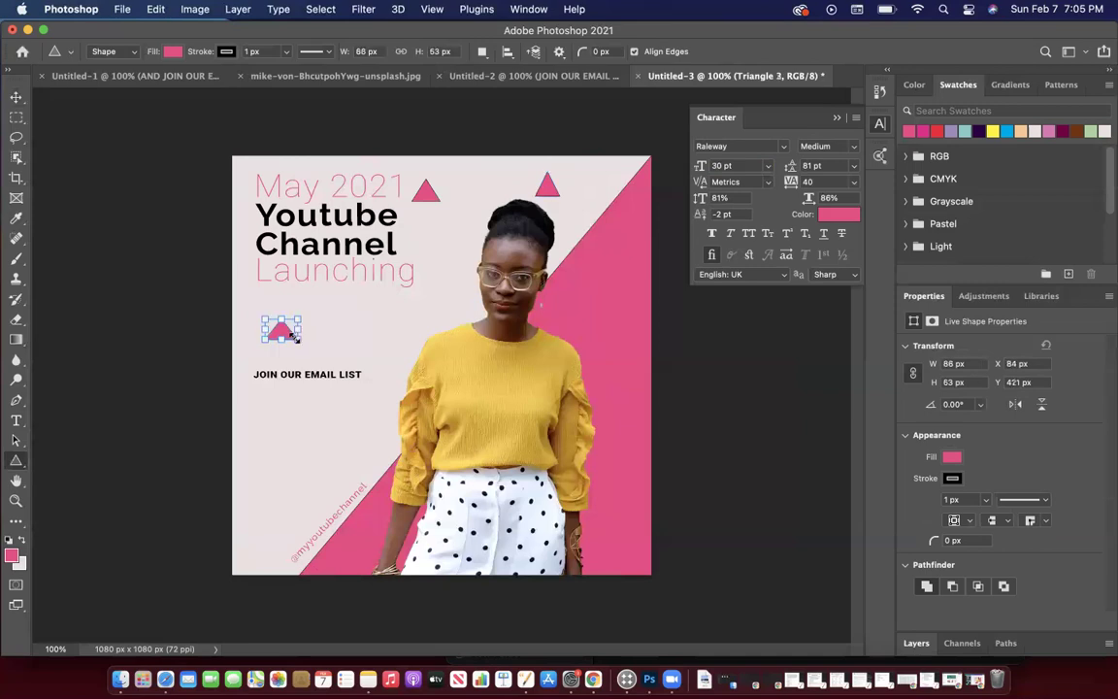
key("super+z")
key("super+z")
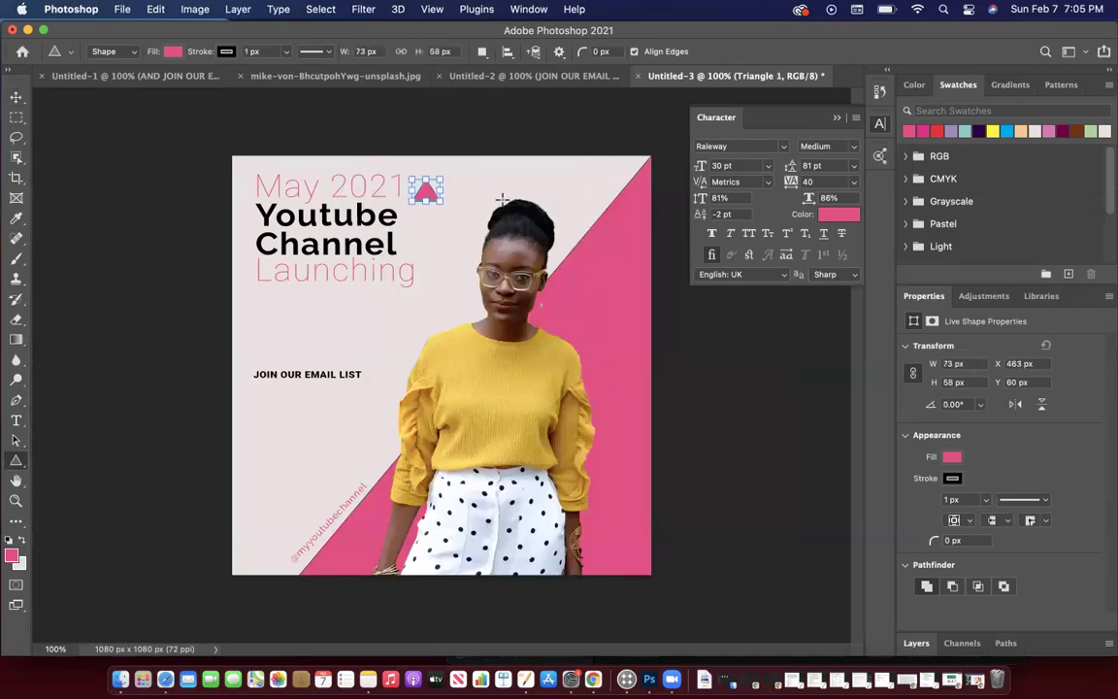
key("super+z")
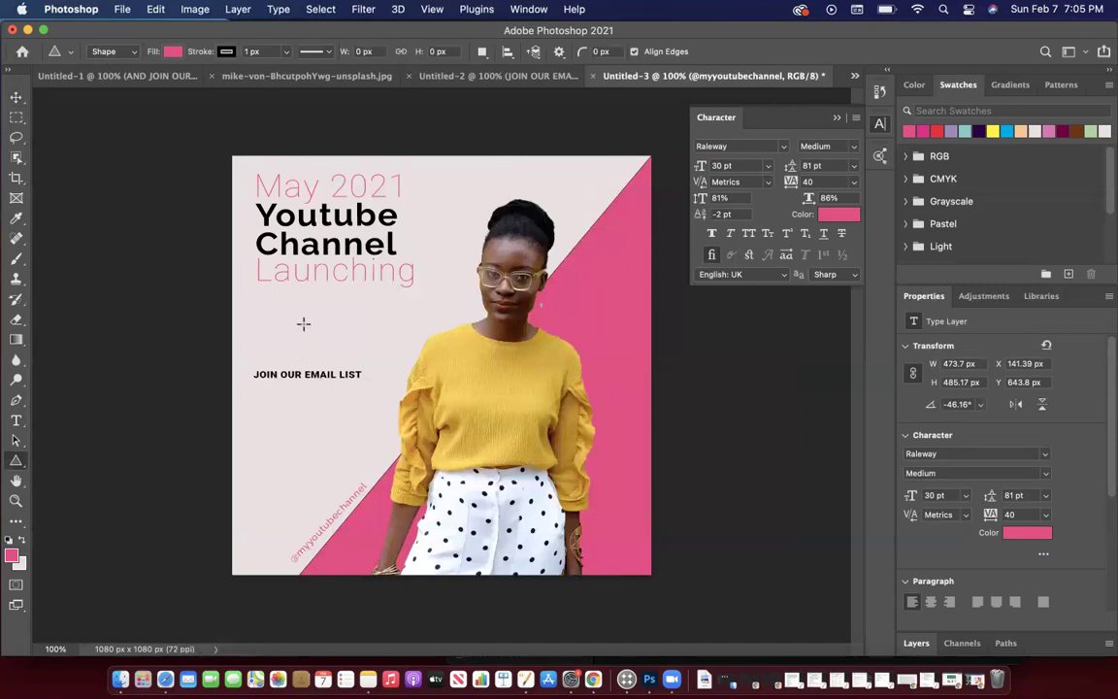
left_click(15, 97)
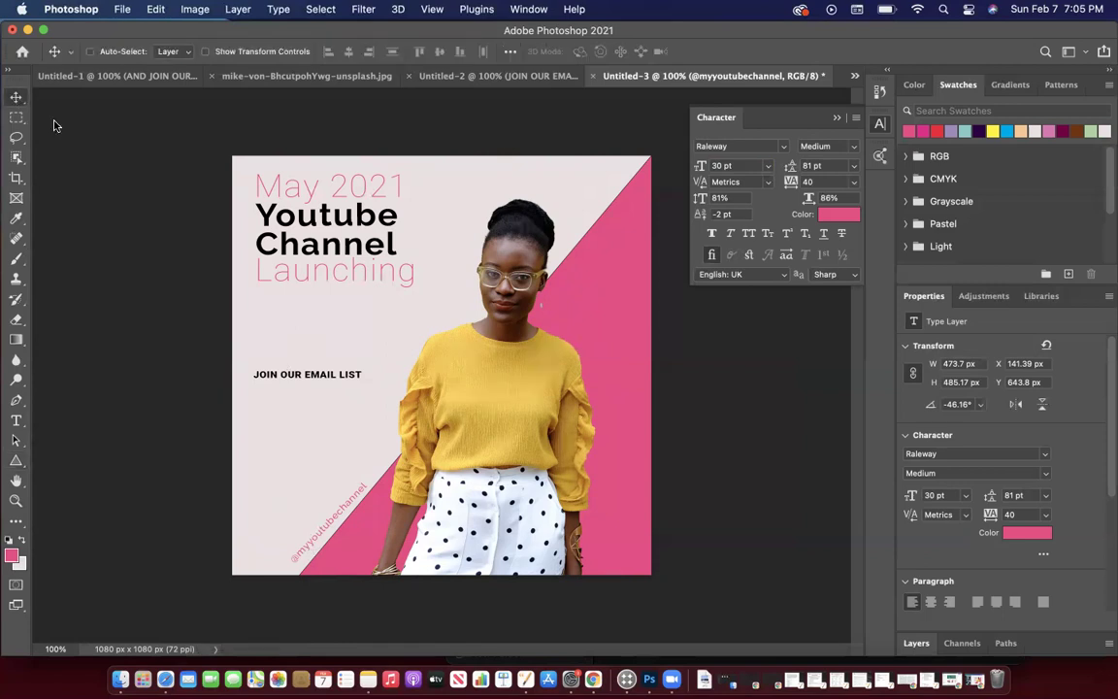
Change the JOIN OUR EMAIL LIST text's font to Roboto with the Thin weight.
left_click(16, 420)
left_click(328, 373)
key("super+a")
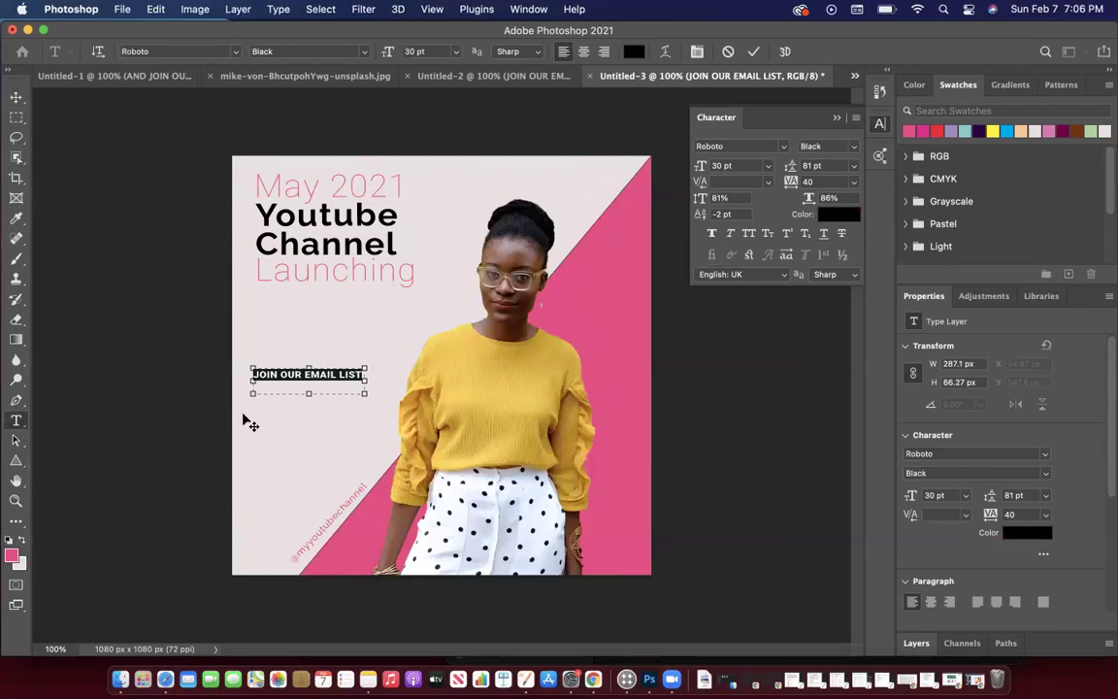
left_click(236, 51)
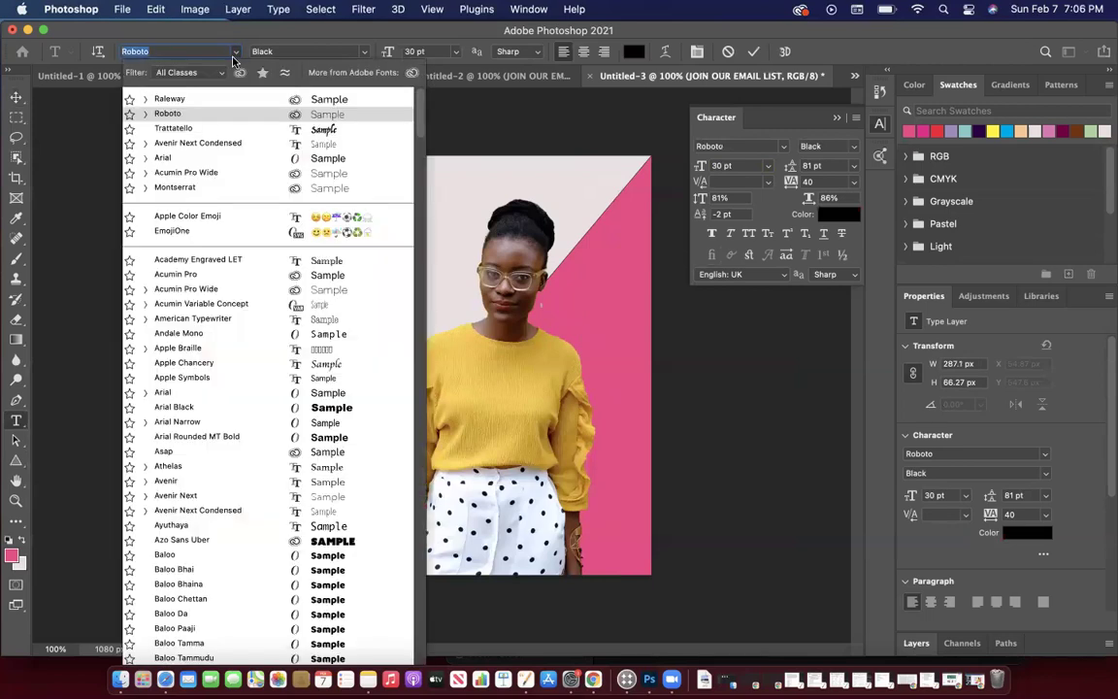
left_click(207, 96)
left_click(207, 52)
left_click(199, 115)
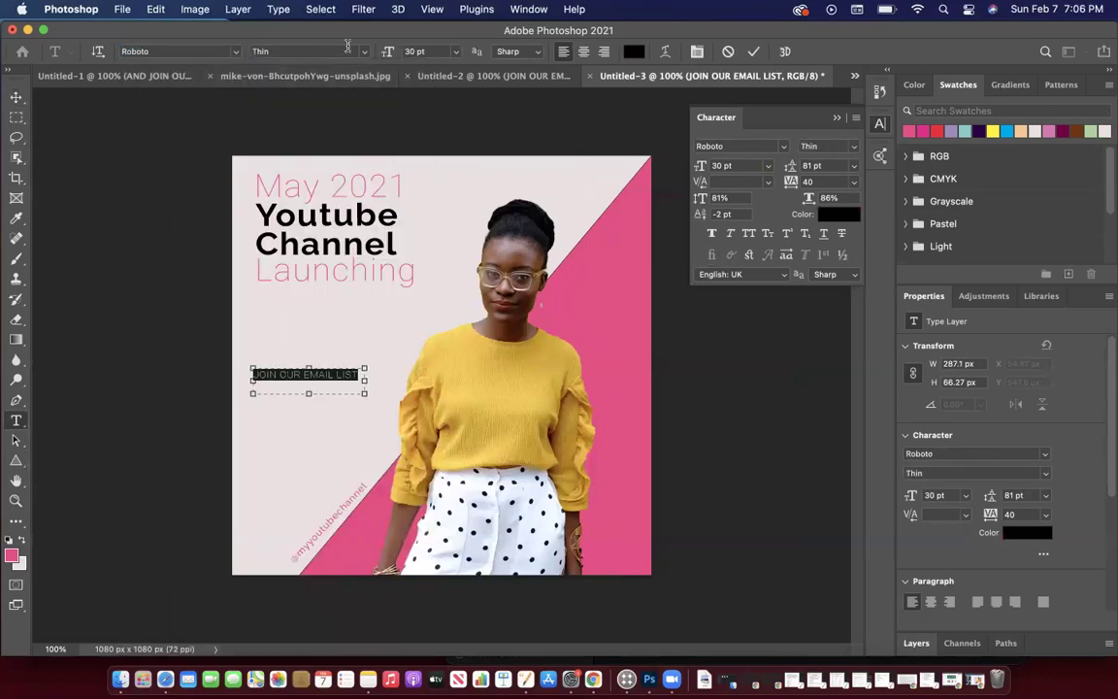
left_click(330, 51)
left_click(15, 95)
left_click(17, 98)
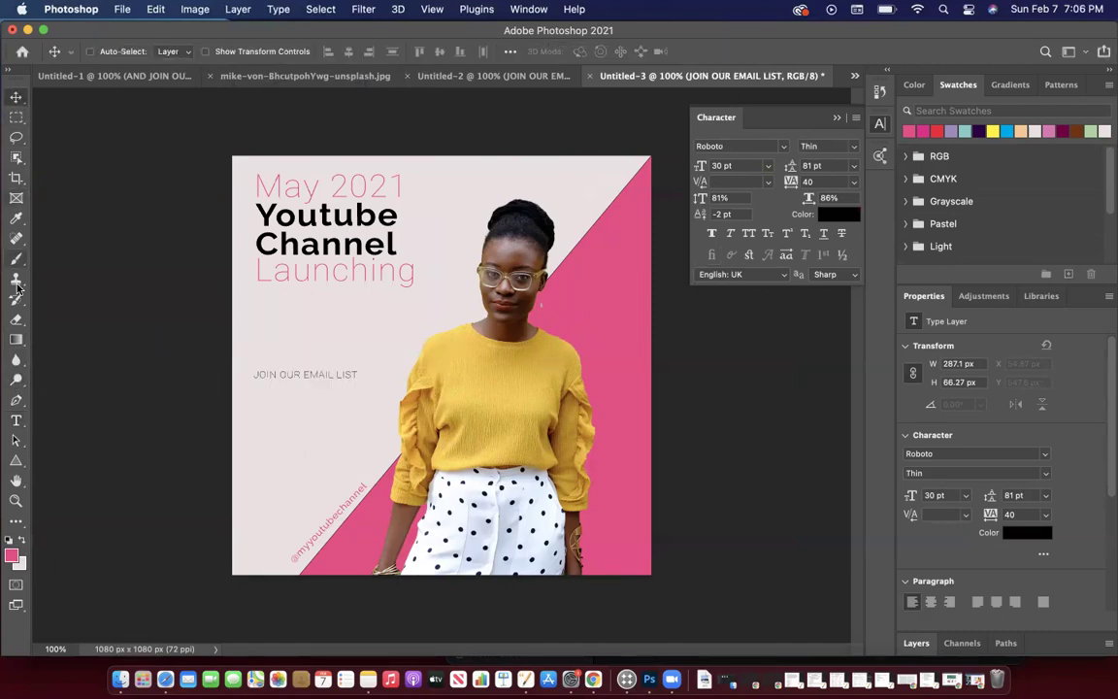
left_click(15, 420)
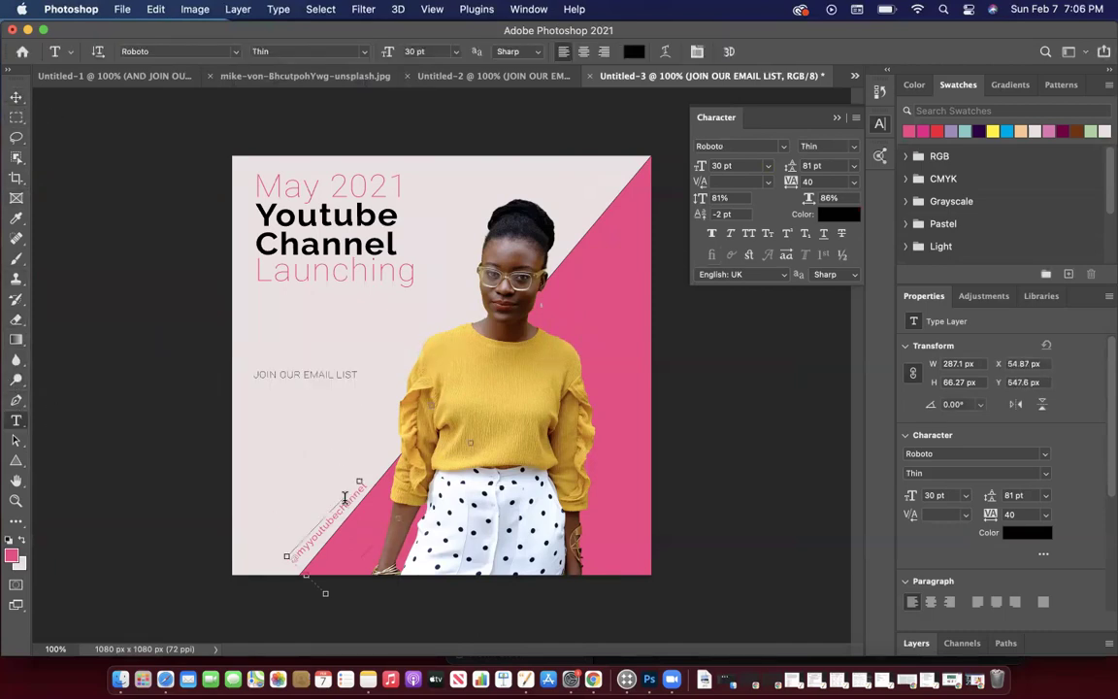
double_click(349, 493)
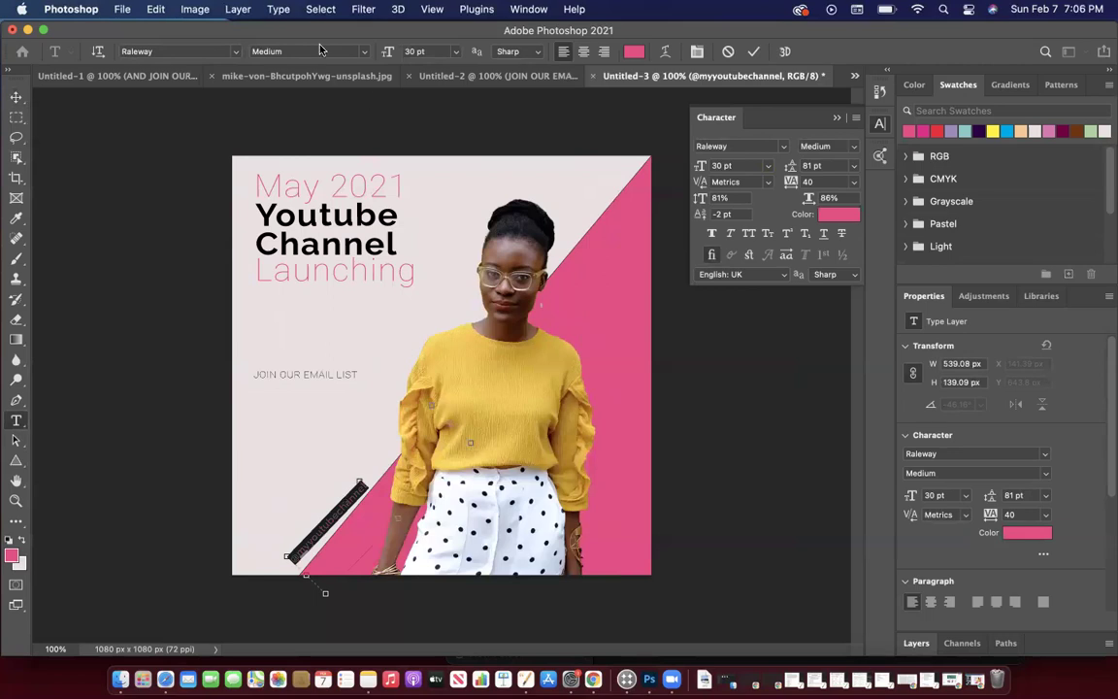
left_click(238, 54)
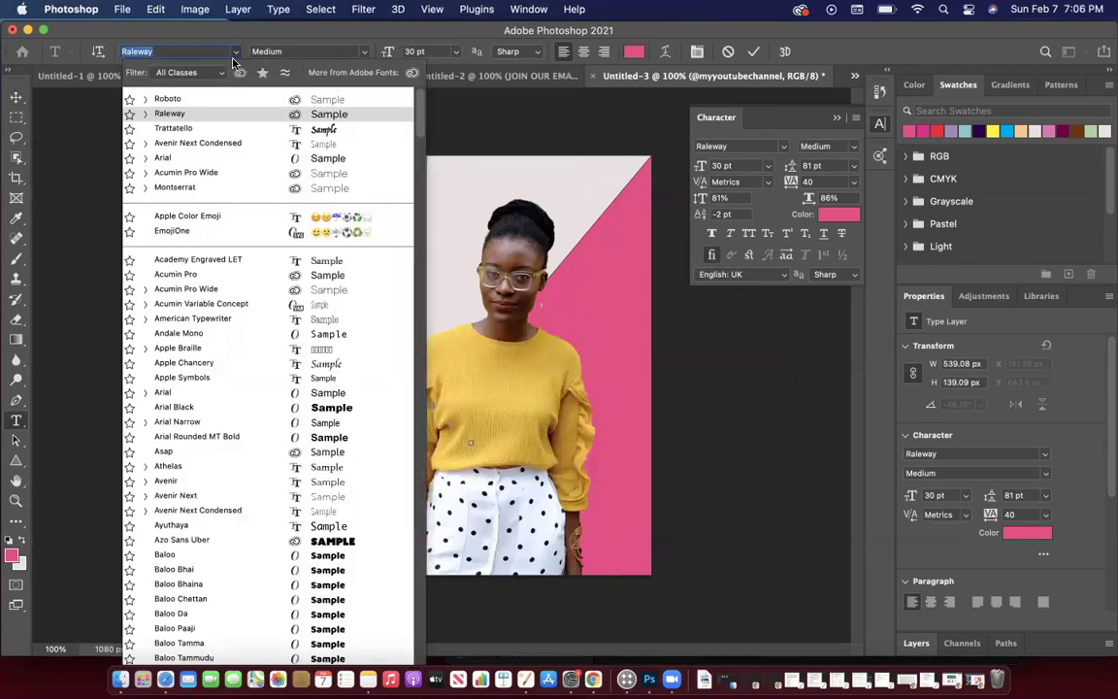
left_click(194, 98)
left_click(367, 51)
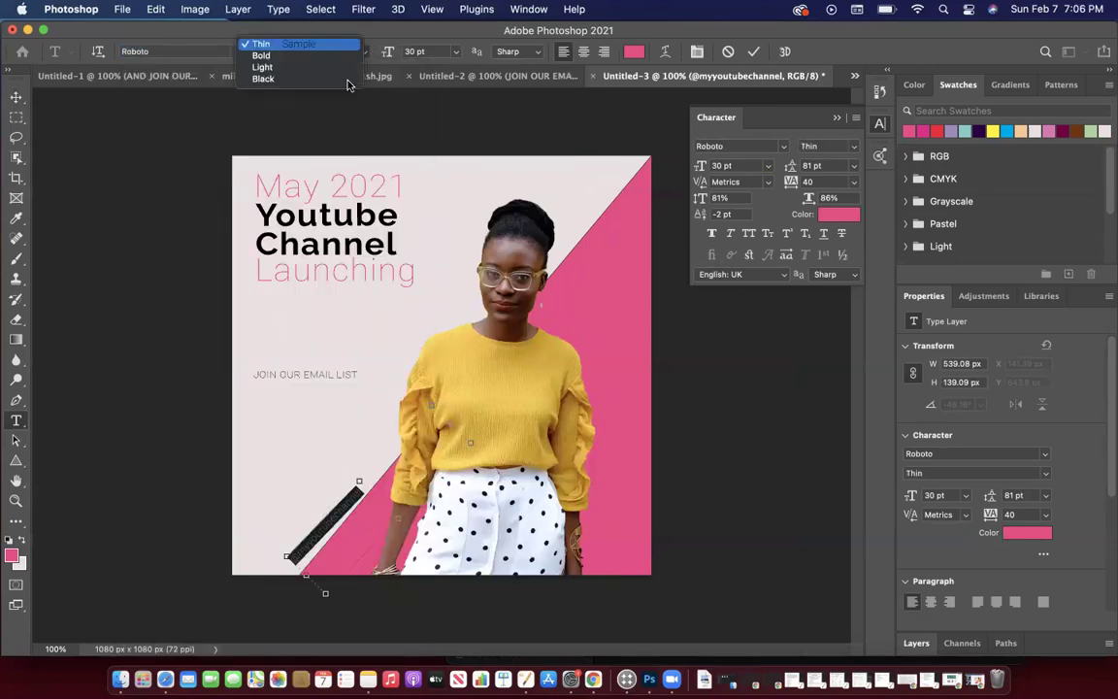
left_click(296, 83)
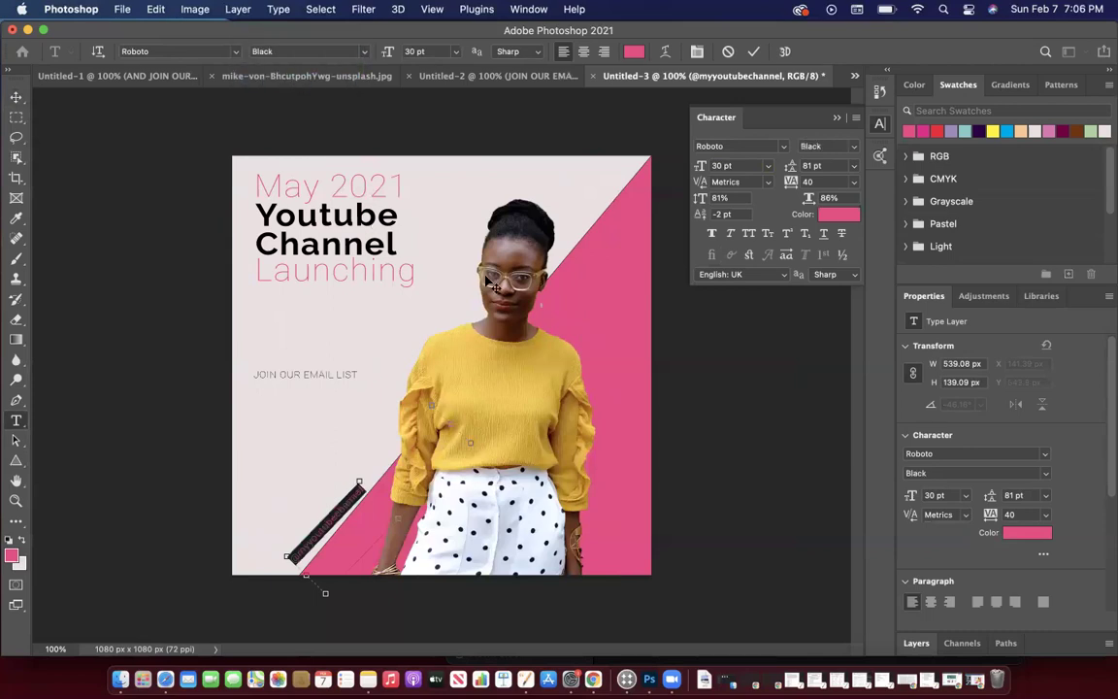
left_click(709, 166)
type("40")
key("Return")
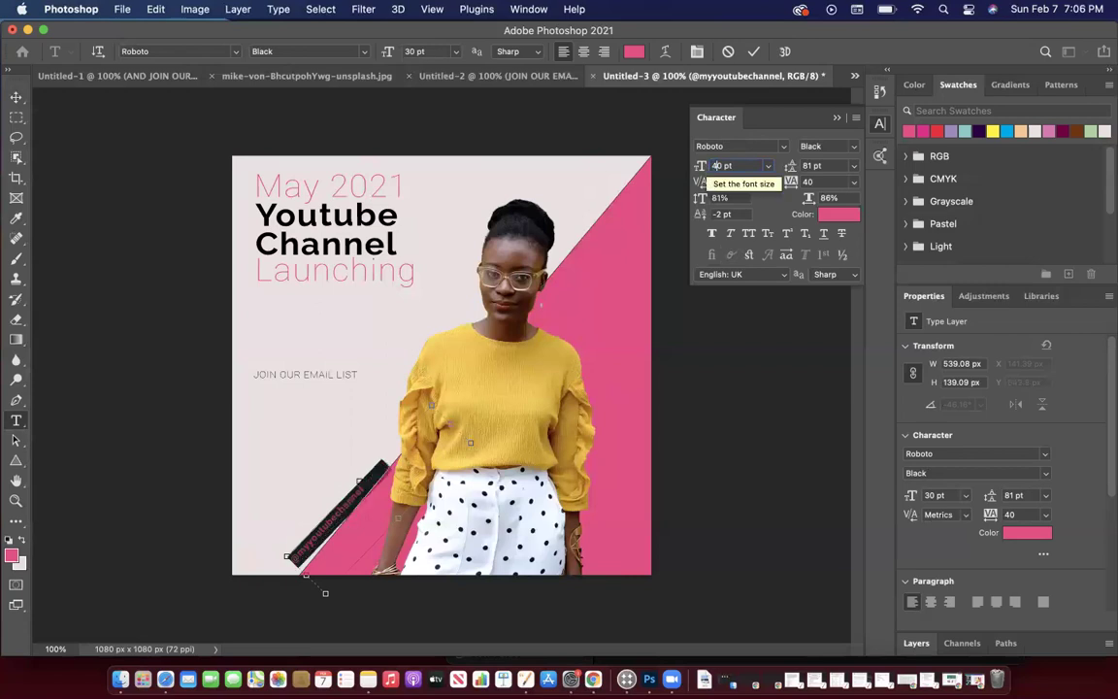
Shift the handle slightly left along the diagonal edge.
left_click(16, 97)
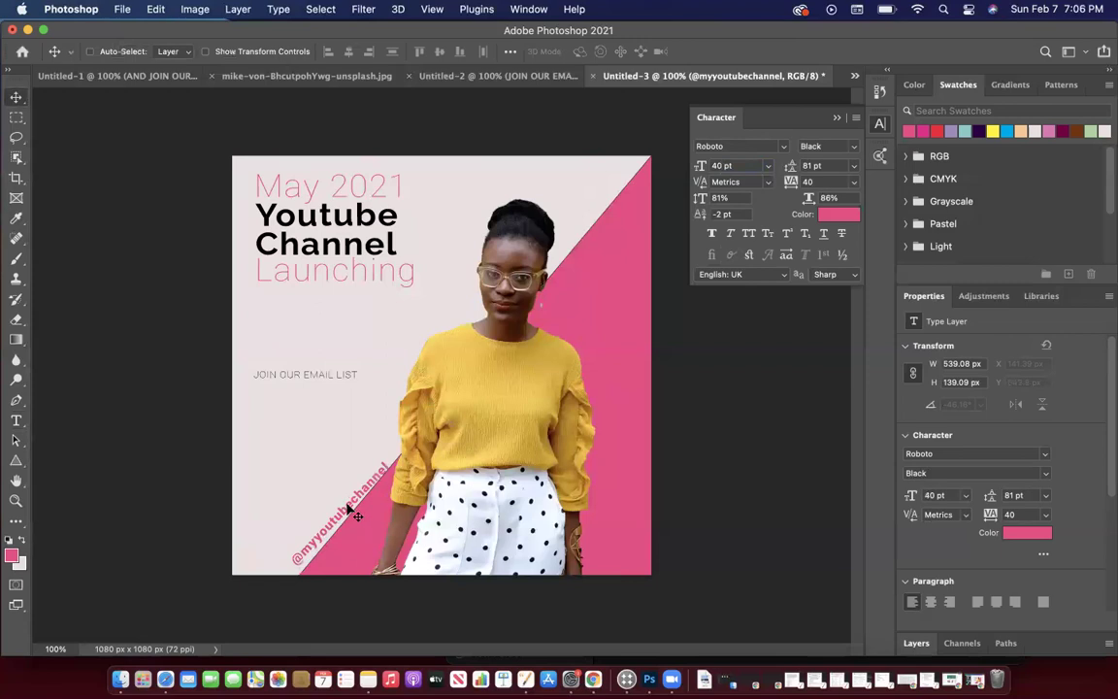
left_click_drag(352, 502, 340, 505)
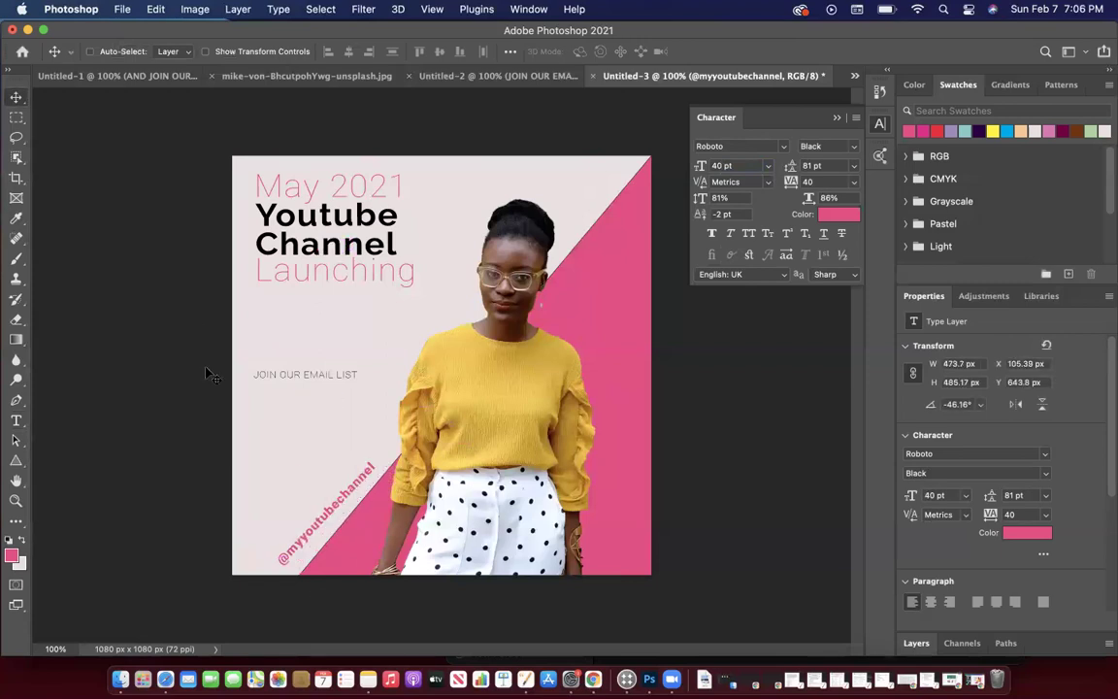
left_click(154, 9)
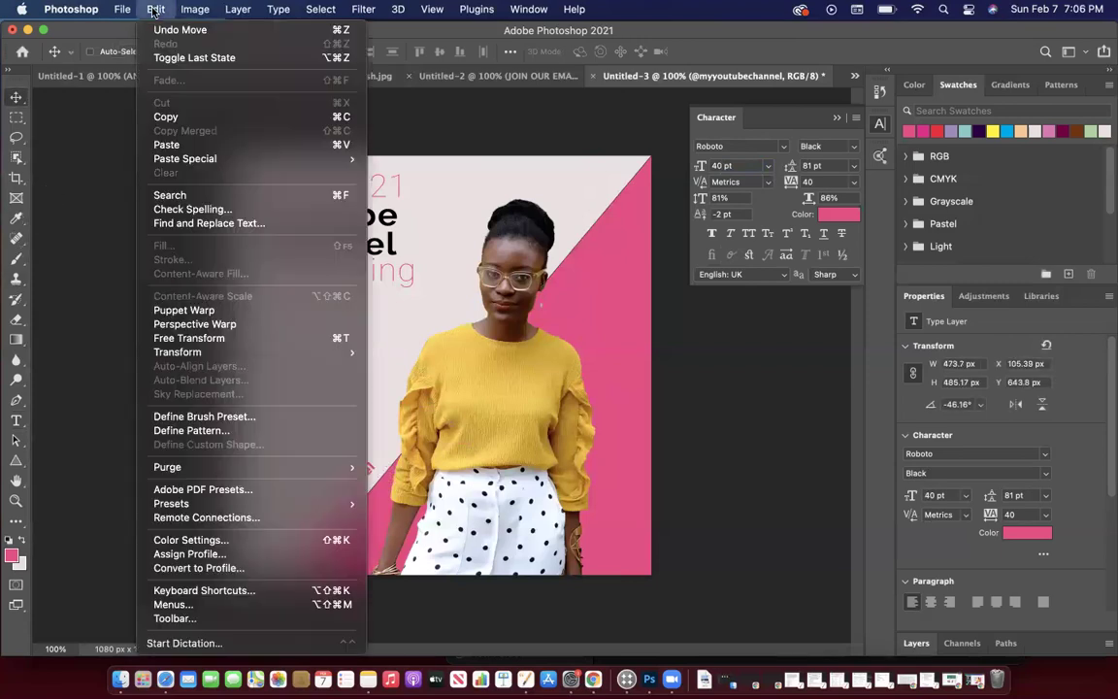
Rotate the handle a few more degrees to -48.74° and shift it 22 px right.
left_click(178, 338)
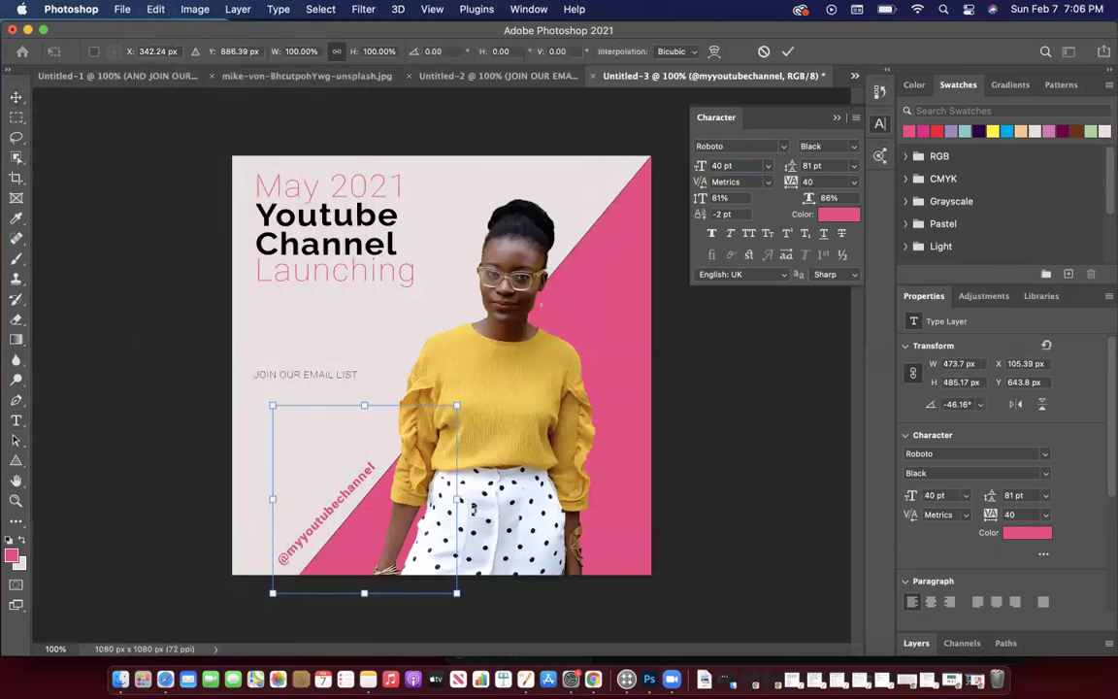
left_click_drag(467, 408, 462, 400)
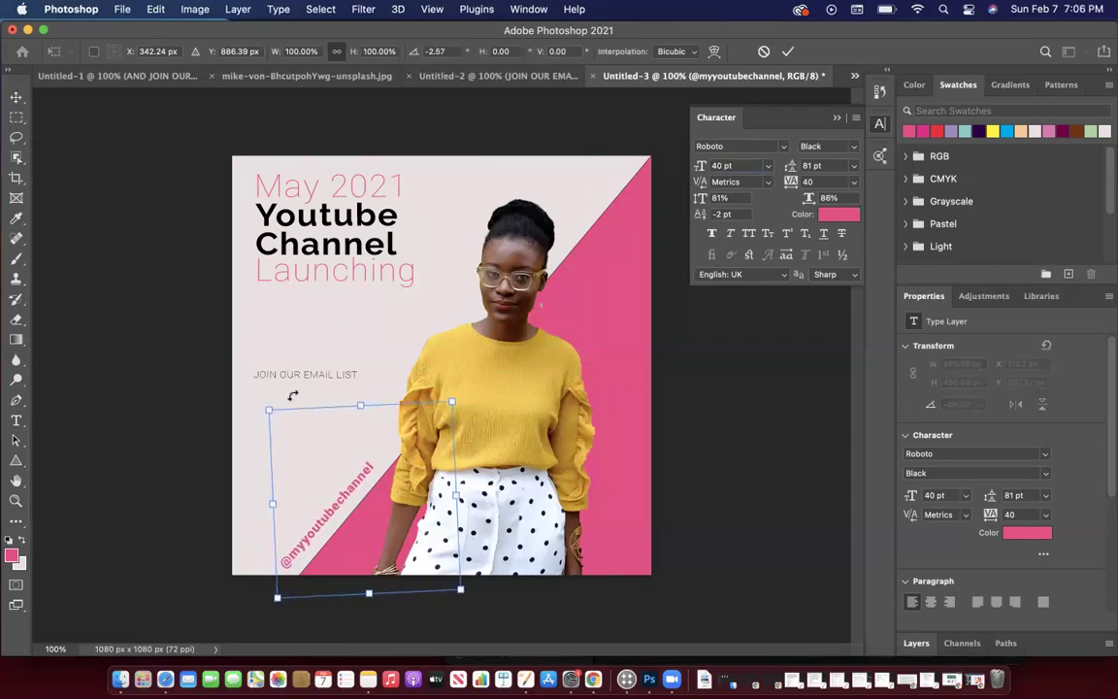
left_click(15, 97)
left_click_drag(361, 485, 365, 482)
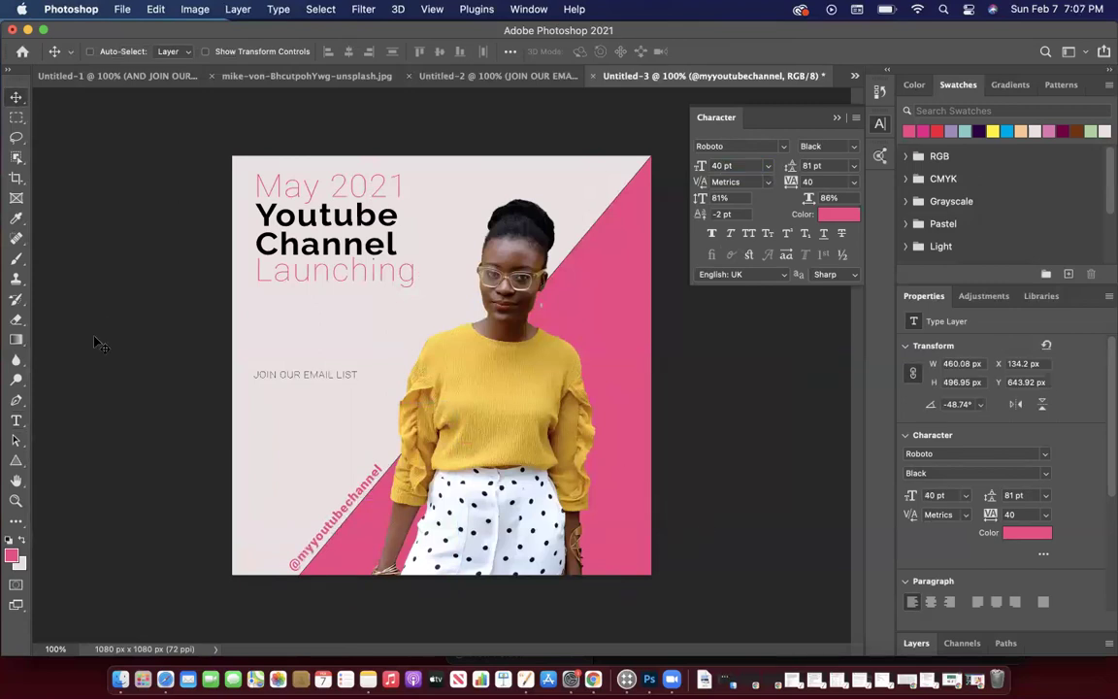
Select the whole JOIN OUR EMAIL LIST line and switch its Roboto weight to Light.
left_click(15, 421)
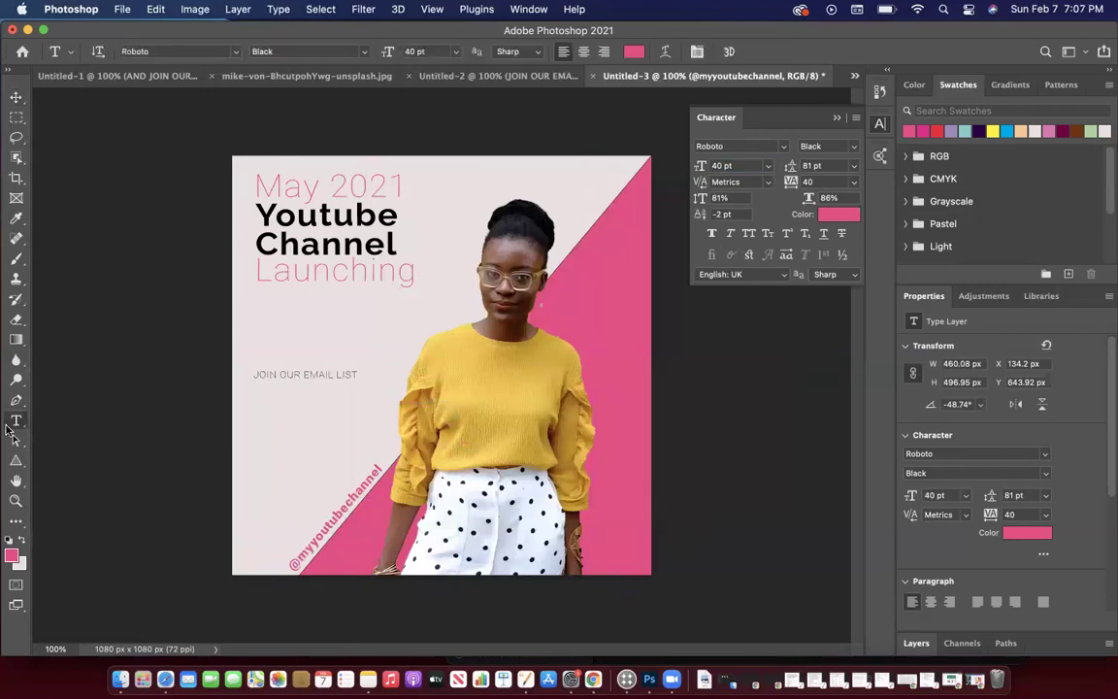
left_click(310, 373)
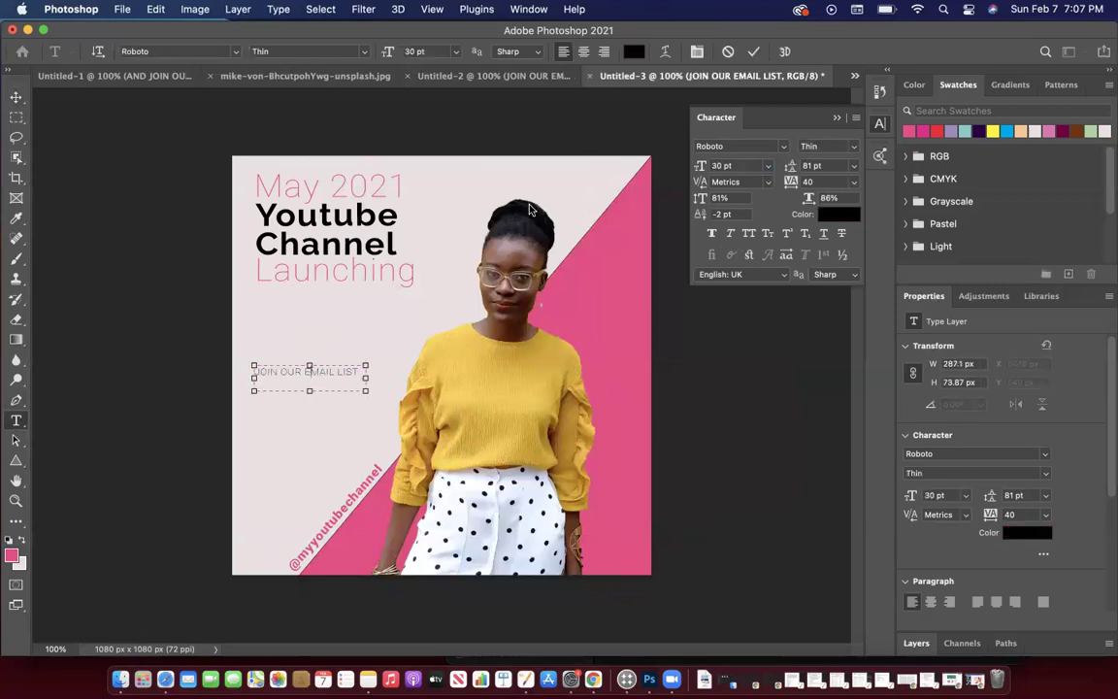
left_click(850, 146)
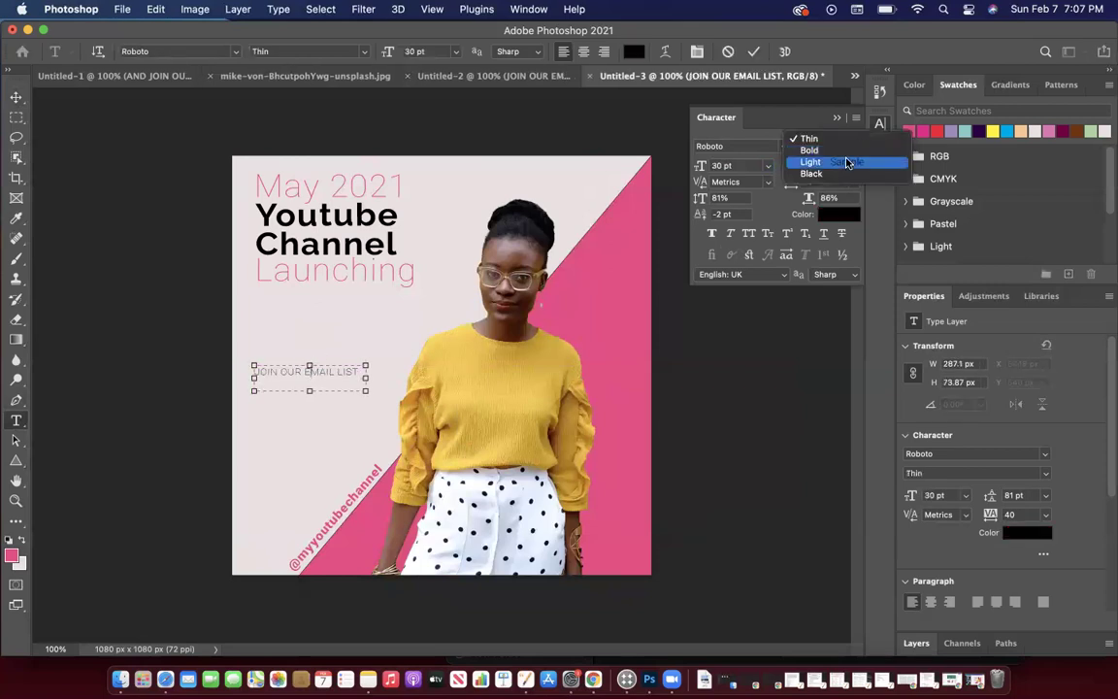
left_click(846, 162)
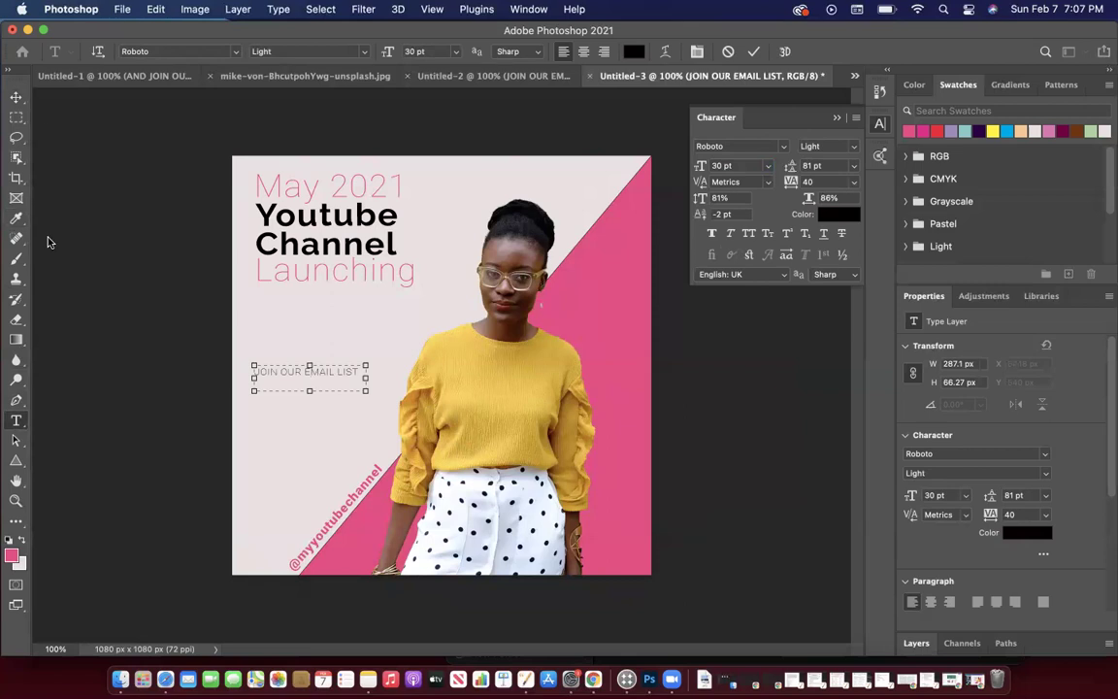
triple_click(329, 371)
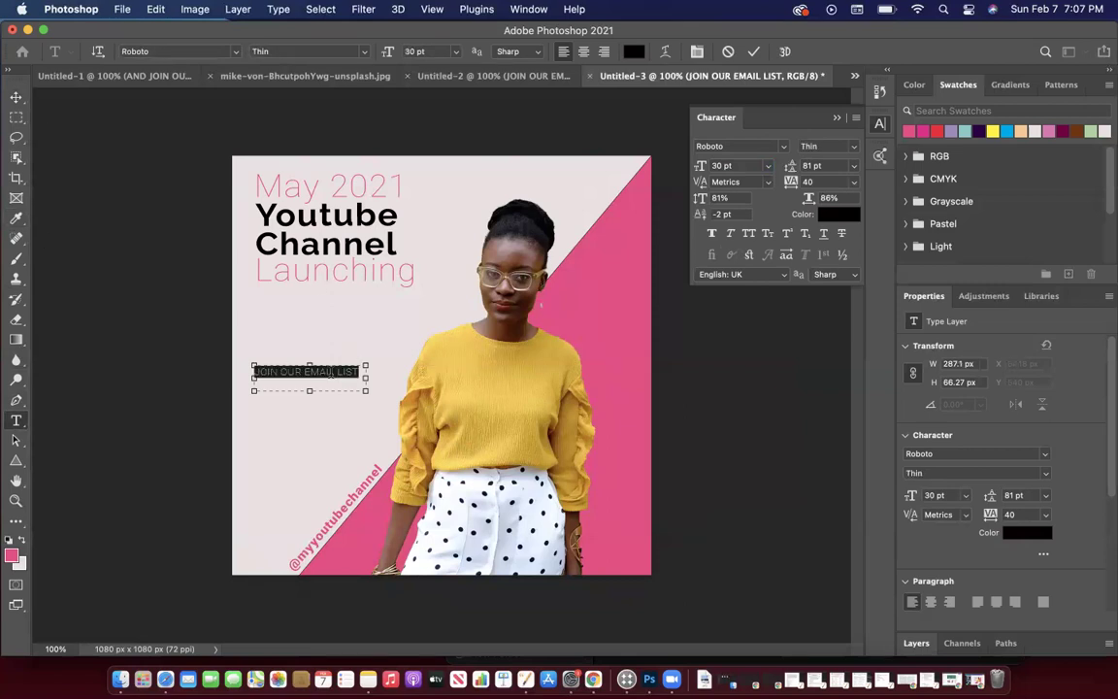
left_click(853, 145)
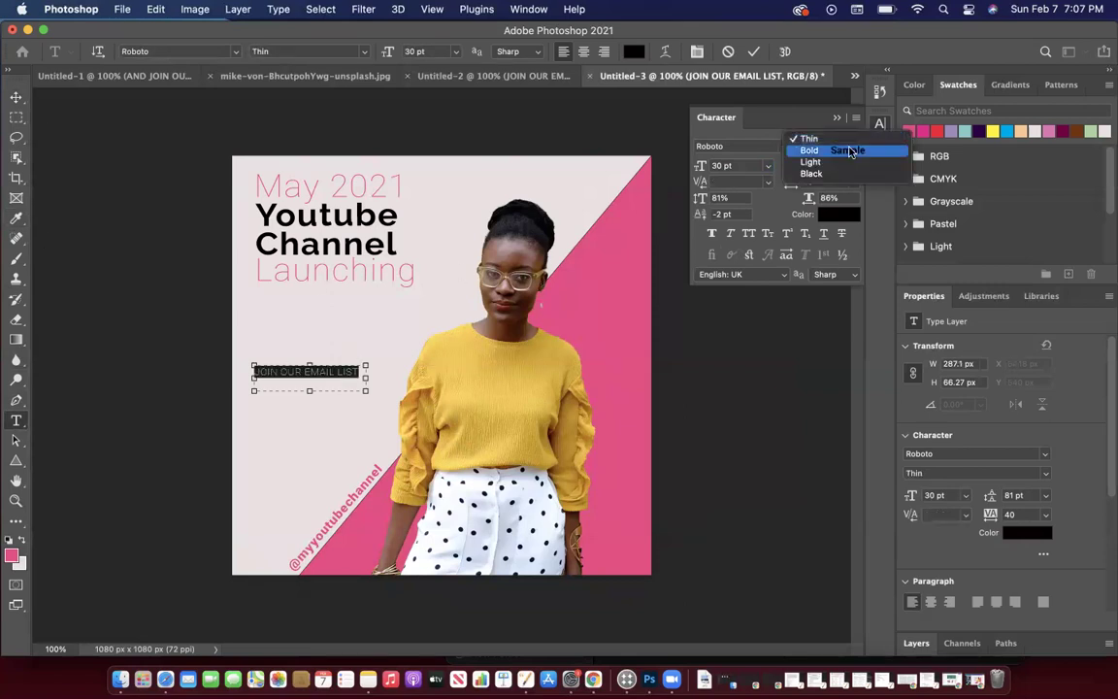
left_click(844, 162)
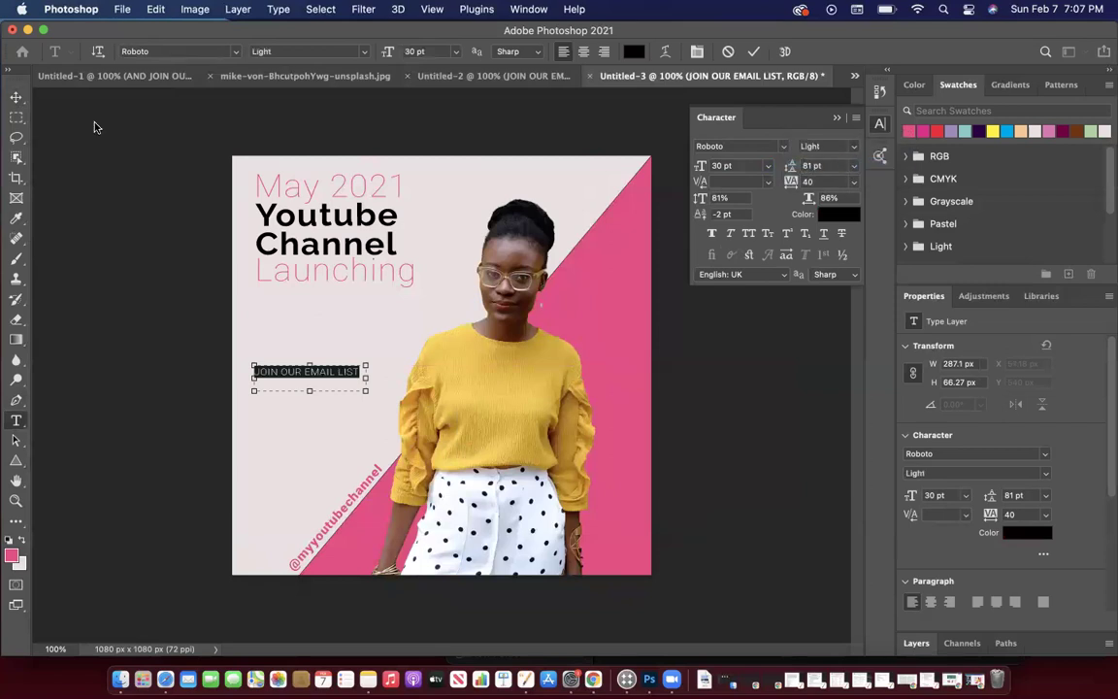
left_click(16, 99)
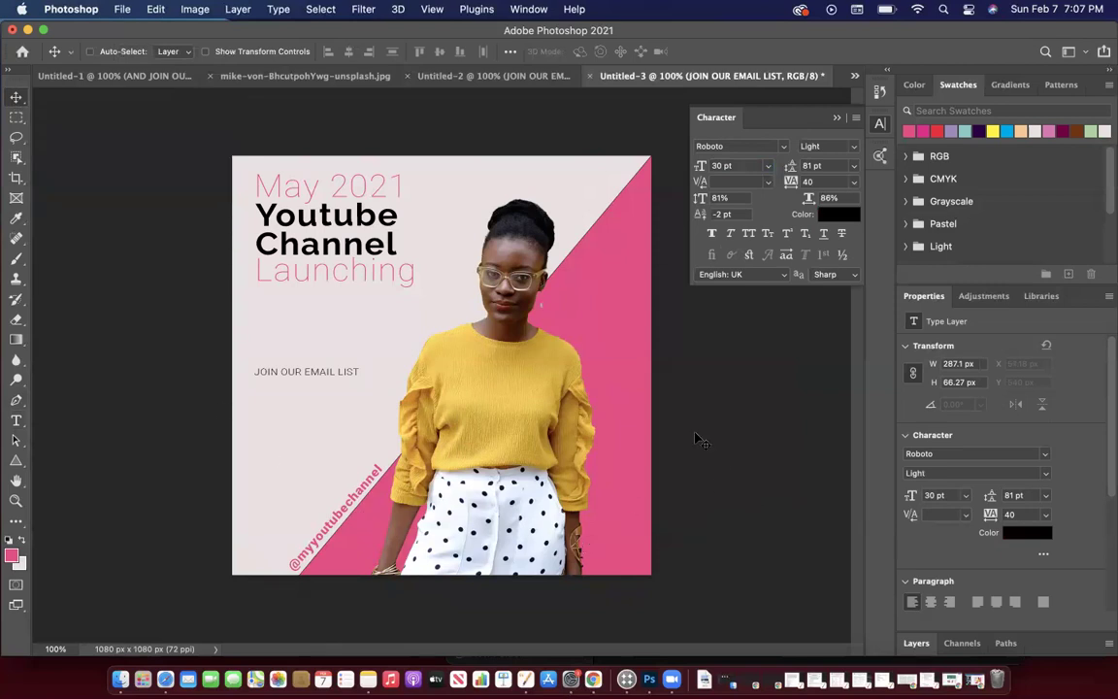
Lower the JOIN OUR EMAIL LIST line 12 px and screenshot the poster artwork.
left_click_drag(317, 377, 314, 392)
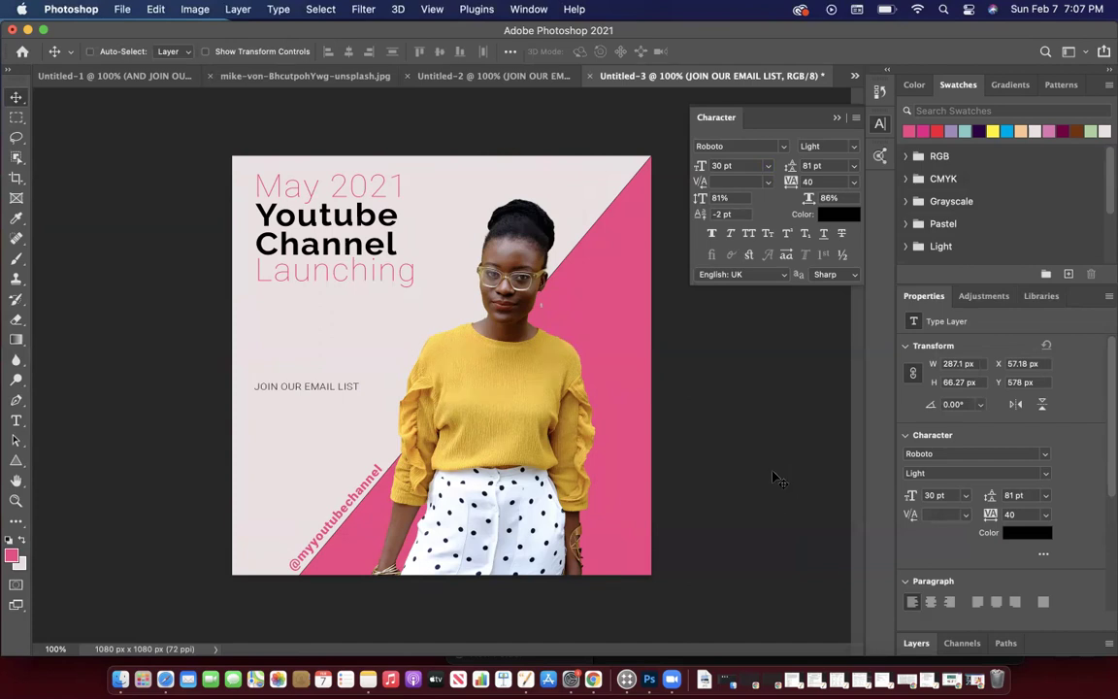
key("super")
left_click_drag(210, 143, 652, 578)
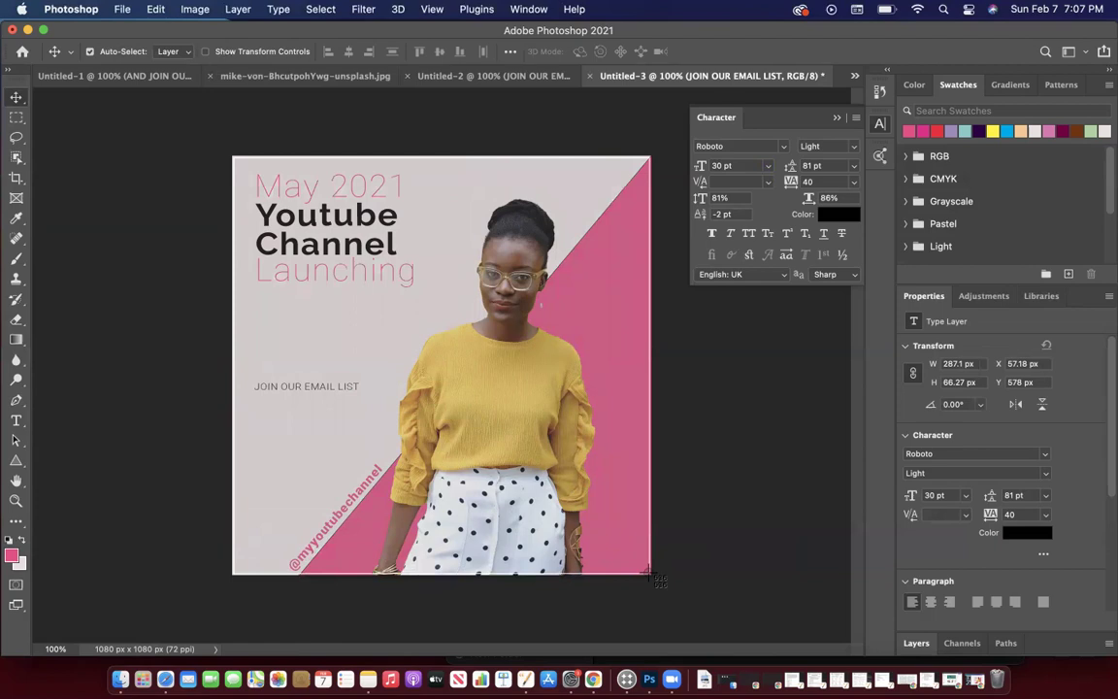
key("super+shift+3")
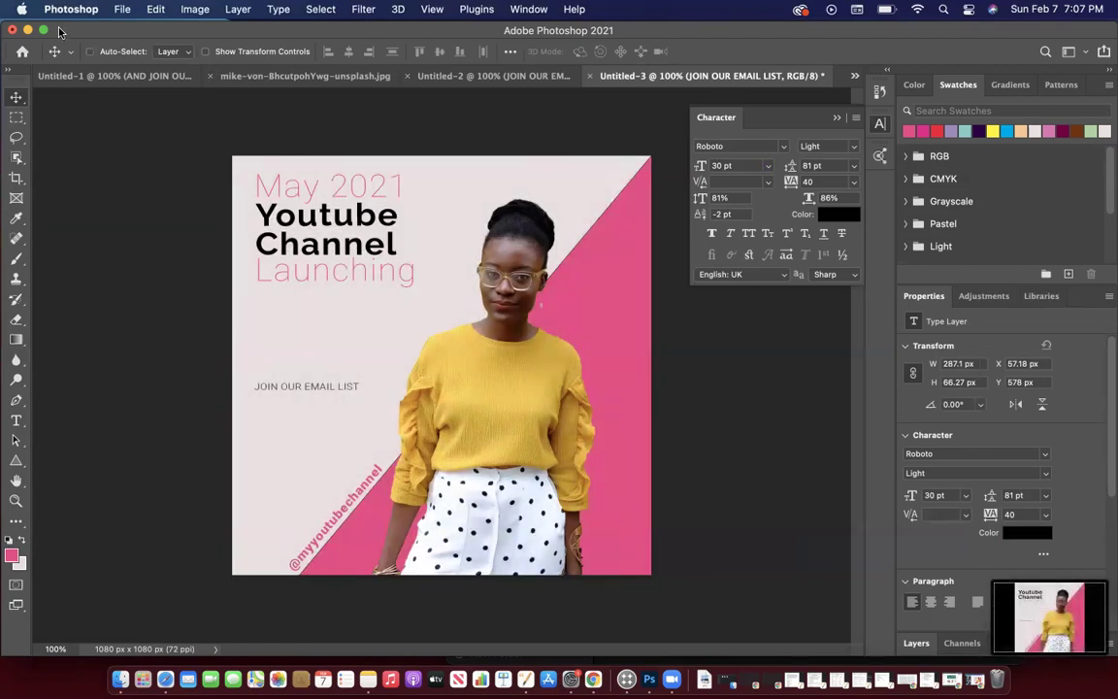
Upload the 7.07.57 PM poster screenshot from the Desktop into Canva's Uploads.
left_click(28, 30)
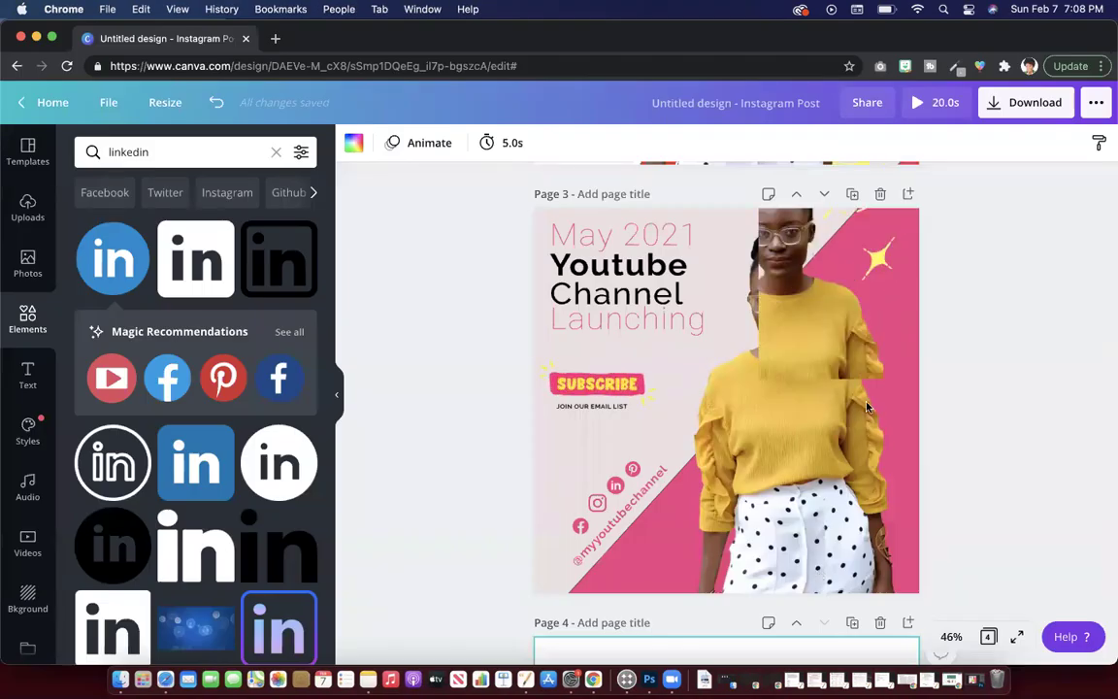
scroll(868, 405, "down", 5)
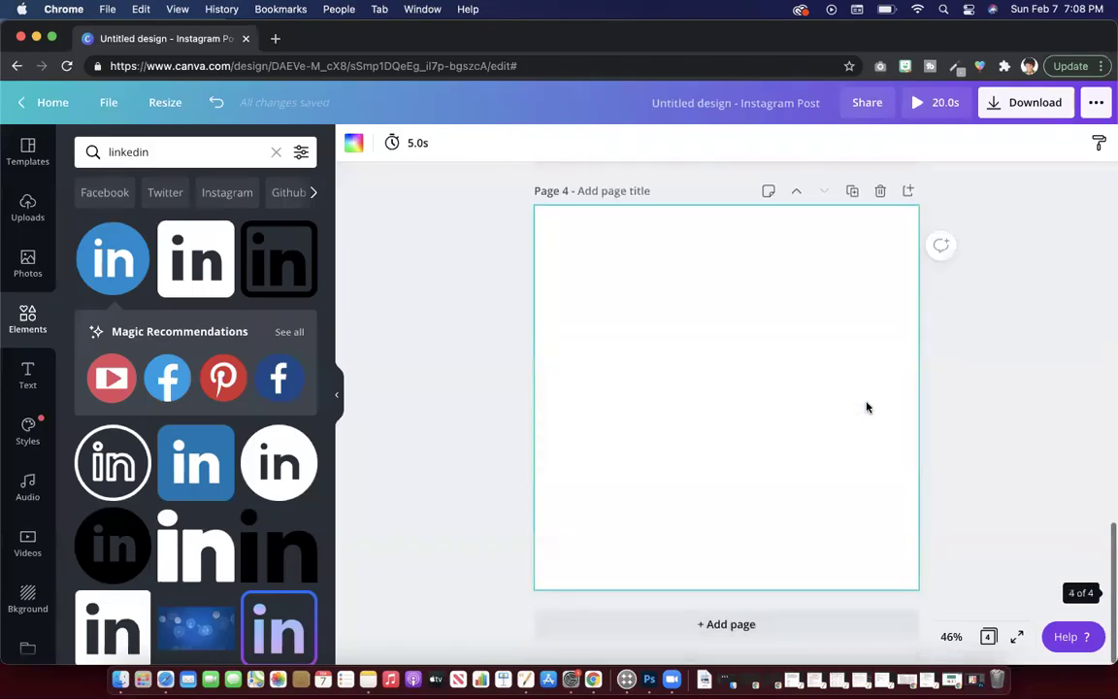
left_click(22, 209)
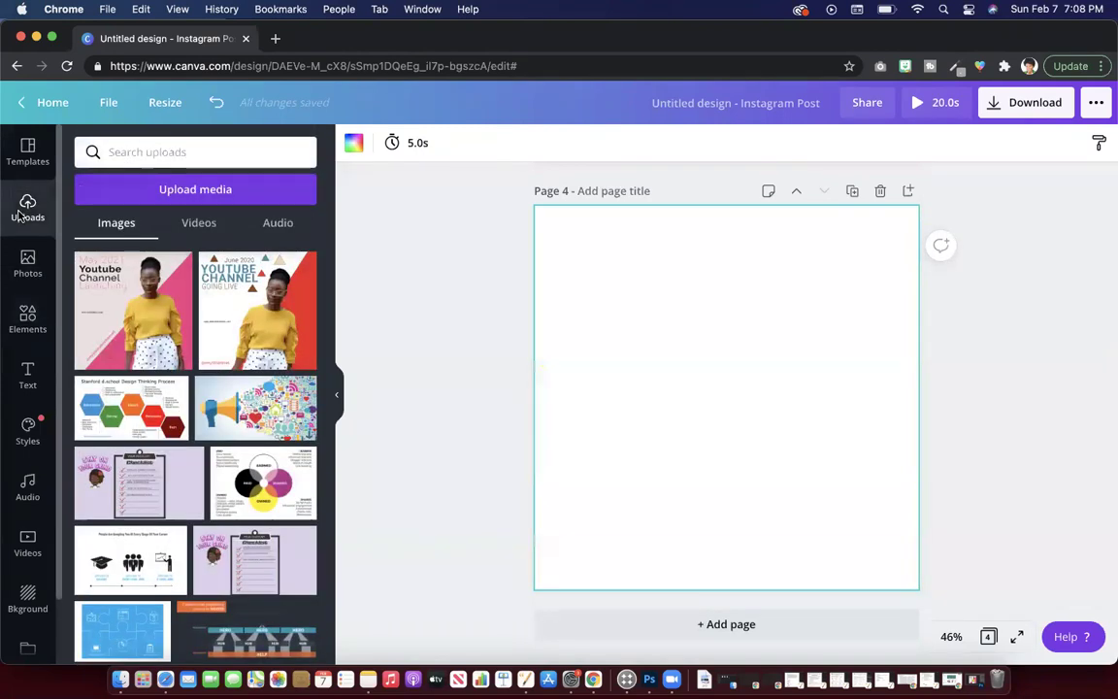
left_click(121, 190)
left_click(90, 237)
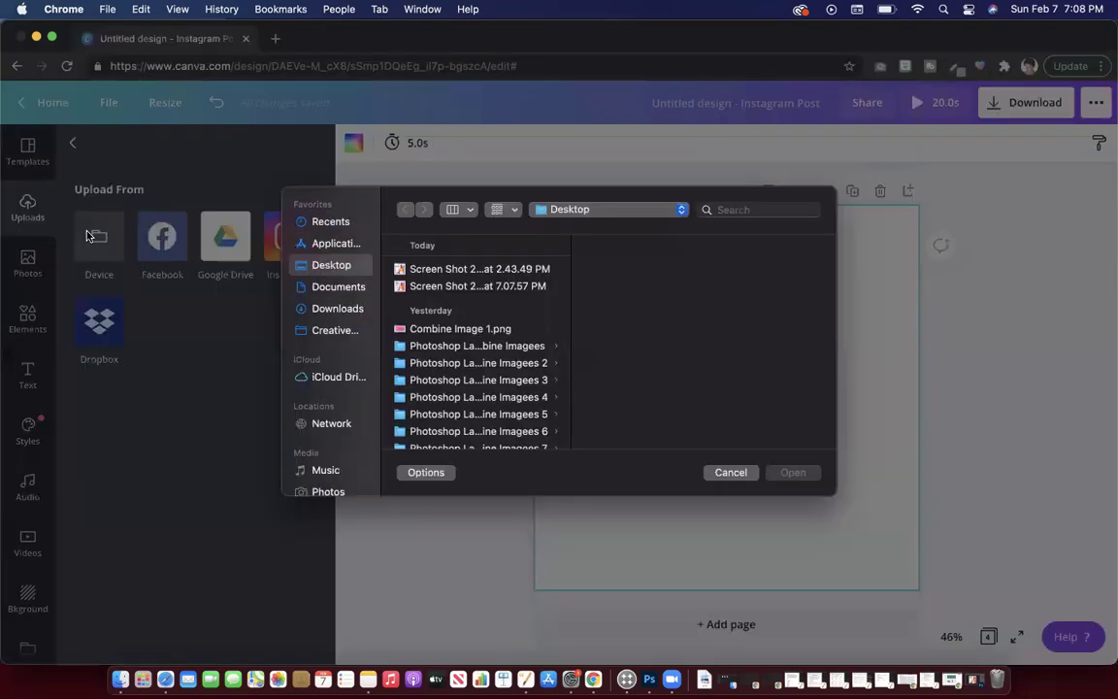
left_click(426, 272)
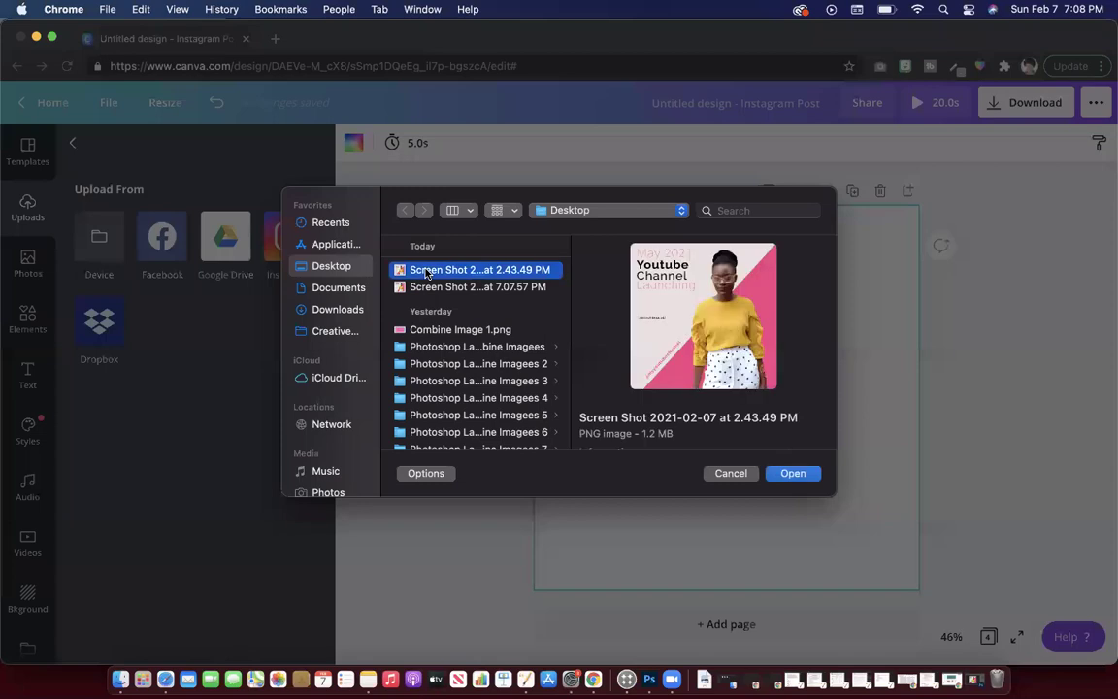
left_click(445, 288)
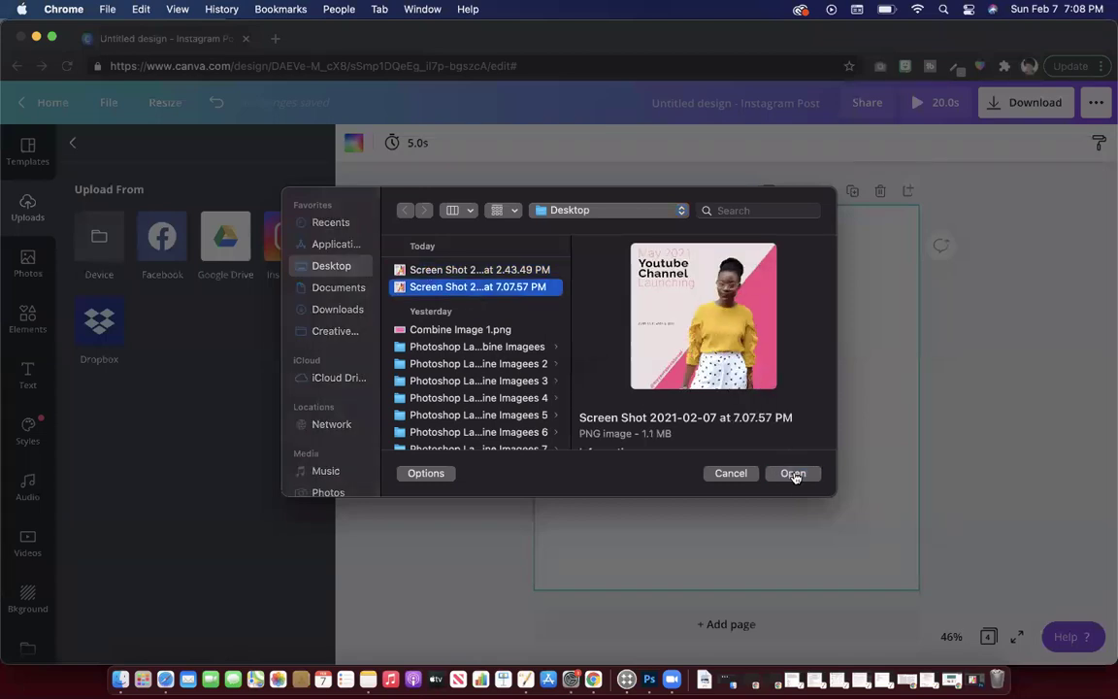
left_click(793, 474)
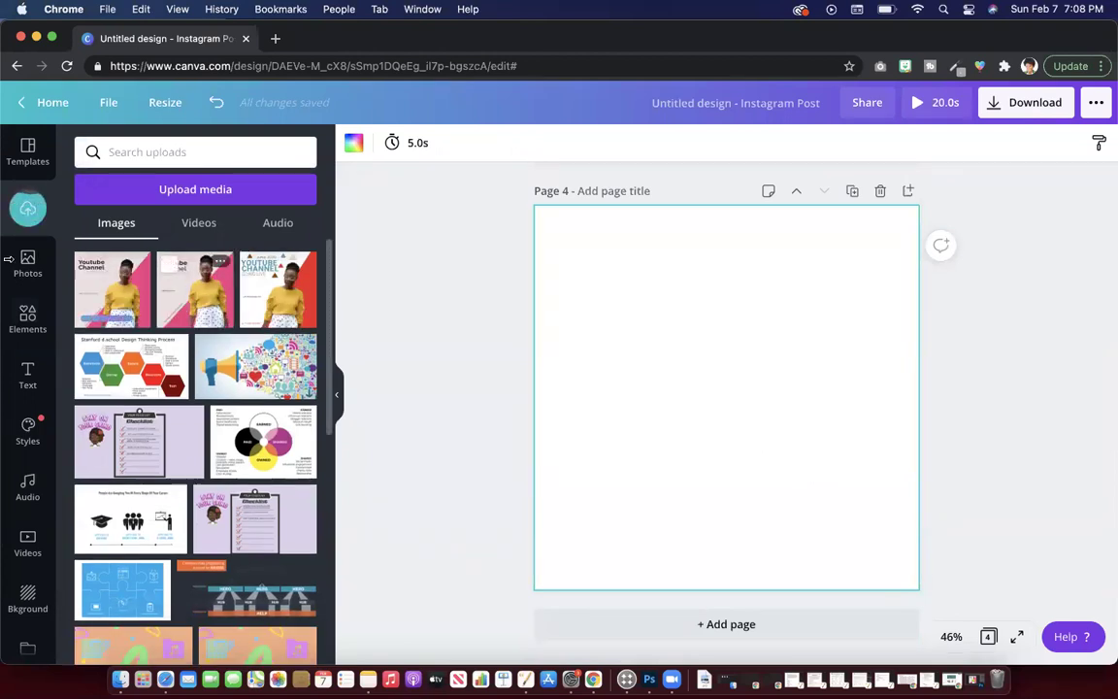
Add the uploaded poster screenshot to Page 4 and stretch it to fill the square page.
left_click(102, 276)
left_click_drag(600, 272, 533, 207)
left_click_drag(632, 281, 631, 282)
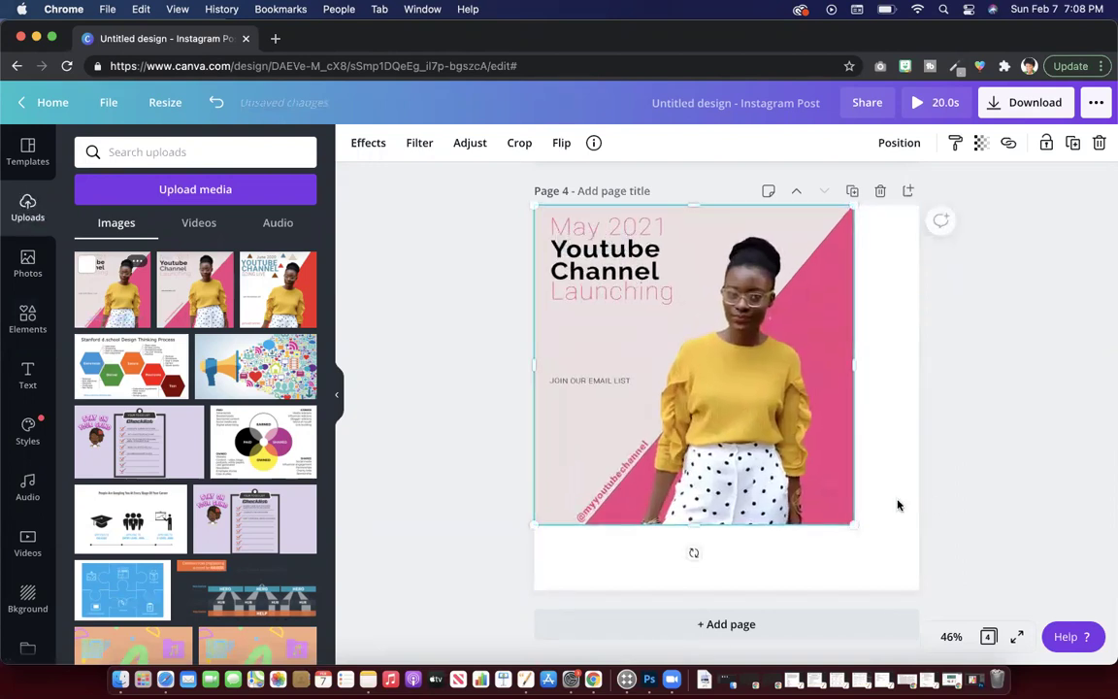
left_click_drag(853, 522, 925, 579)
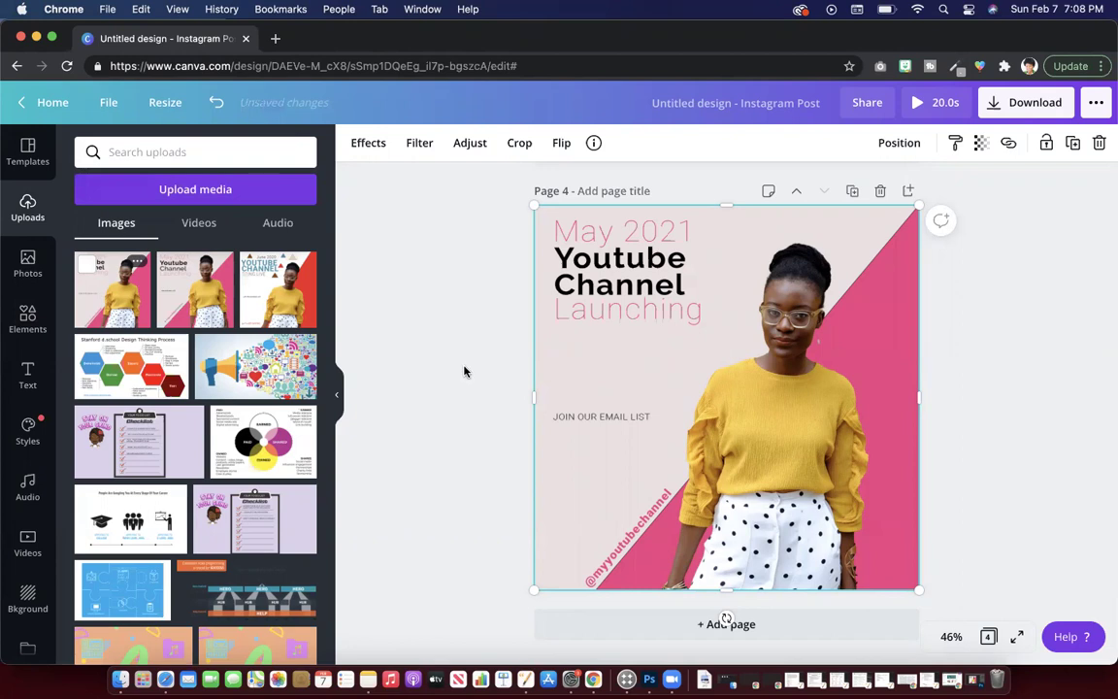
left_click(30, 325)
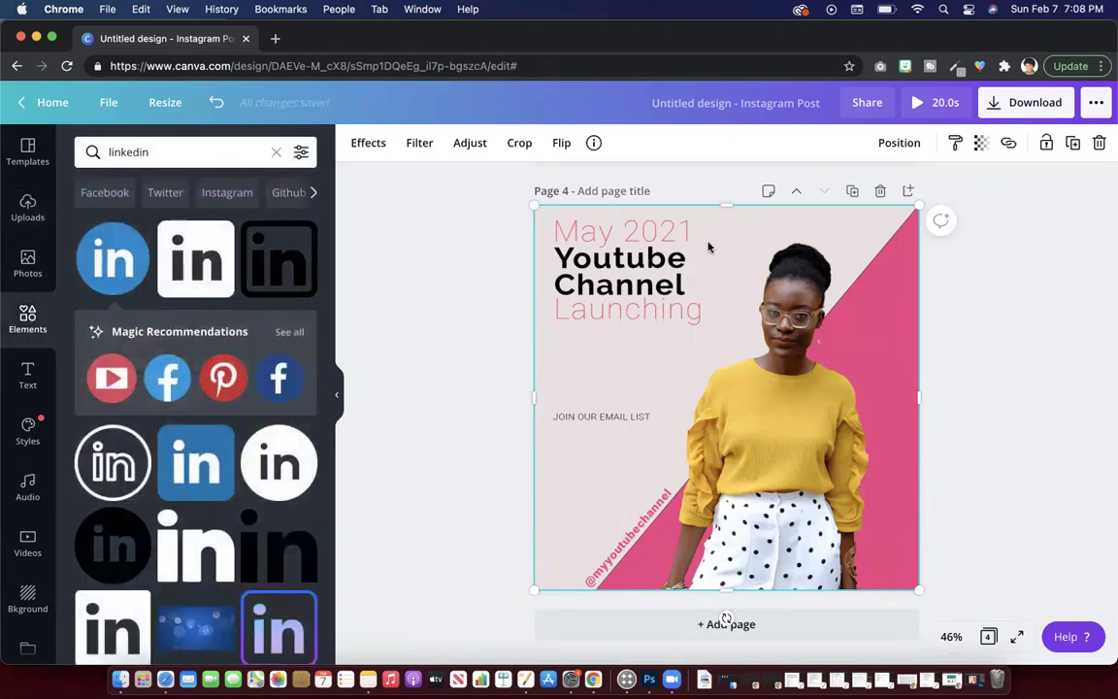
Search Canva's elements for subscribe animation stickers.
right_click(824, 324)
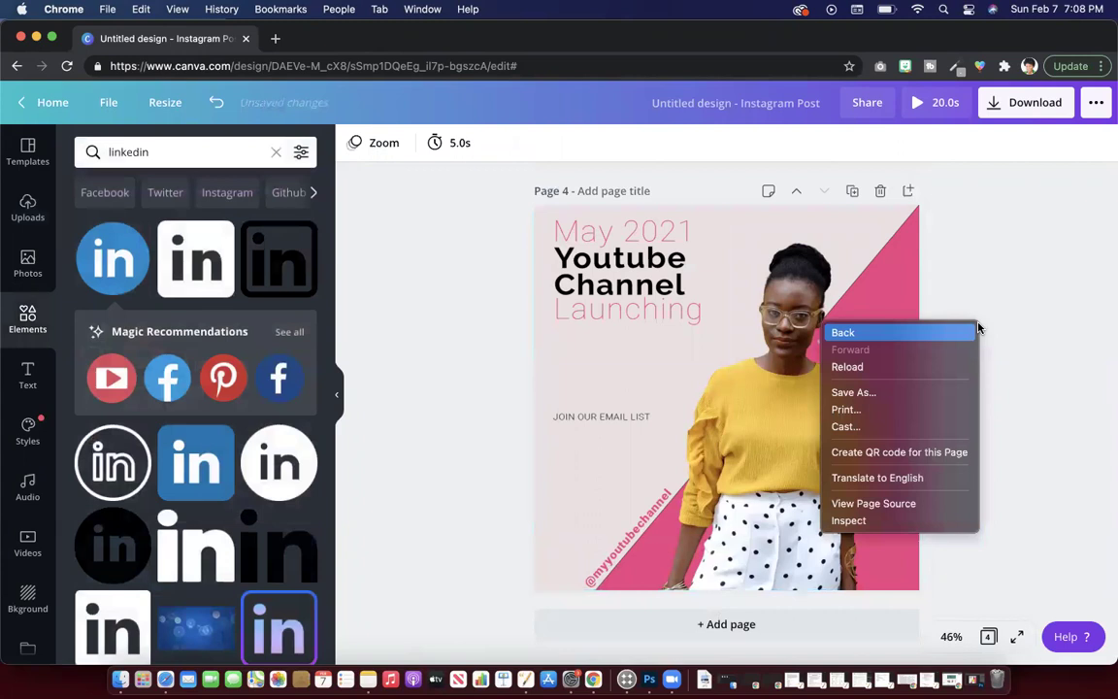
double_click(176, 153)
type("subs")
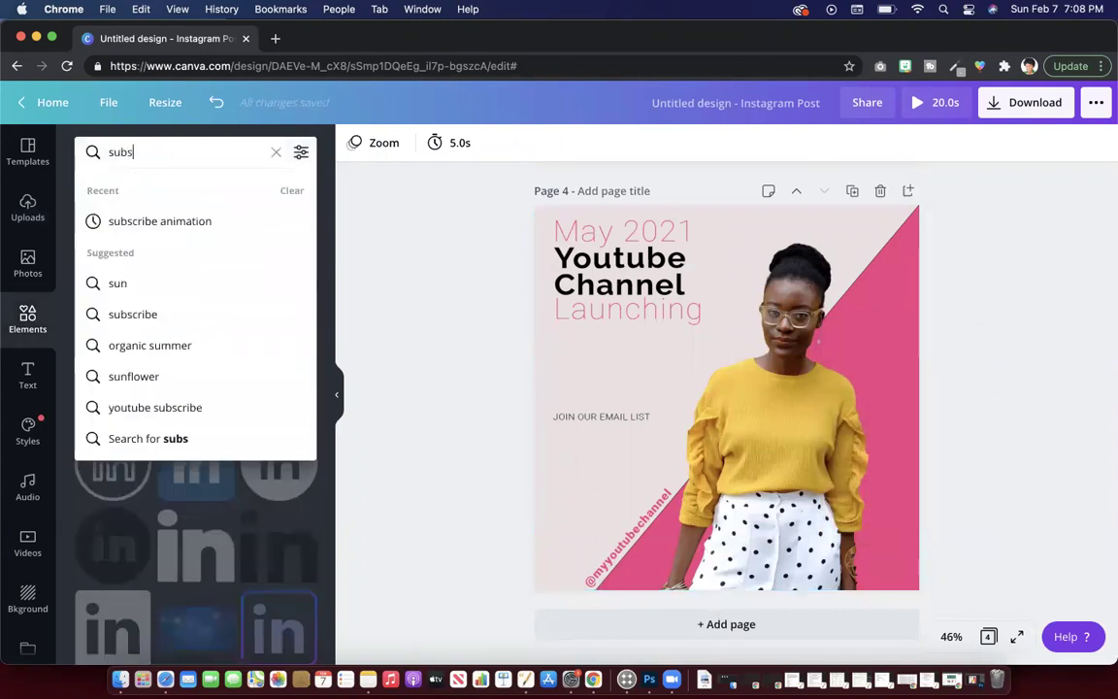
type("cri")
key("Return")
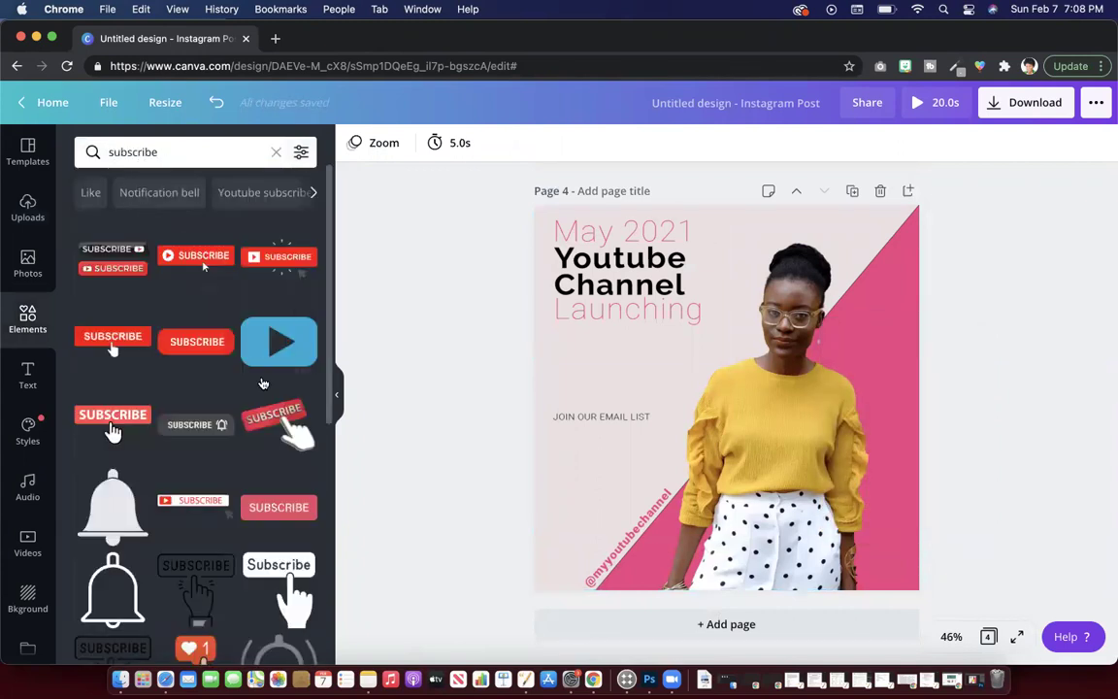
scroll(262, 383, "down", 5)
scroll(262, 383, "down", 5)
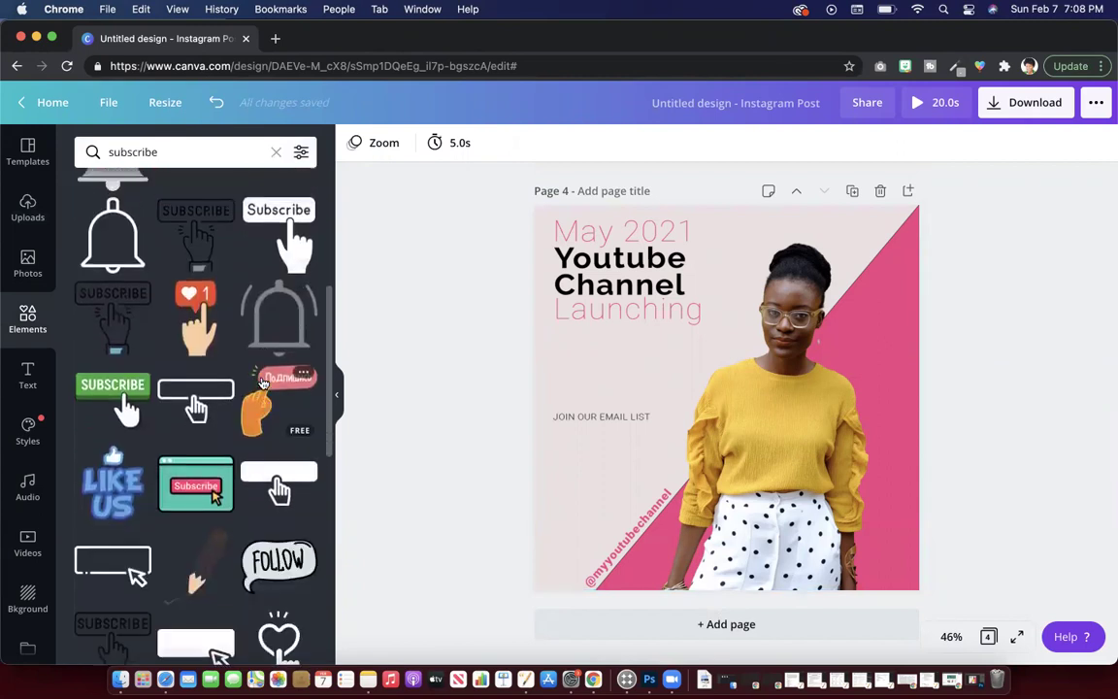
scroll(260, 382, "up", 5)
left_click(194, 152)
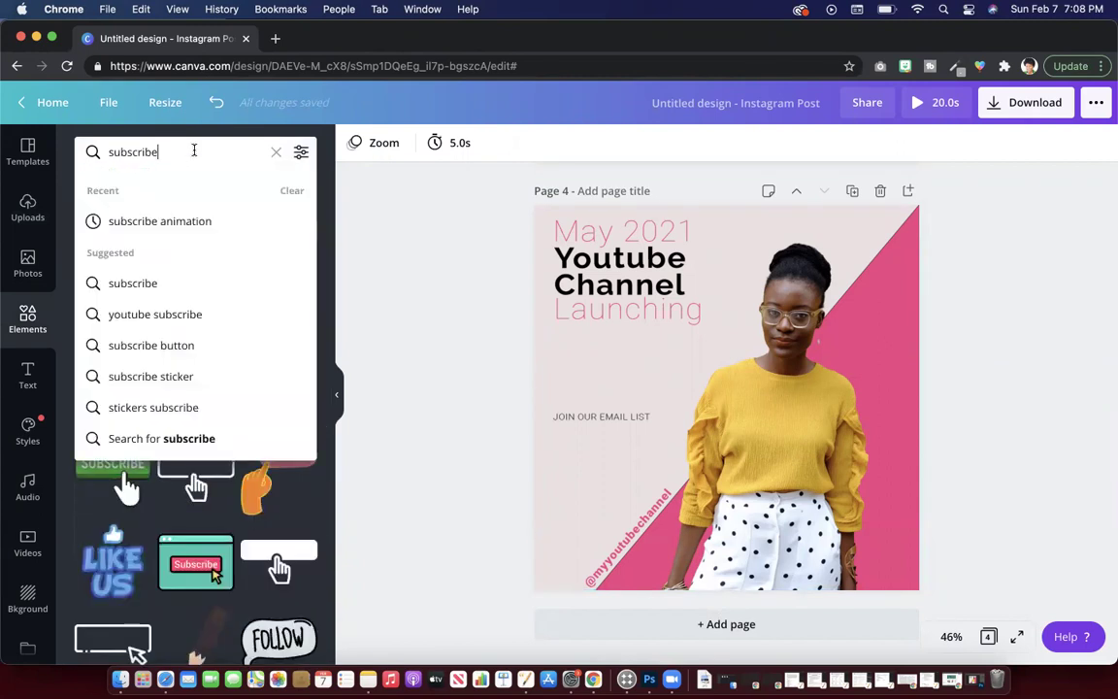
type("animations")
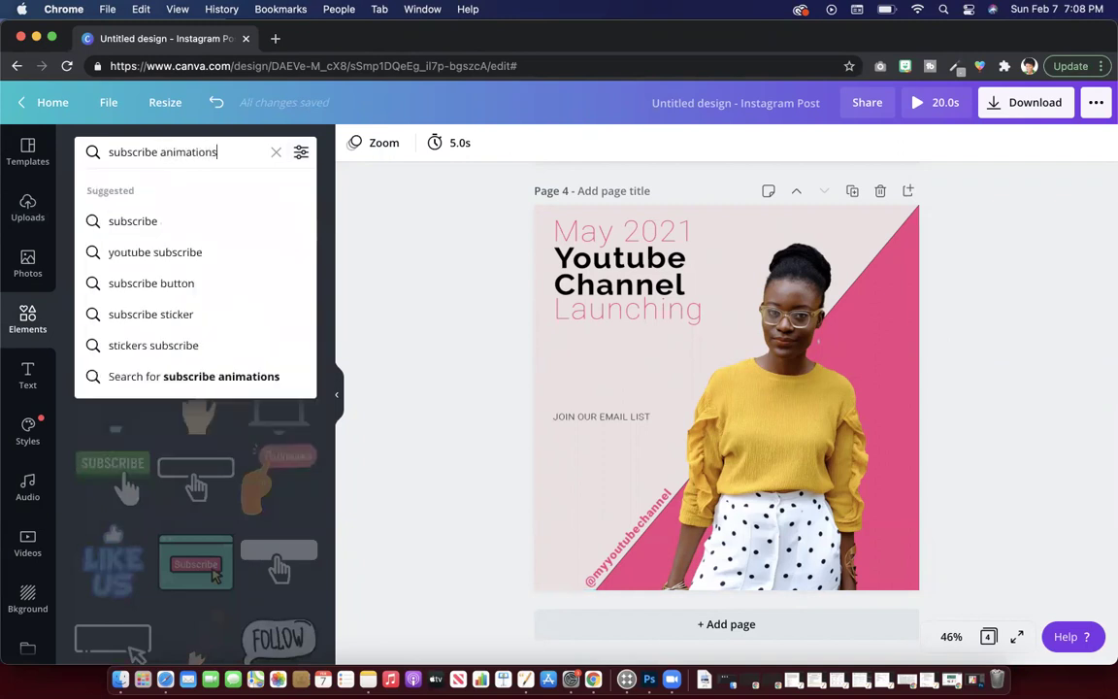
key("Return")
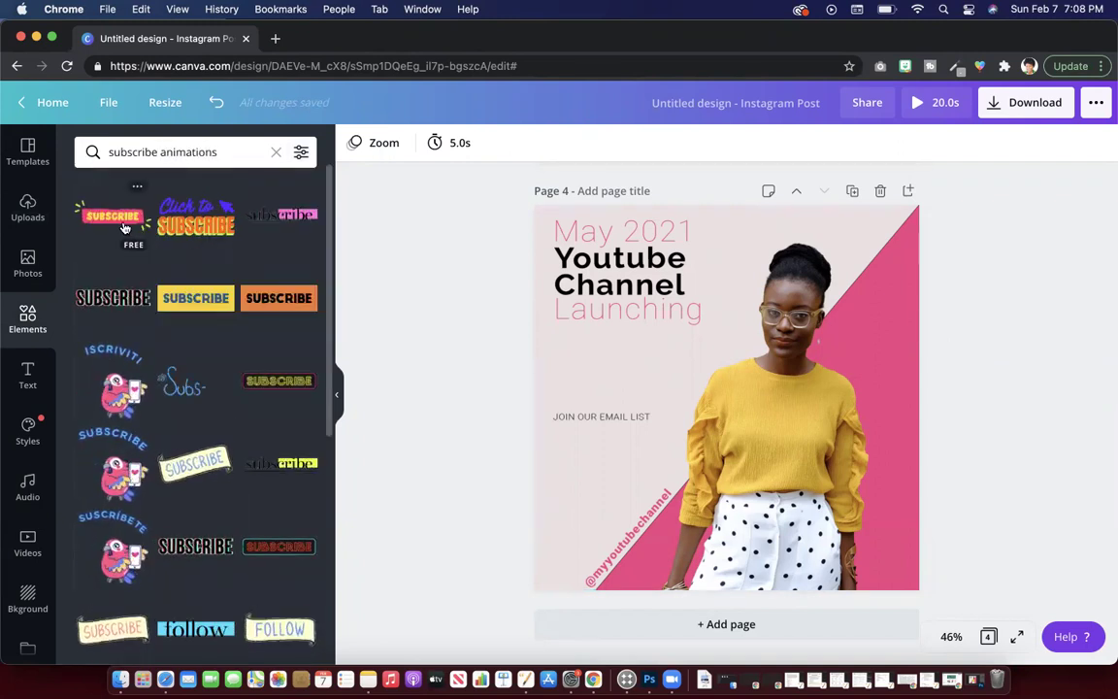
Add the pink SUBSCRIBE sticker, resize it, and place it just above JOIN OUR EMAIL LIST.
left_click(124, 227)
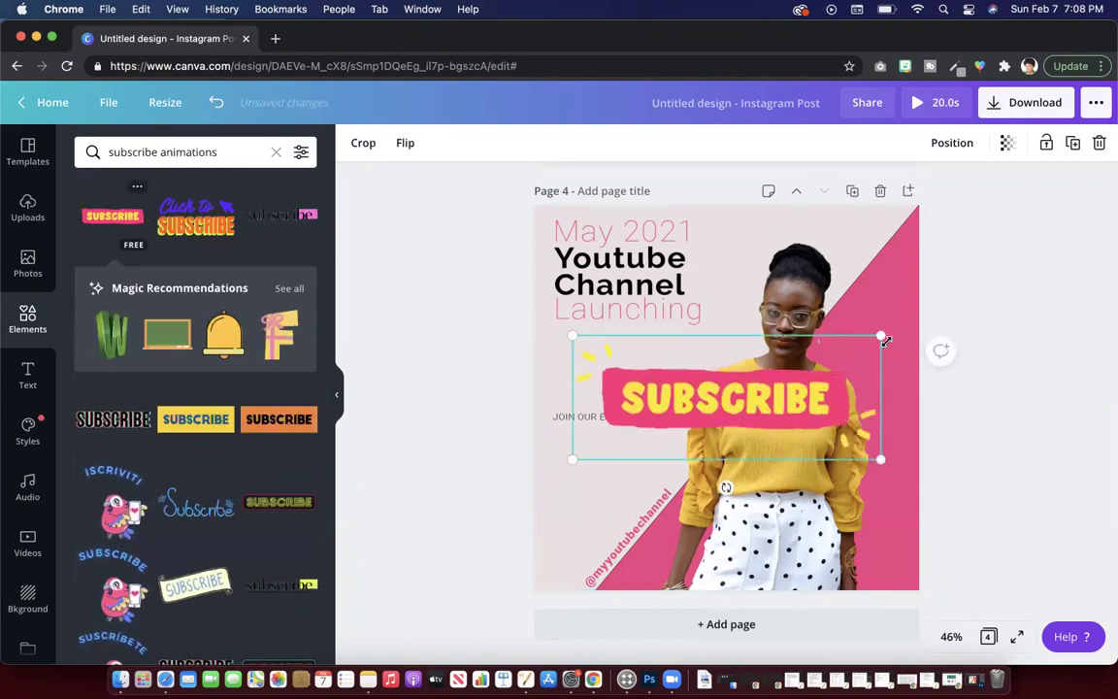
left_click_drag(885, 341, 674, 409)
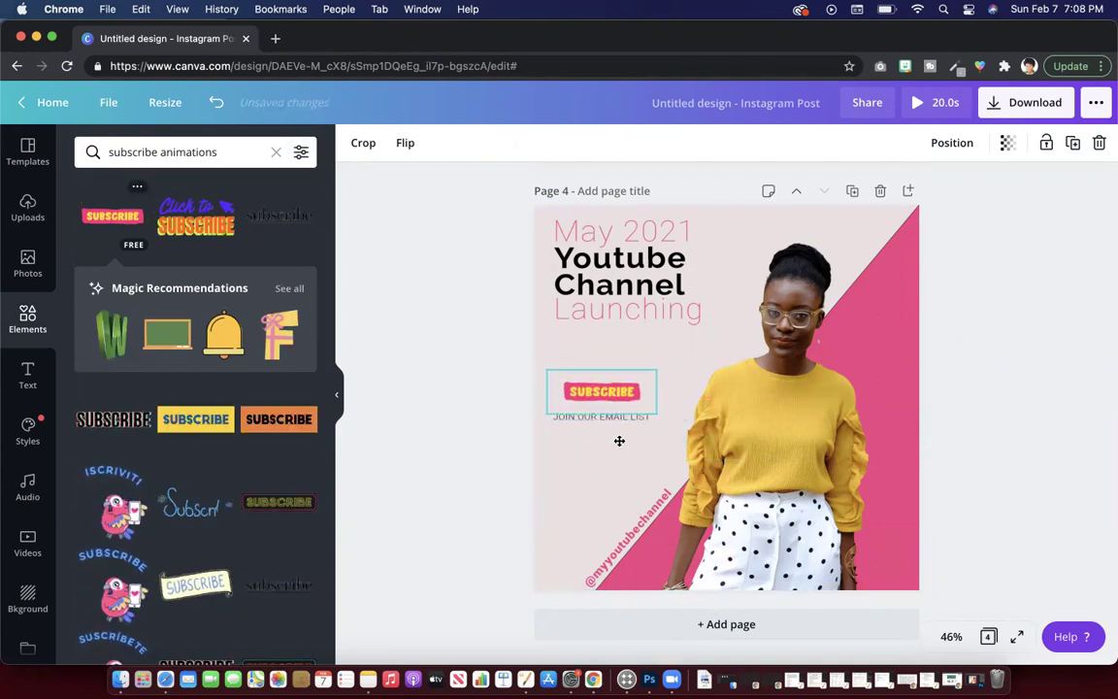
left_click_drag(656, 369, 672, 365)
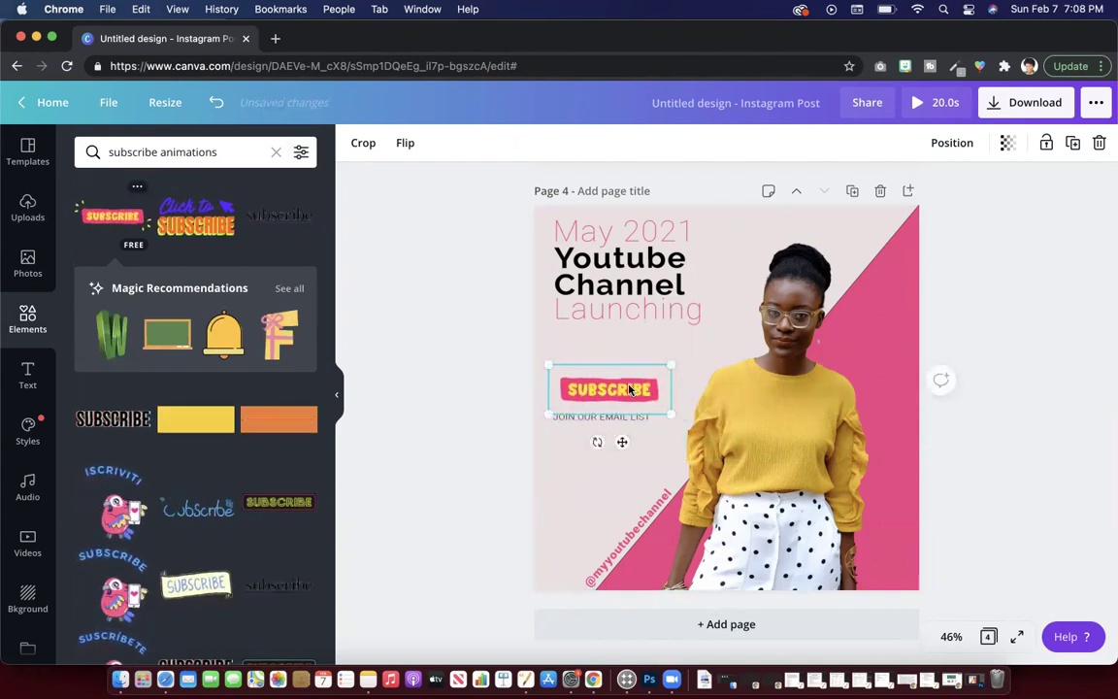
left_click_drag(622, 441, 614, 448)
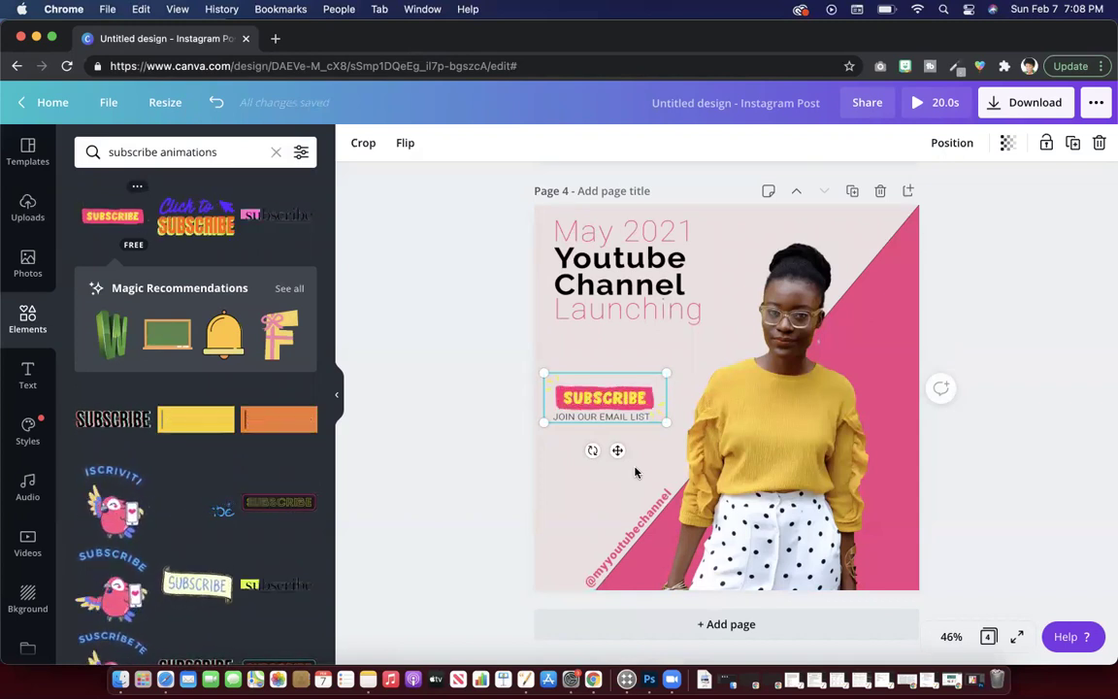
left_click(1084, 297)
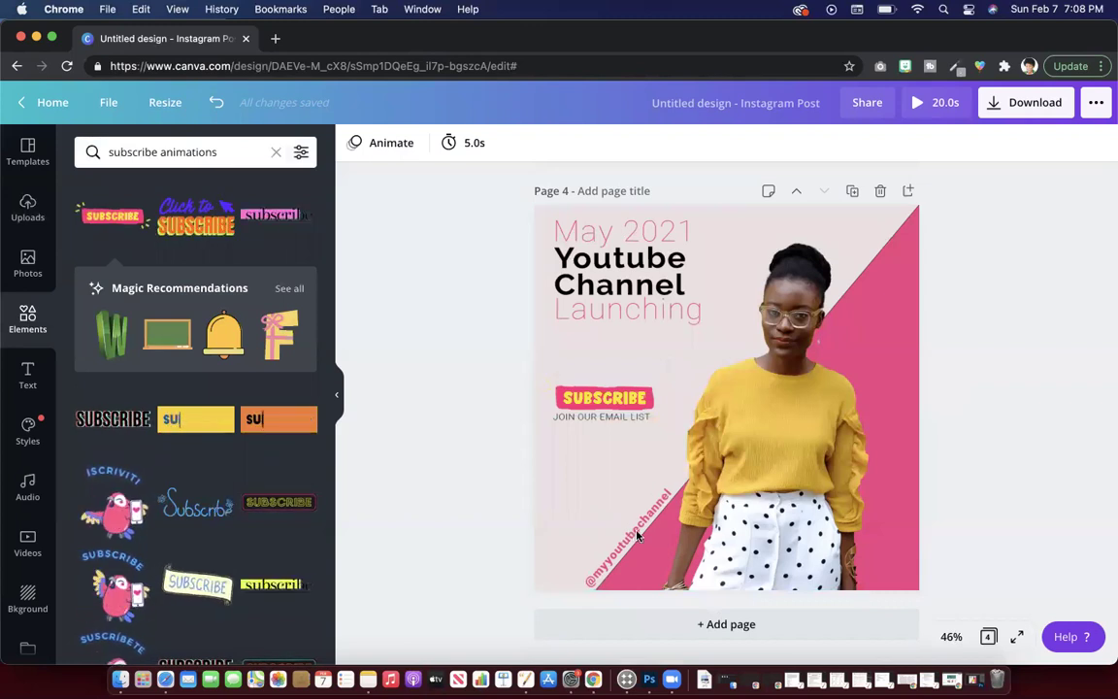
Search Canva Elements for 'instagram icon'.
left_click(115, 158)
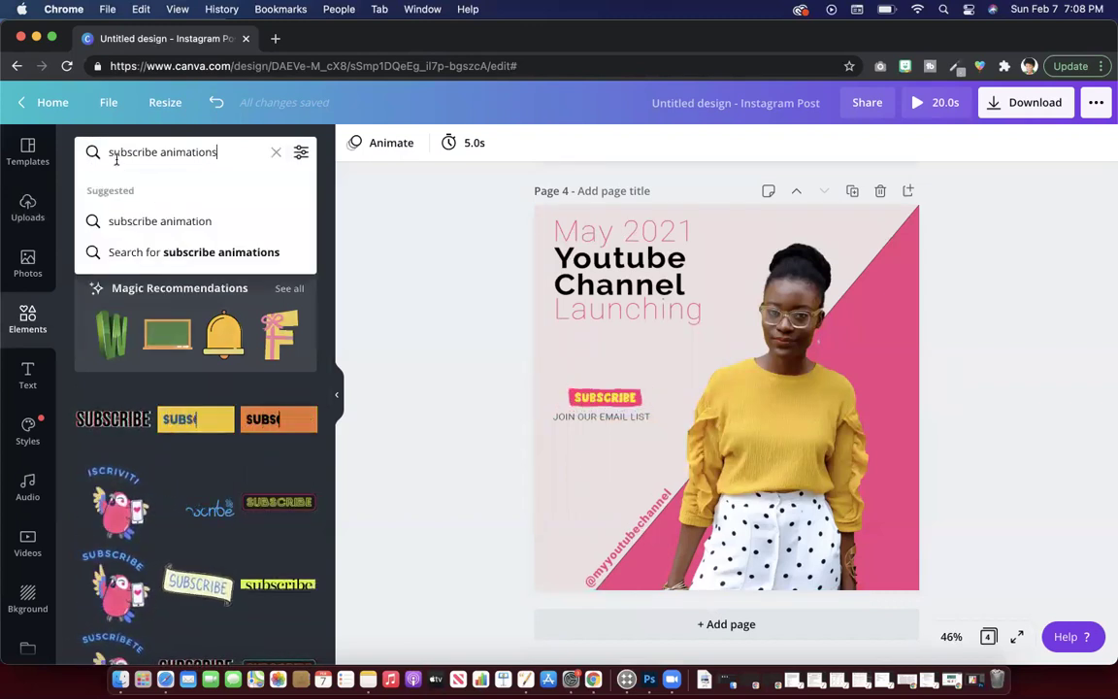
triple_click(115, 158)
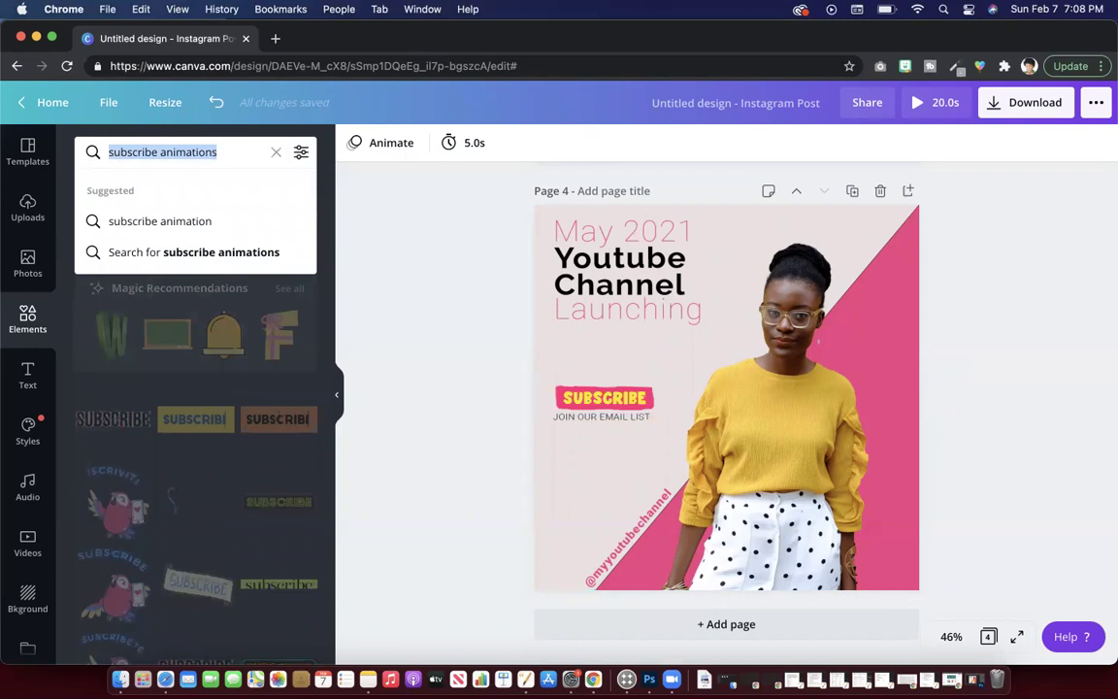
type("s")
key("BackSpace")
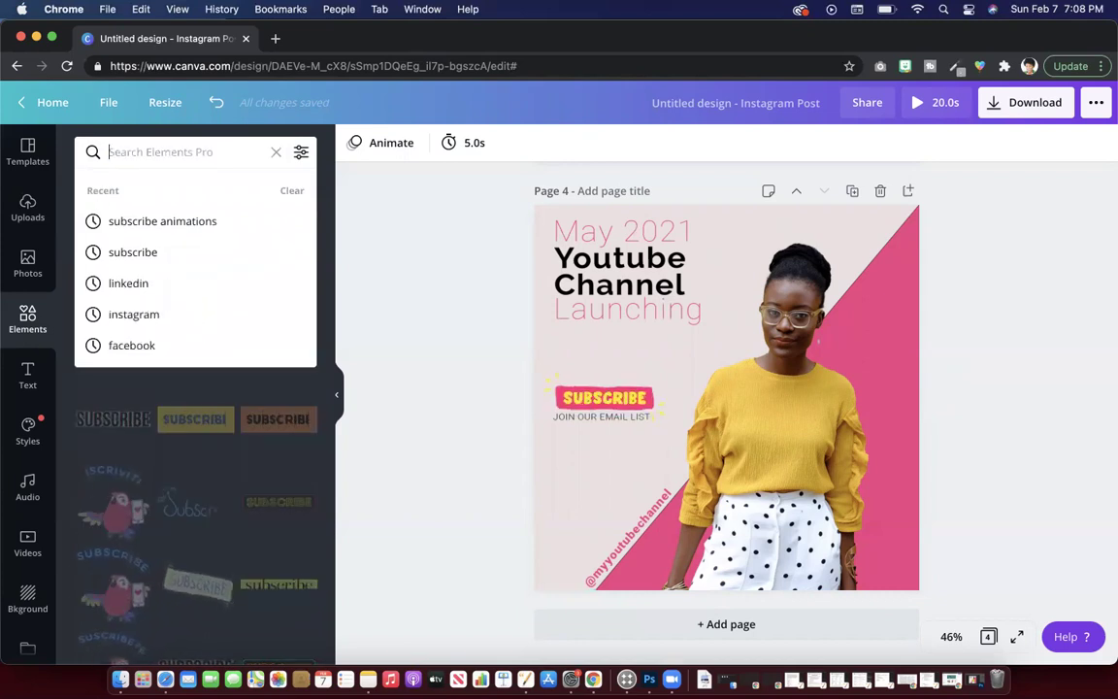
type("inst")
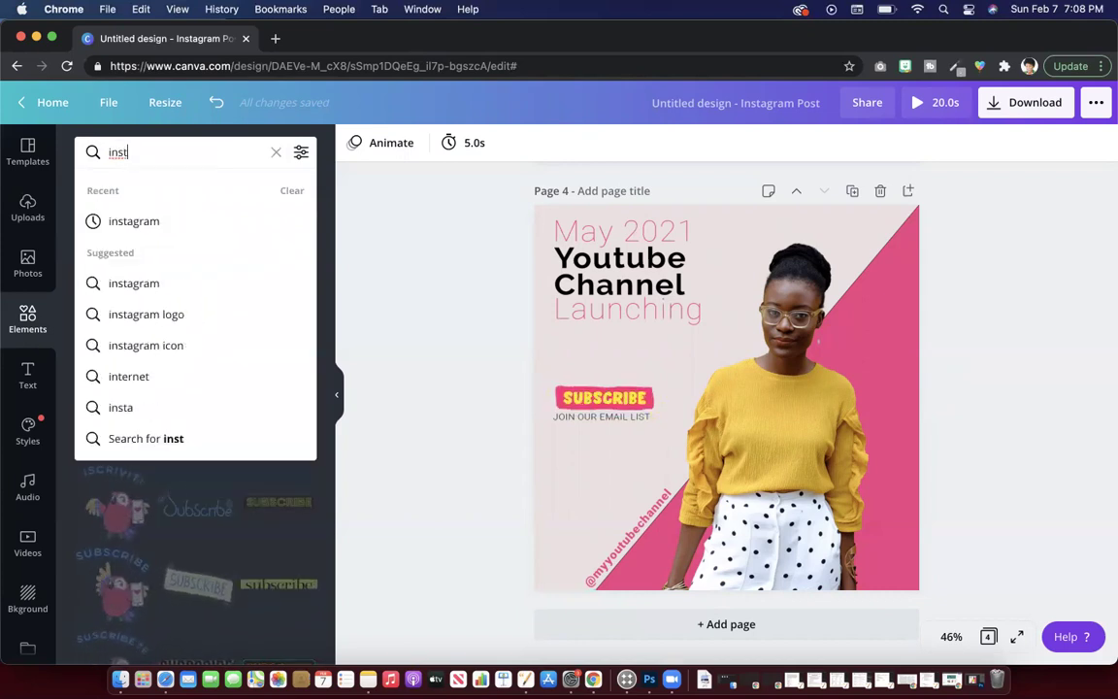
type("agram icon")
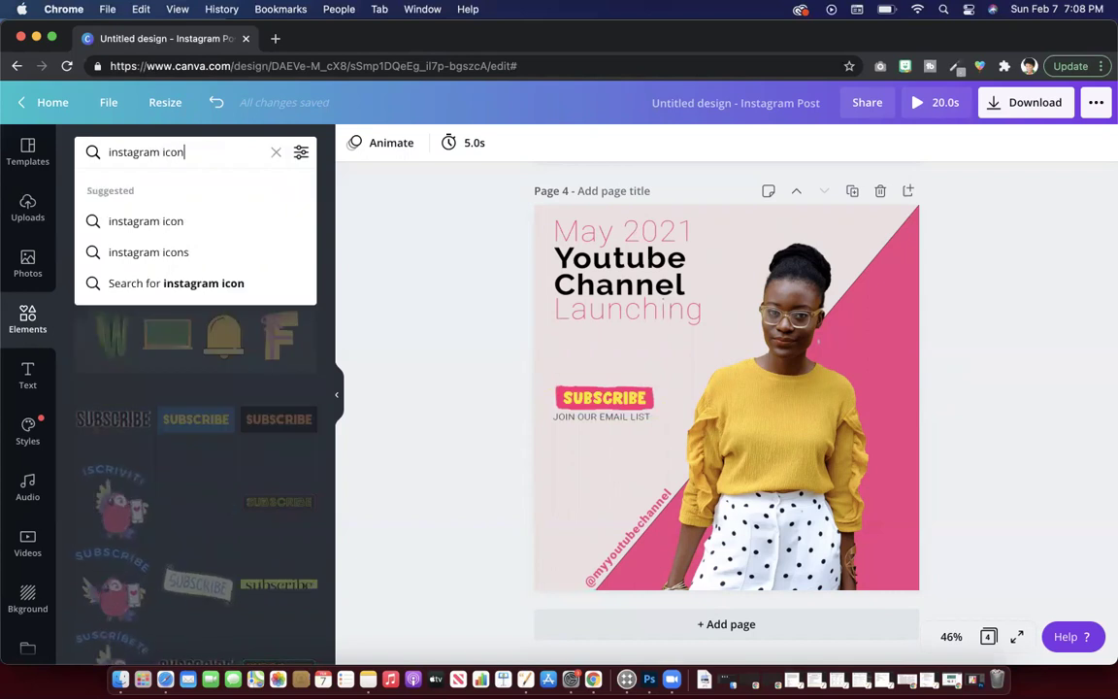
key("Return")
Add an Instagram icon, shrink it to 47x47 px beside the channel handle, and tilt it about -23°.
left_click(115, 269)
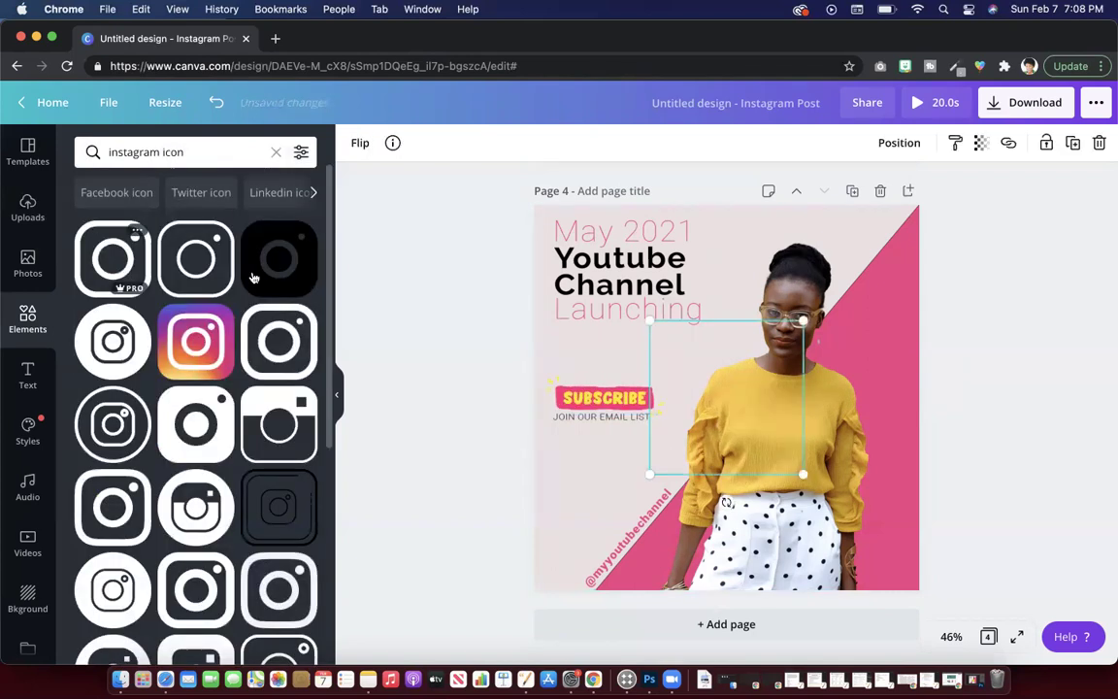
left_click_drag(775, 349, 599, 586)
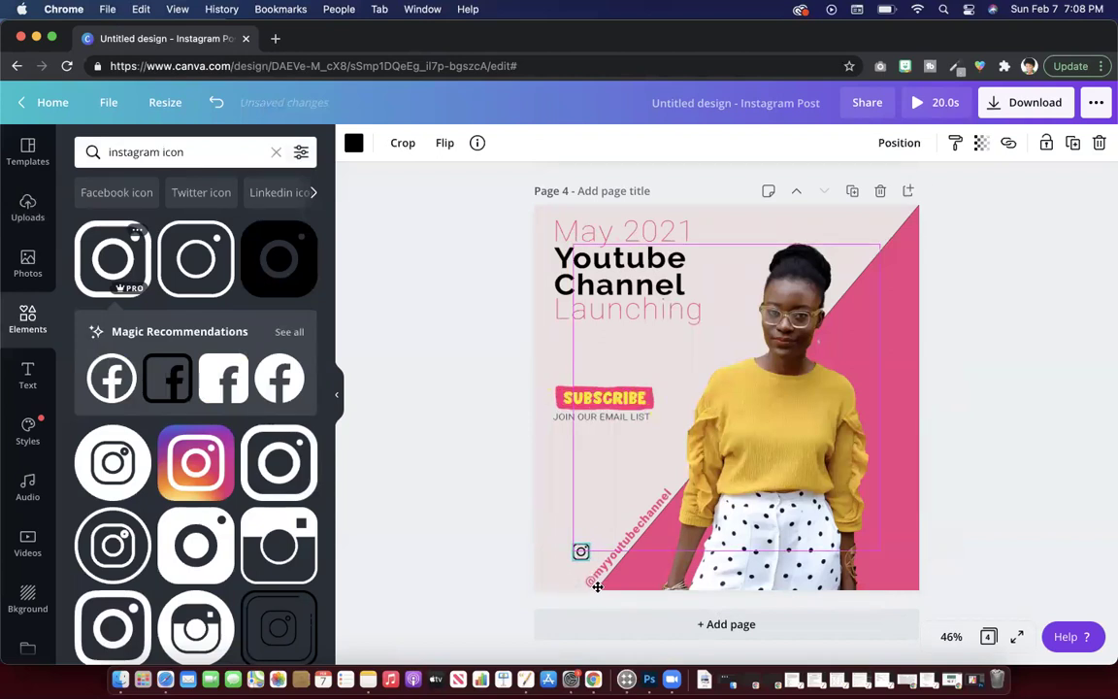
left_click_drag(599, 586, 598, 586)
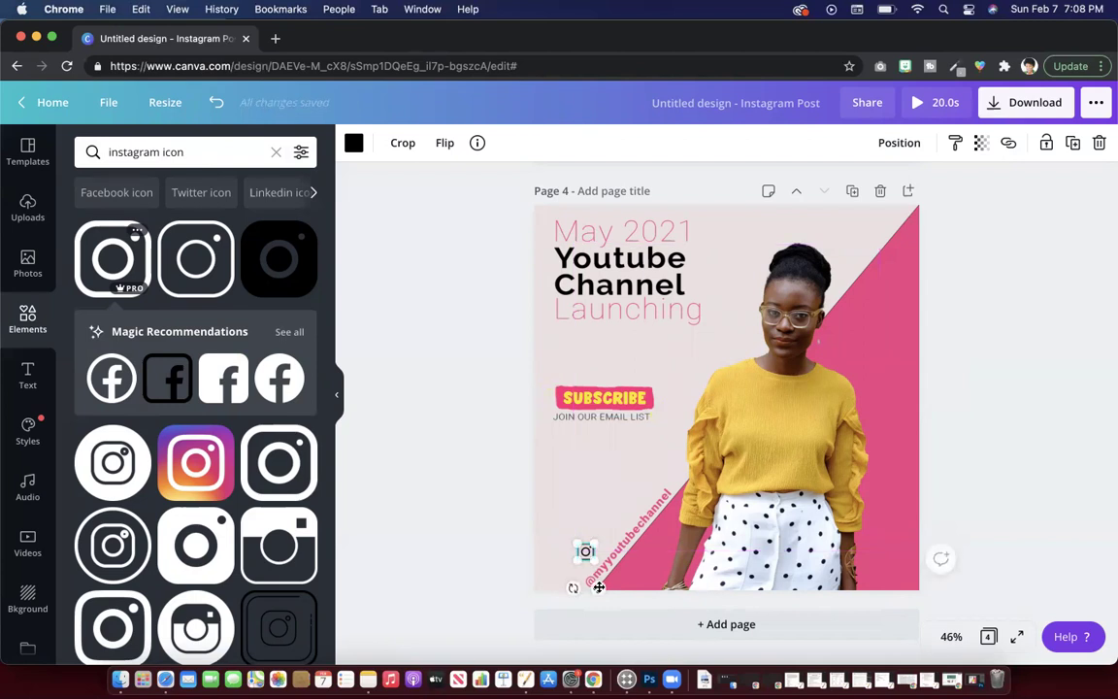
left_click_drag(575, 588, 603, 583)
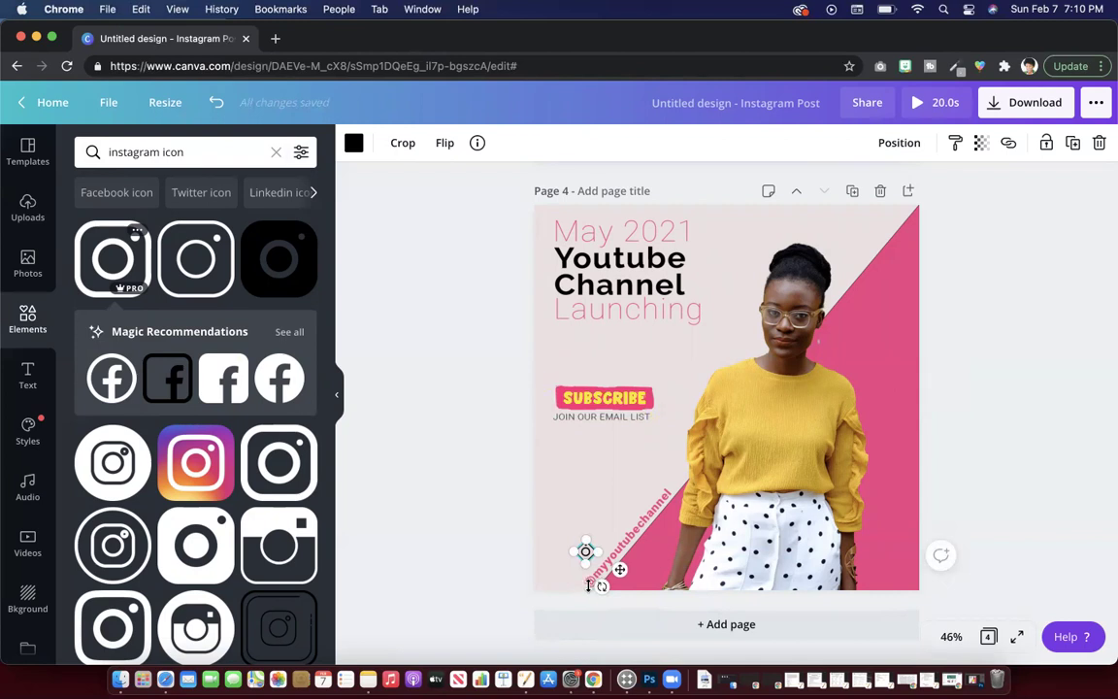
Recolour the Instagram icon with the pink from Photo Colors.
left_click(354, 143)
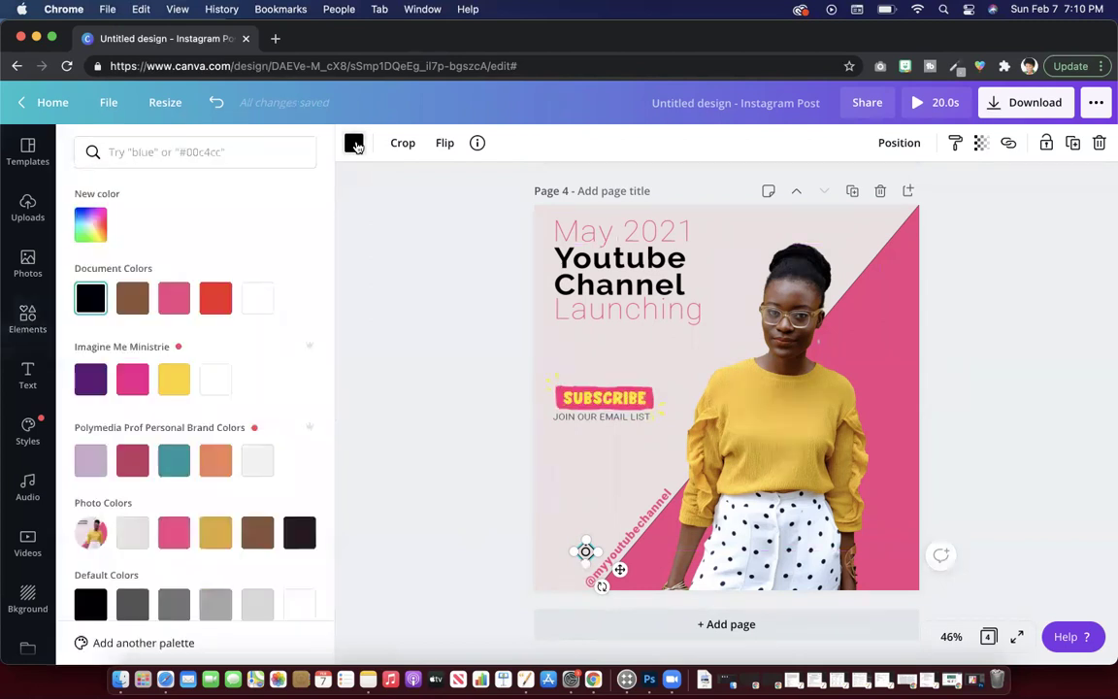
left_click(173, 536)
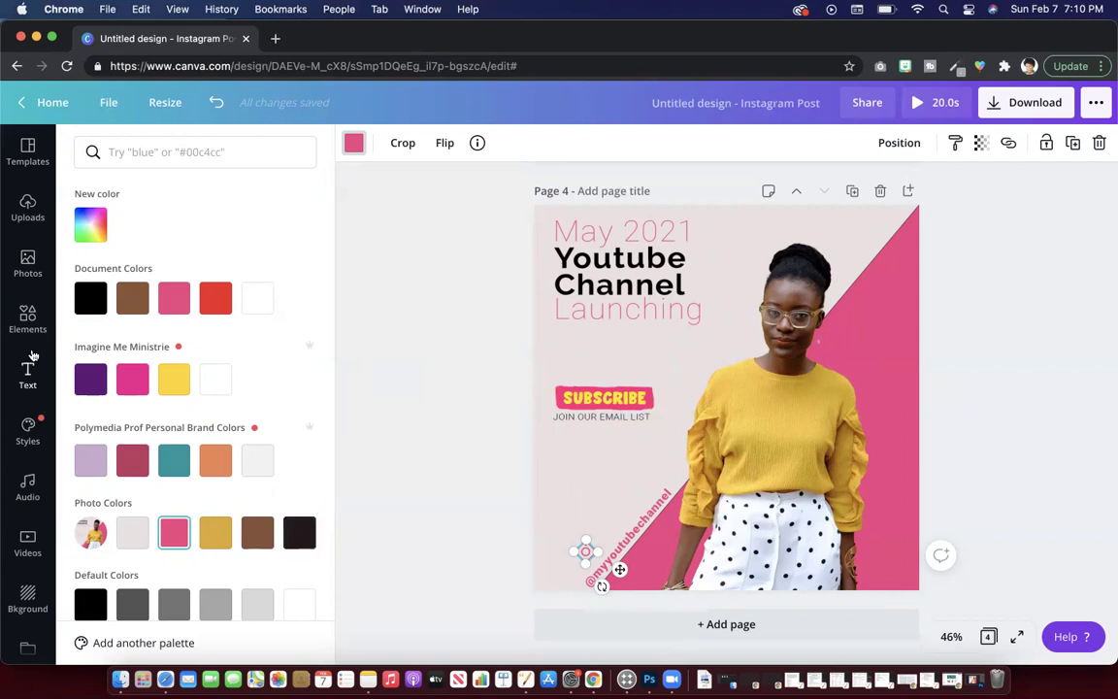
left_click(27, 320)
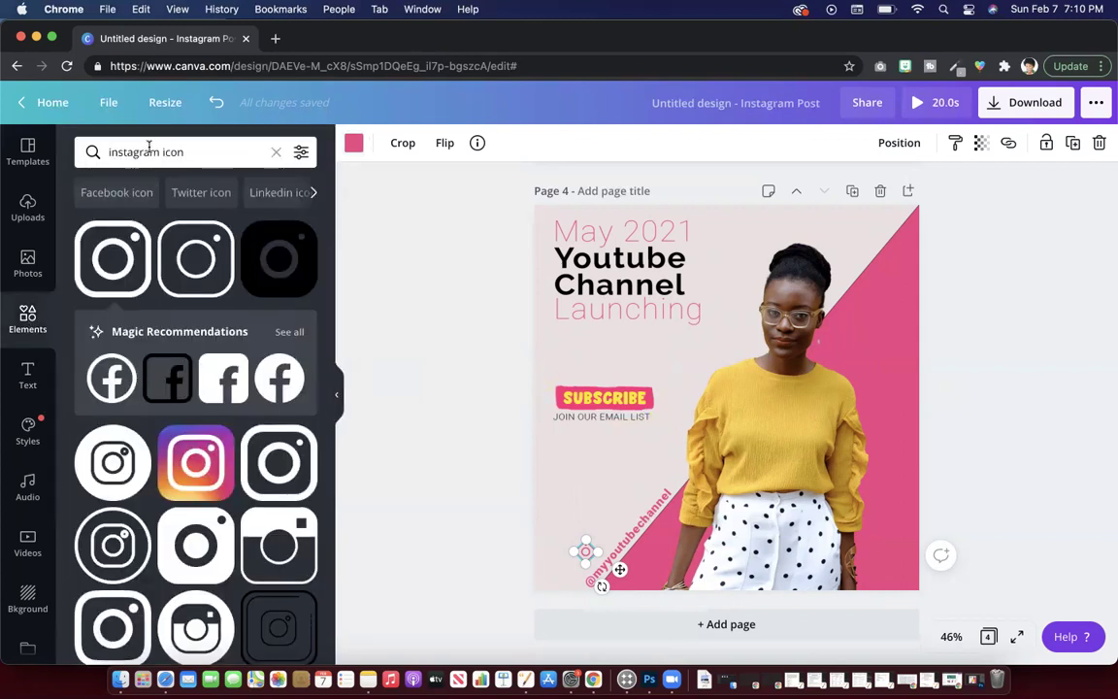
double_click(148, 148)
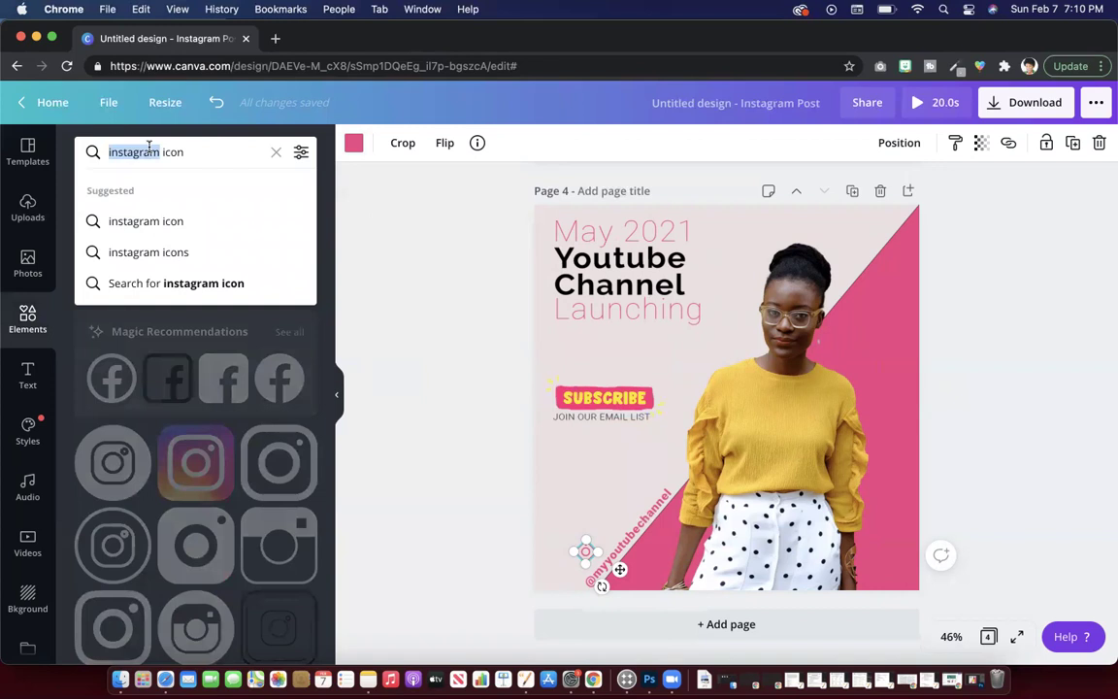
Search Canva Elements for 'facebook'.
type("f")
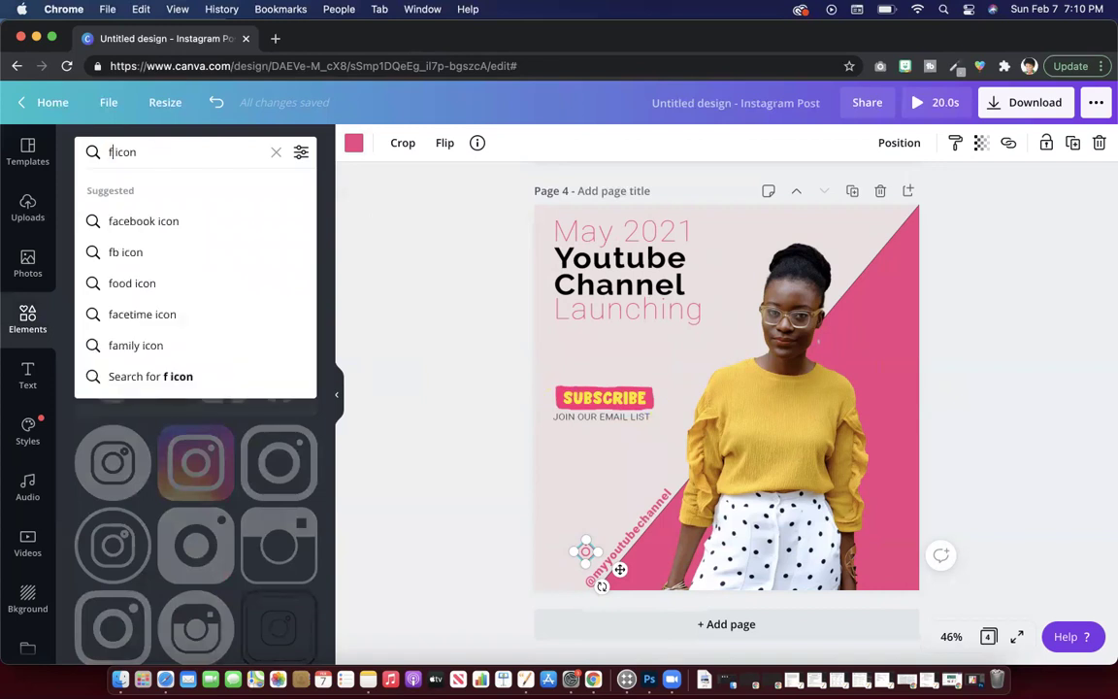
key("BackSpace")
type("face")
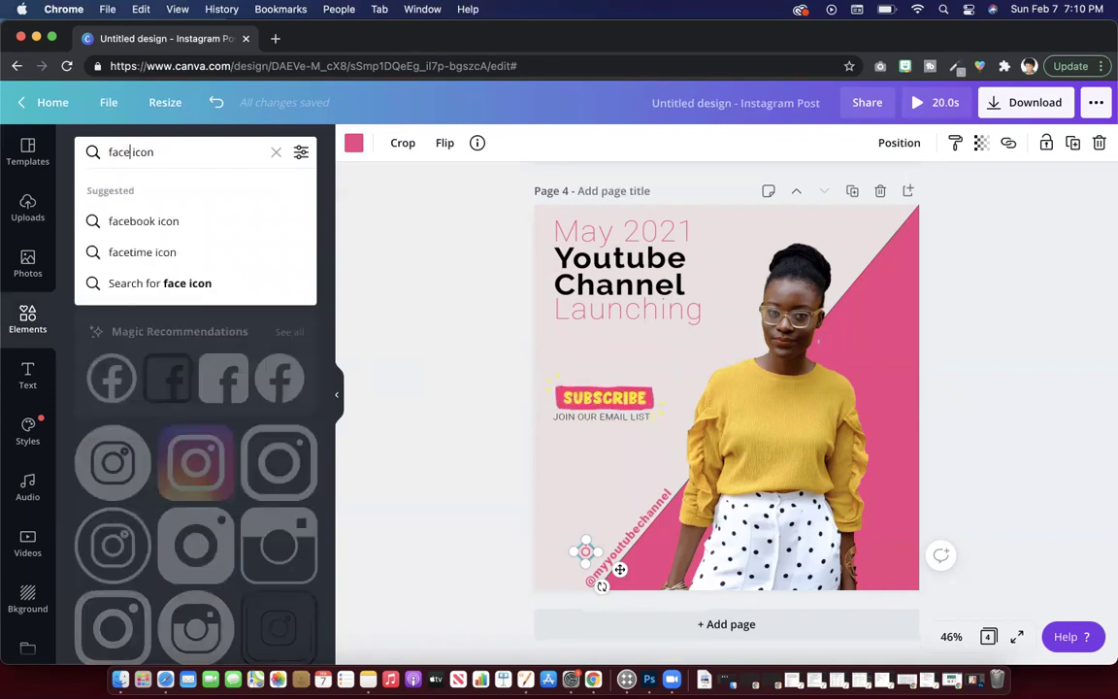
type("book")
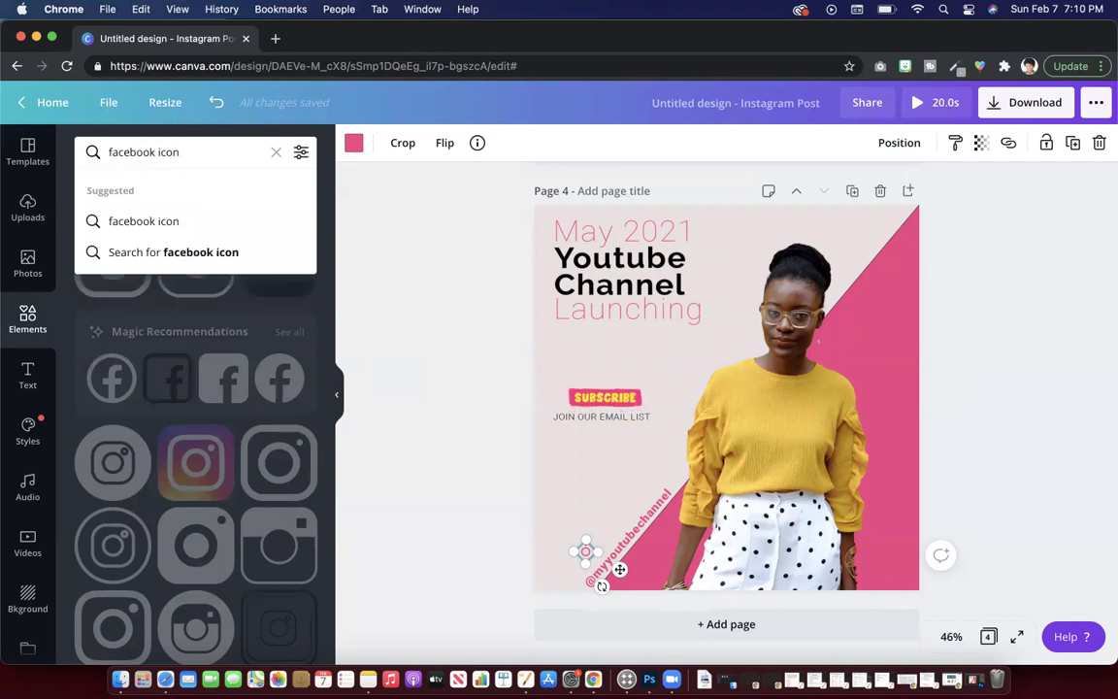
key("Return")
Add the black Facebook circle icon, shrink it, and tilt it beside the Instagram icon.
left_click(113, 258)
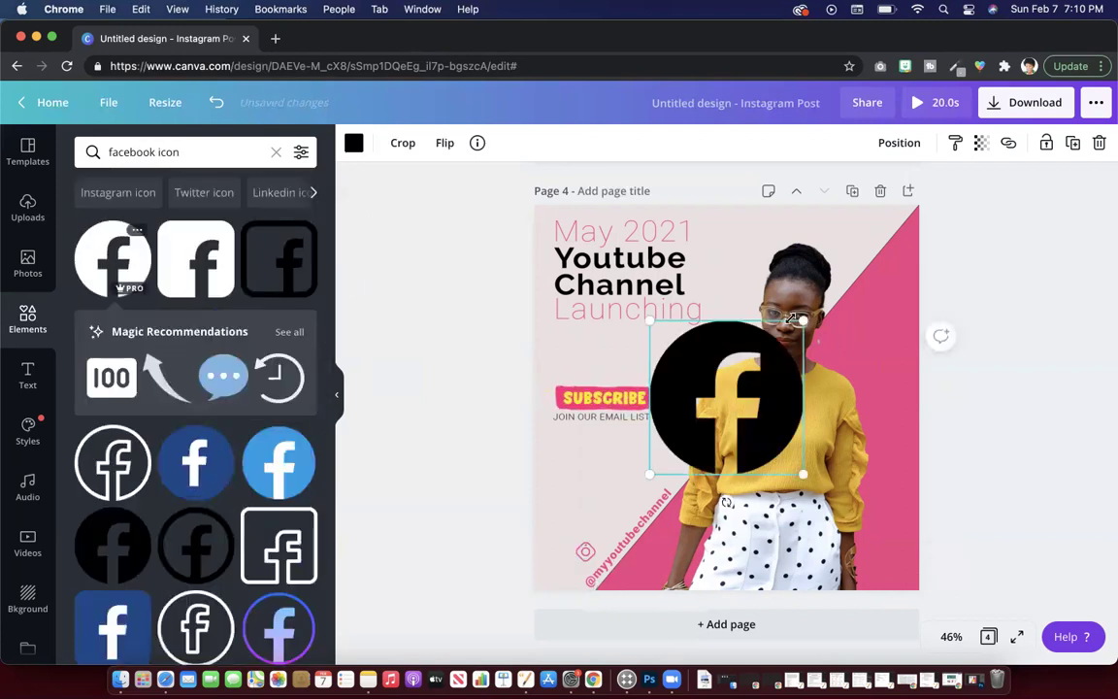
left_click_drag(793, 319, 655, 447)
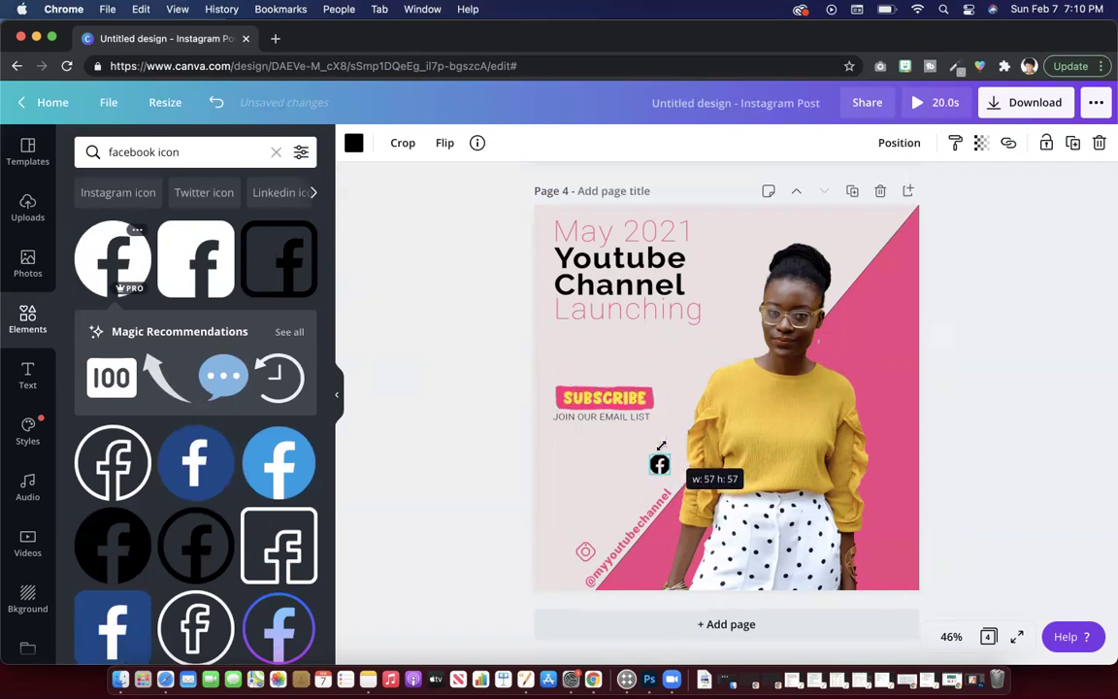
left_click_drag(659, 465, 624, 555)
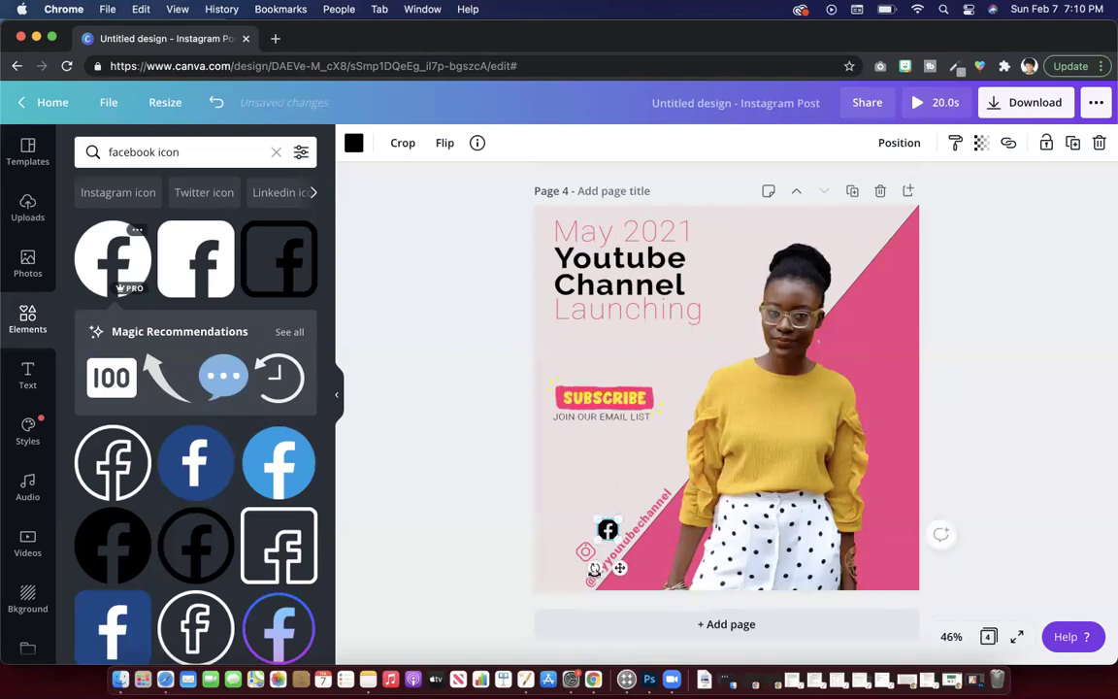
left_click_drag(623, 563, 639, 551)
Colour the Facebook icon pink to match the Instagram icon.
left_click(355, 143)
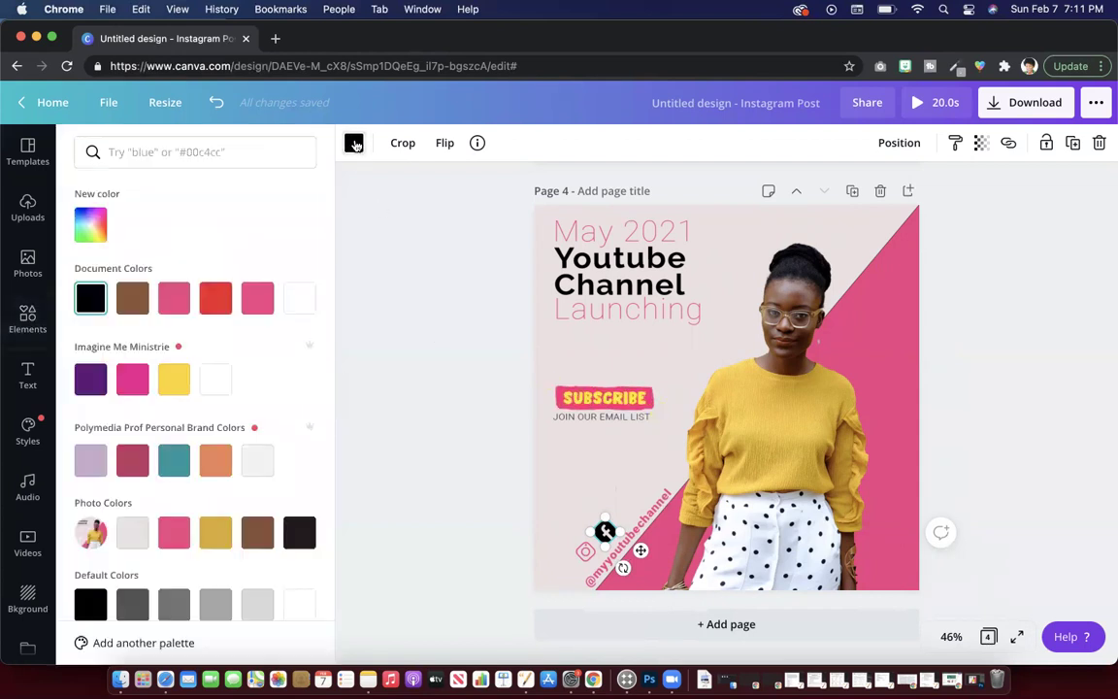
left_click(175, 534)
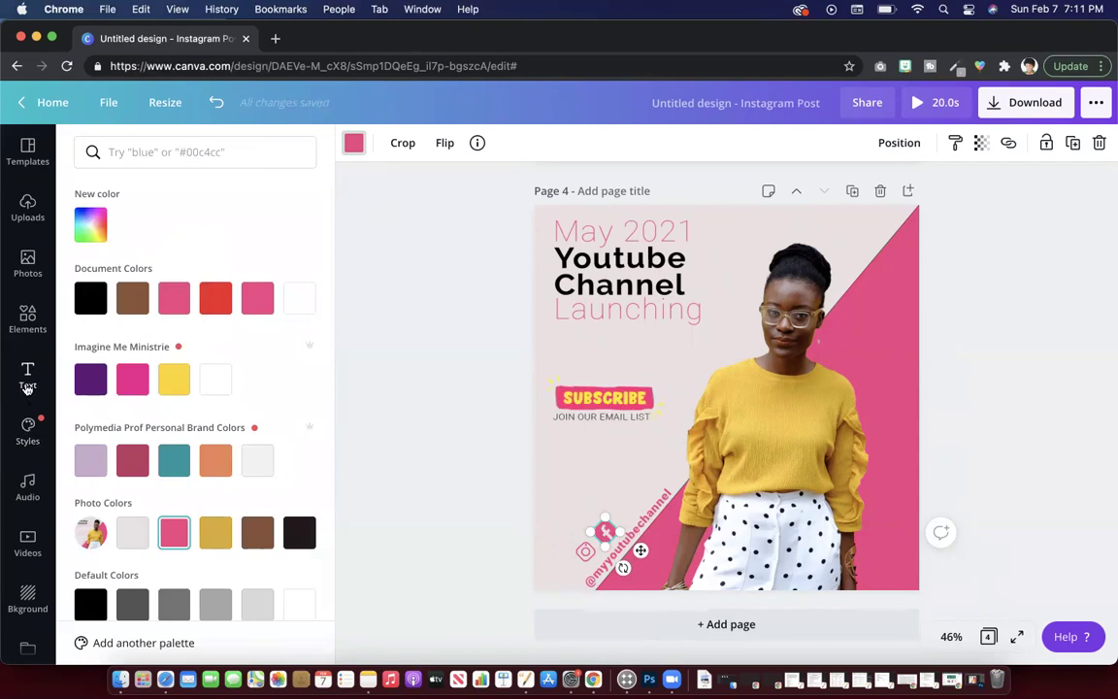
left_click(27, 318)
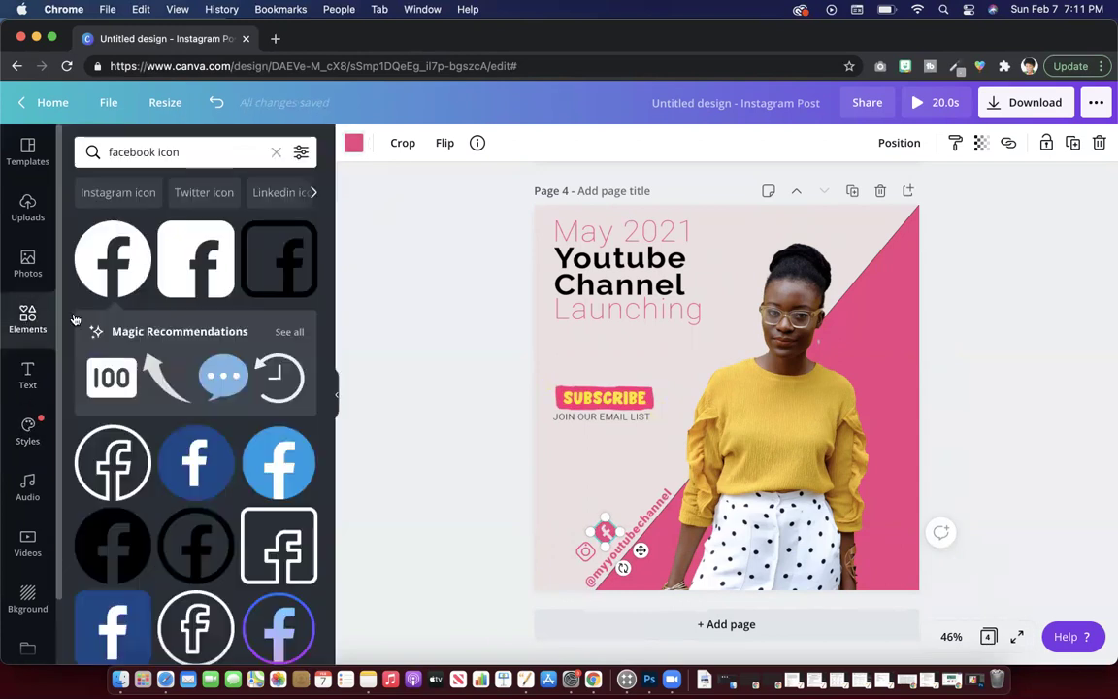
left_click(180, 152)
Search Elements for 'social media ico' and browse the results.
triple_click(180, 152)
type("pin")
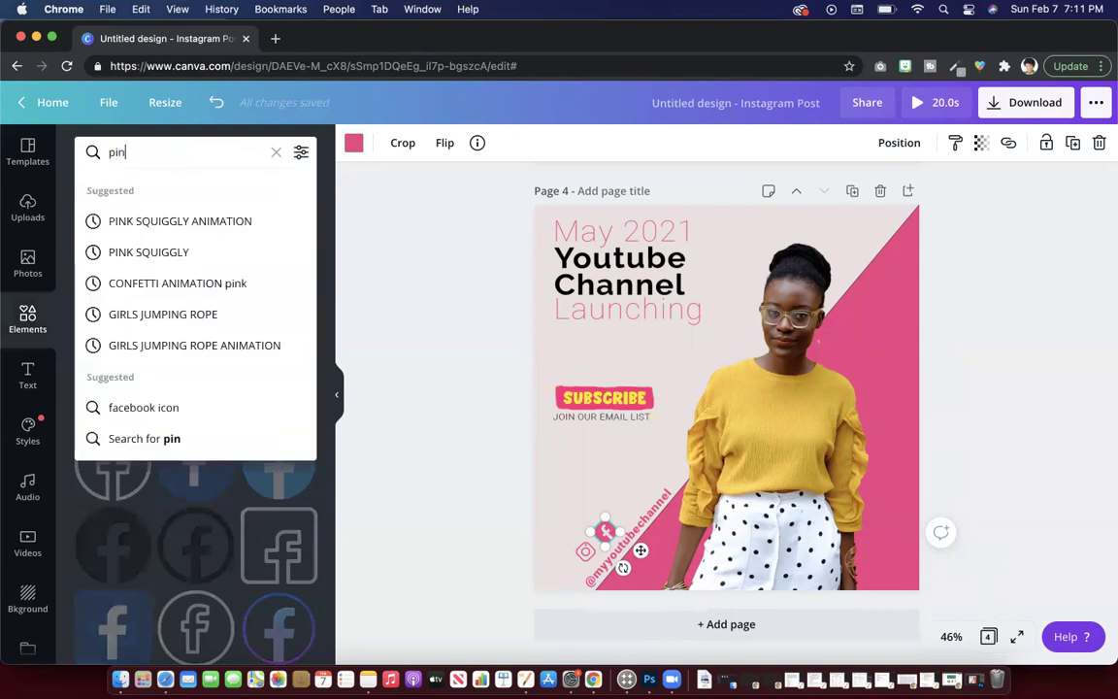
type("terer")
key("BackSpace")
type("s")
key("BackSpace")
key("BackSpace")
key("BackSpace")
key("BackSpace")
key("BackSpace")
key("BackSpace")
key("BackSpace")
type("sc")
key("BackSpace")
type("ocial m")
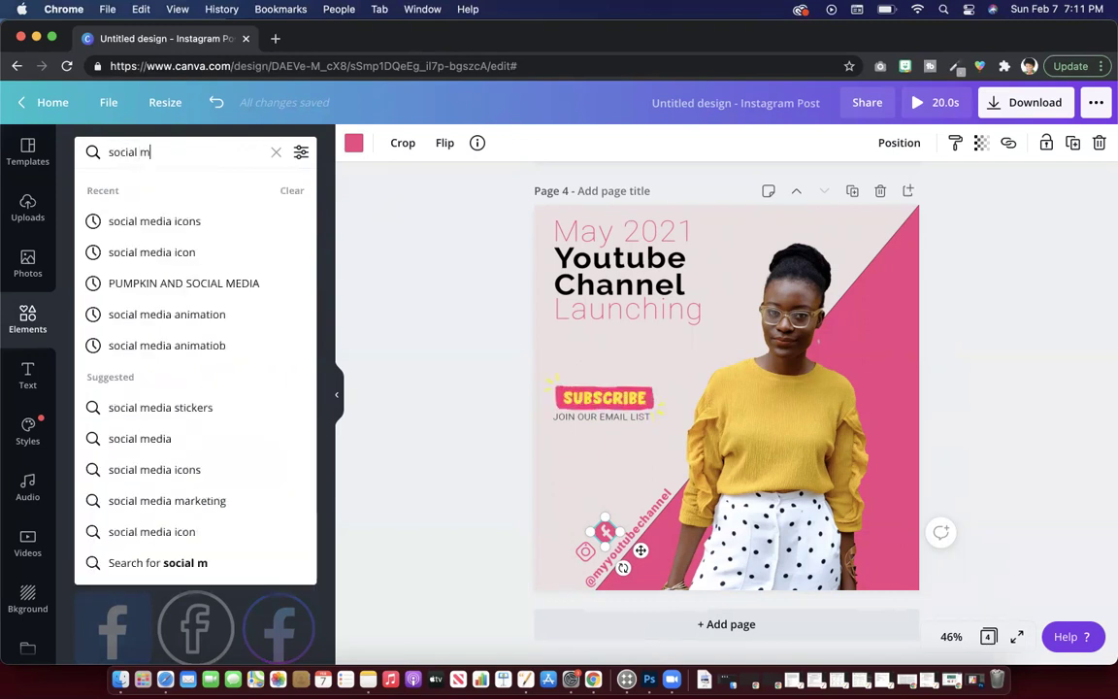
type("edia icons")
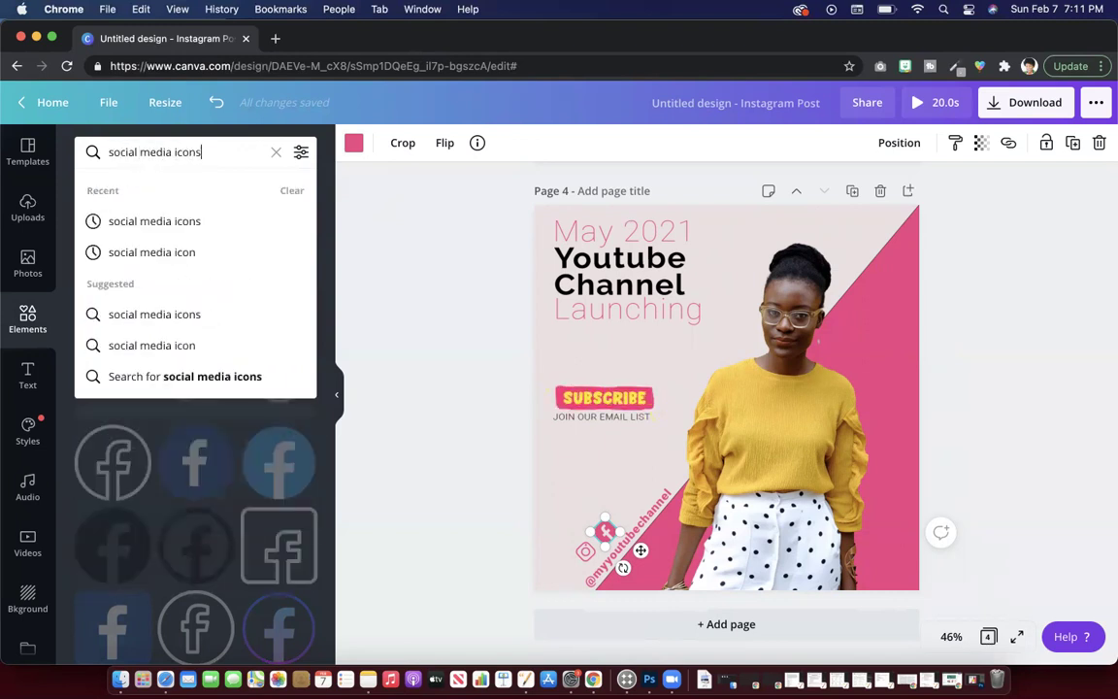
key("Return")
scroll(153, 466, "down", 2)
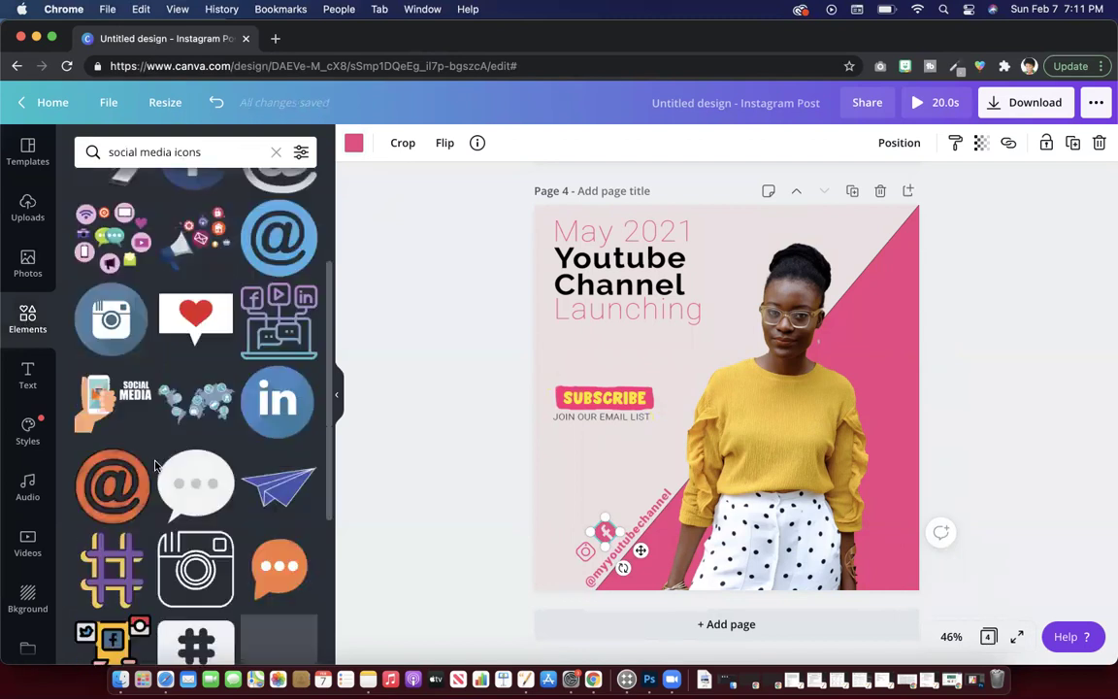
scroll(153, 465, "down", 2)
Add a Pinterest icon from a 'pinterest icon' search, sized 50×50 beside the other social icons.
left_click(141, 154)
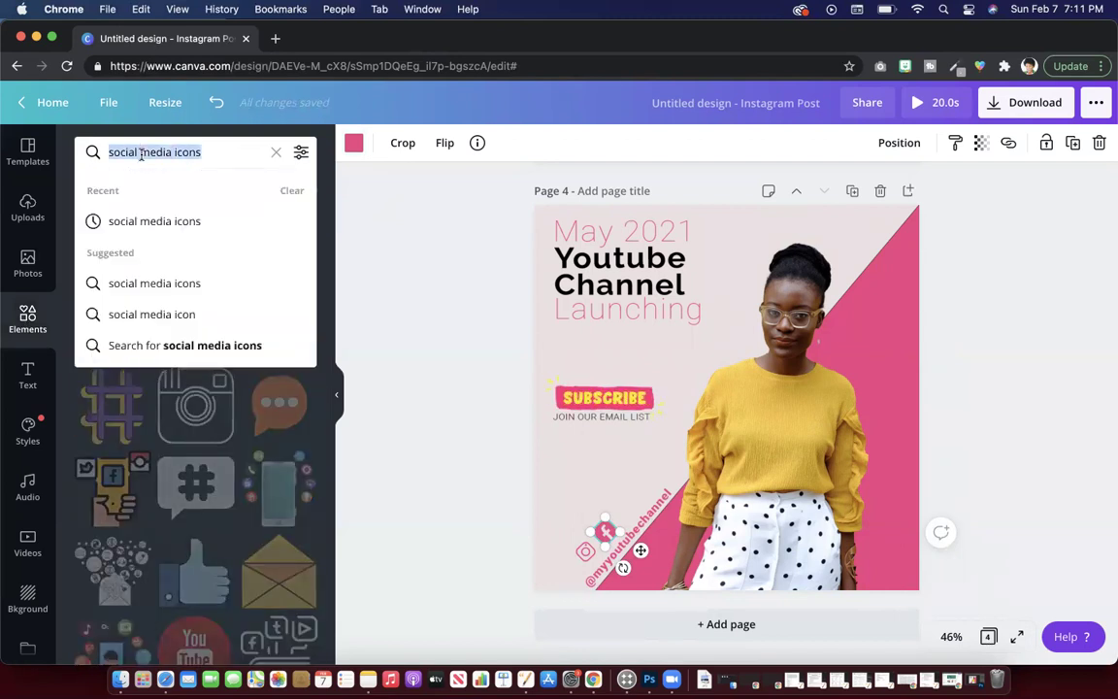
type("pintere")
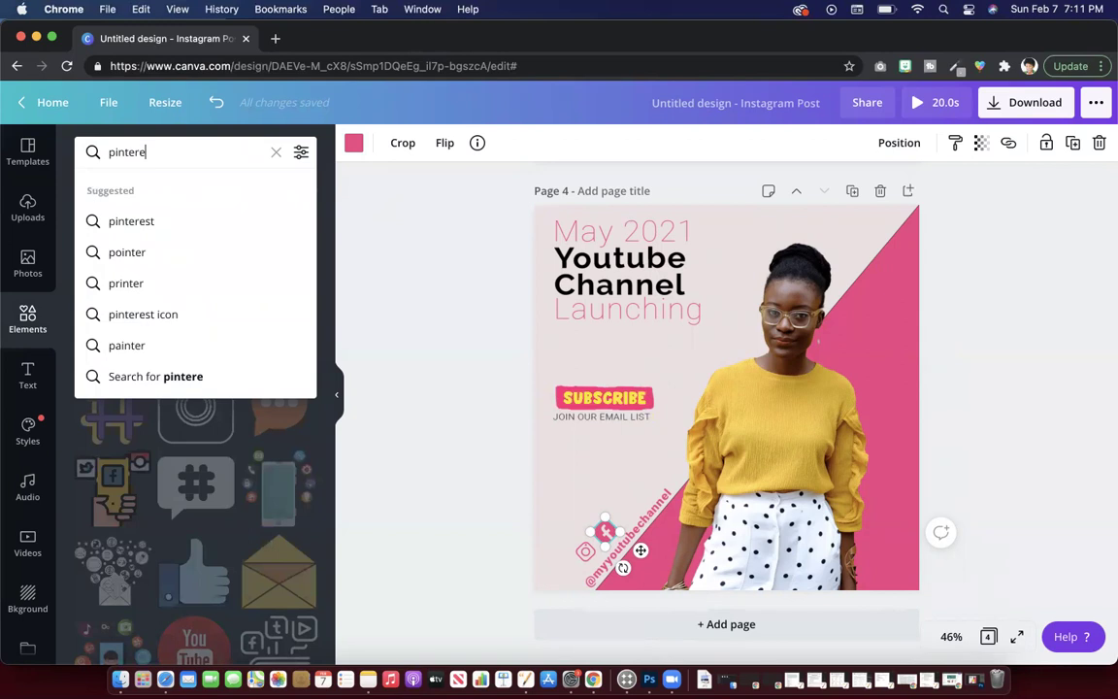
type("st i")
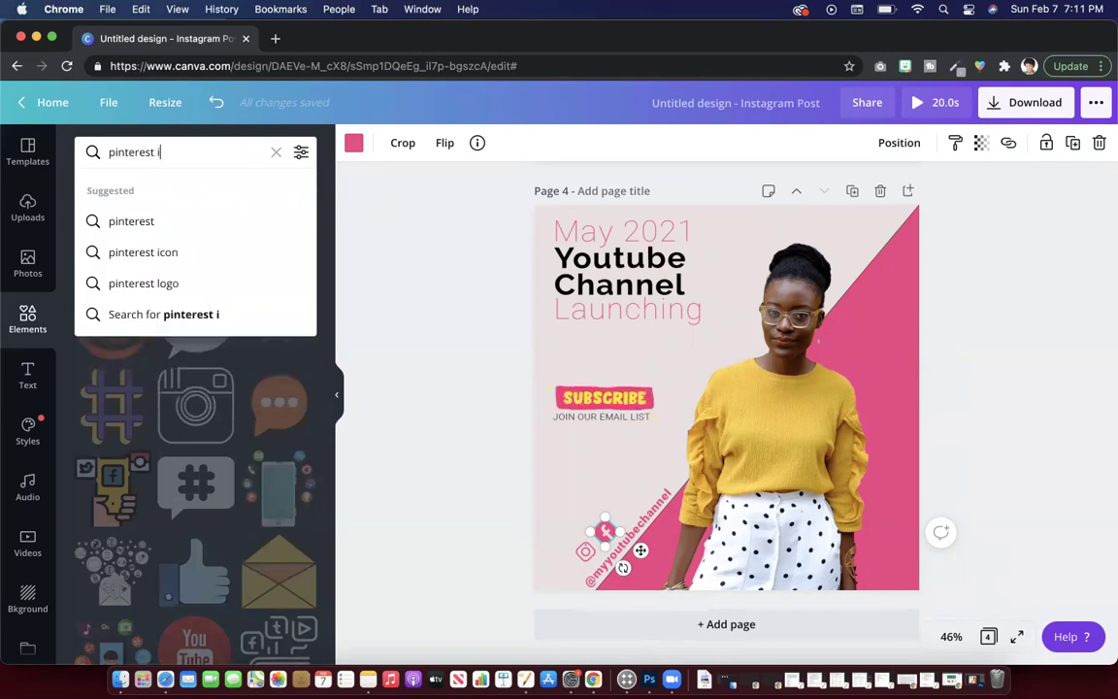
type("con")
key("Return")
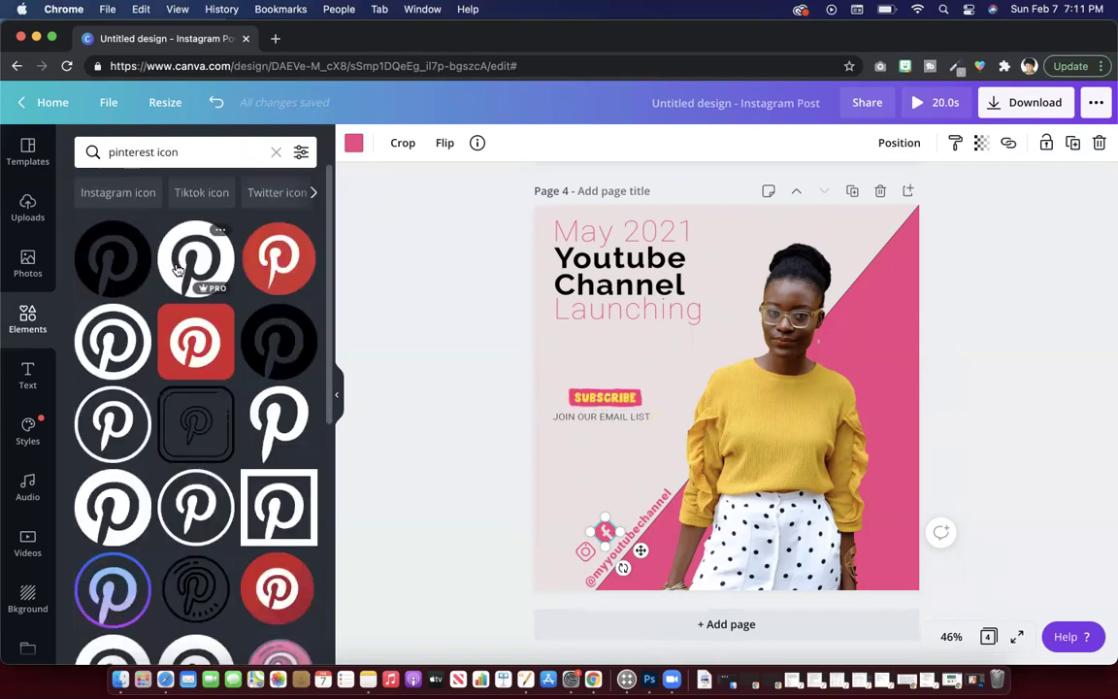
left_click(178, 266)
left_click_drag(804, 319, 734, 391)
left_click_drag(689, 427, 674, 449)
mouse_move(674, 504)
left_mouse_down()
mouse_move(651, 517)
mouse_move(650, 507)
mouse_move(666, 499)
mouse_move(655, 505)
mouse_move(662, 523)
left_mouse_up()
left_click_drag(625, 482, 661, 520)
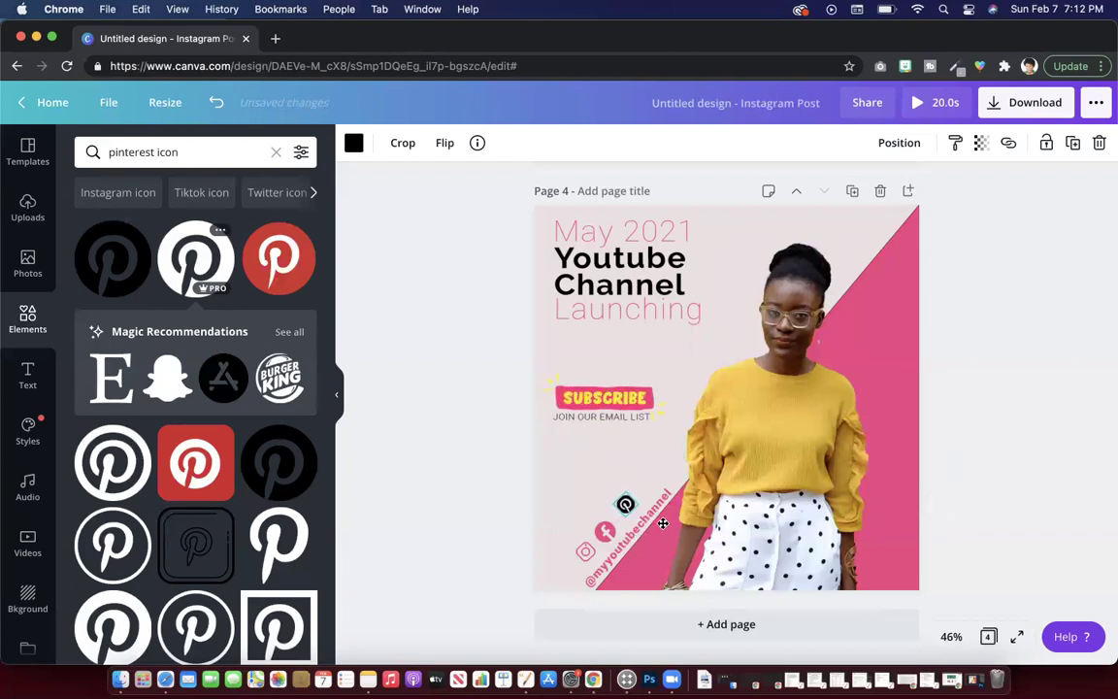
Colour the Pinterest icon pink and deselect it.
left_click(354, 144)
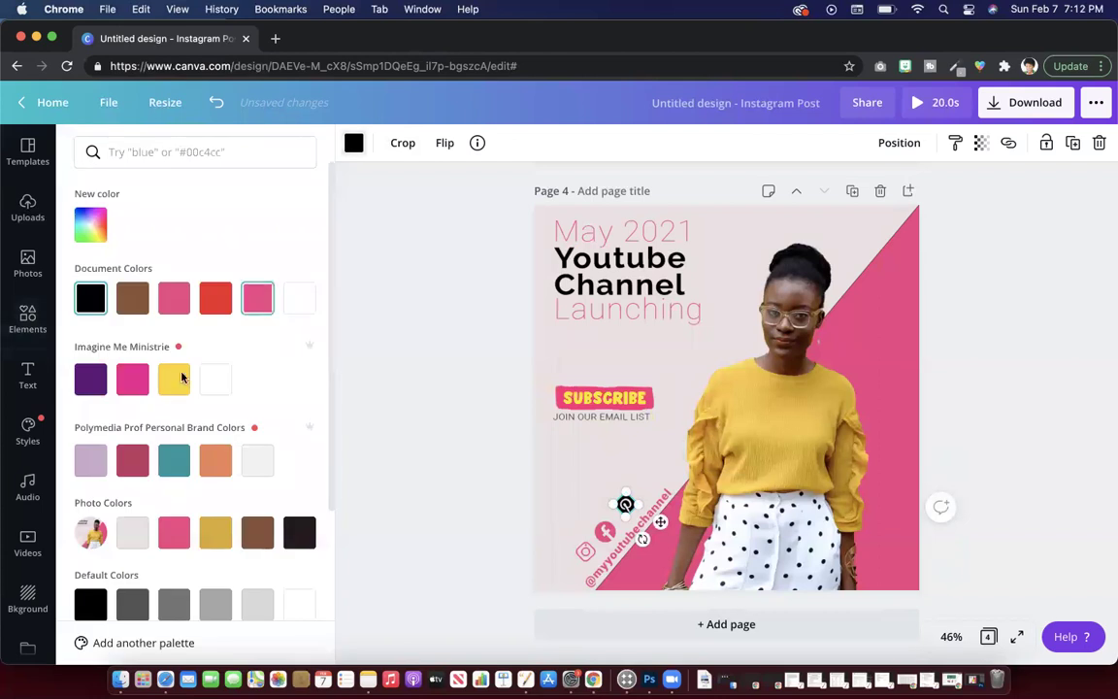
left_click(165, 542)
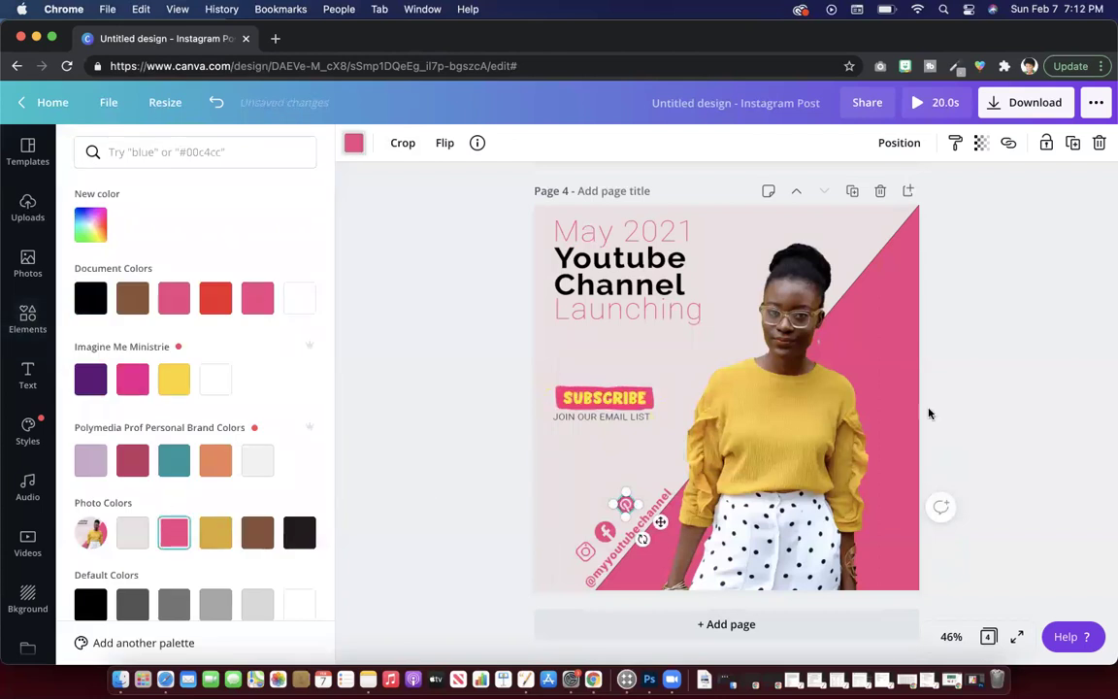
key("Escape")
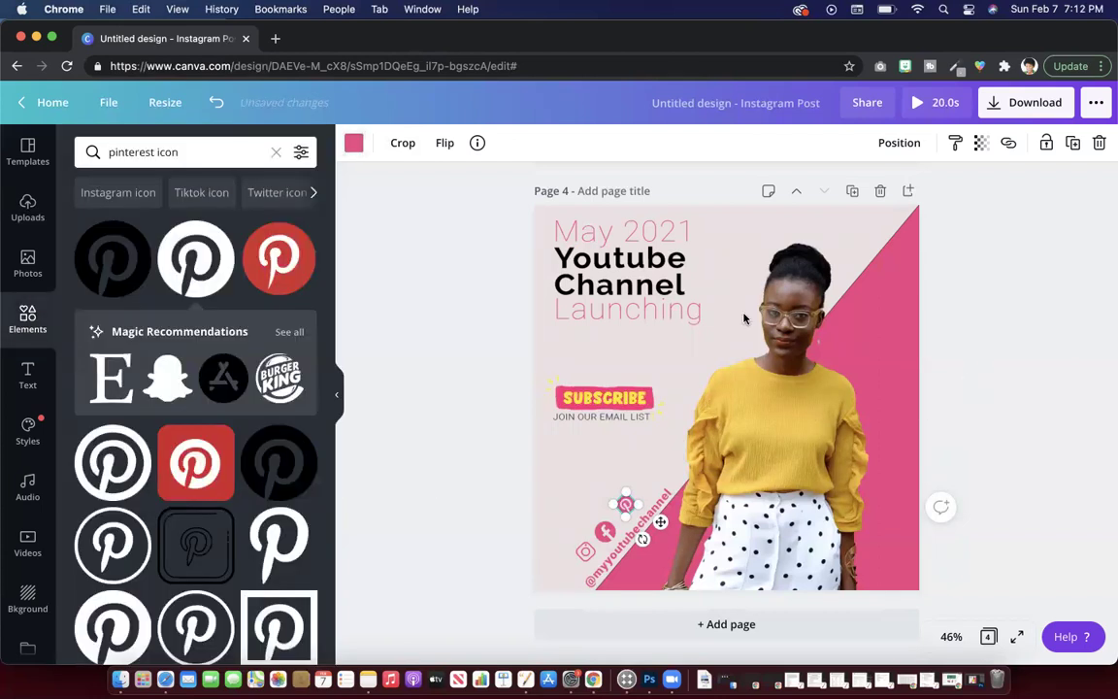
left_click(590, 483)
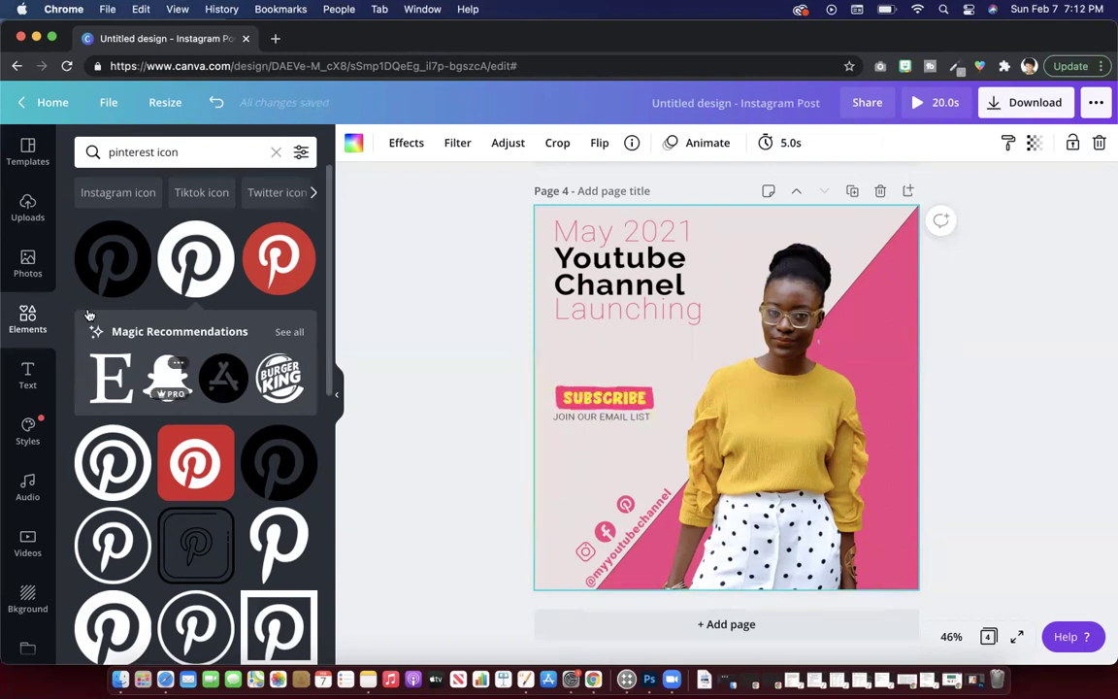
Search Elements for animated sparkles and add the yellow animated sparkle.
double_click(167, 151)
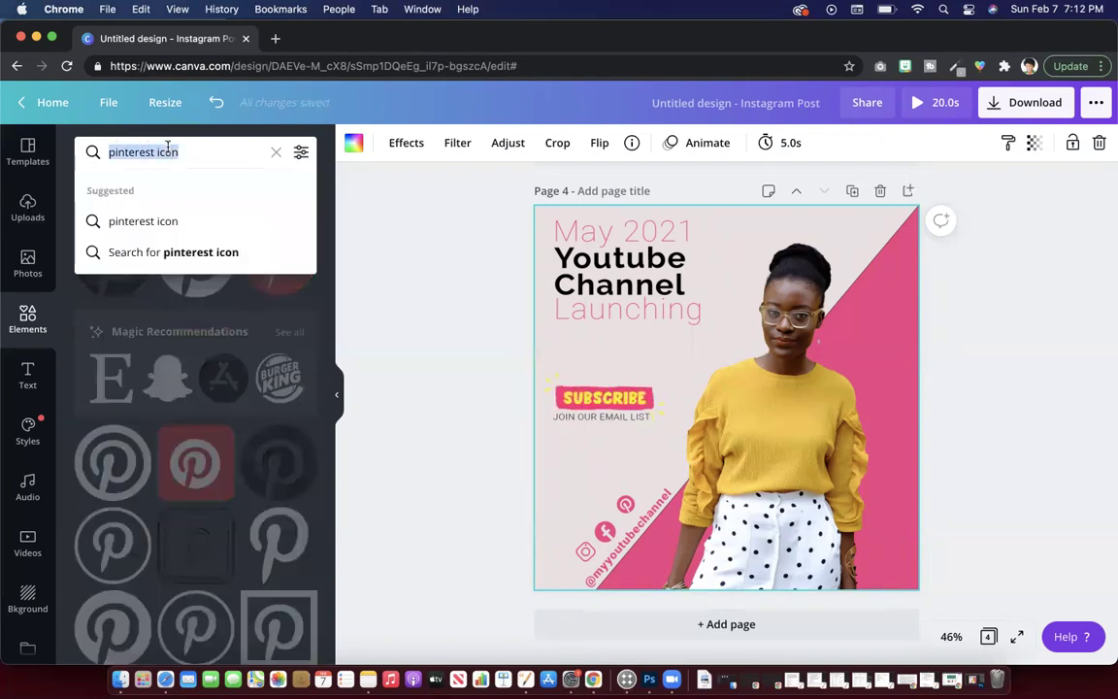
type("animation spa")
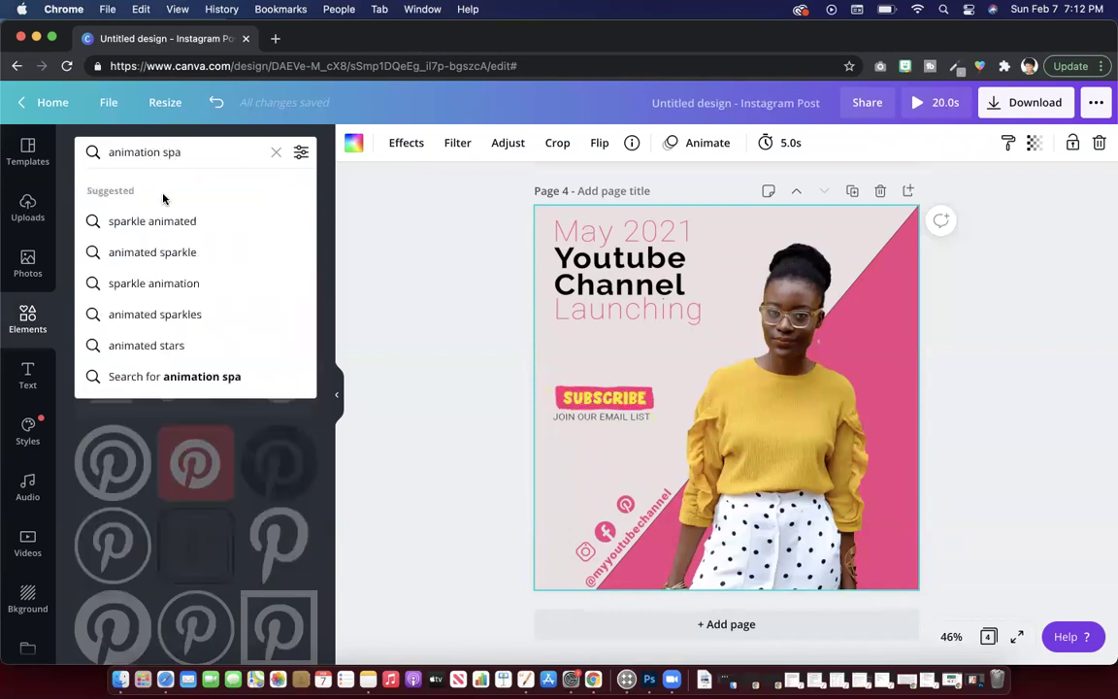
left_click(164, 220)
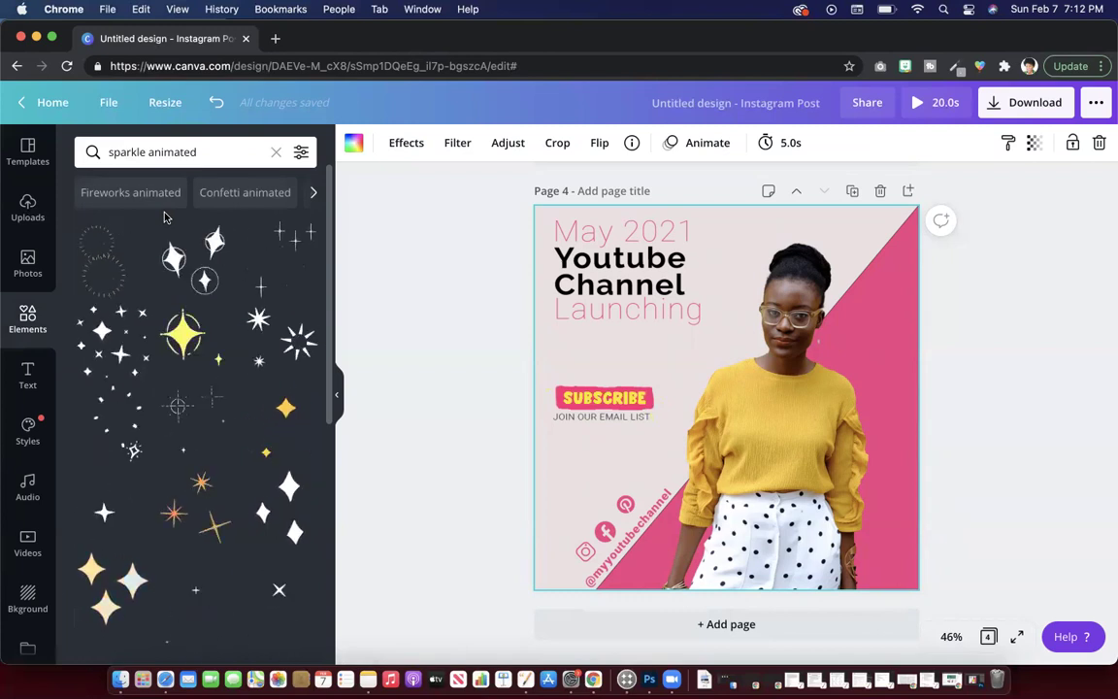
mouse_move(184, 344)
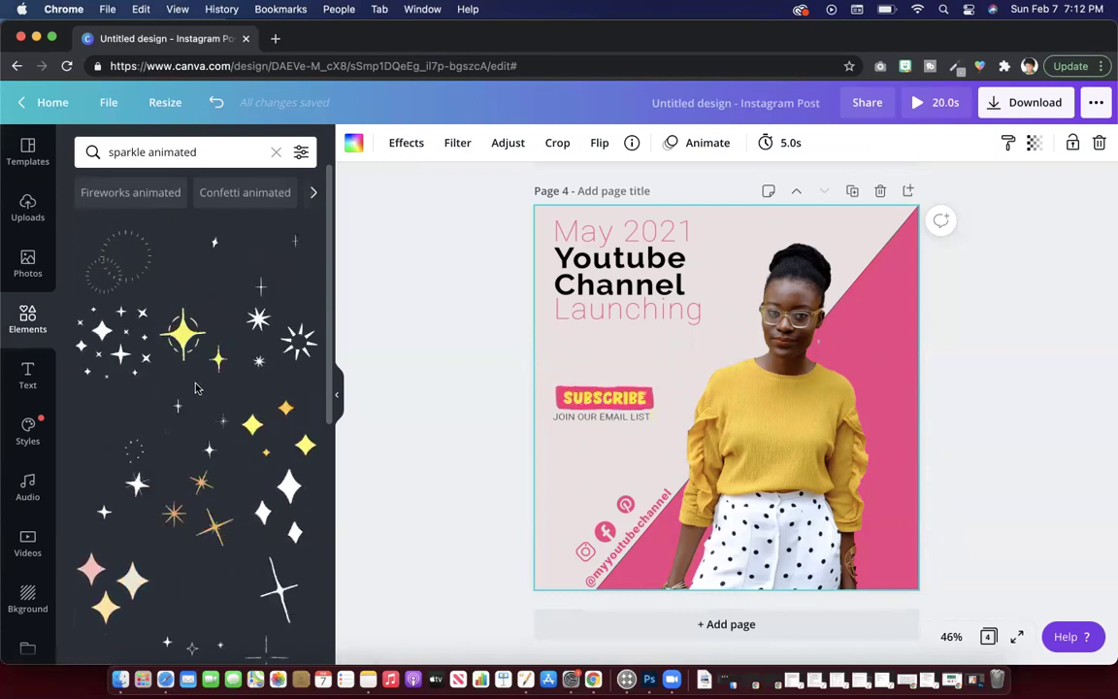
left_click(184, 344)
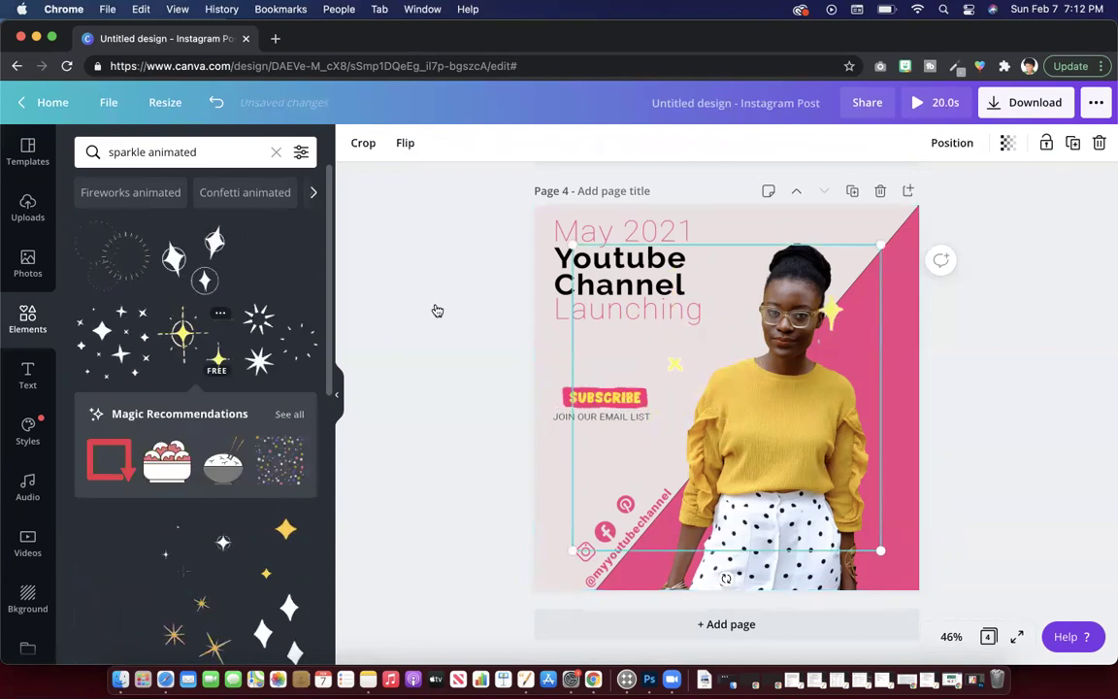
Resize the sparkle, rotate it about 45°, and move it to the top of the photo.
left_click_drag(575, 549, 726, 397)
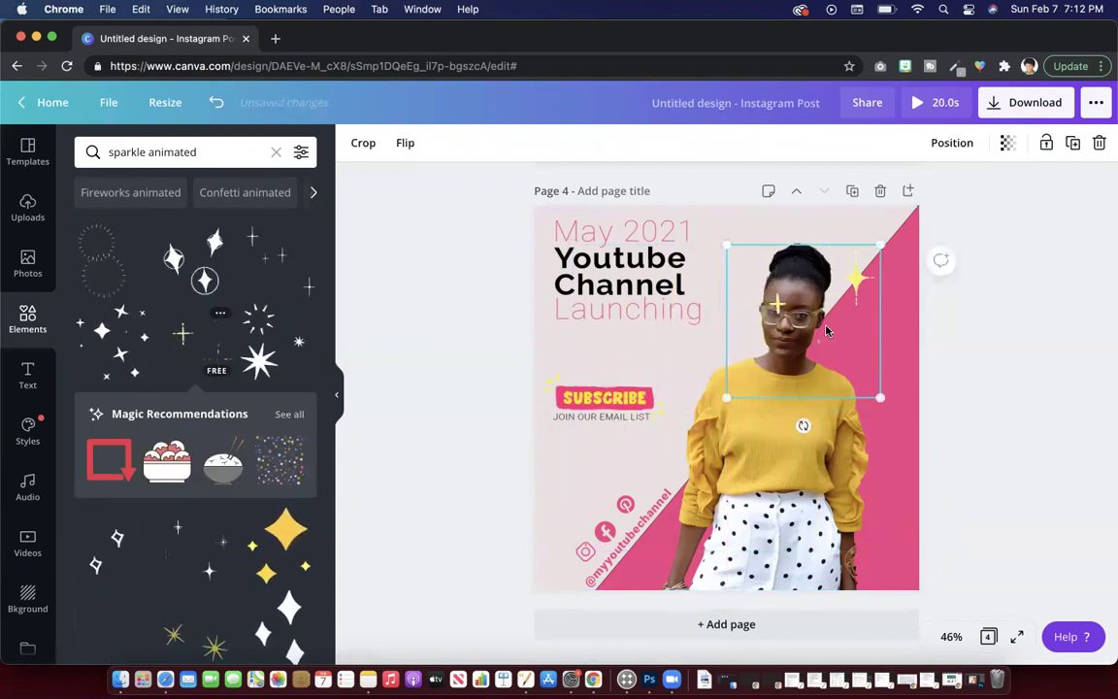
left_click_drag(804, 424, 729, 394)
left_click_drag(803, 214, 791, 271)
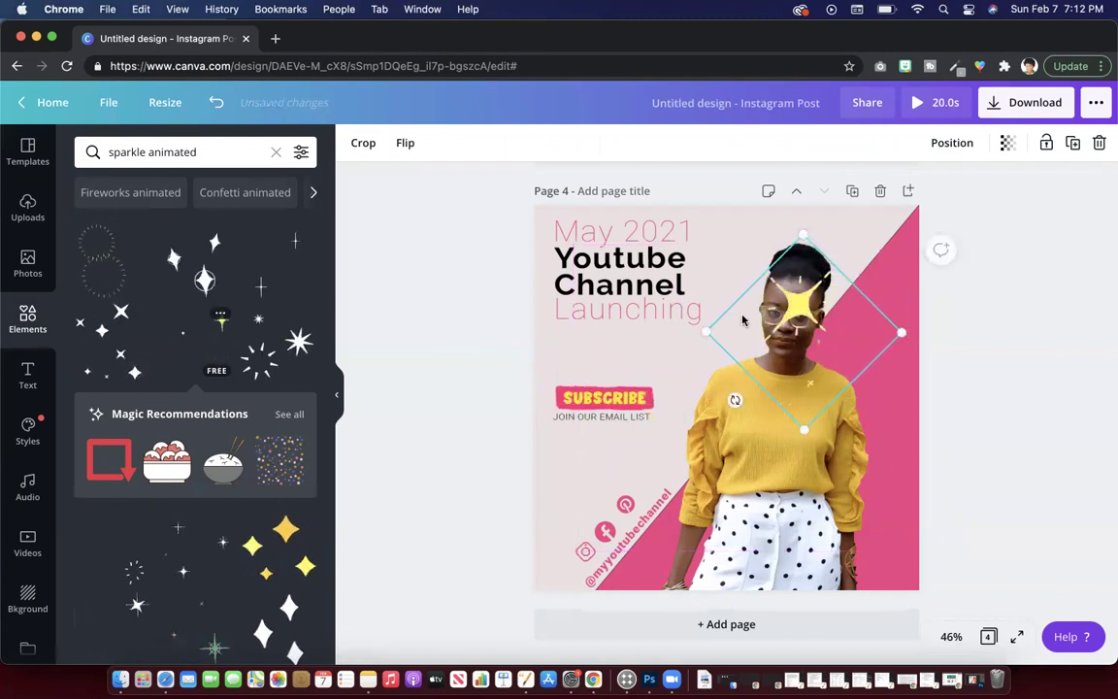
left_click_drag(805, 171, 903, 58)
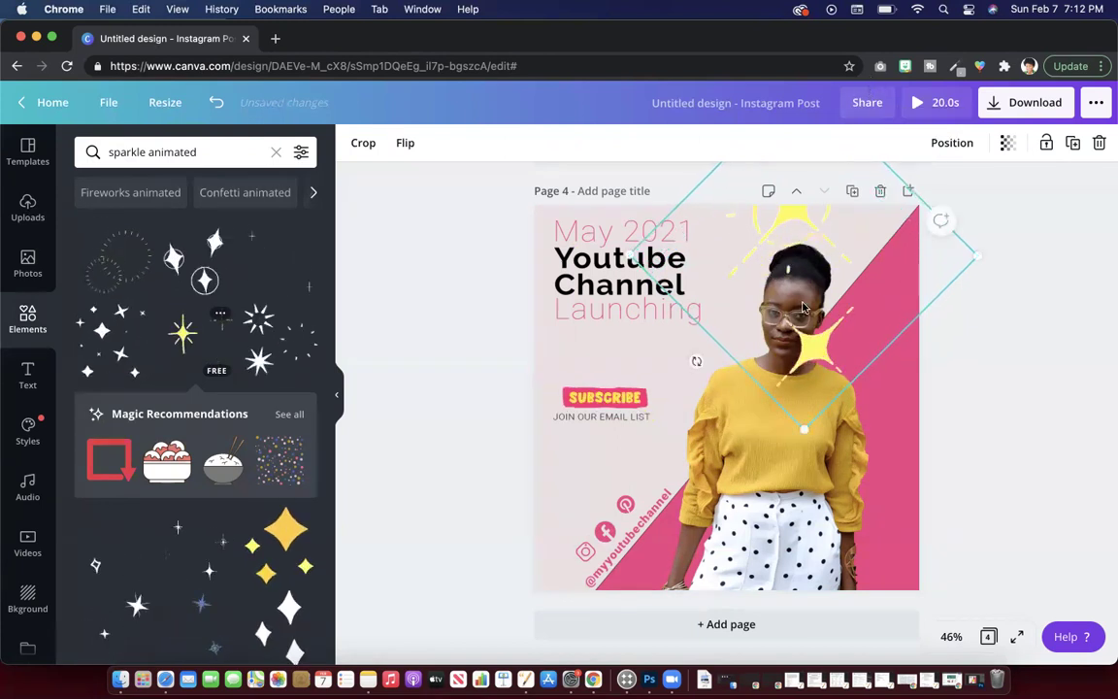
left_click_drag(802, 435, 873, 573)
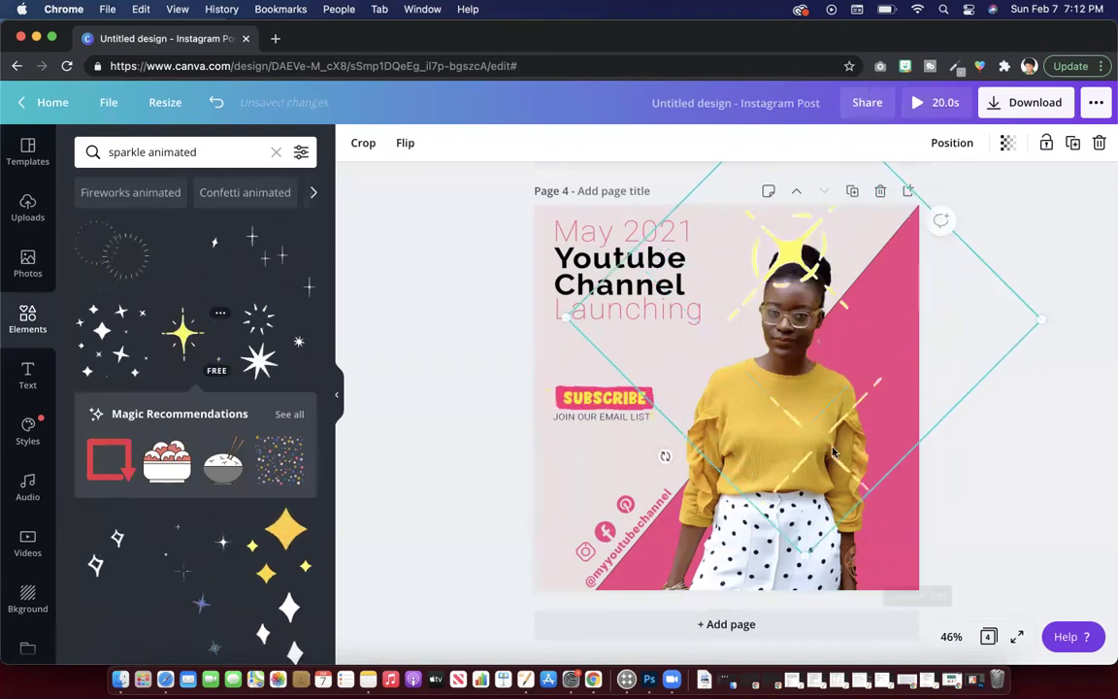
left_click_drag(563, 314, 769, 317)
left_click_drag(868, 263, 805, 199)
left_click_drag(973, 257, 998, 329)
Fine-tune the sparkle's position, rotation and size in the top-right corner.
left_click(999, 330)
left_click_drag(893, 281, 862, 279)
left_click_drag(798, 388, 793, 393)
mouse_move(900, 209)
left_mouse_down()
mouse_move(856, 232)
mouse_move(922, 213)
left_mouse_up()
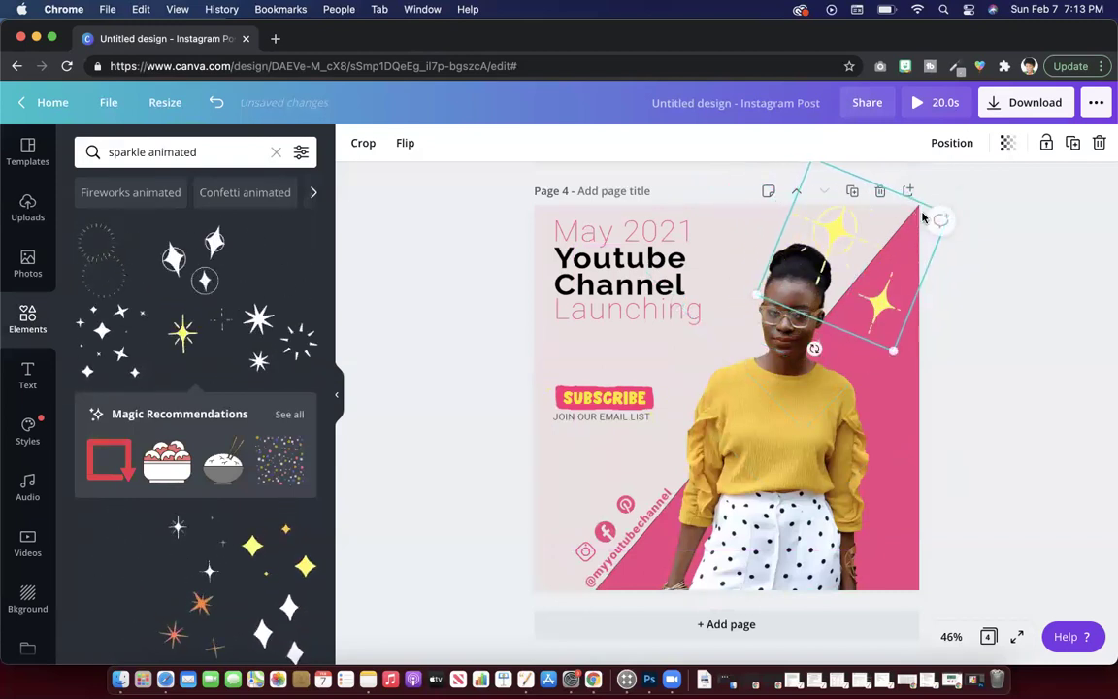
left_click(1023, 295)
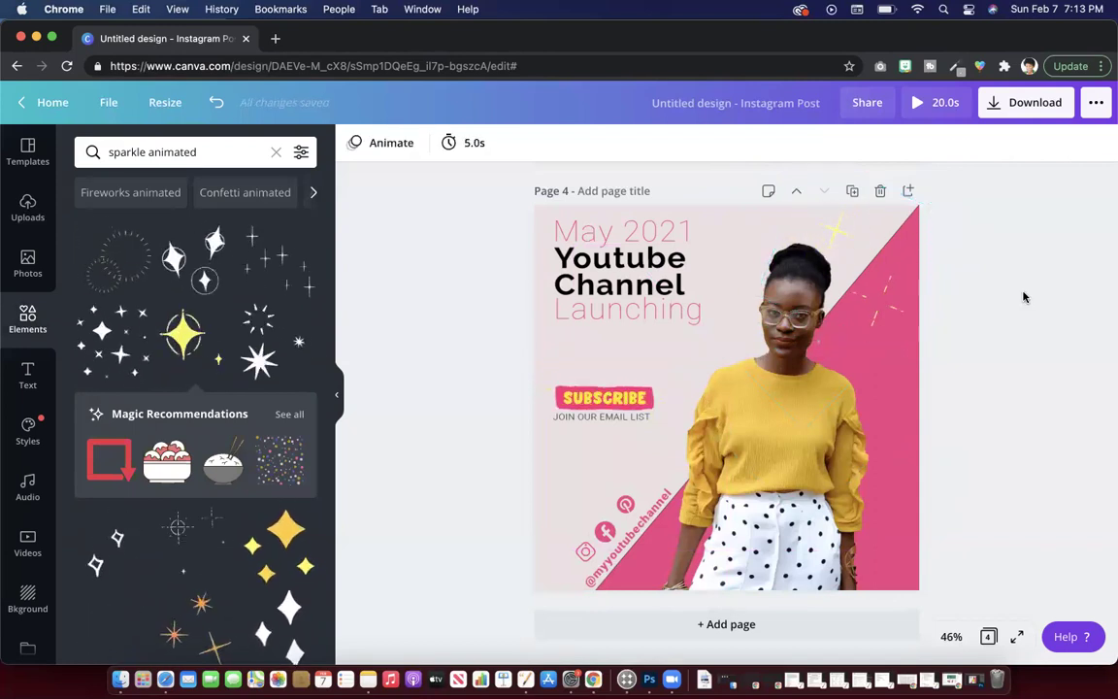
Set the download to export only Page 4 as MP4 Video.
left_click(988, 107)
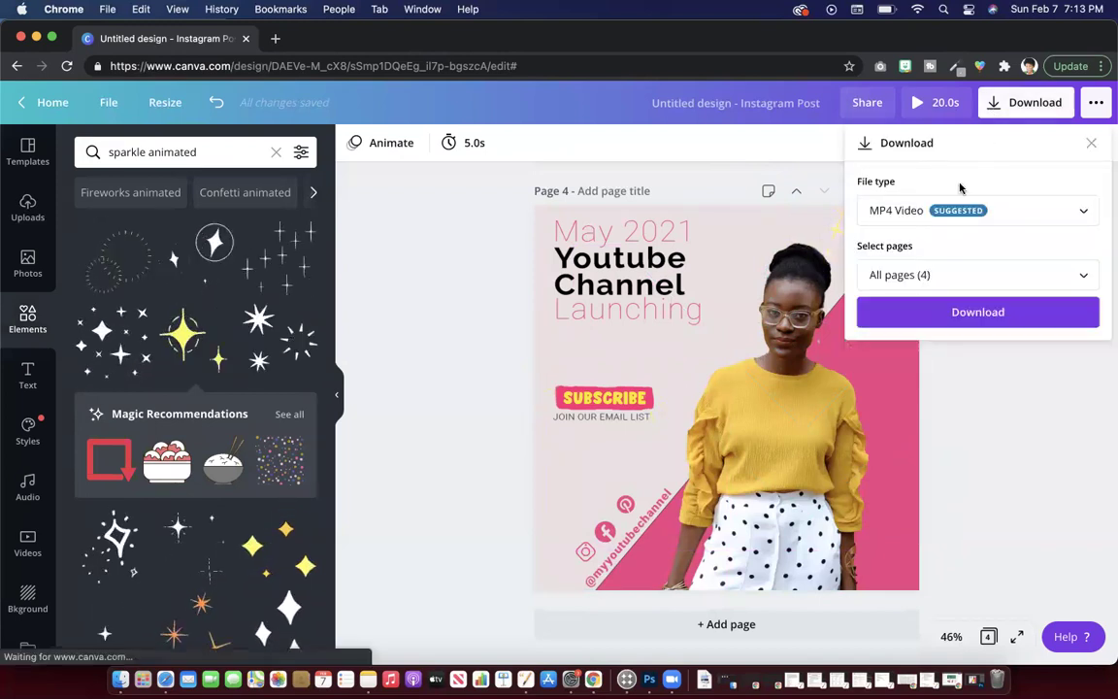
left_click(936, 276)
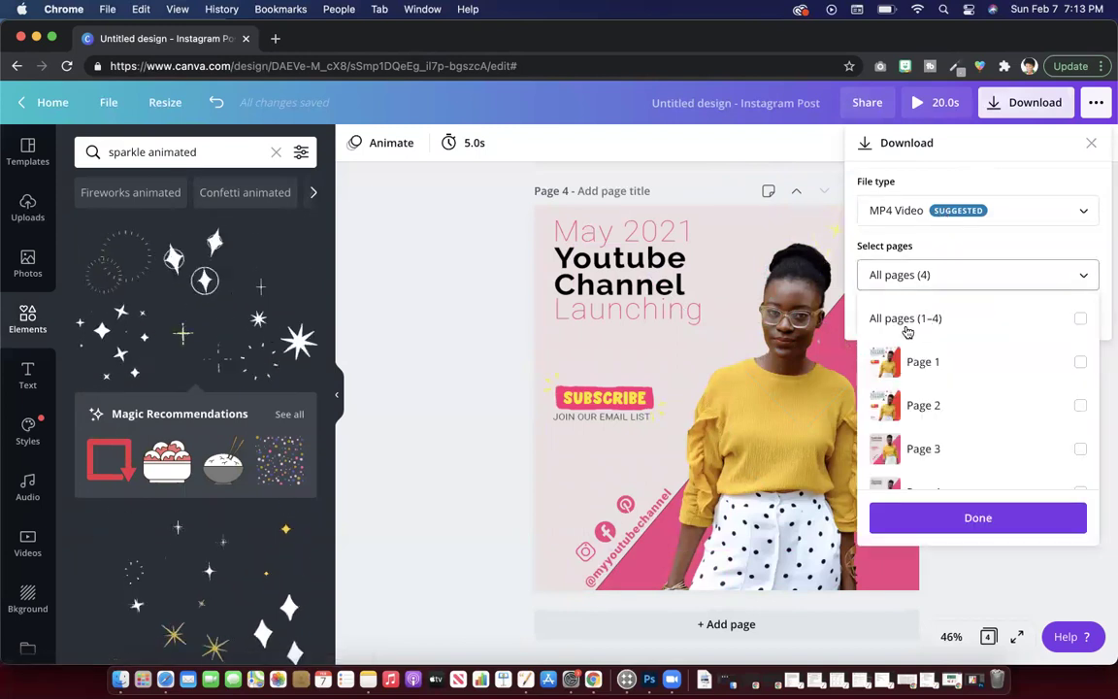
scroll(980, 442, "down", 1)
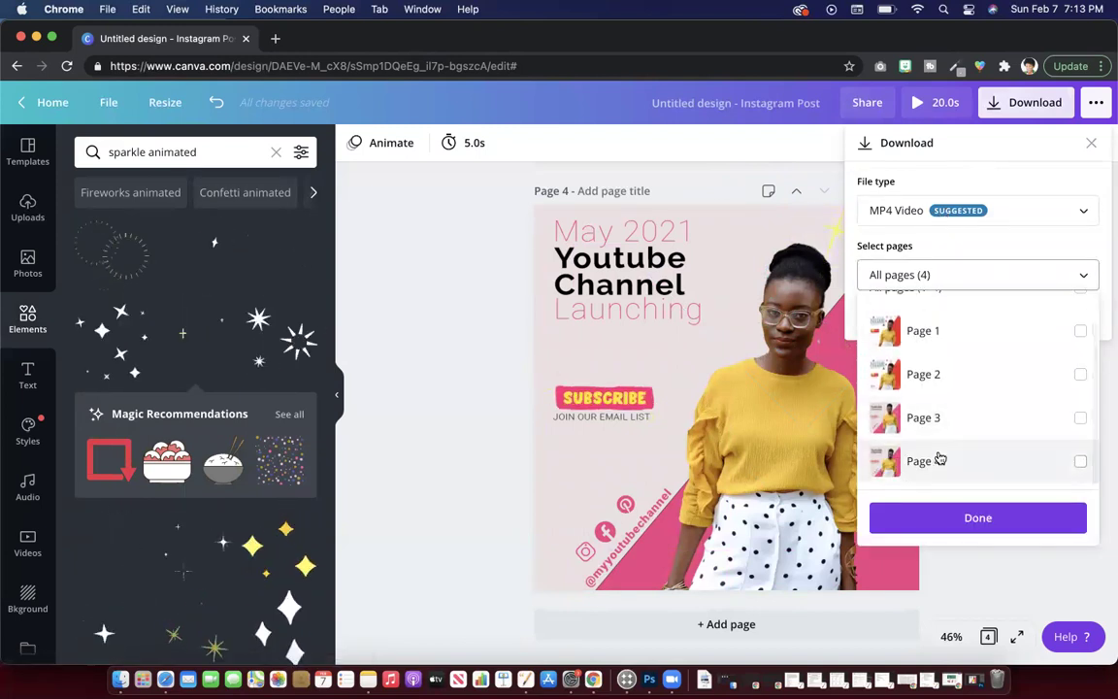
left_click(939, 459)
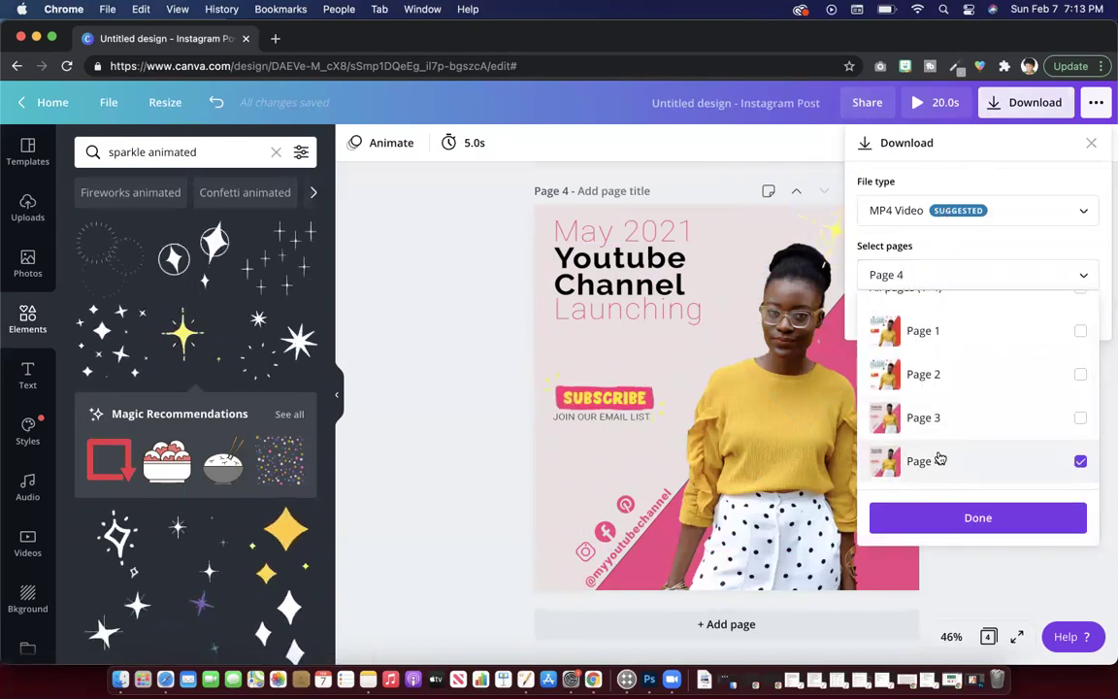
left_click(957, 518)
left_click(933, 212)
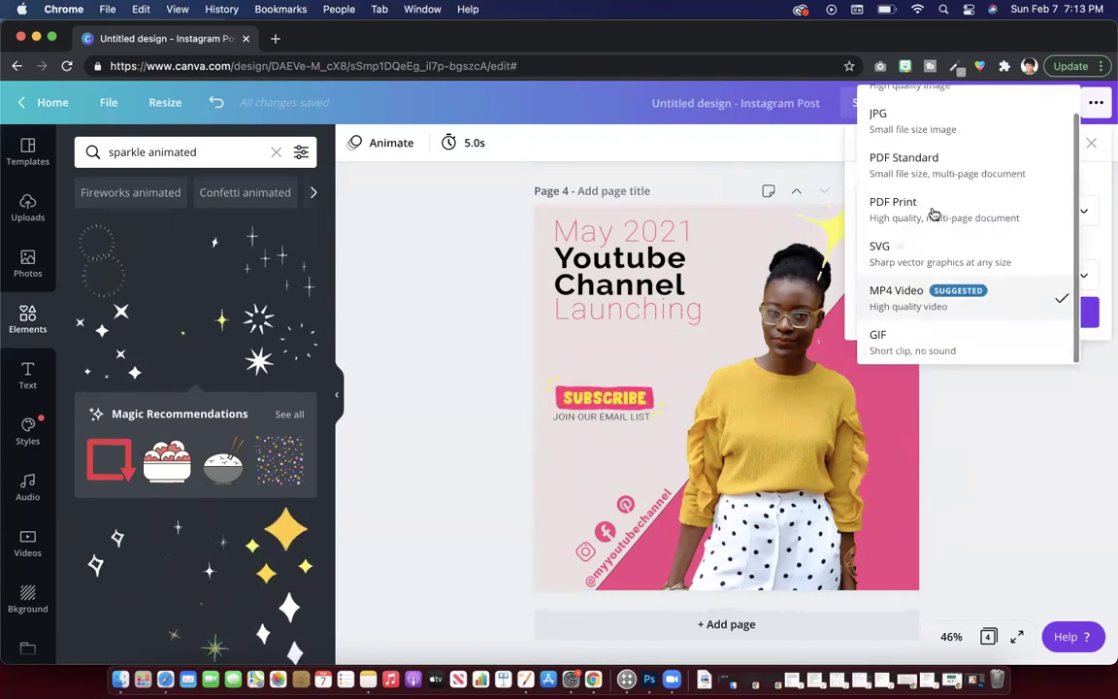
left_click(1011, 393)
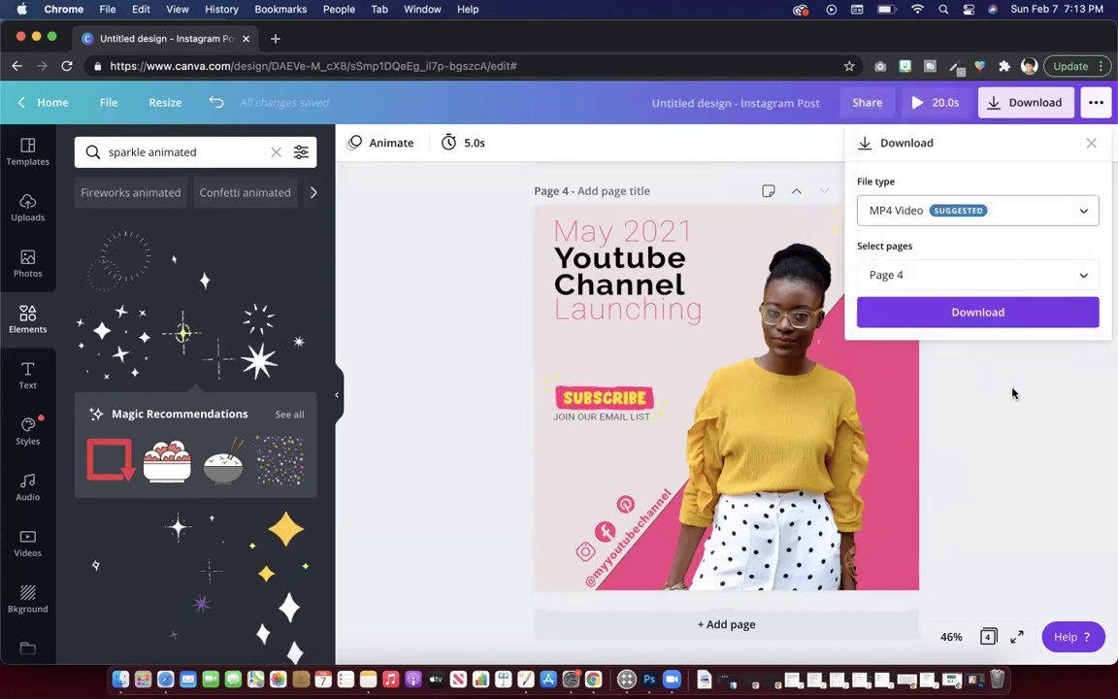
left_click(1090, 143)
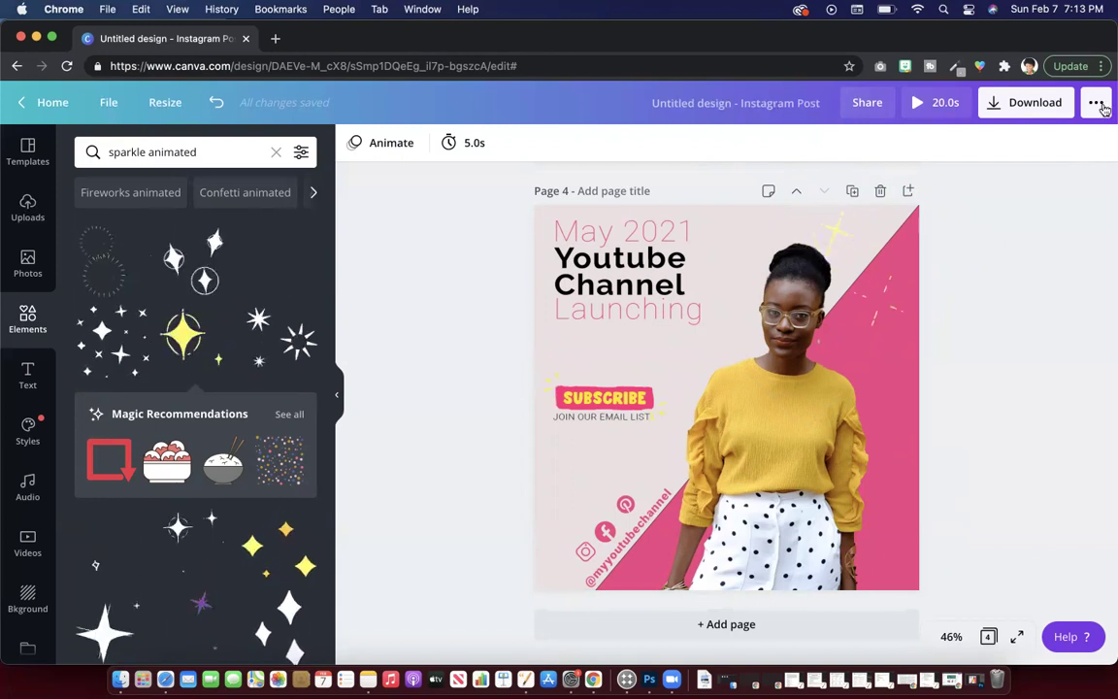
Shrink the top-right sparkle slightly to about 376×373.
left_click(859, 291)
mouse_move(774, 284)
left_mouse_down()
mouse_move(748, 294)
mouse_move(776, 285)
left_mouse_up()
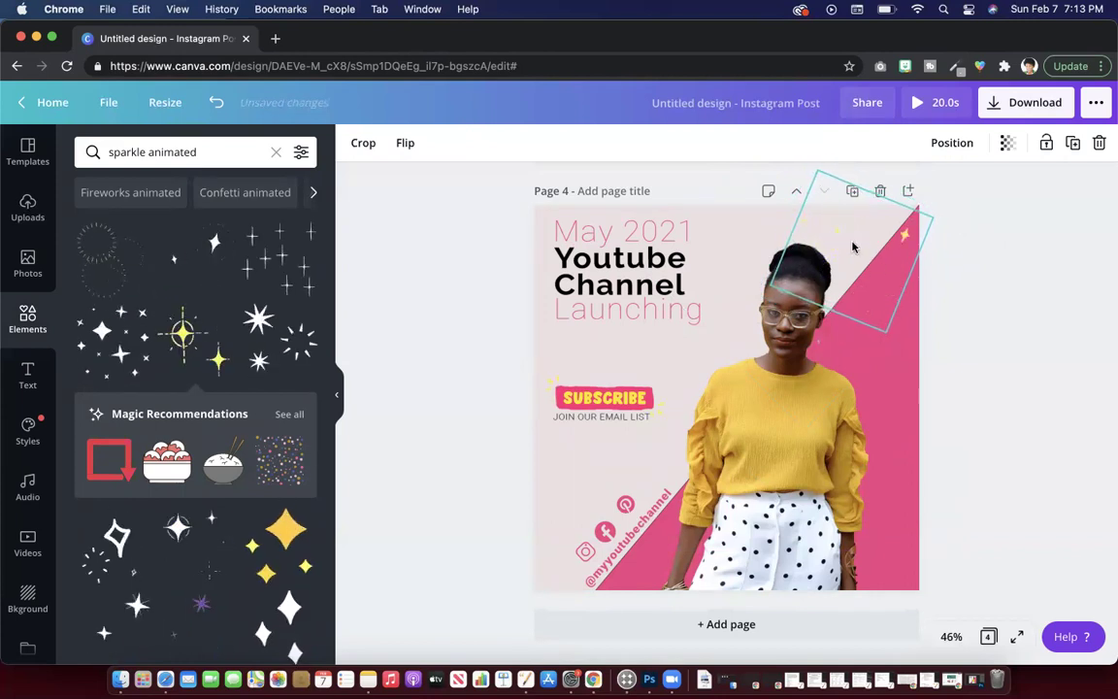
left_click(1000, 323)
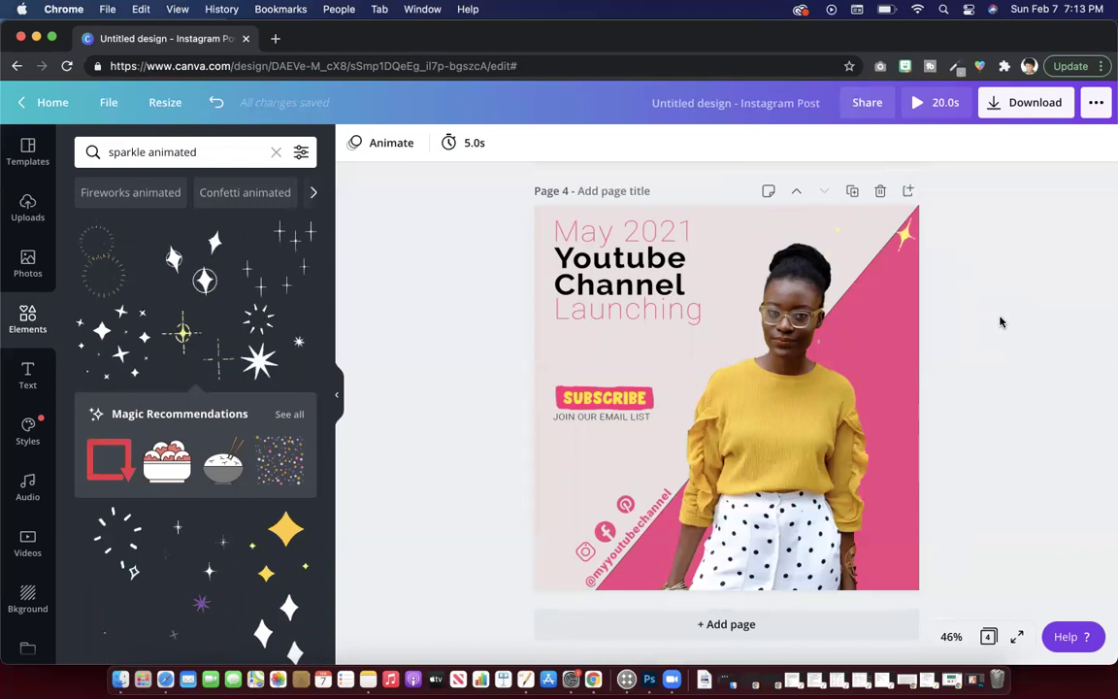